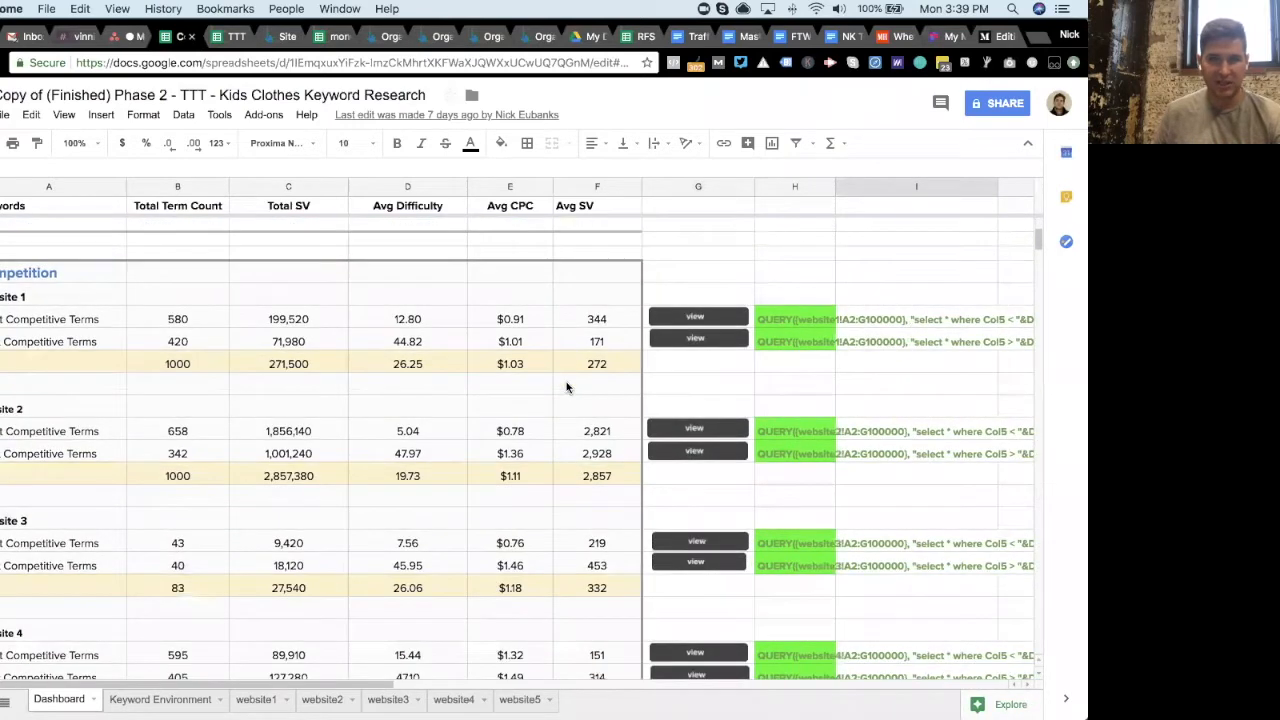
- Review the finished keyword research dashboard and its Keyword Environment tab
{"action": "scroll", "coordinate": [566, 387], "scroll_direction": "down", "scroll_amount": 10}
{"action": "scroll", "coordinate": [566, 387], "scroll_direction": "down", "scroll_amount": 10}
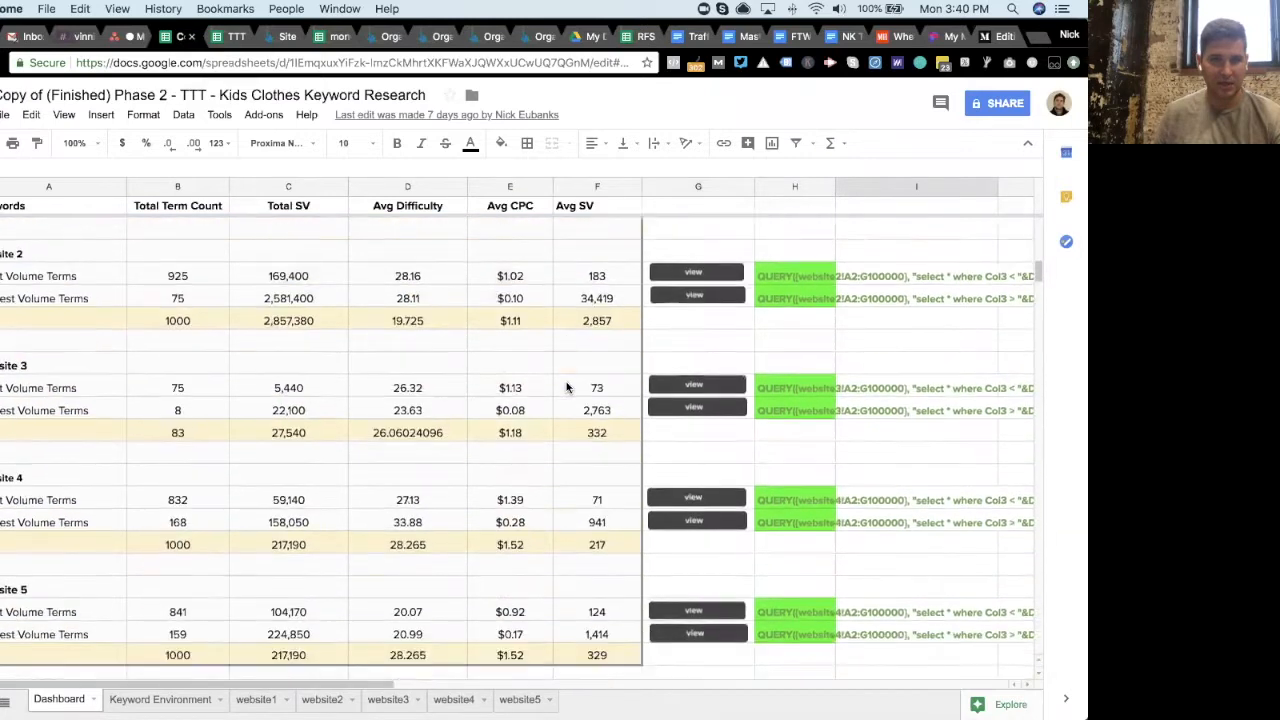
{"action": "scroll", "coordinate": [566, 387], "scroll_direction": "down", "scroll_amount": 8}
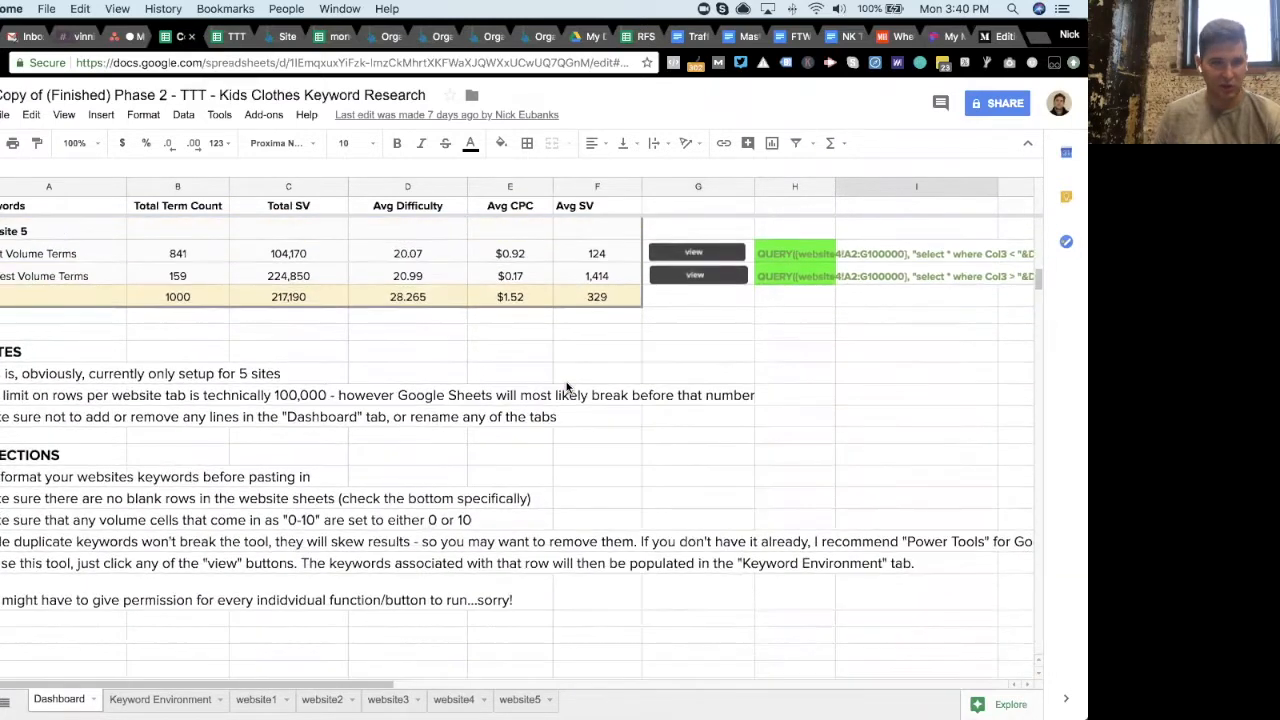
{"action": "scroll", "coordinate": [566, 387], "scroll_direction": "up", "scroll_amount": 20}
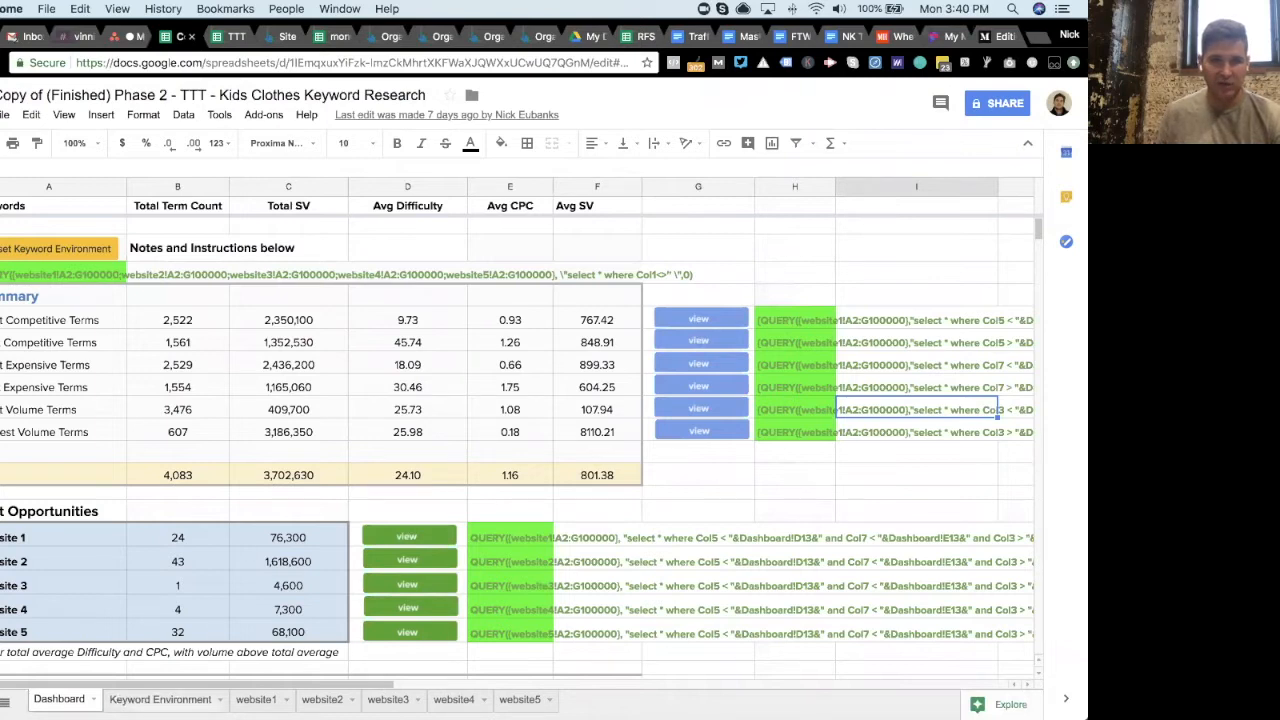
{"action": "left_click", "coordinate": [178, 700]}
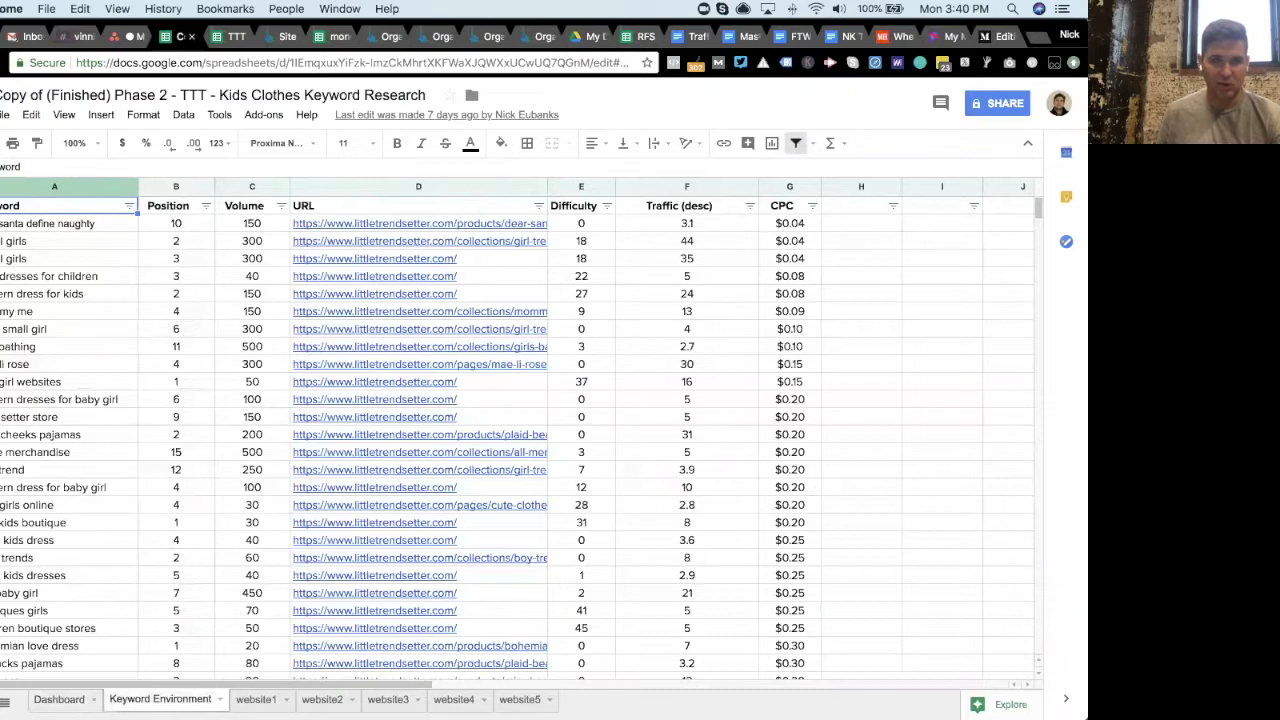
{"action": "left_click", "coordinate": [60, 700]}
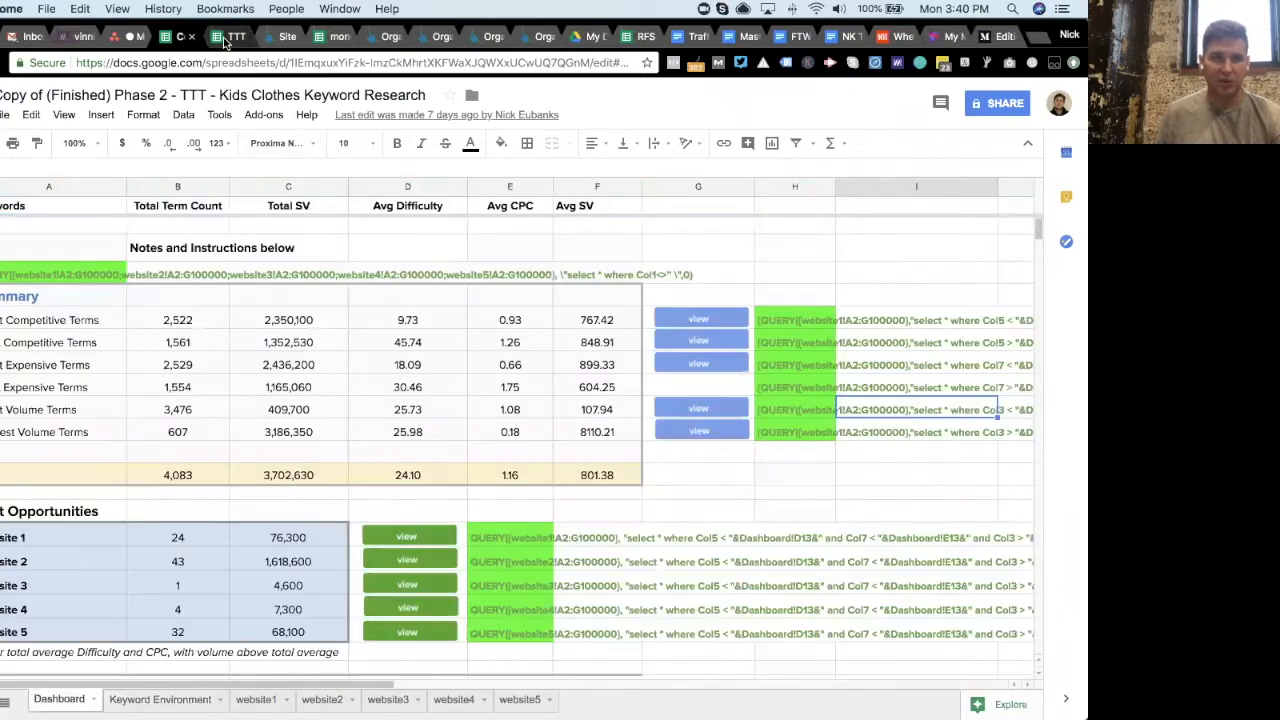
- Open the blank opportunities template and inspect its dashboard totals and empty website1 to website5 tabs
{"action": "left_click", "coordinate": [228, 37]}
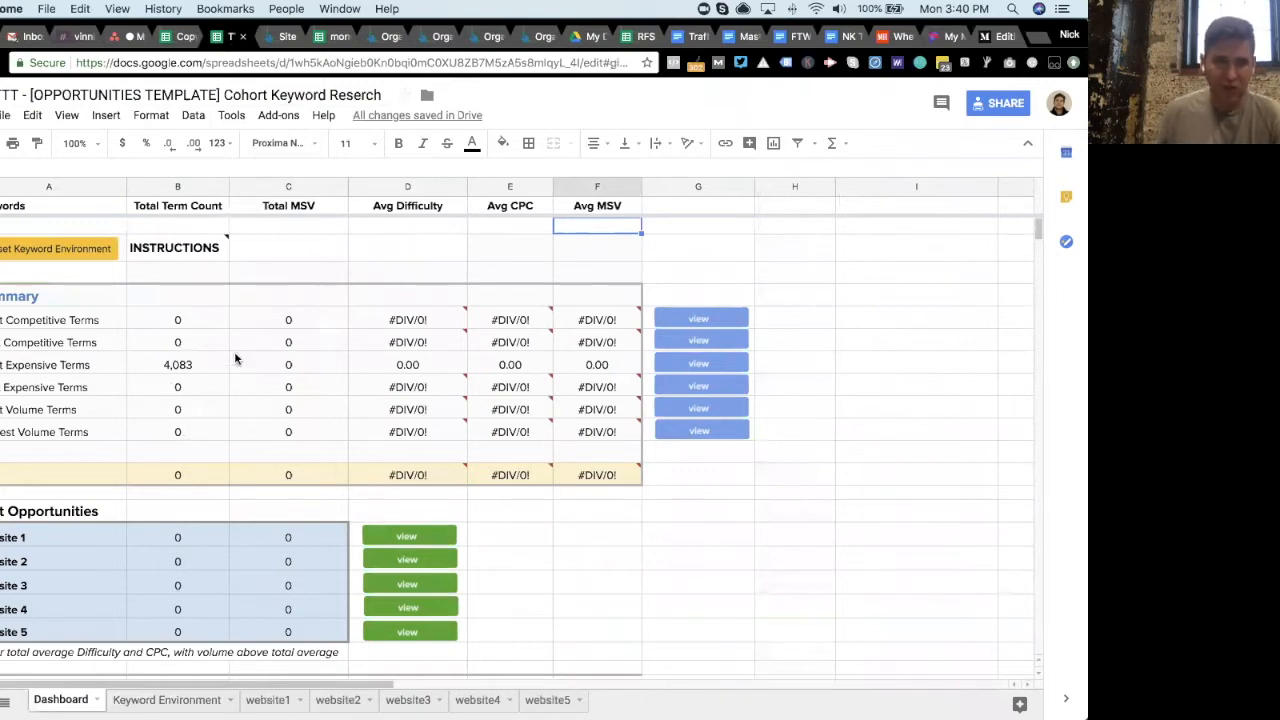
{"action": "left_click", "coordinate": [201, 364]}
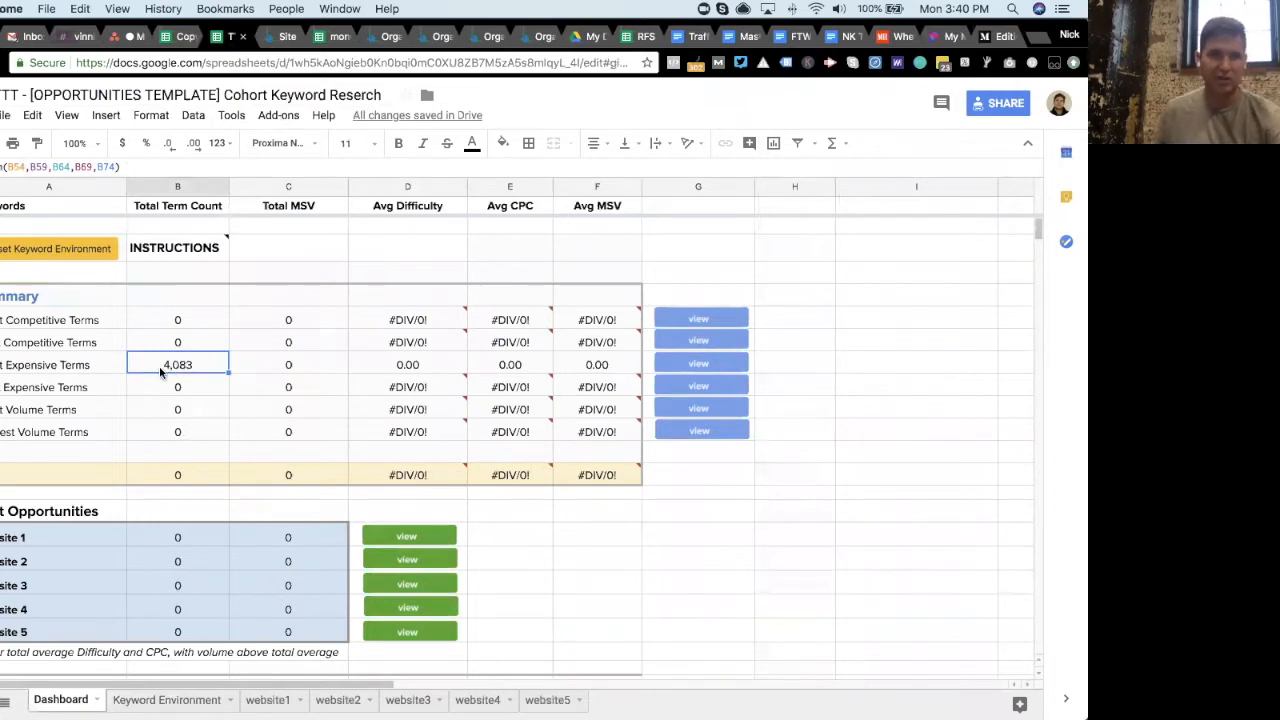
{"action": "scroll", "coordinate": [188, 366], "scroll_direction": "down", "scroll_amount": 8}
{"action": "scroll", "coordinate": [189, 366], "scroll_direction": "up", "scroll_amount": 8}
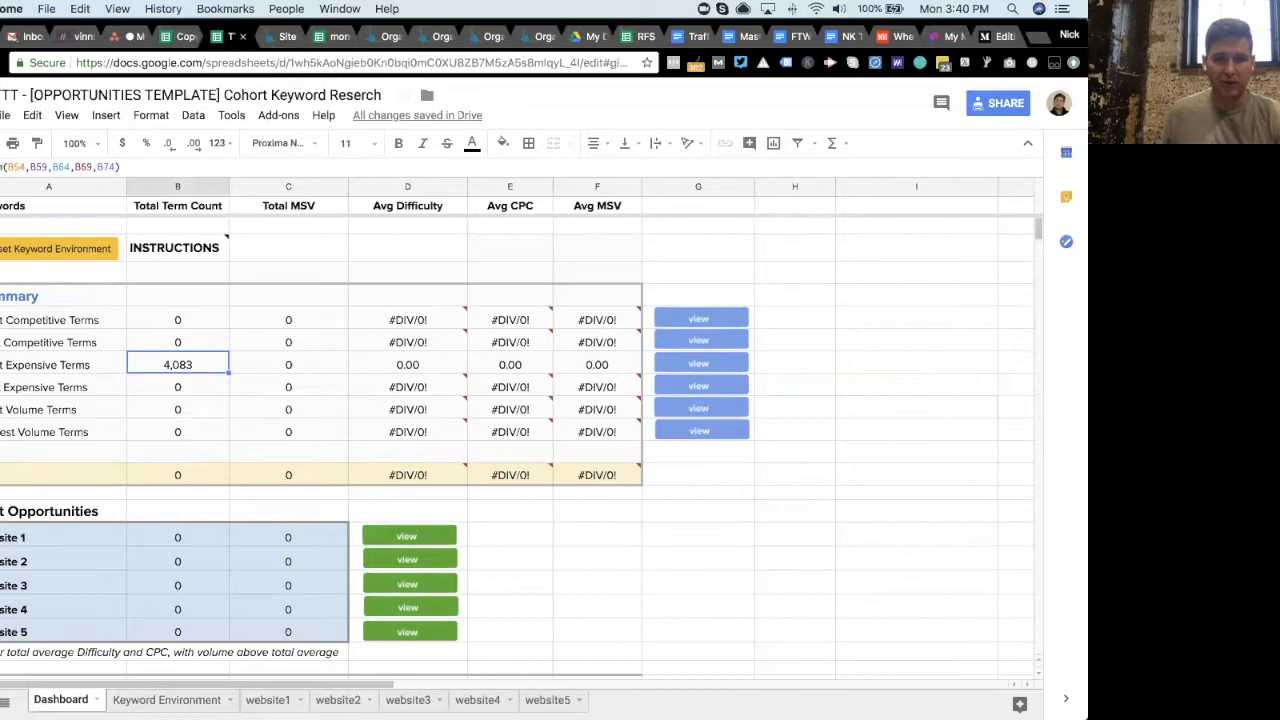
{"action": "left_click", "coordinate": [267, 699]}
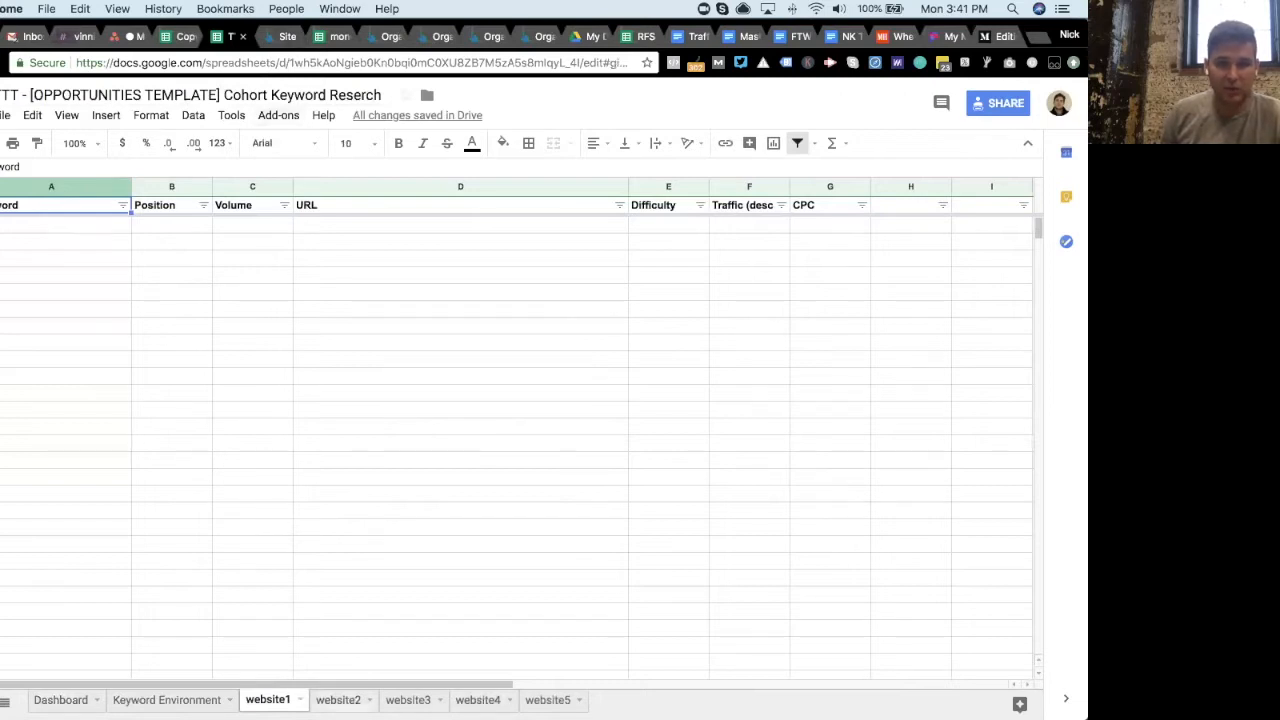
{"action": "left_click", "coordinate": [338, 700]}
{"action": "left_click", "coordinate": [408, 700]}
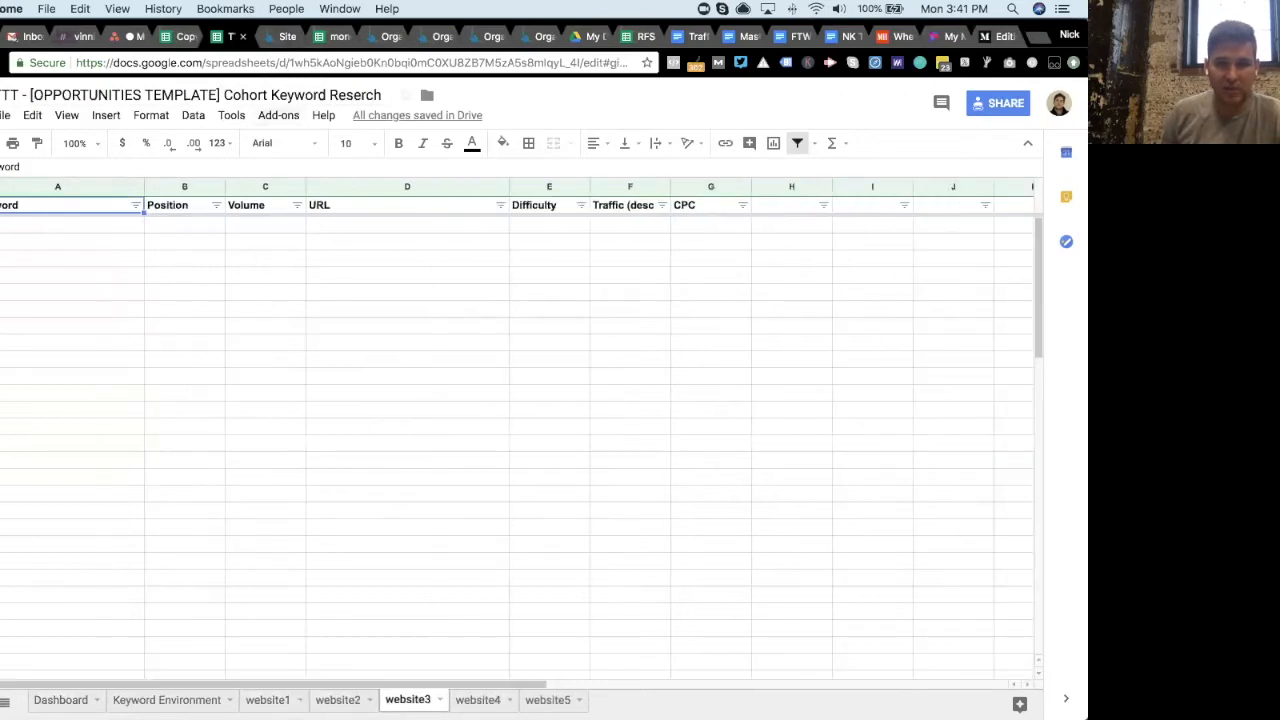
{"action": "left_click", "coordinate": [478, 700]}
{"action": "left_click", "coordinate": [548, 700]}
{"action": "left_click", "coordinate": [268, 700]}
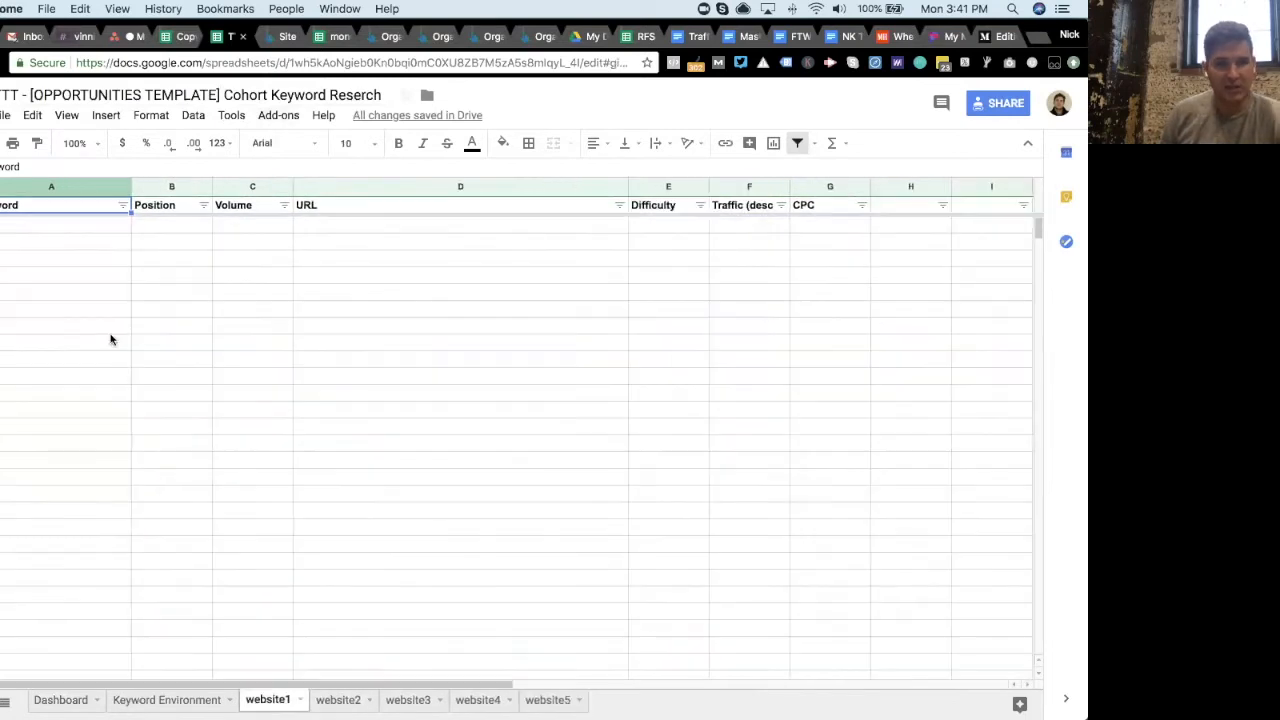
- Run Site Explorer on thesimpledollar.com and open its Competing Domains report
{"action": "left_click", "coordinate": [269, 42]}
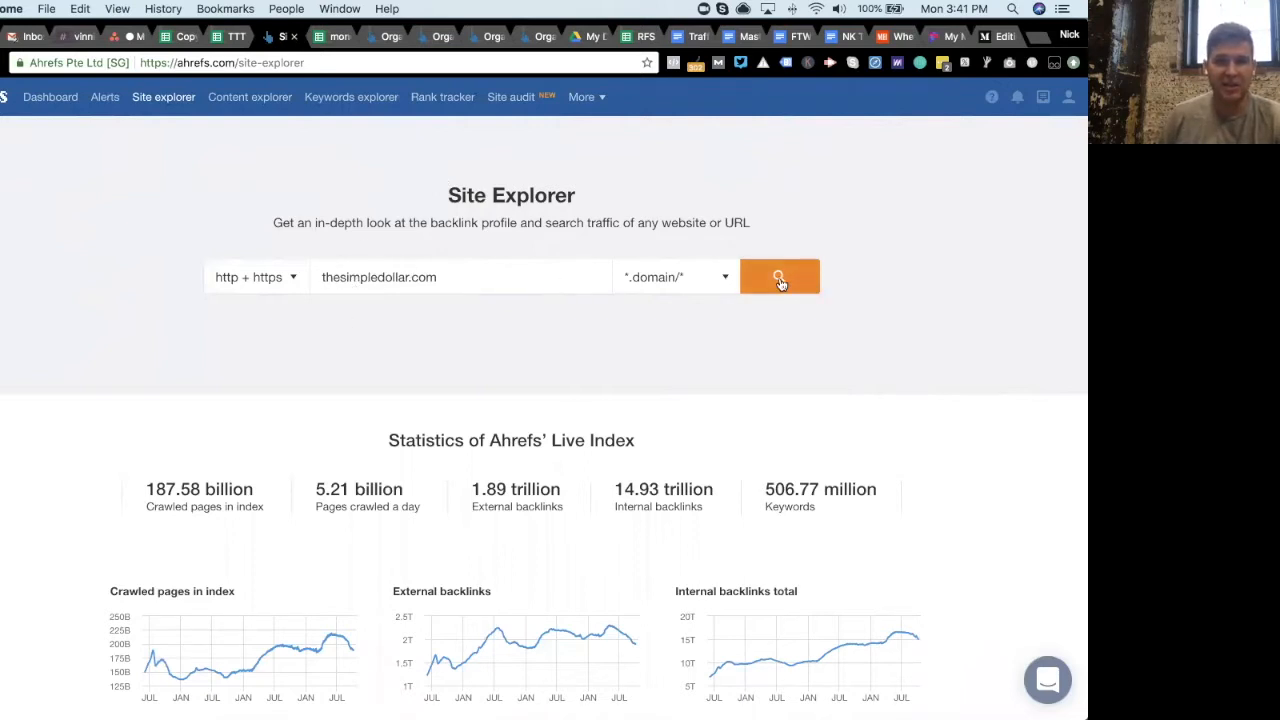
{"action": "left_click_drag", "start_coordinate": [438, 278], "coordinate": [322, 277]}
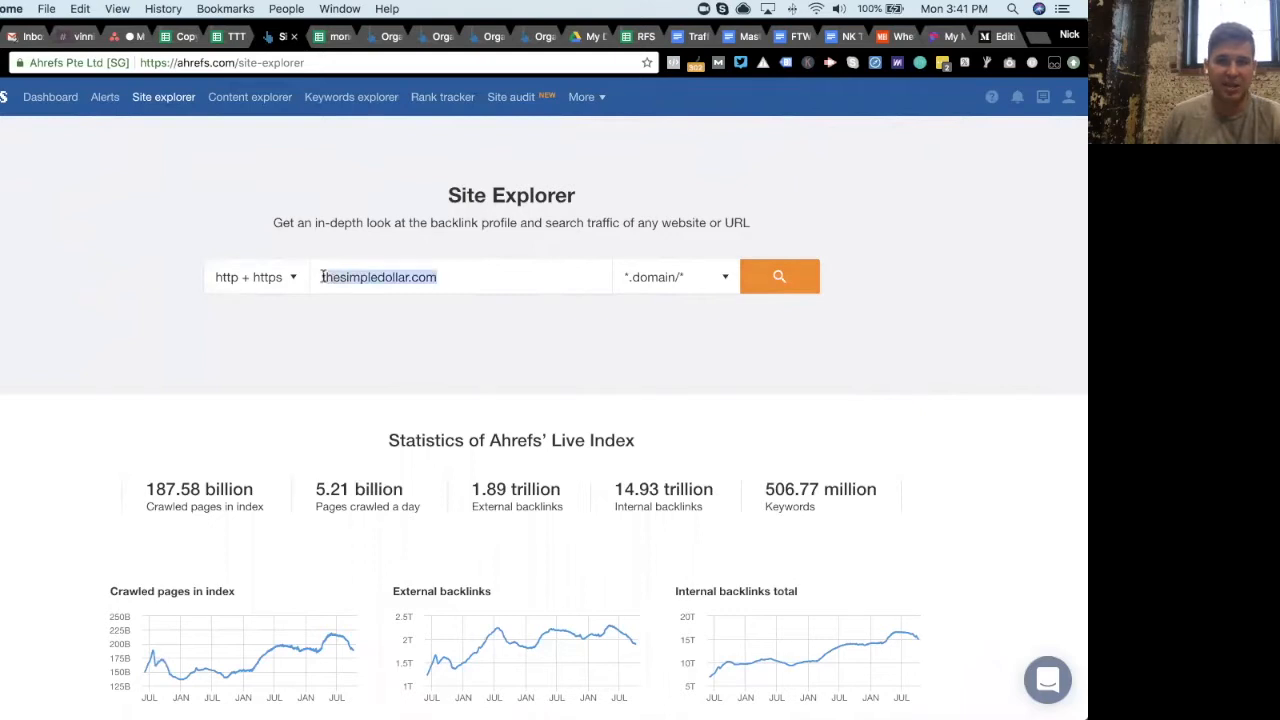
{"action": "left_click", "coordinate": [356, 316]}
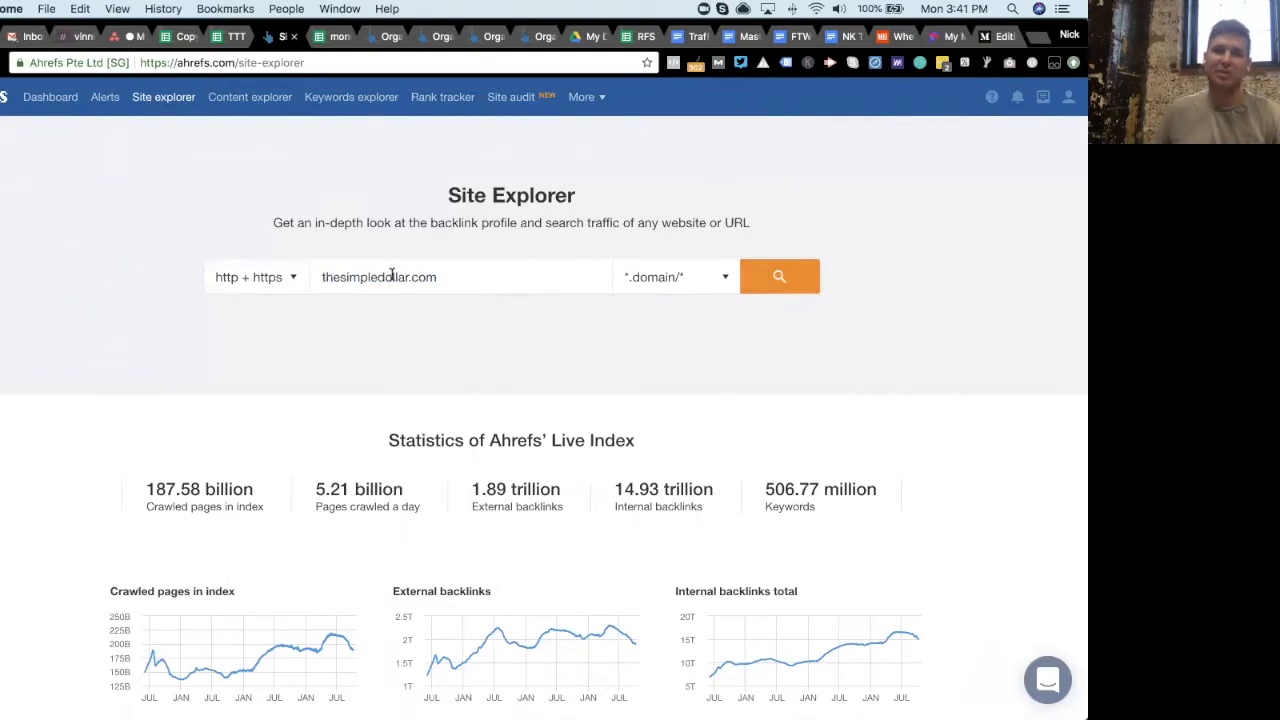
{"action": "left_click_drag", "start_coordinate": [440, 276], "coordinate": [325, 277]}
{"action": "left_click", "coordinate": [357, 346]}
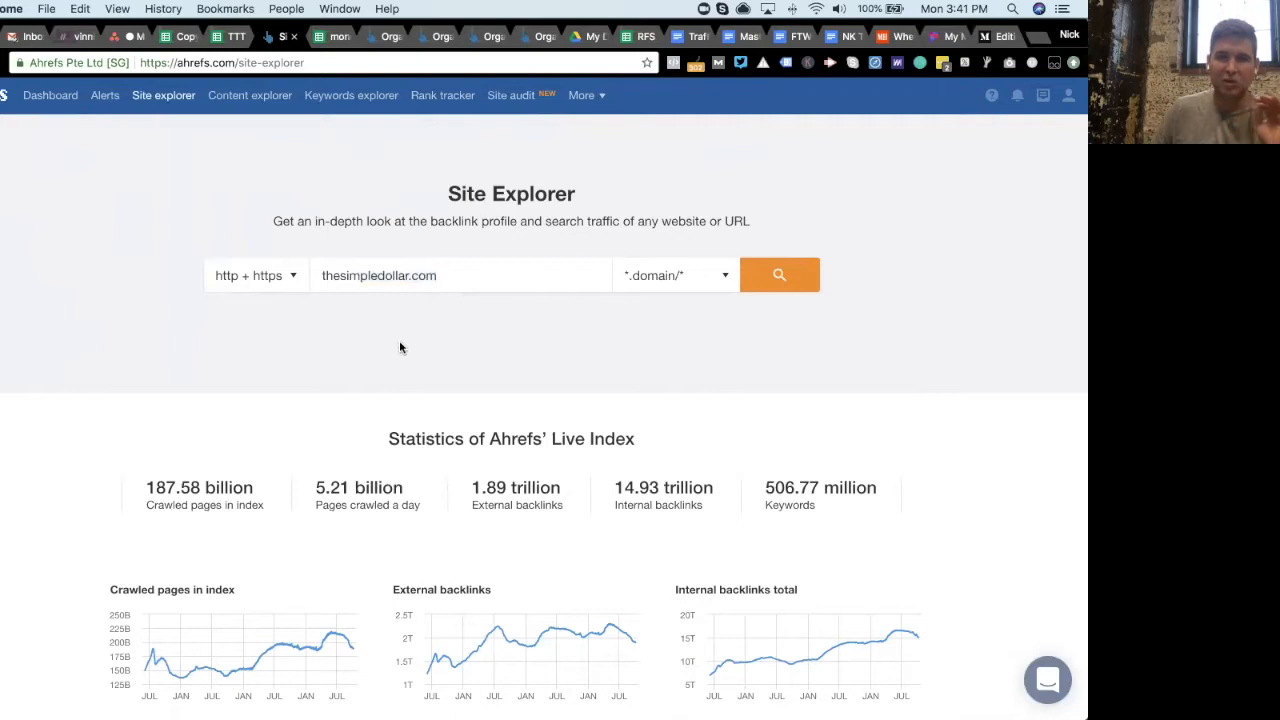
{"action": "left_click_drag", "start_coordinate": [322, 278], "coordinate": [460, 305]}
{"action": "left_click", "coordinate": [460, 305]}
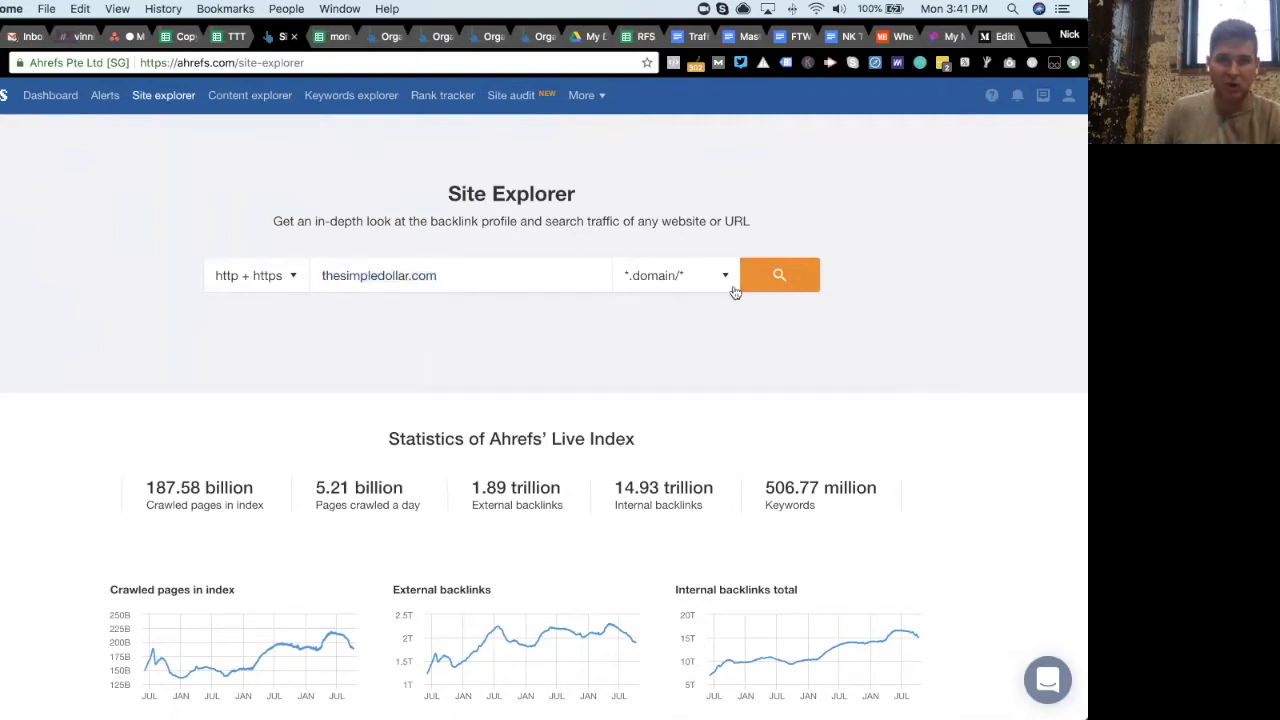
{"action": "left_click", "coordinate": [771, 282]}
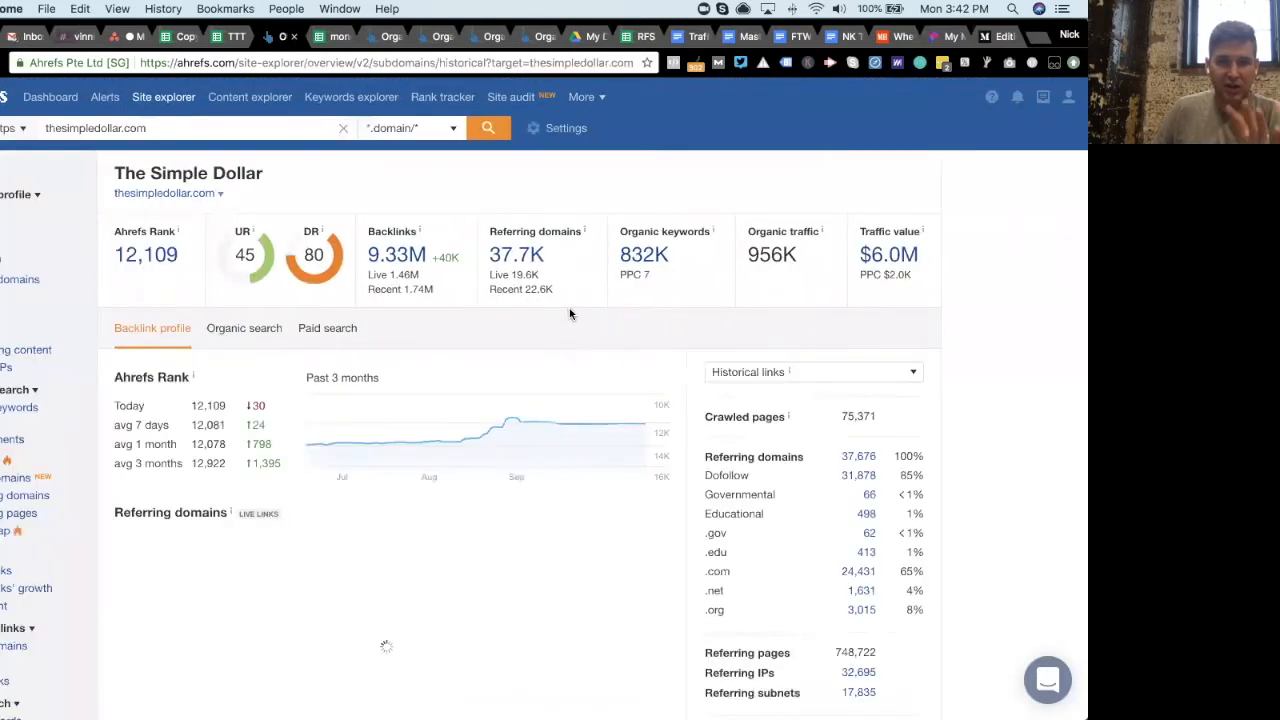
{"action": "left_click", "coordinate": [8, 498]}
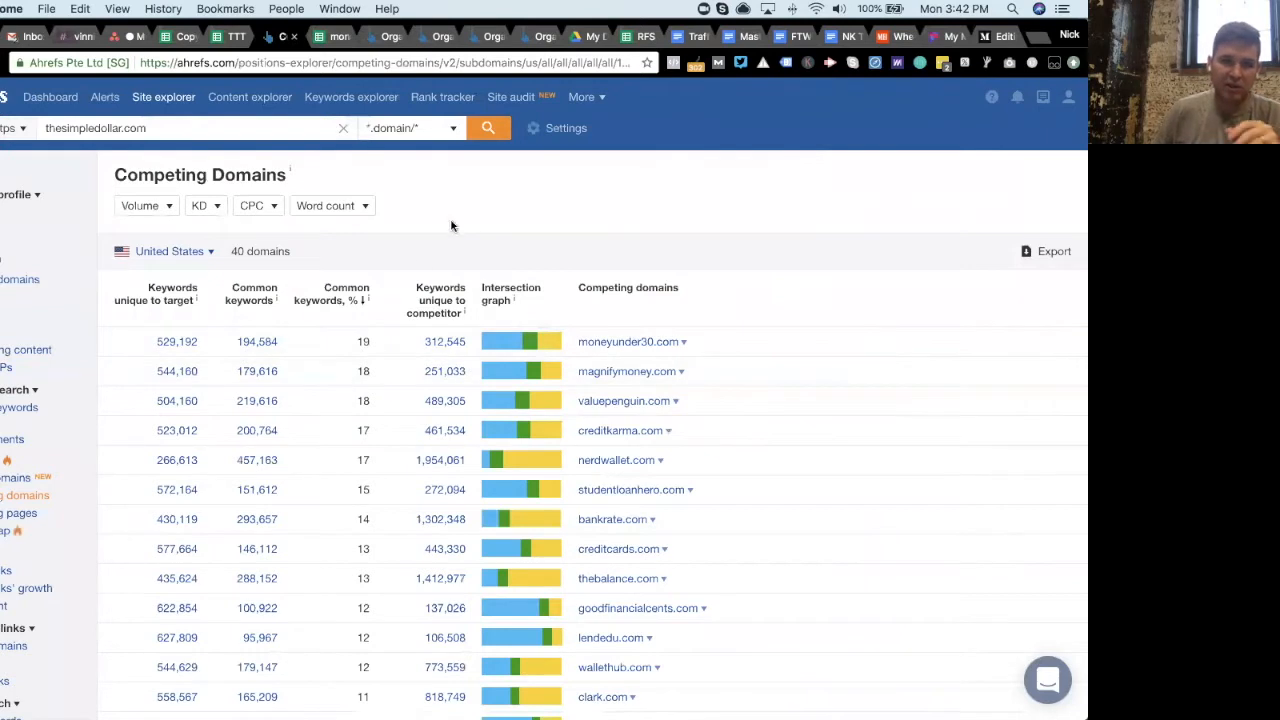
{"action": "scroll", "coordinate": [450, 212], "scroll_direction": "down", "scroll_amount": 1}
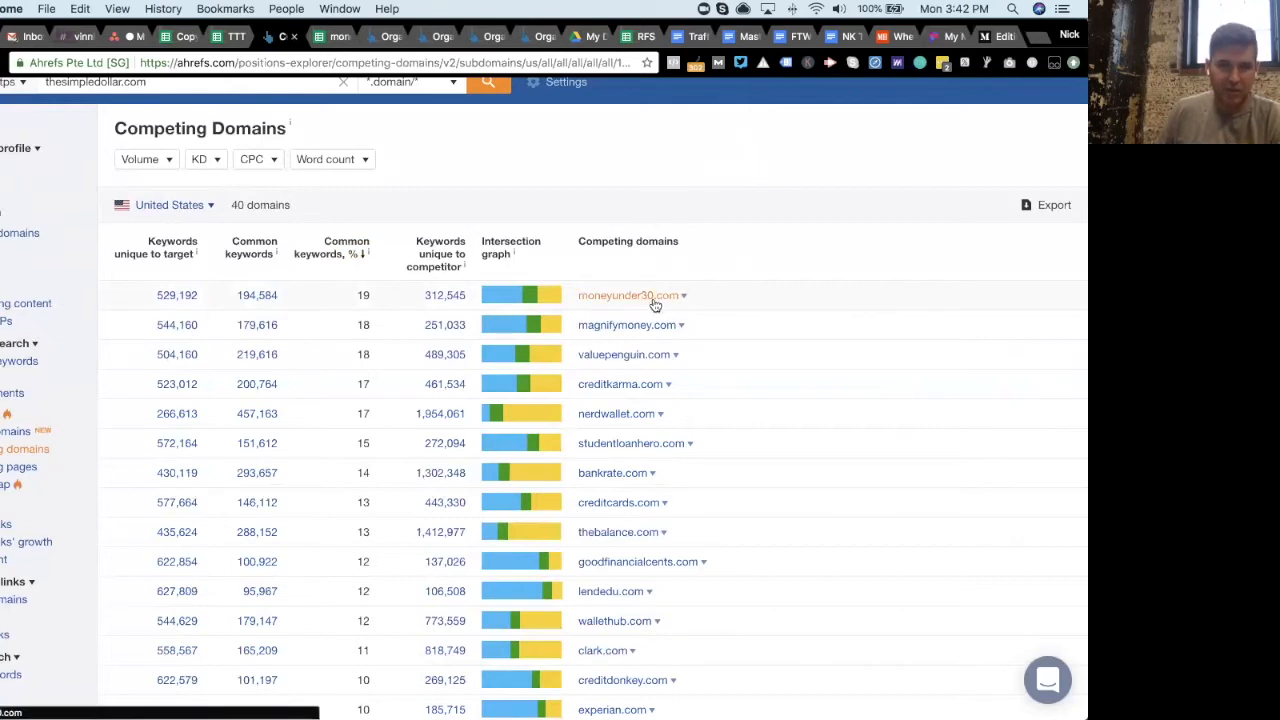
- Examine the columns of the exported moneyunder30.com organic keywords sheet
{"action": "left_click", "coordinate": [331, 38]}
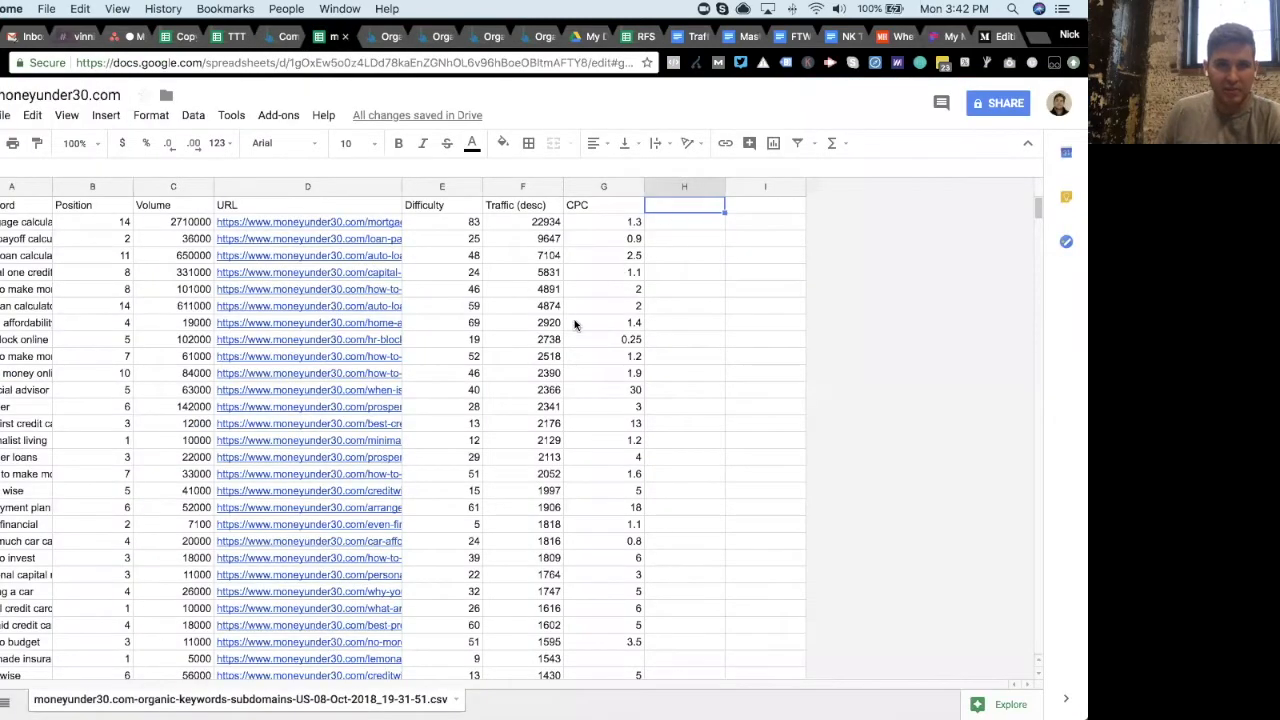
{"action": "scroll", "coordinate": [574, 321], "scroll_direction": "down", "scroll_amount": 8}
{"action": "scroll", "coordinate": [574, 321], "scroll_direction": "up", "scroll_amount": 8}
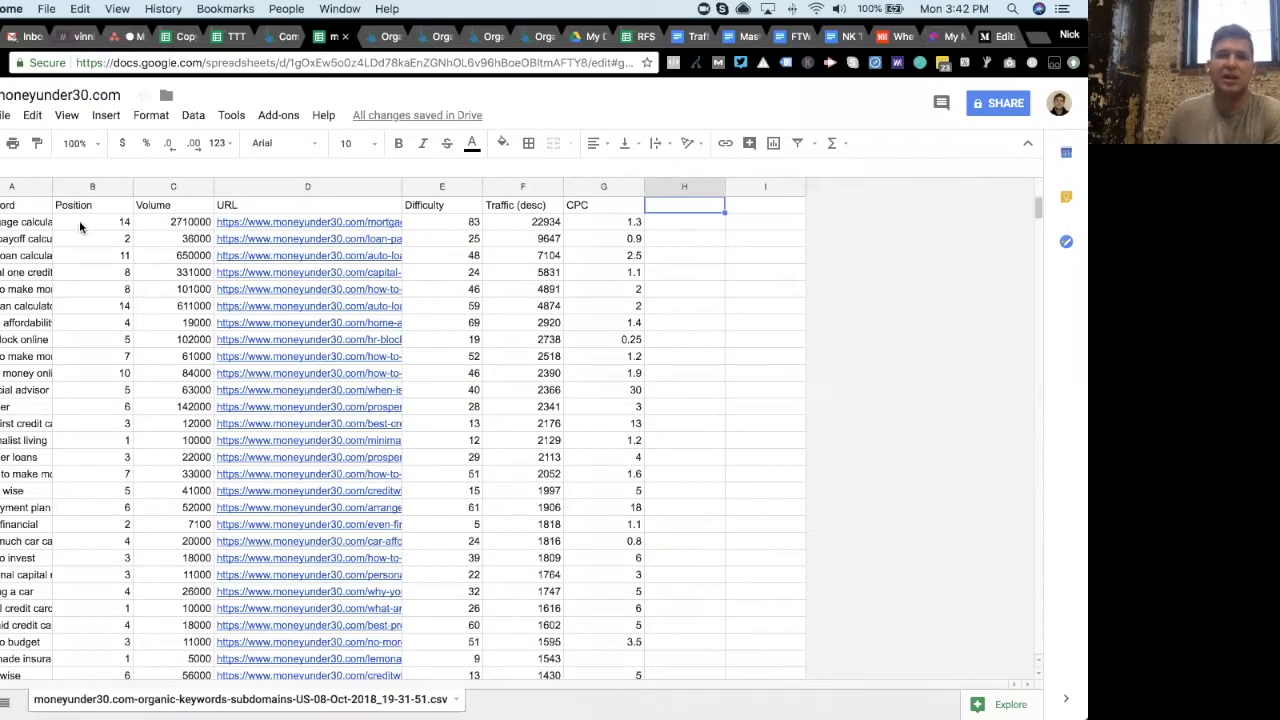
{"action": "left_click_drag", "start_coordinate": [36, 209], "coordinate": [591, 225]}
{"action": "left_click", "coordinate": [591, 225]}
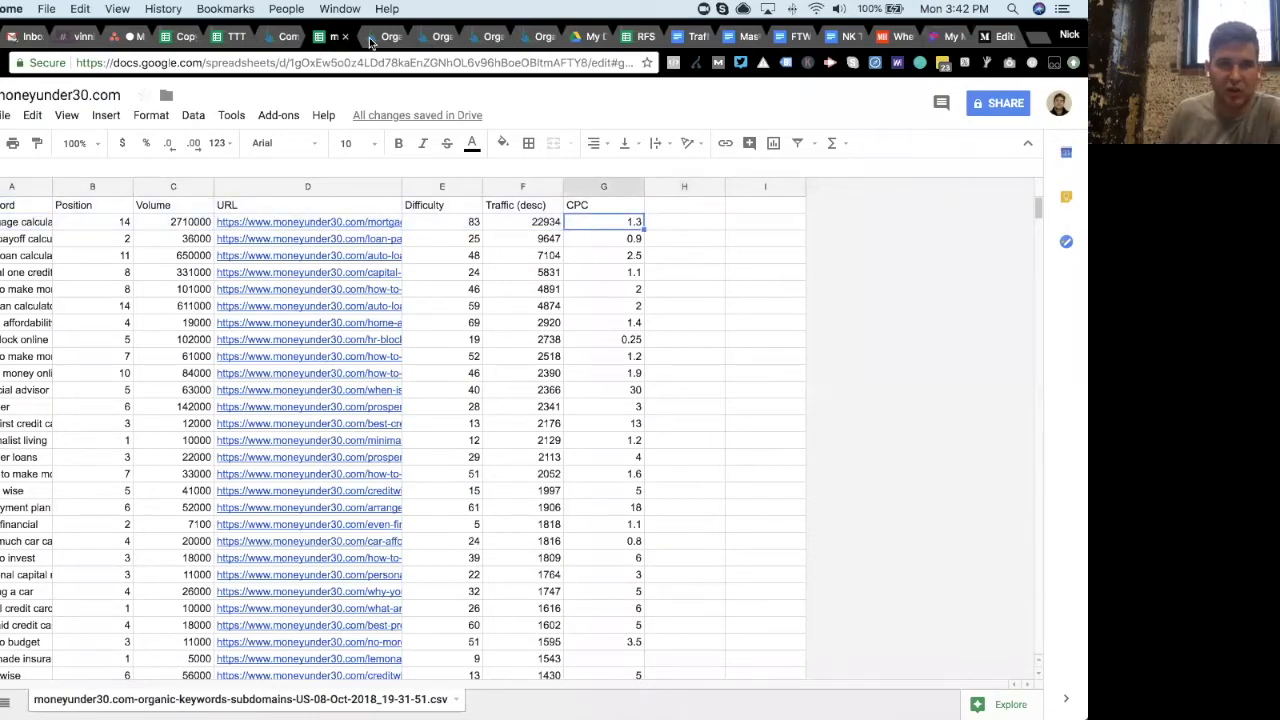
- Review the competing domains list and the organic keyword reports open for each competitor
{"action": "left_click", "coordinate": [284, 36]}
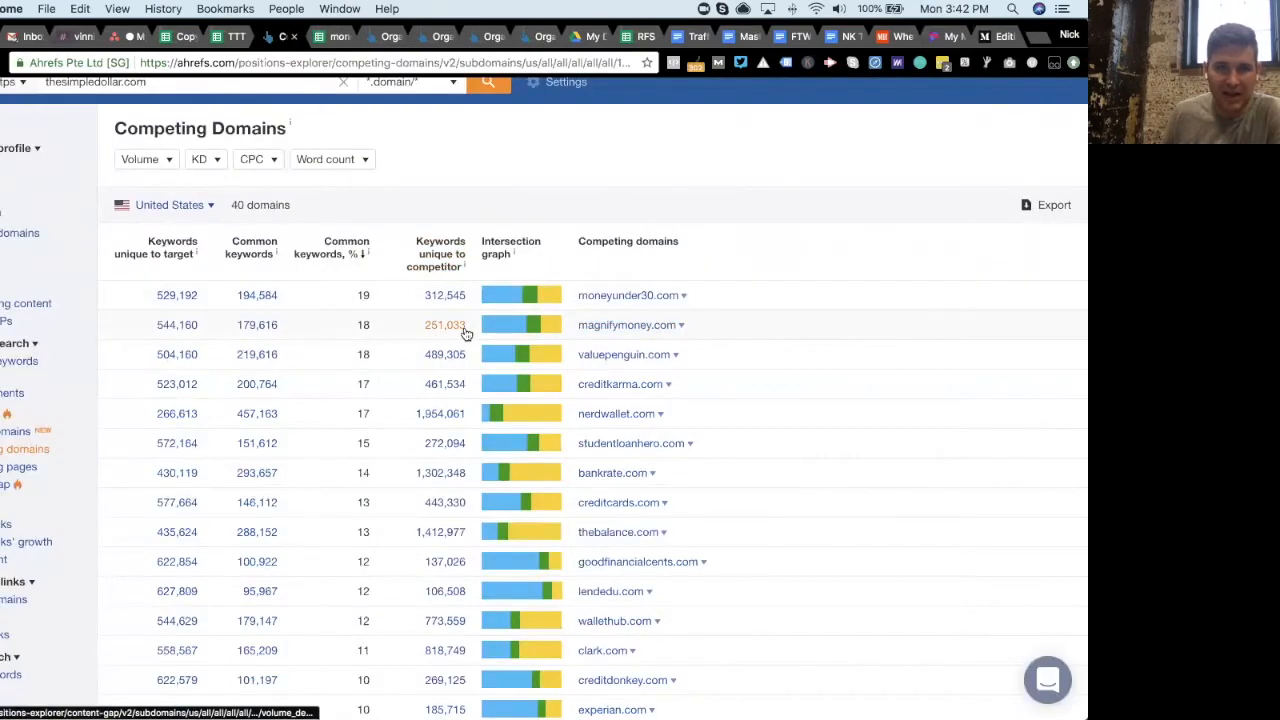
{"action": "scroll", "coordinate": [462, 328], "scroll_direction": "down", "scroll_amount": 1}
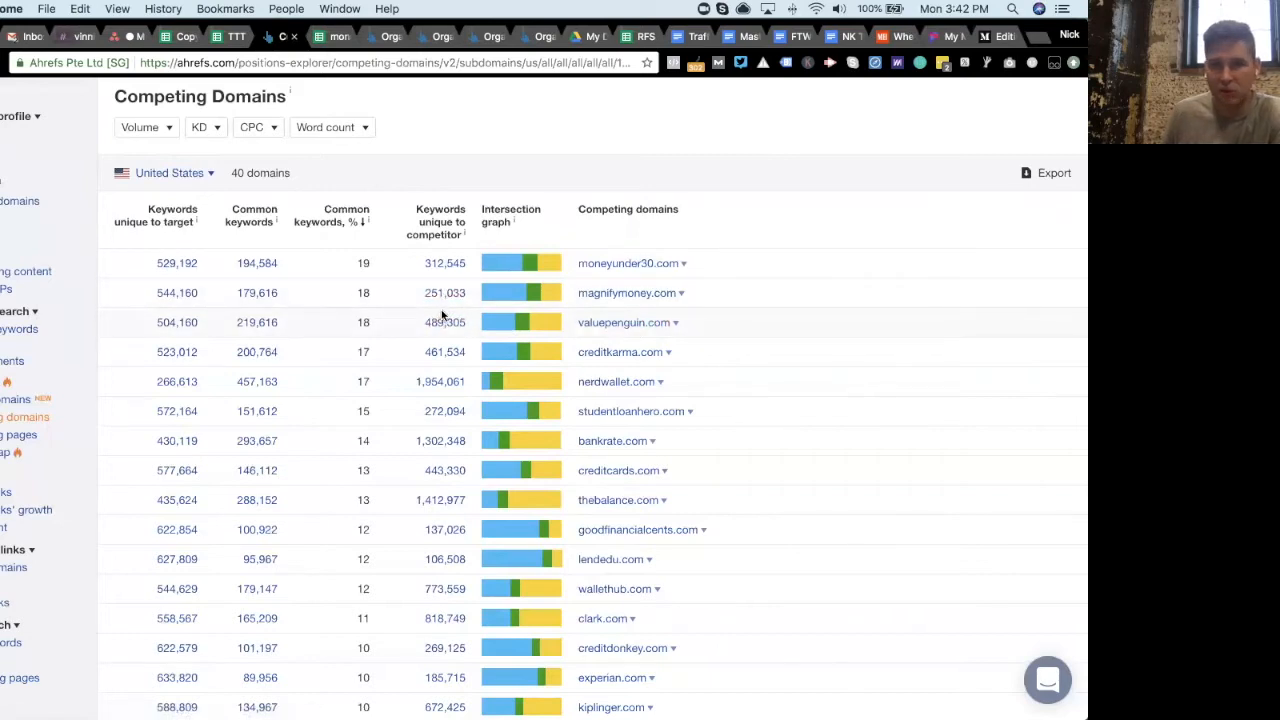
{"action": "left_click", "coordinate": [380, 36]}
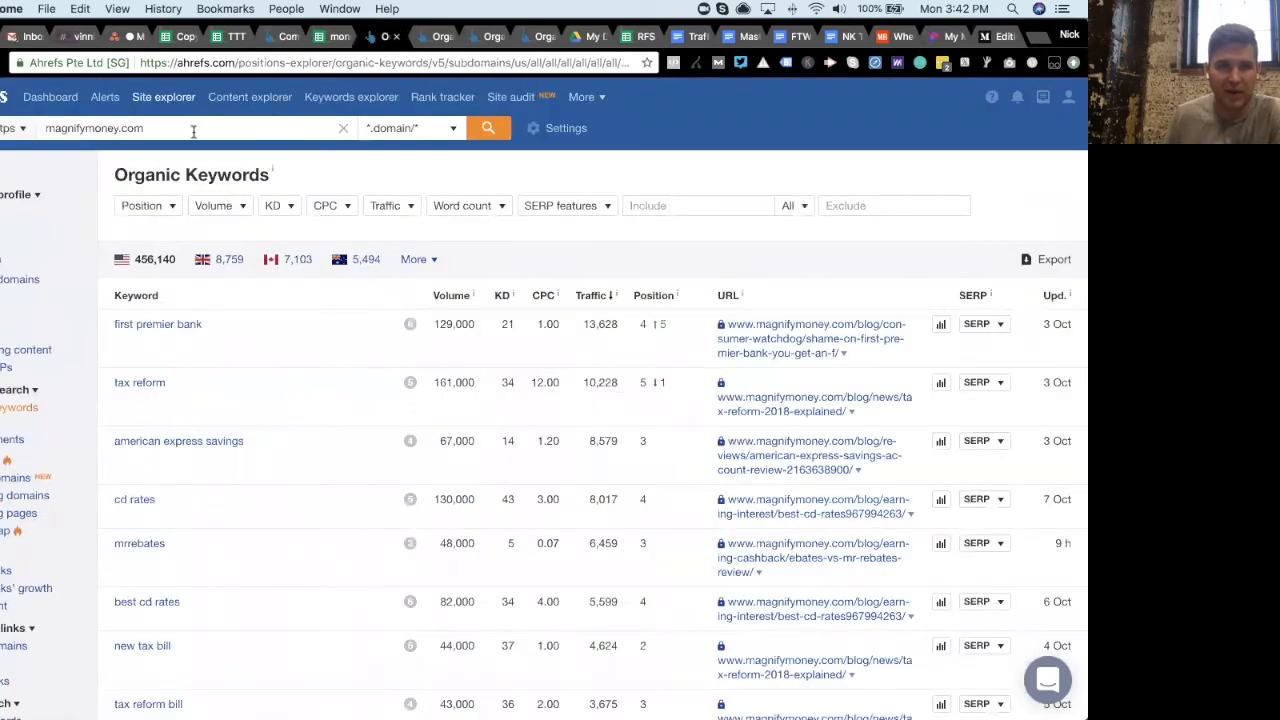
{"action": "left_click", "coordinate": [438, 37]}
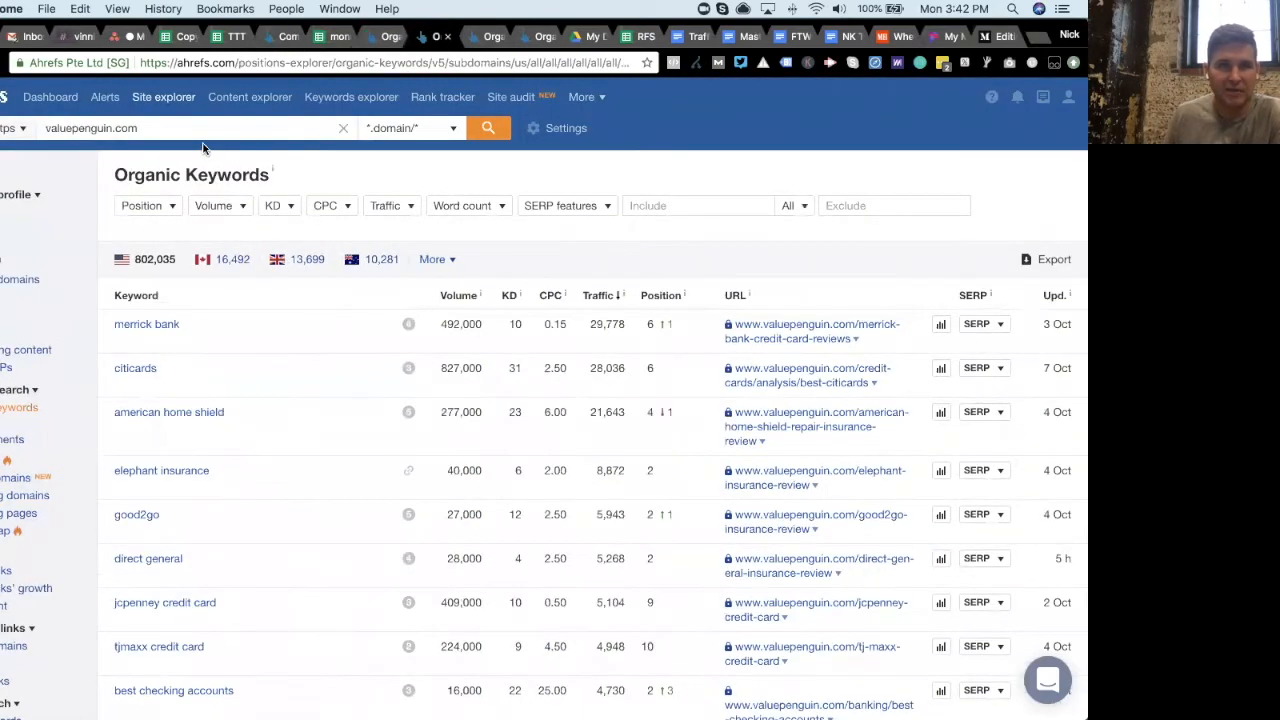
{"action": "left_click", "coordinate": [468, 44]}
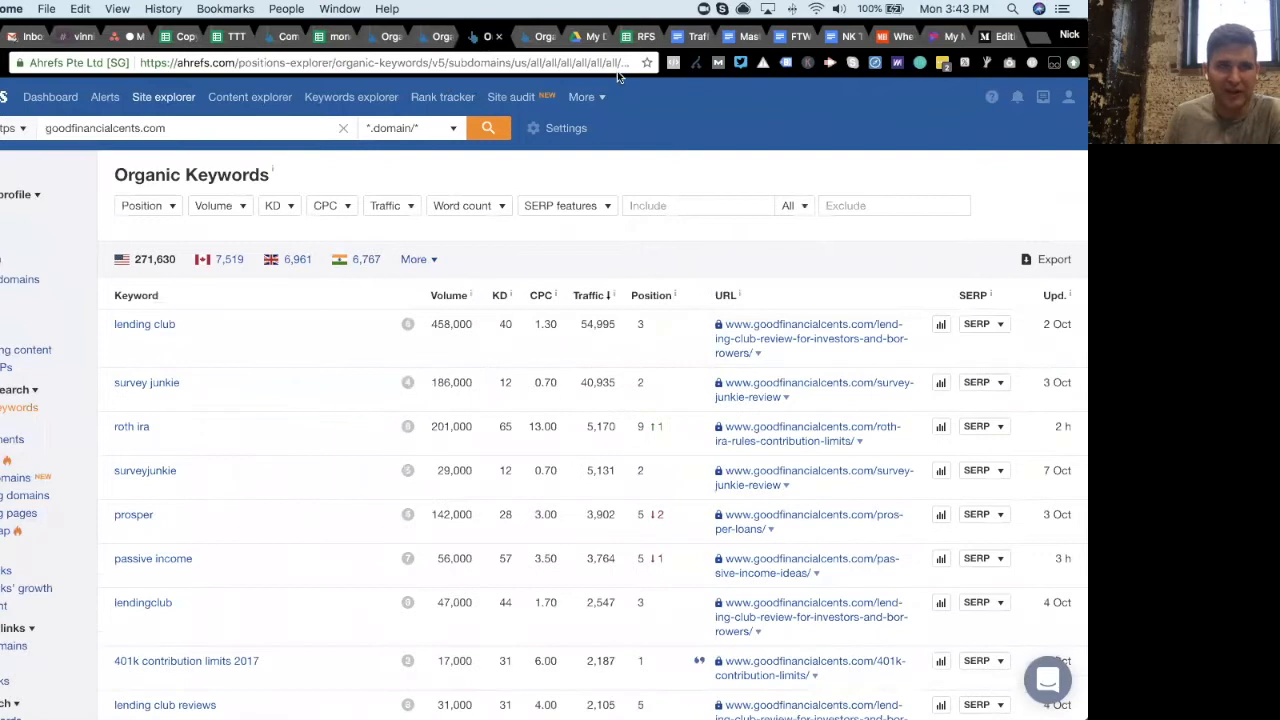
{"action": "left_click", "coordinate": [540, 38]}
{"action": "scroll", "coordinate": [160, 139], "scroll_direction": "up", "scroll_amount": 1}
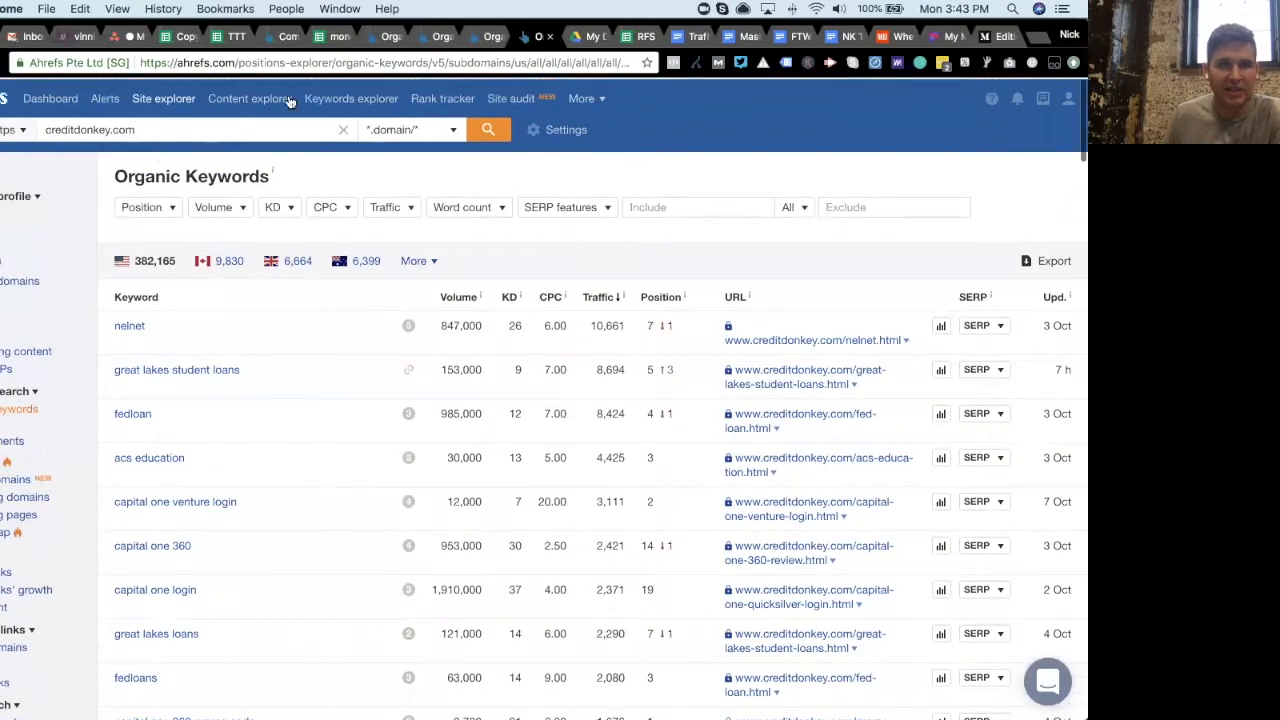
- Export magnifymoney.com's organic keywords as a quick CSV export of the first 1000 rows
{"action": "left_click", "coordinate": [370, 40]}
{"action": "left_click", "coordinate": [1046, 259]}
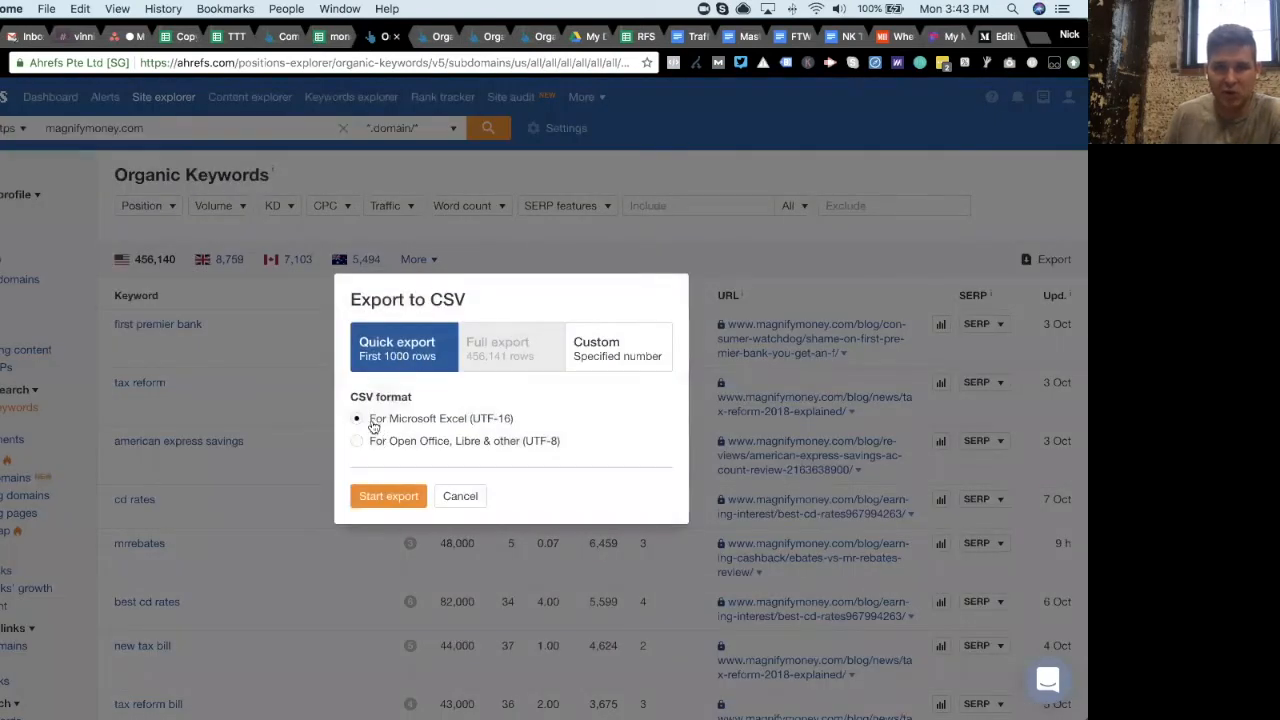
{"action": "left_click", "coordinate": [394, 497]}
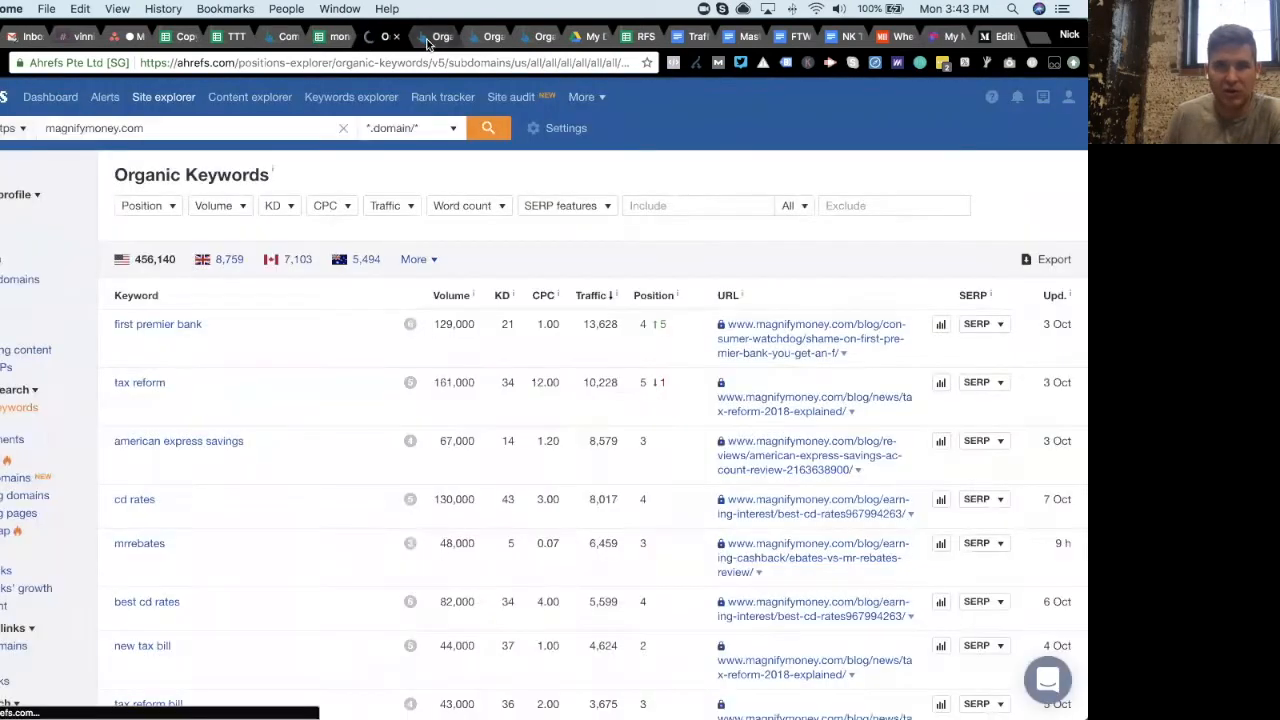
- Export valuepenguin.com's organic keywords as a quick CSV export of the first 1000 rows
{"action": "left_click", "coordinate": [436, 37]}
{"action": "left_click", "coordinate": [1050, 259]}
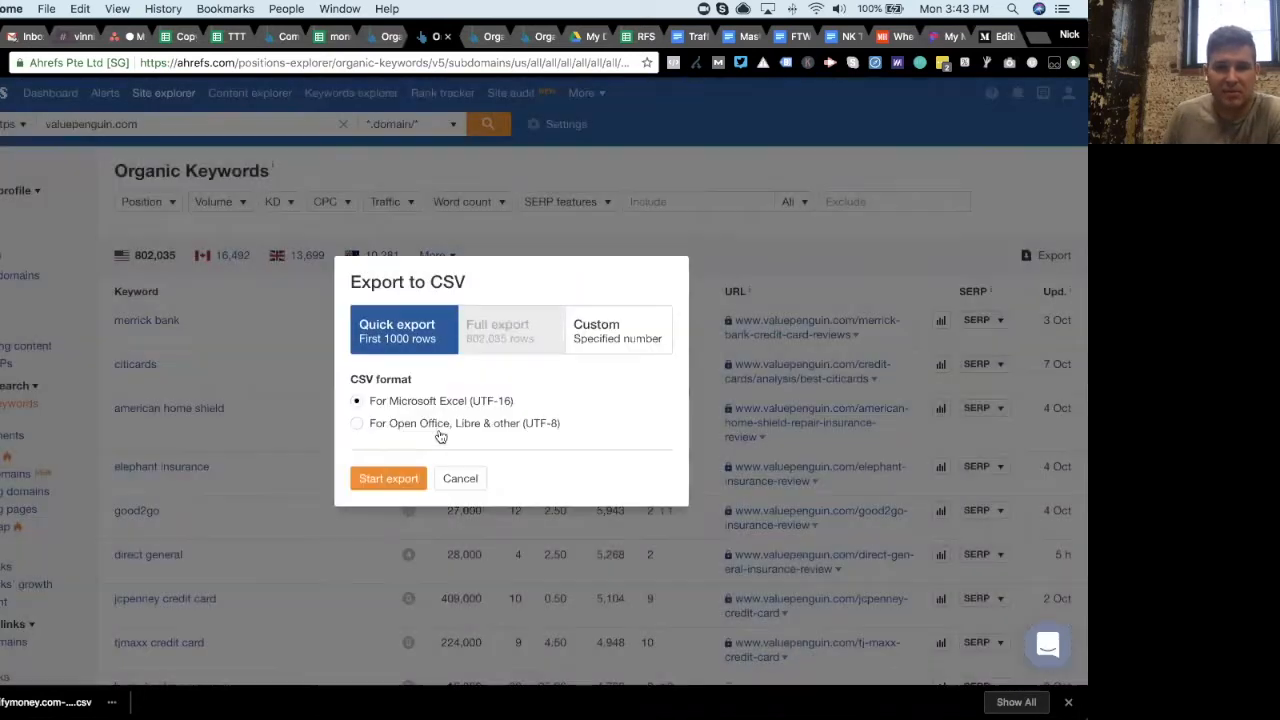
{"action": "left_click", "coordinate": [388, 478]}
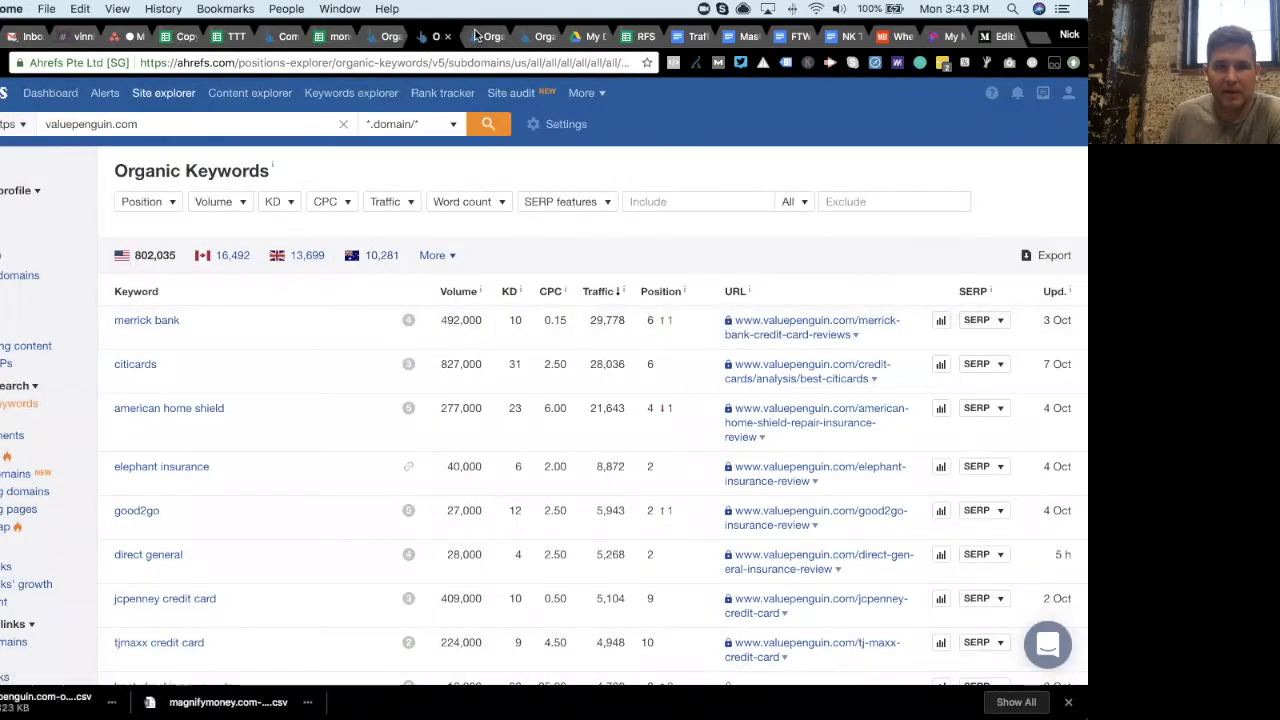
- Export goodfinancialcents.com's organic keywords as a quick CSV export of the first 1000 rows
{"action": "left_click", "coordinate": [488, 36]}
{"action": "left_click", "coordinate": [1045, 259]}
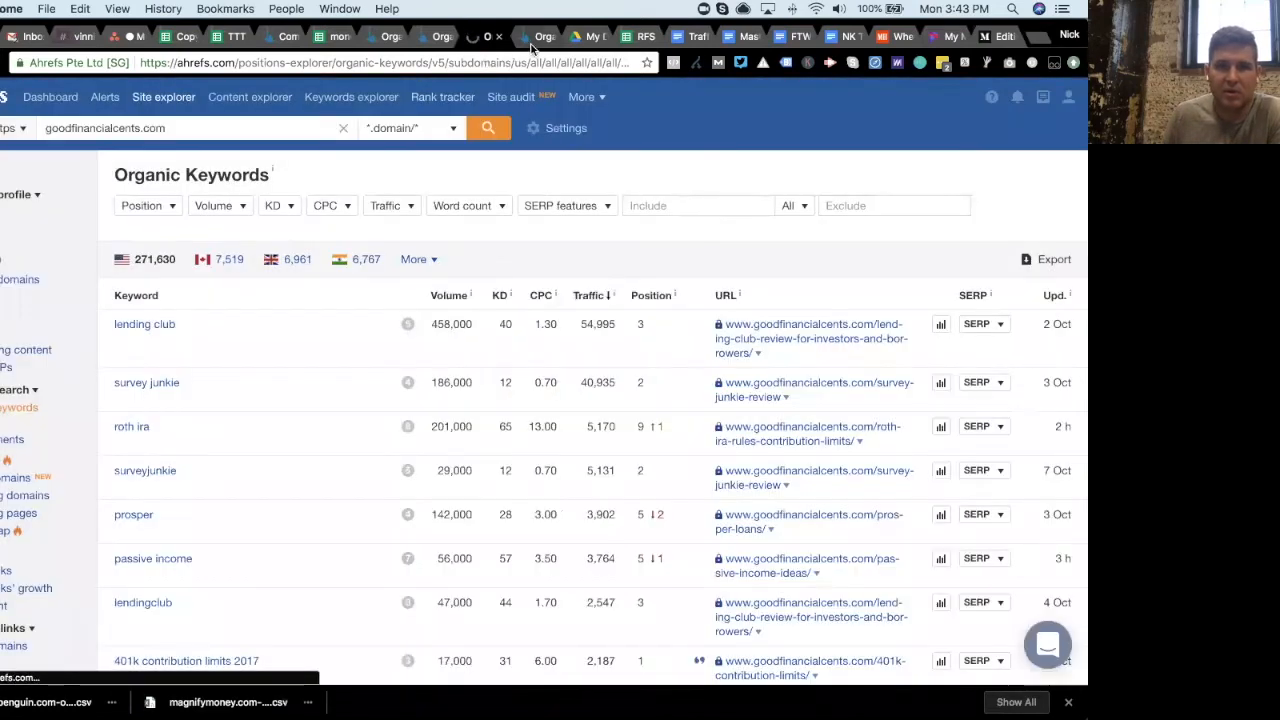
- Export creditdonkey.com's organic keywords as a quick CSV export of the first 1000 rows
{"action": "left_click", "coordinate": [530, 44]}
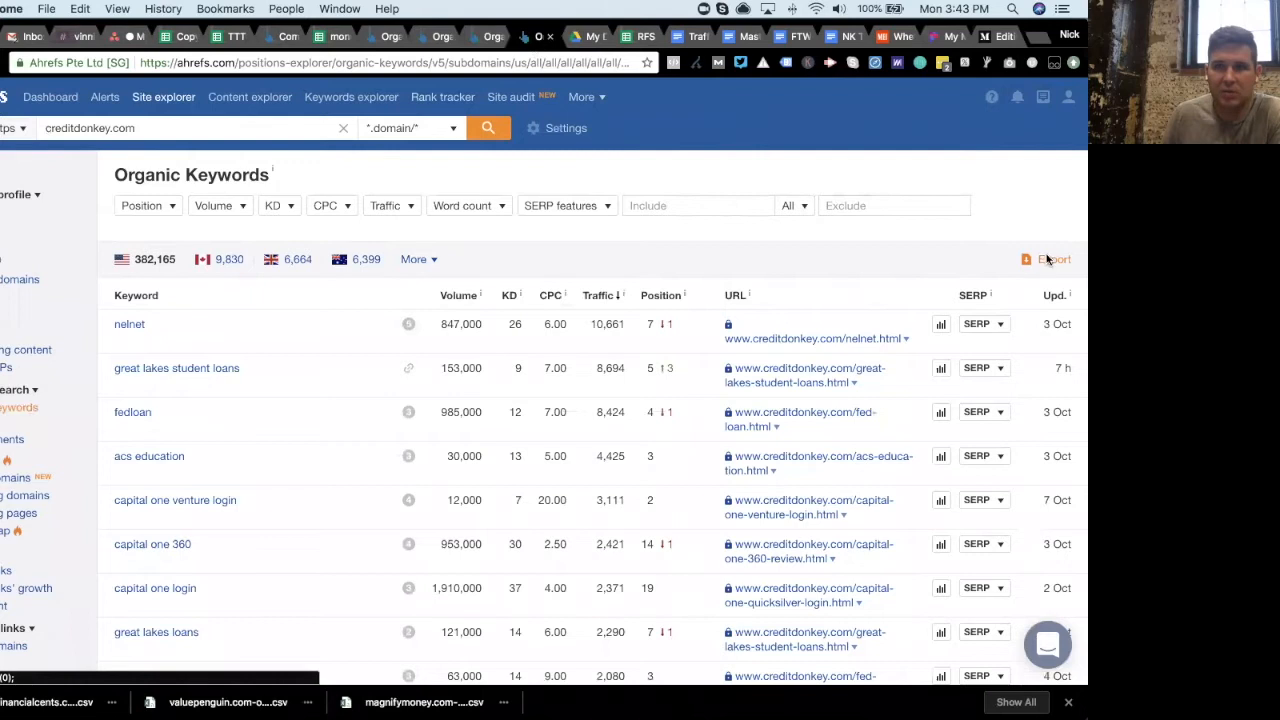
{"action": "left_click", "coordinate": [1048, 260]}
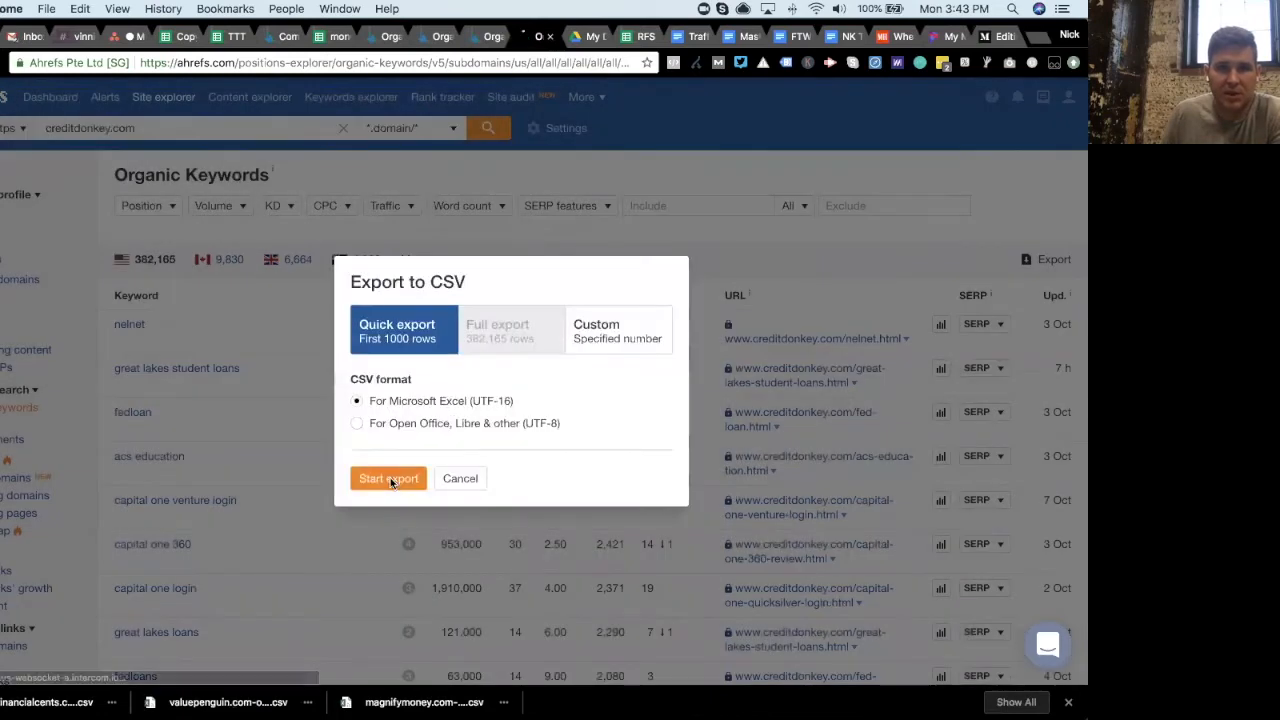
{"action": "left_click", "coordinate": [389, 479]}
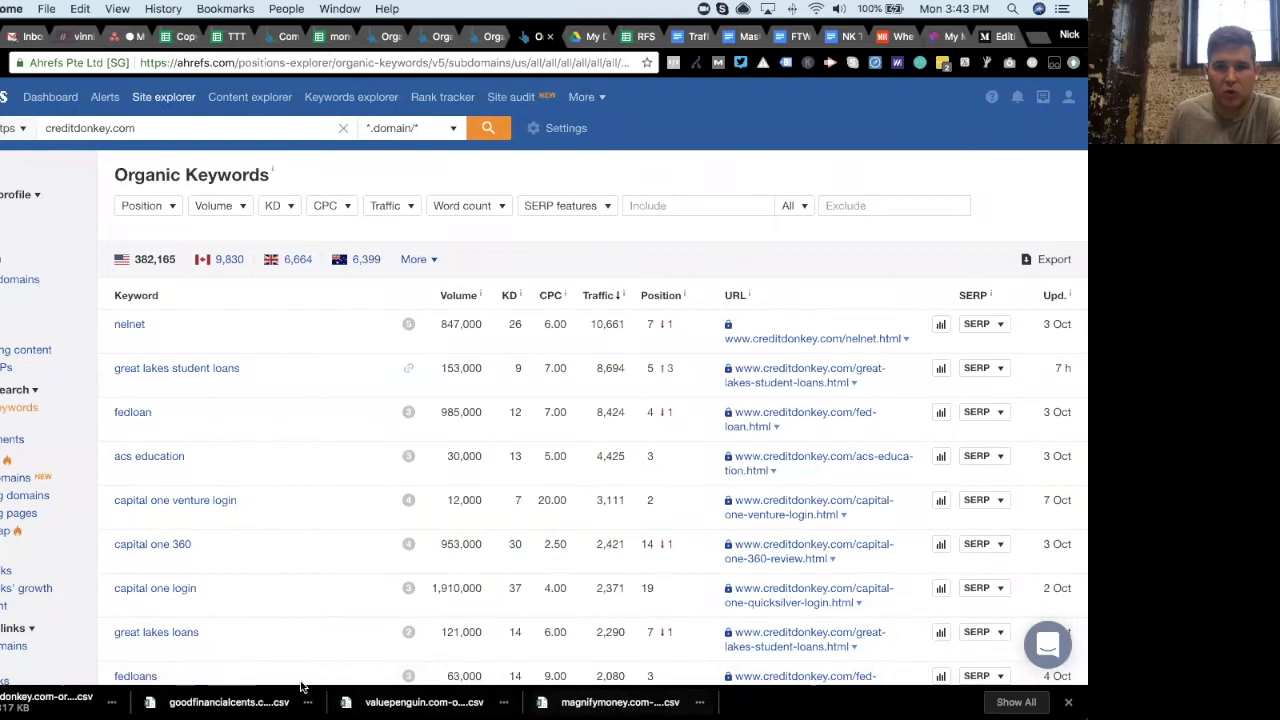
- Upload the creditdonkey, goodfinancialcents, valuepenguin and magnifymoney organic keywords CSV files from Downloads to My Drive
{"action": "left_click", "coordinate": [384, 38]}
{"action": "left_click", "coordinate": [396, 37]}
{"action": "left_click", "coordinate": [396, 37]}
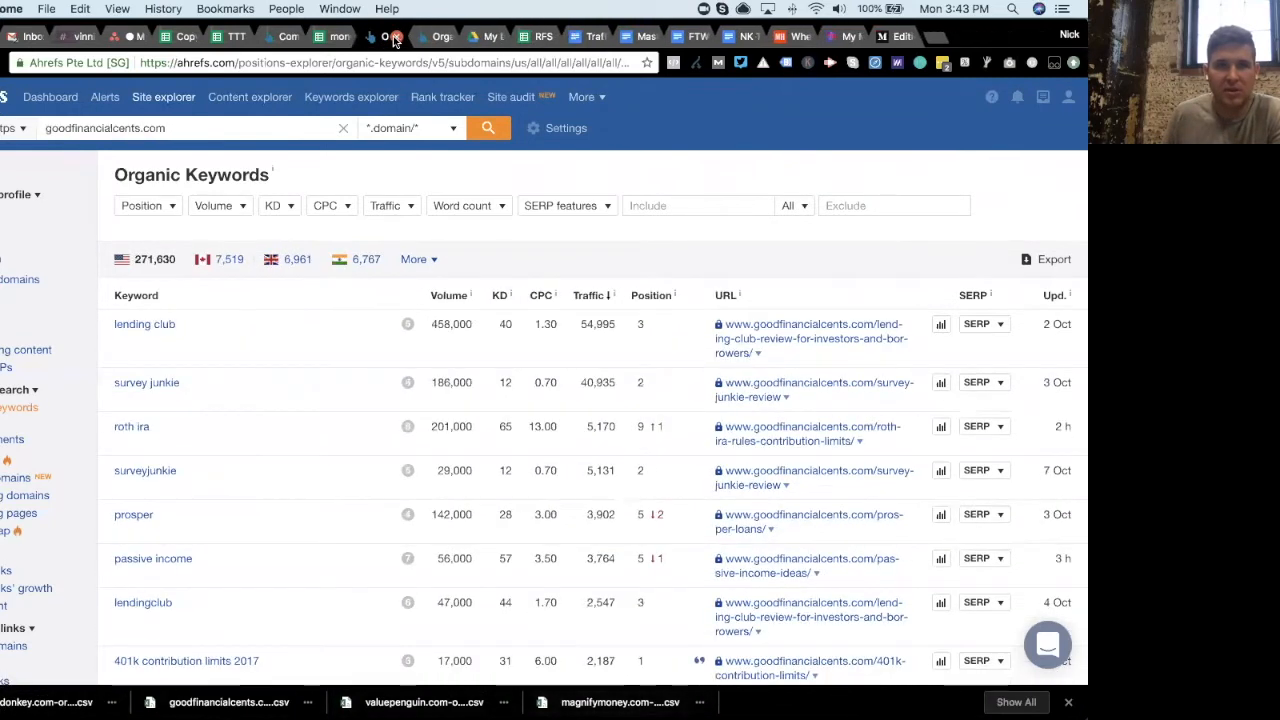
{"action": "left_click", "coordinate": [395, 38]}
{"action": "left_click", "coordinate": [394, 38]}
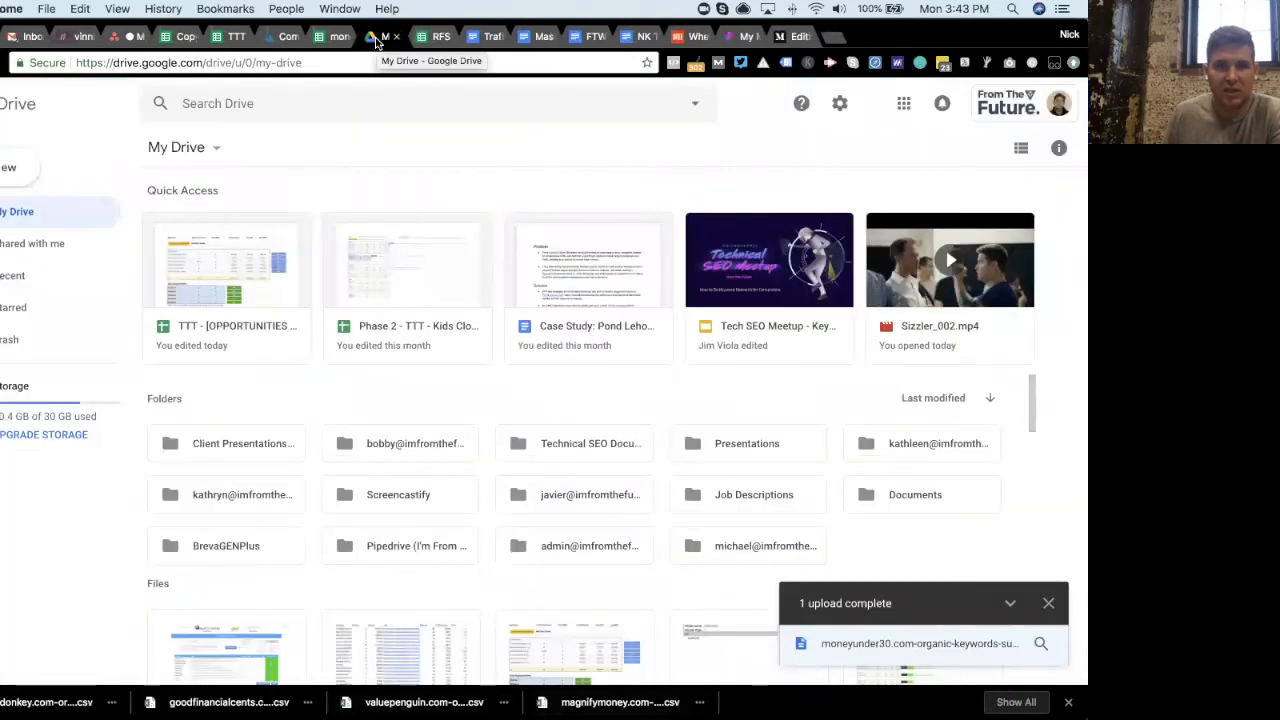
{"action": "left_click", "coordinate": [15, 167]}
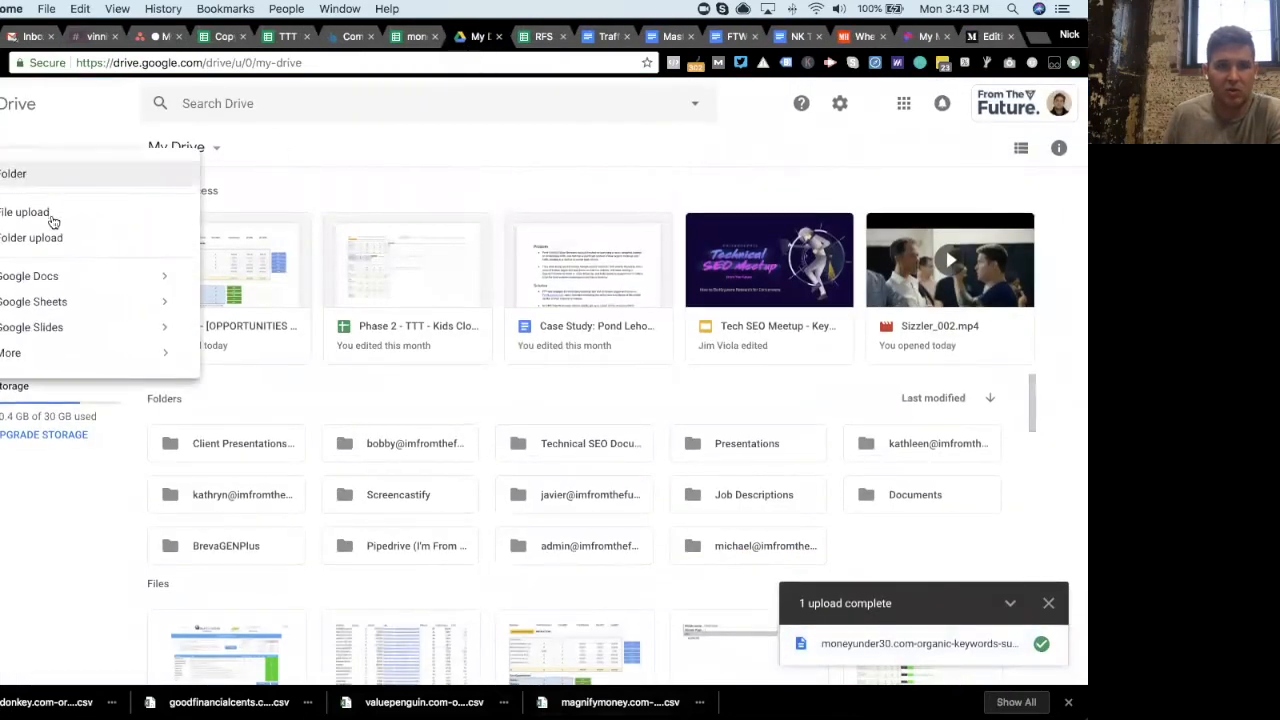
{"action": "left_click", "coordinate": [50, 217]}
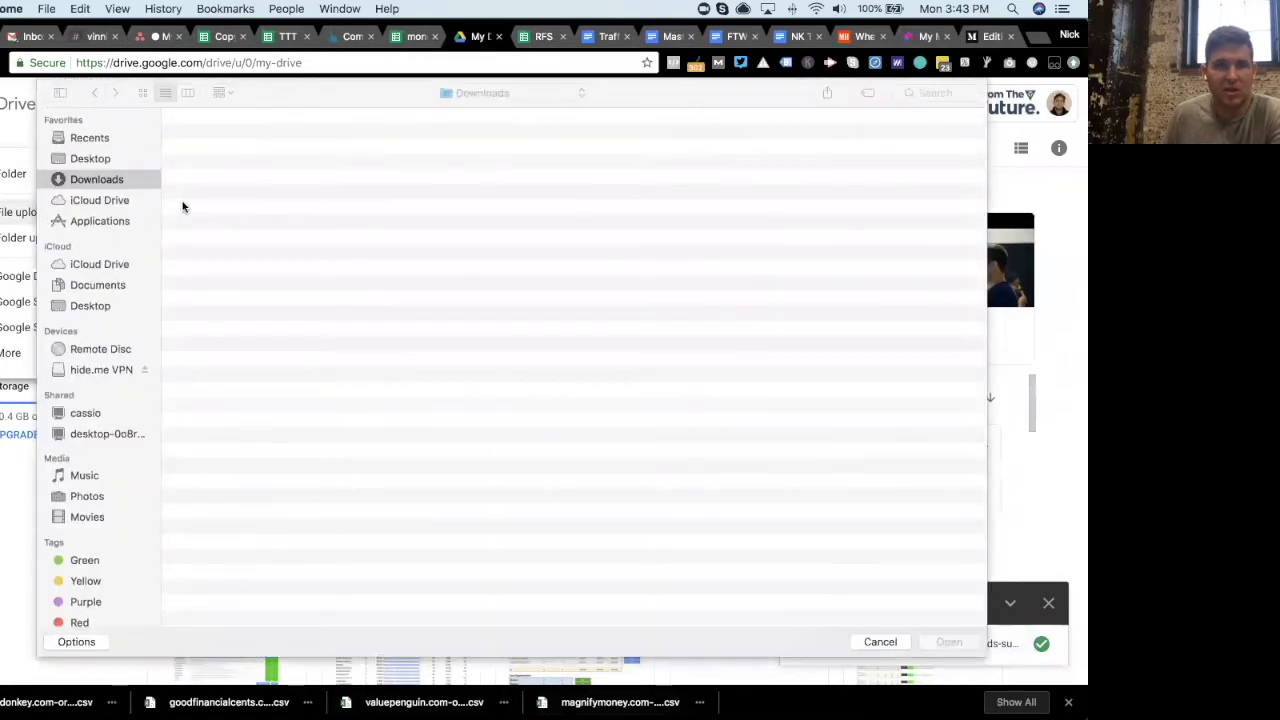
{"action": "left_click", "coordinate": [298, 137]}
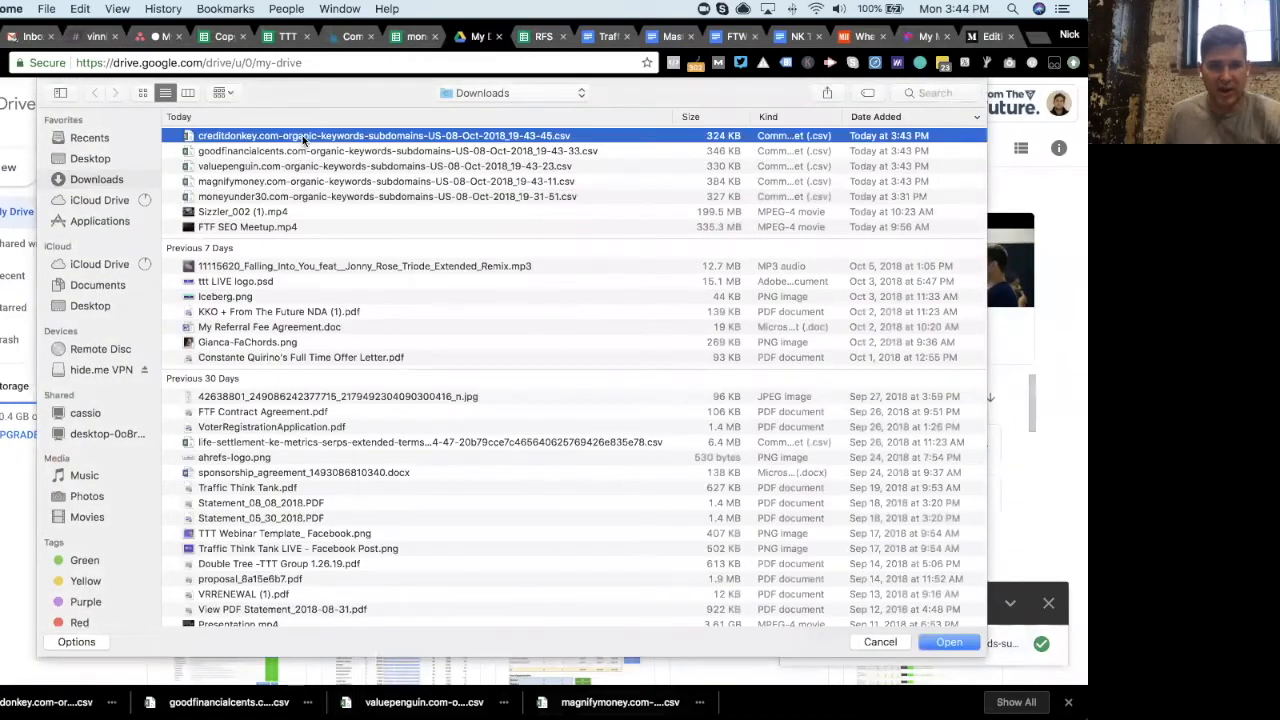
{"action": "scroll", "coordinate": [300, 148], "scroll_direction": "down", "scroll_amount": 1}
{"action": "left_click", "coordinate": [302, 144], "text": "shift"}
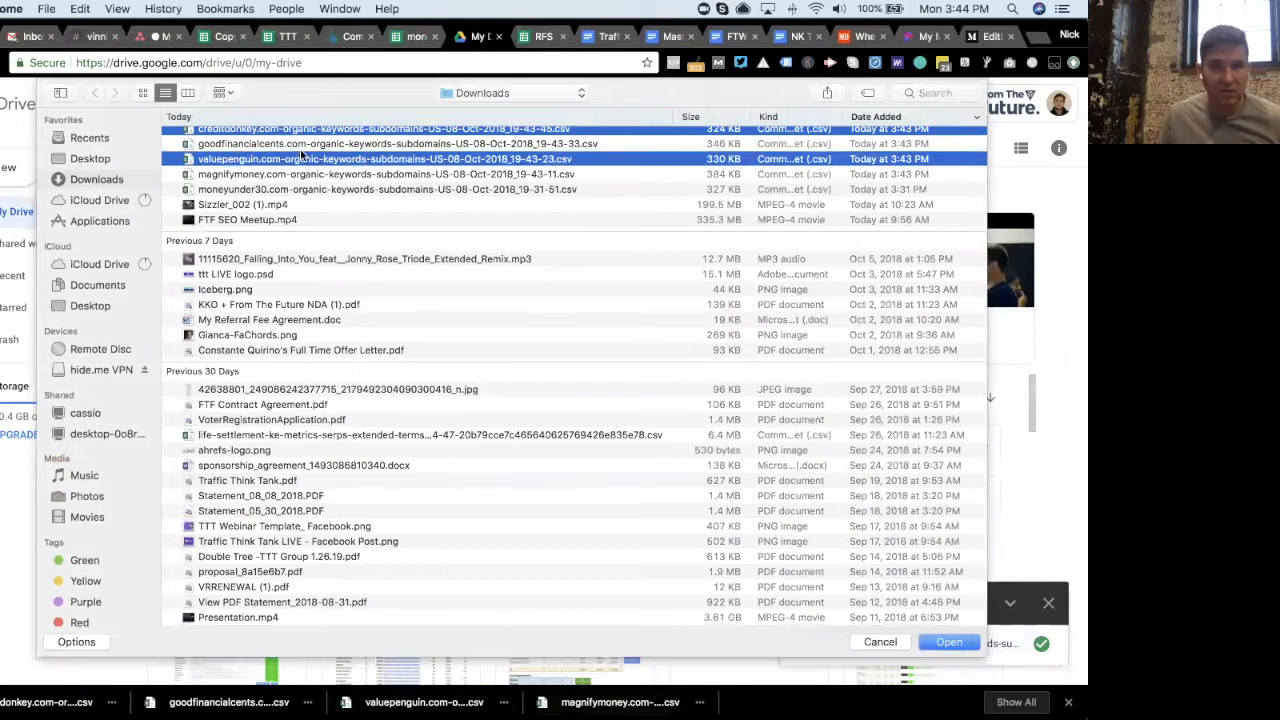
{"action": "left_click", "coordinate": [298, 159], "text": "shift"}
{"action": "left_click", "coordinate": [295, 172], "text": "shift"}
{"action": "scroll", "coordinate": [295, 175], "scroll_direction": "up", "scroll_amount": 1}
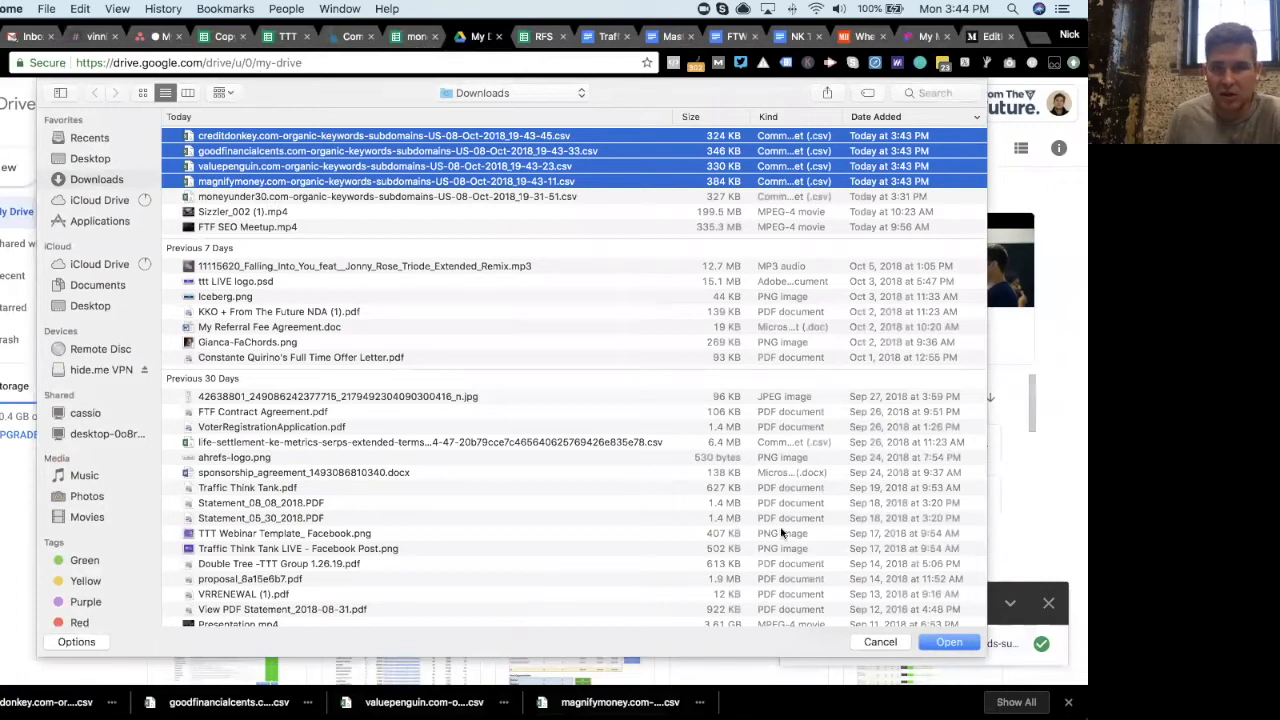
{"action": "left_click", "coordinate": [956, 642]}
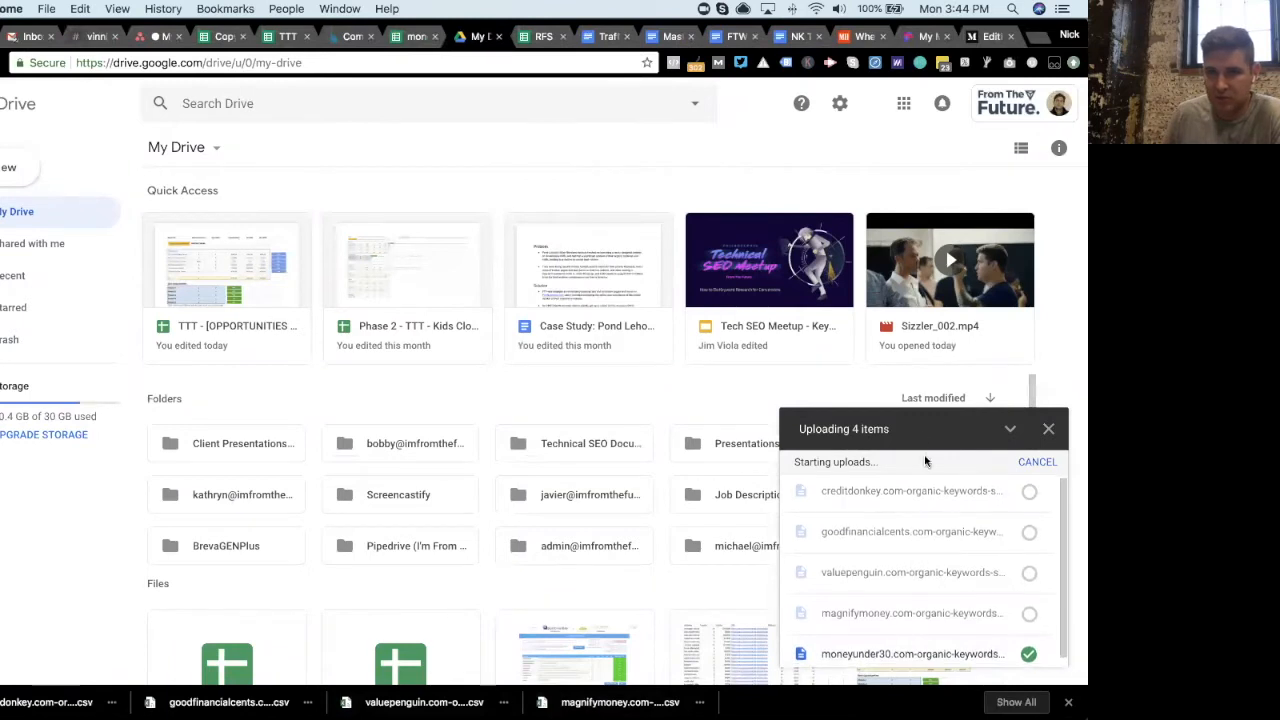
- Open the uploaded goodfinancialcents, creditdonkey, valuepenguin and magnifymoney CSV files as Google Sheets in new tabs
{"action": "left_click", "coordinate": [945, 532]}
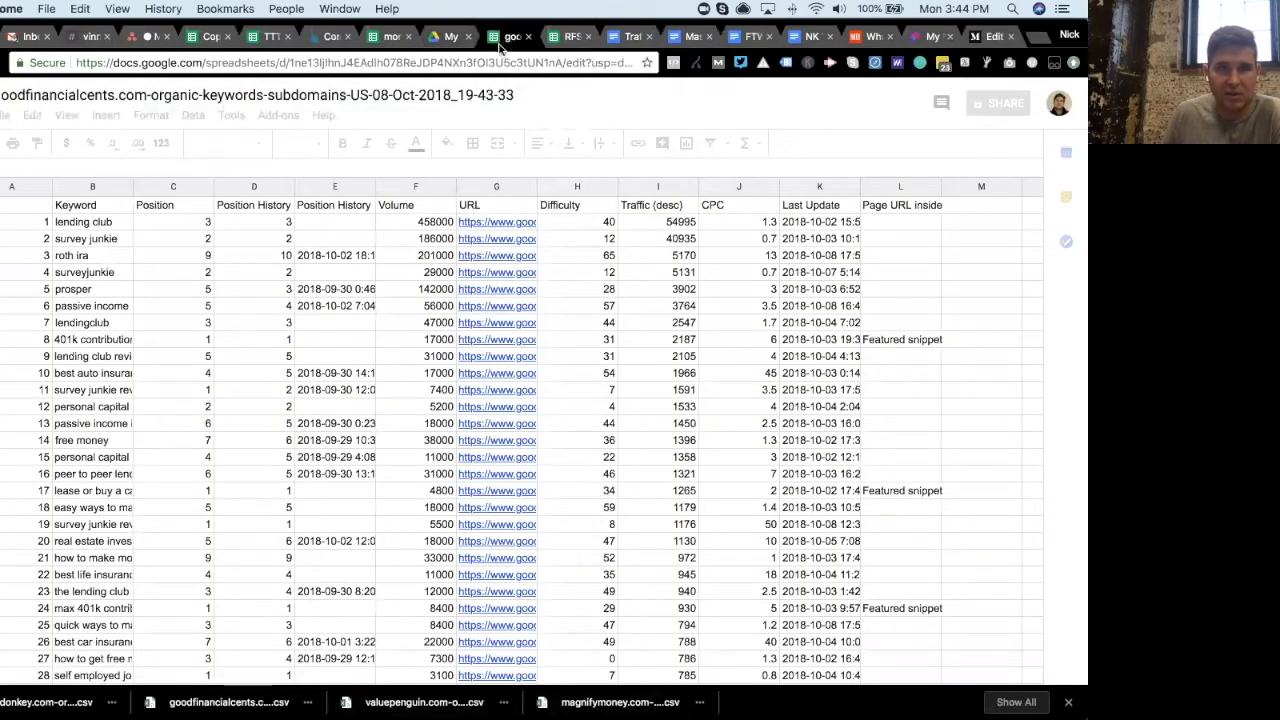
{"action": "left_click_drag", "start_coordinate": [450, 48], "coordinate": [433, 48]}
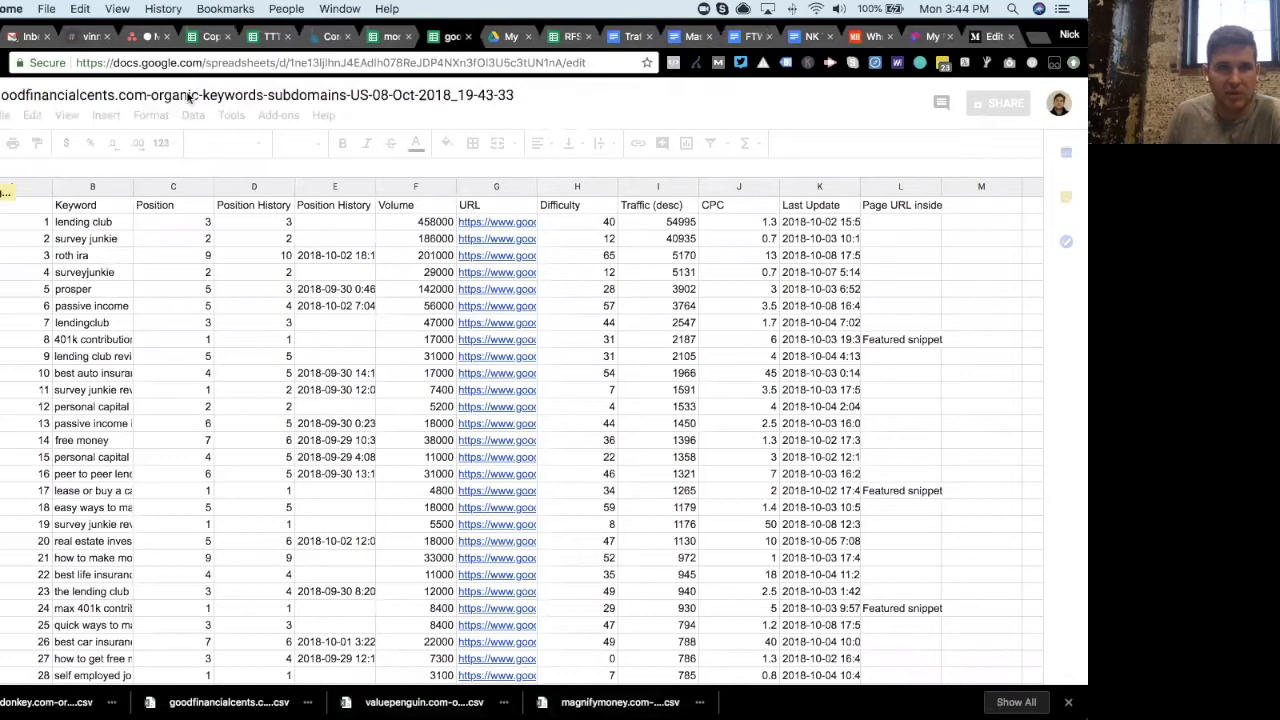
{"action": "left_click", "coordinate": [505, 36]}
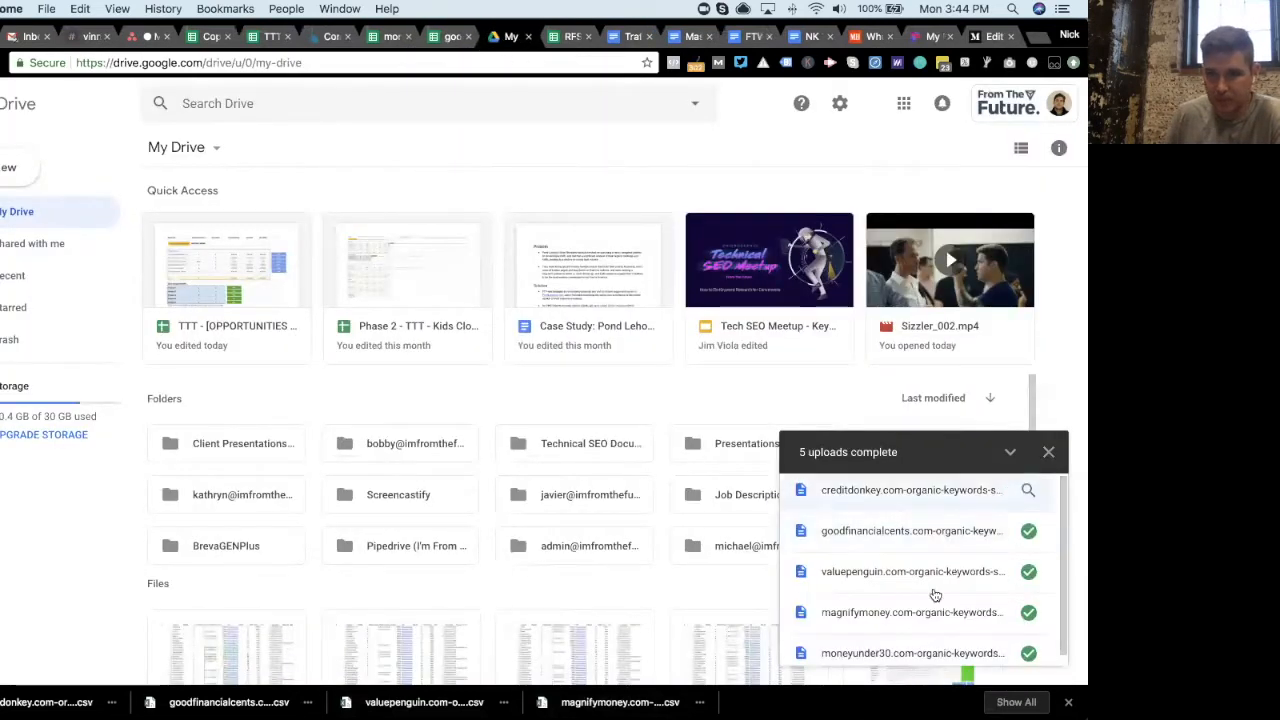
{"action": "left_click", "coordinate": [854, 494]}
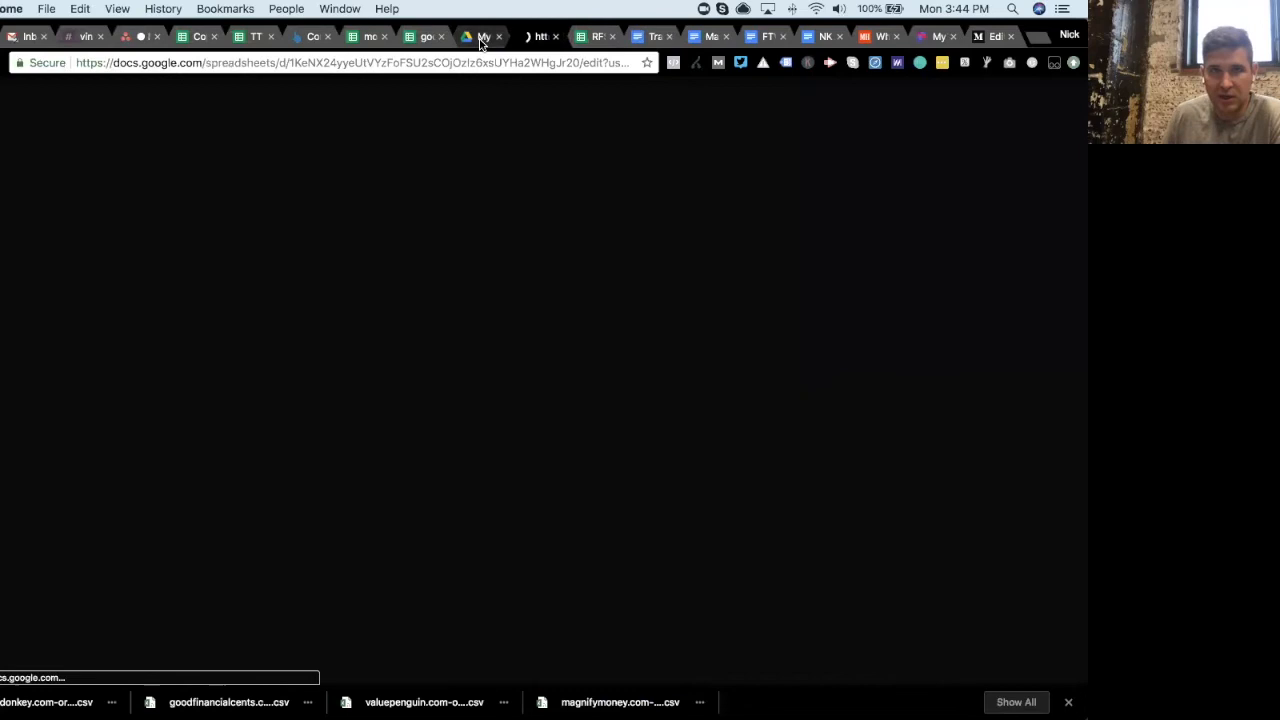
{"action": "left_click_drag", "start_coordinate": [480, 43], "coordinate": [523, 41]}
{"action": "left_click", "coordinate": [470, 44]}
{"action": "left_click", "coordinate": [535, 44]}
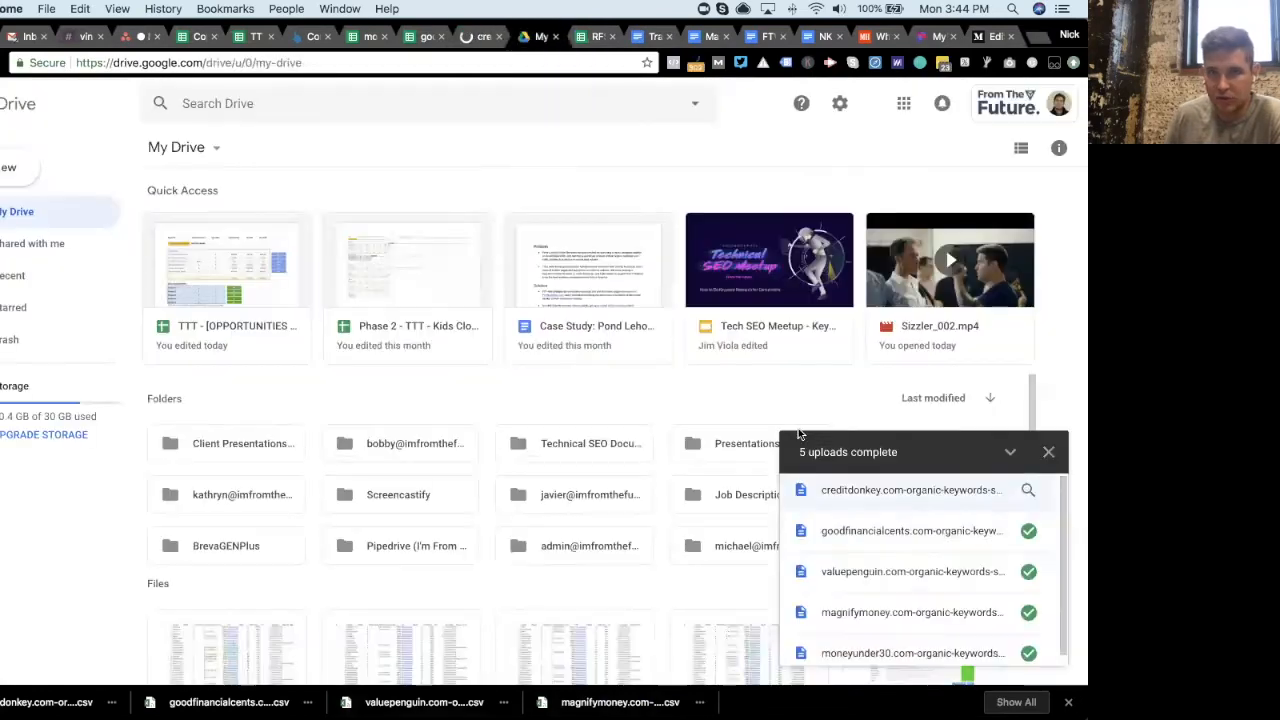
{"action": "left_click", "coordinate": [877, 571]}
{"action": "left_click", "coordinate": [509, 38]}
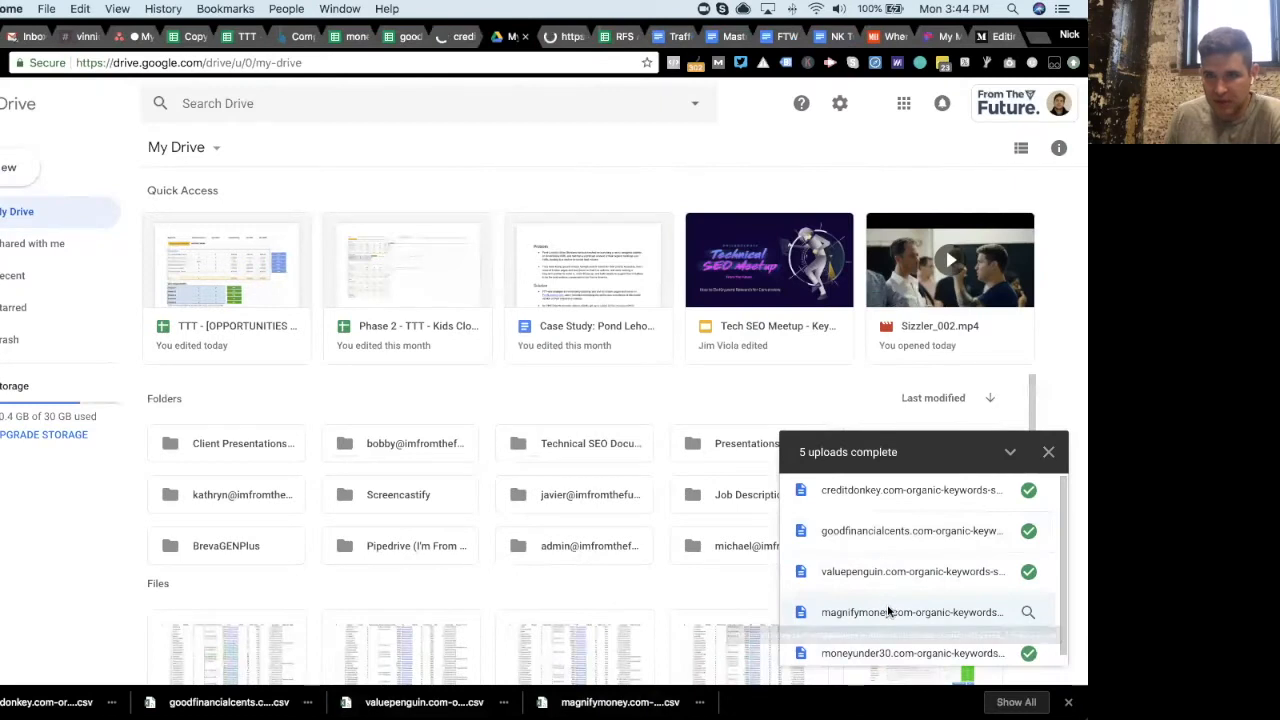
{"action": "left_click", "coordinate": [888, 612]}
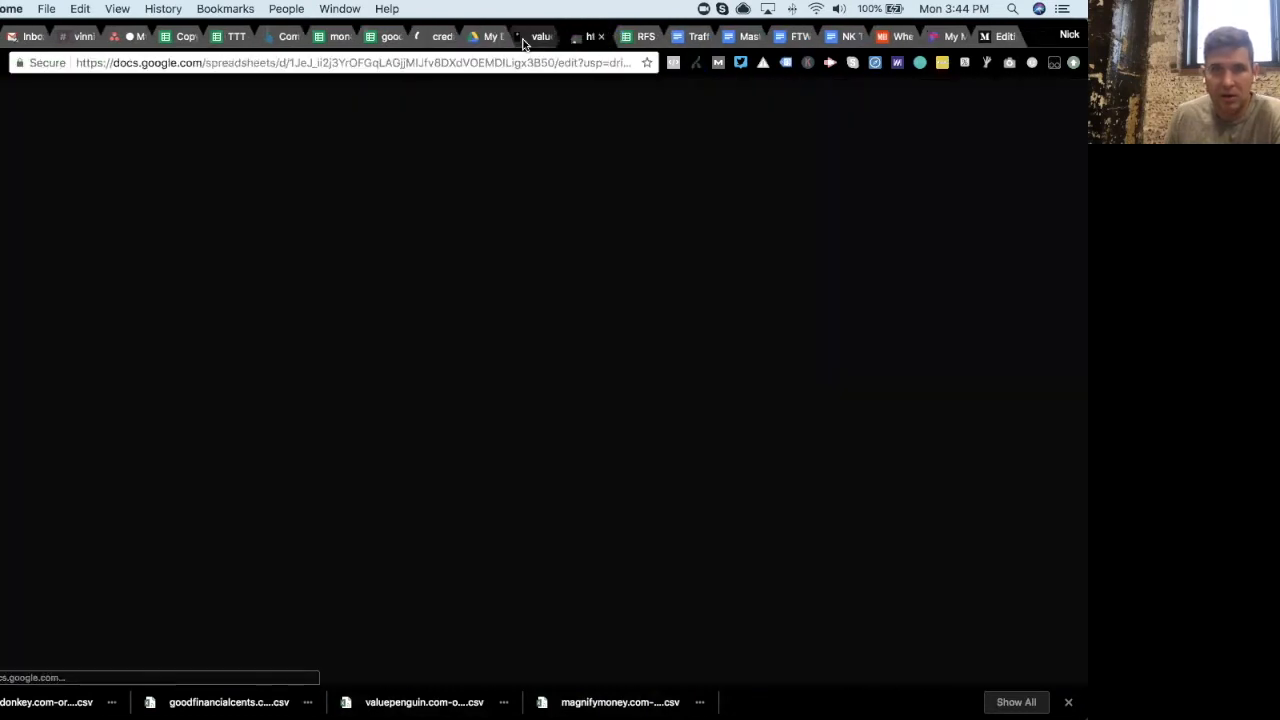
{"action": "left_click", "coordinate": [522, 42]}
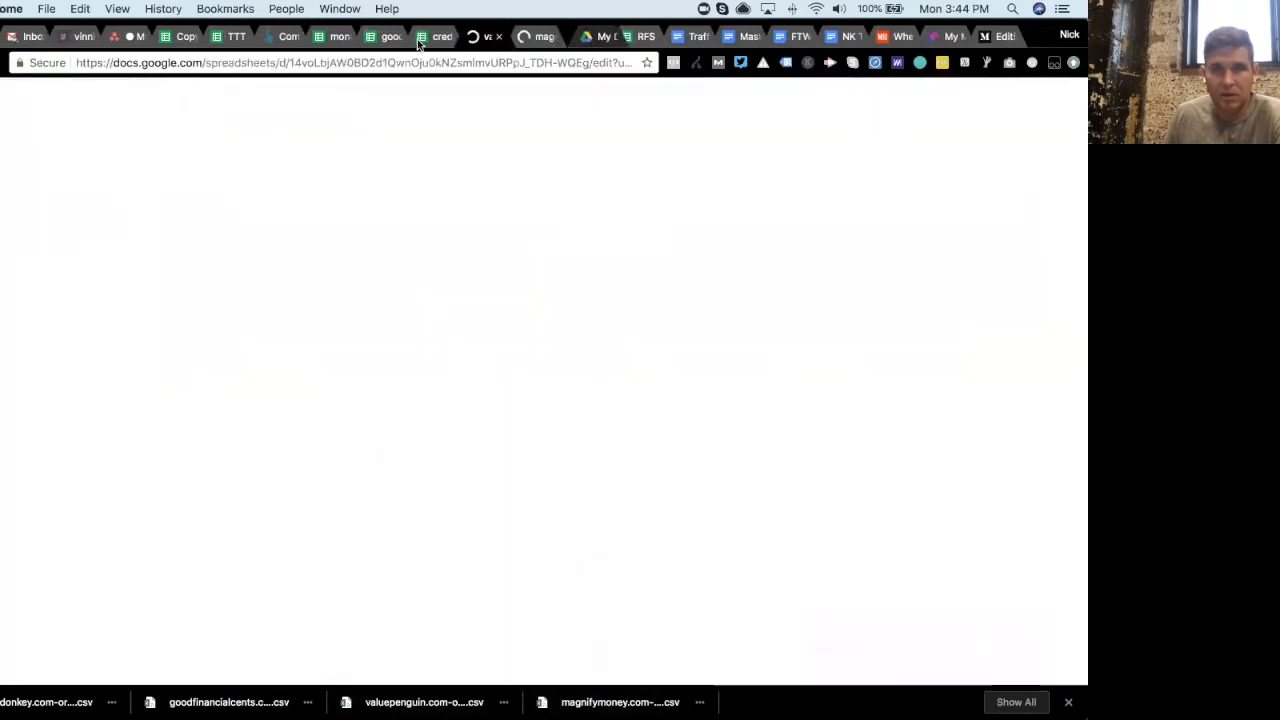
- Compare the columns of the opened competitor sheets with the cleaned moneyunder30 sheet
{"action": "left_click", "coordinate": [382, 40]}
{"action": "left_click", "coordinate": [190, 95]}
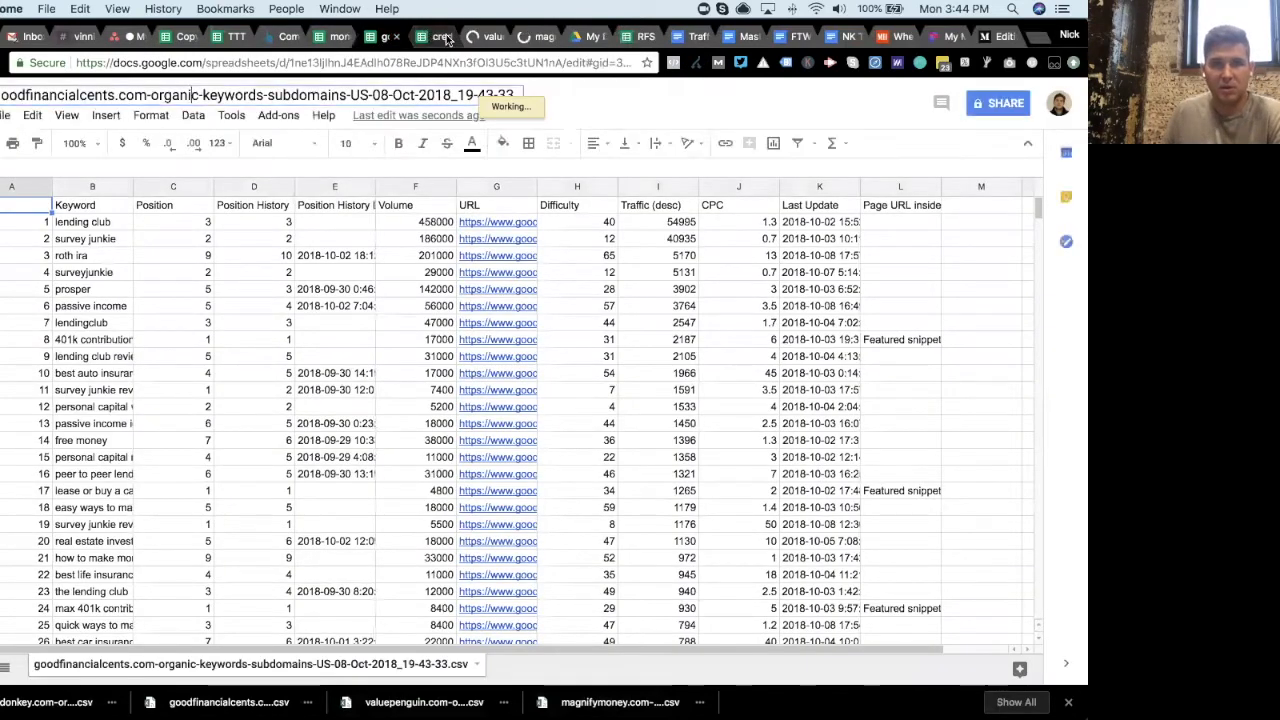
{"action": "left_click", "coordinate": [447, 40]}
{"action": "left_click", "coordinate": [474, 40]}
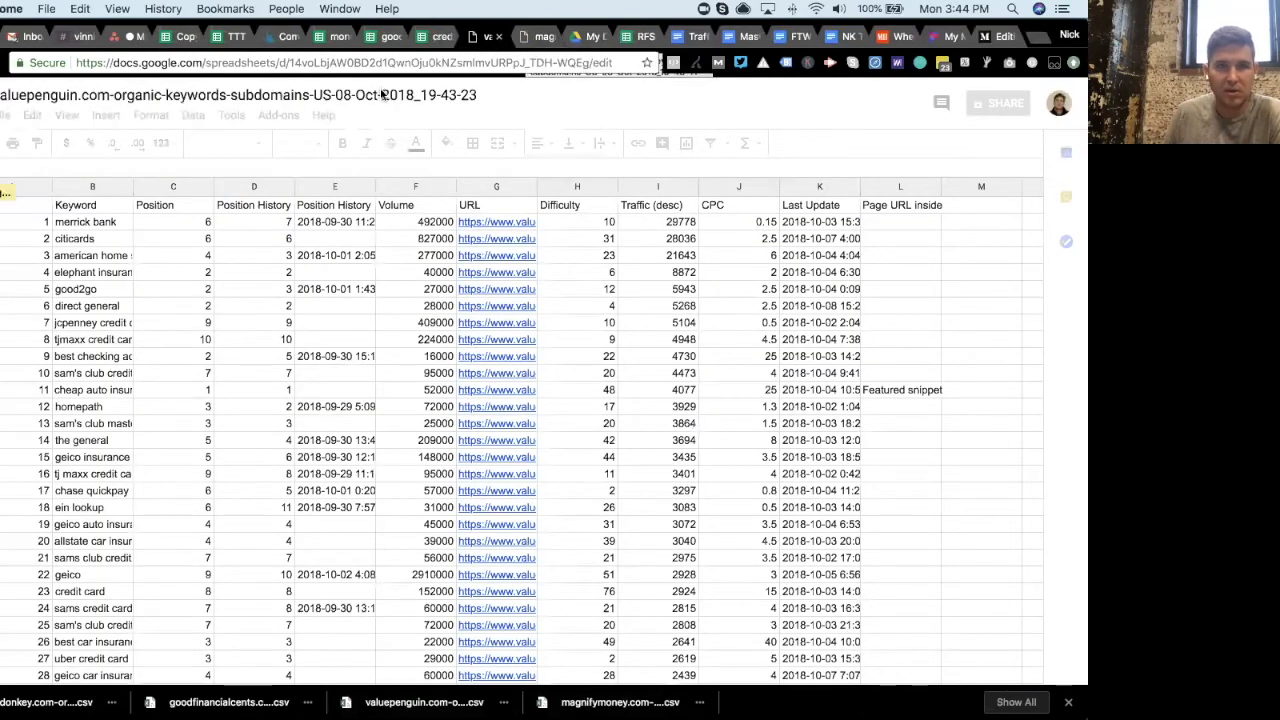
{"action": "left_click", "coordinate": [540, 37]}
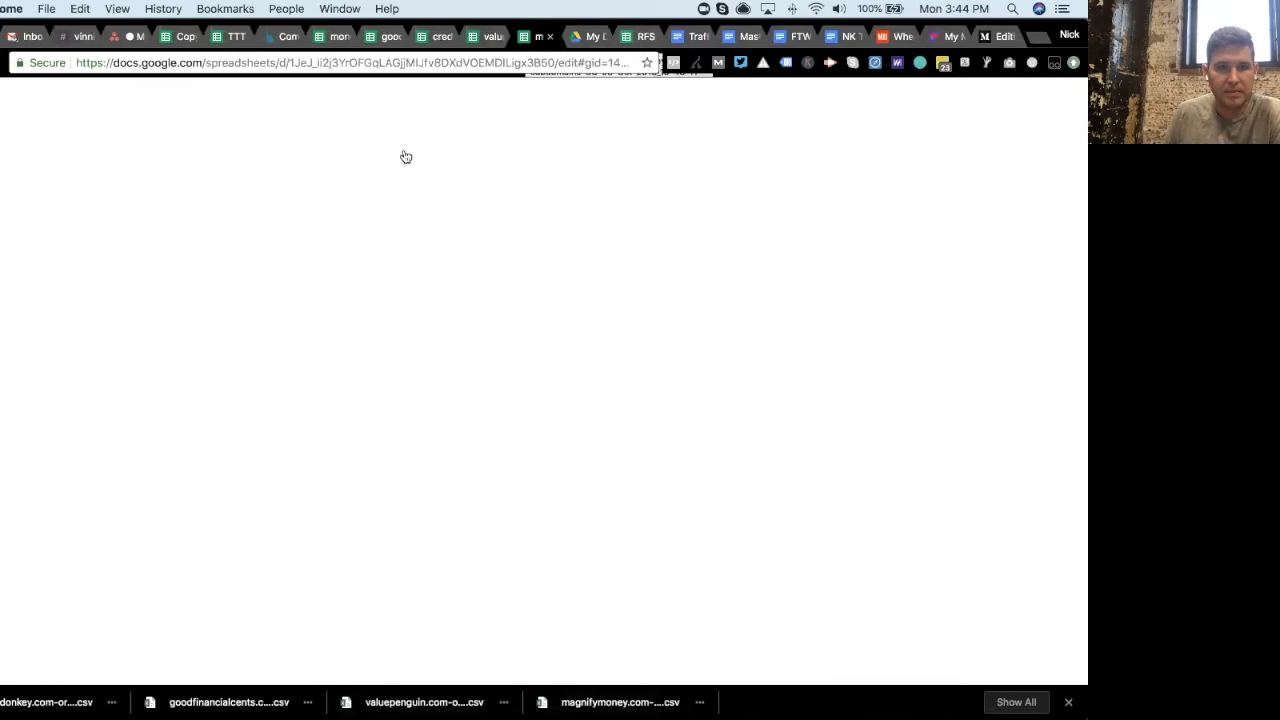
{"action": "left_click", "coordinate": [345, 40]}
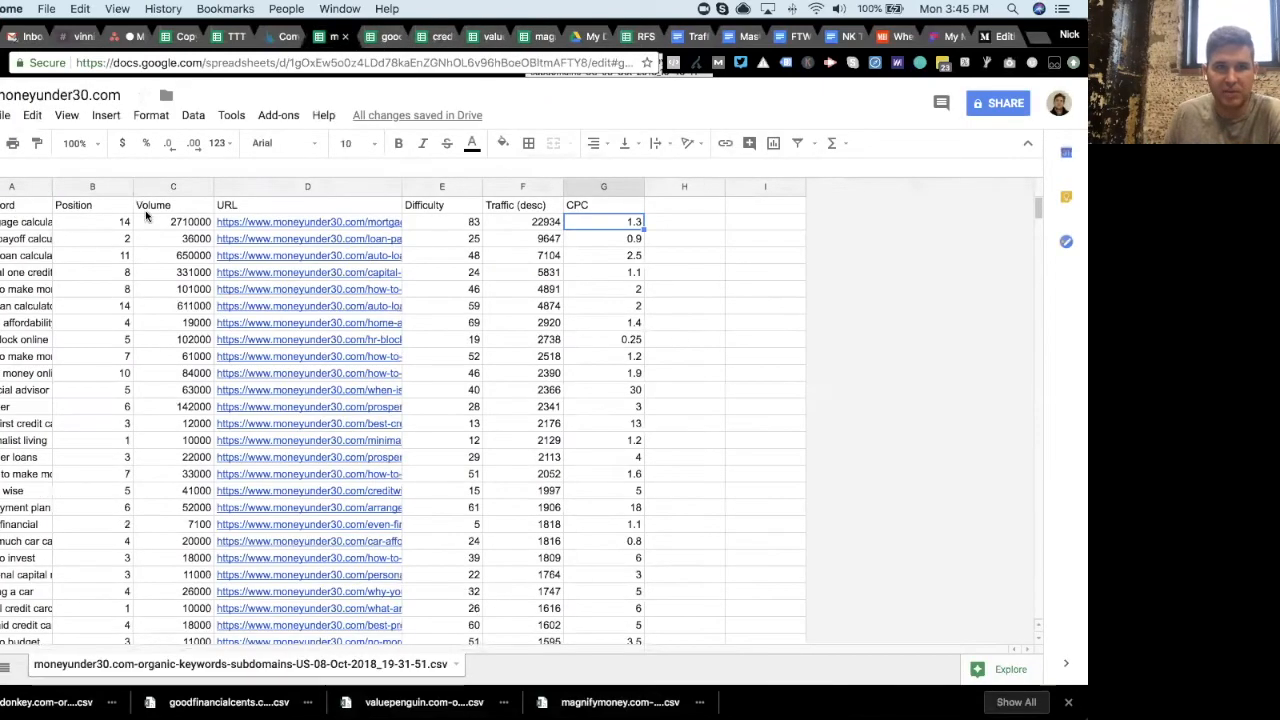
{"action": "left_click", "coordinate": [378, 37]}
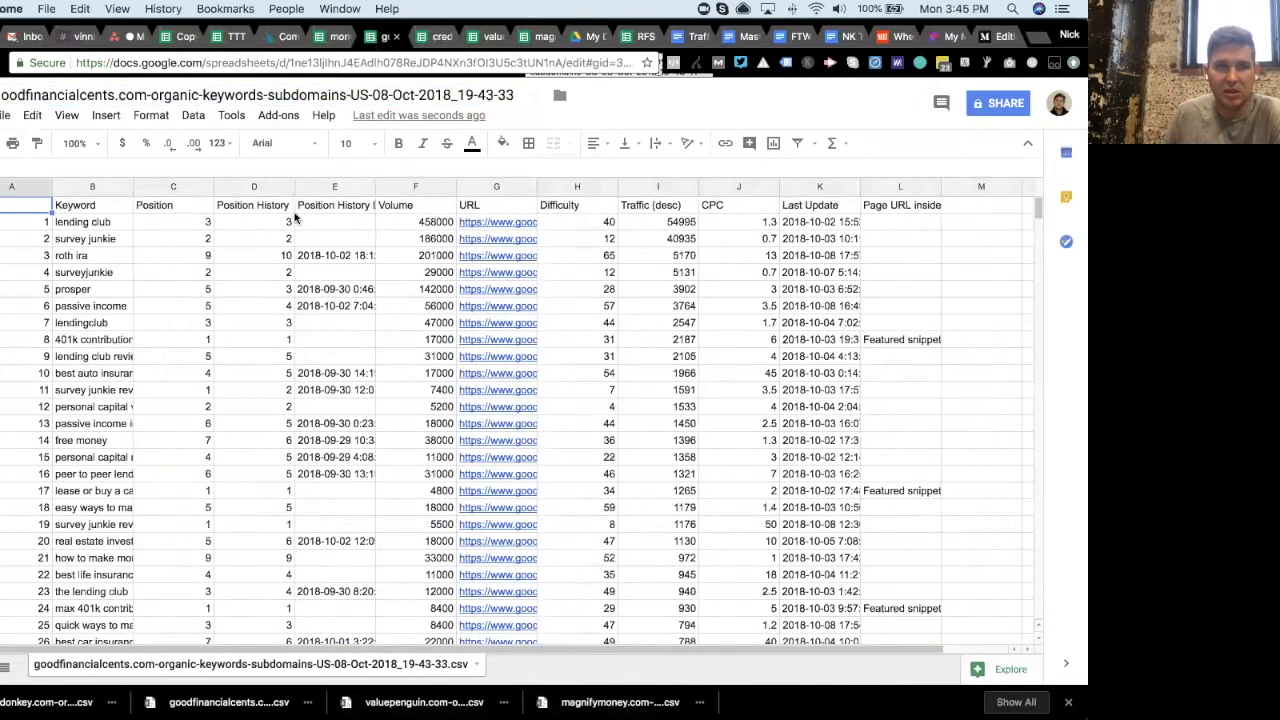
- Delete the numbering column and both Position History columns from the goodfinancialcents sheet
{"action": "left_click", "coordinate": [31, 190]}
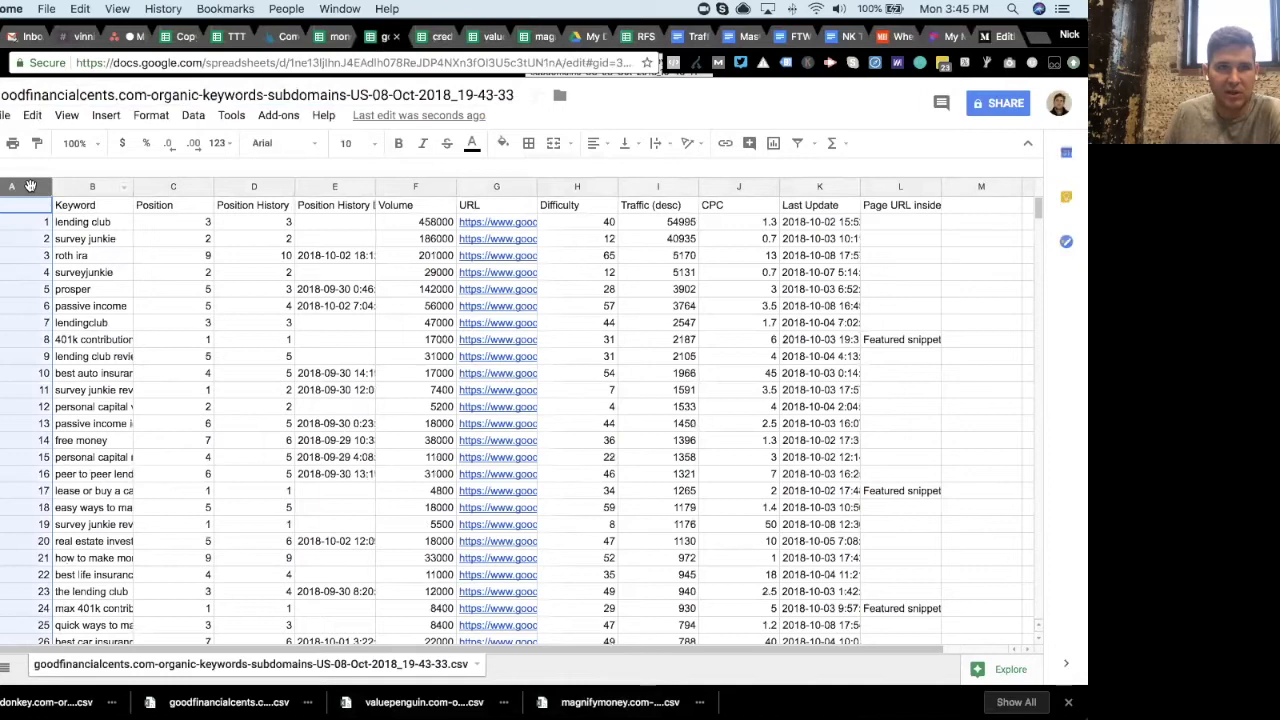
{"action": "right_click", "coordinate": [31, 190]}
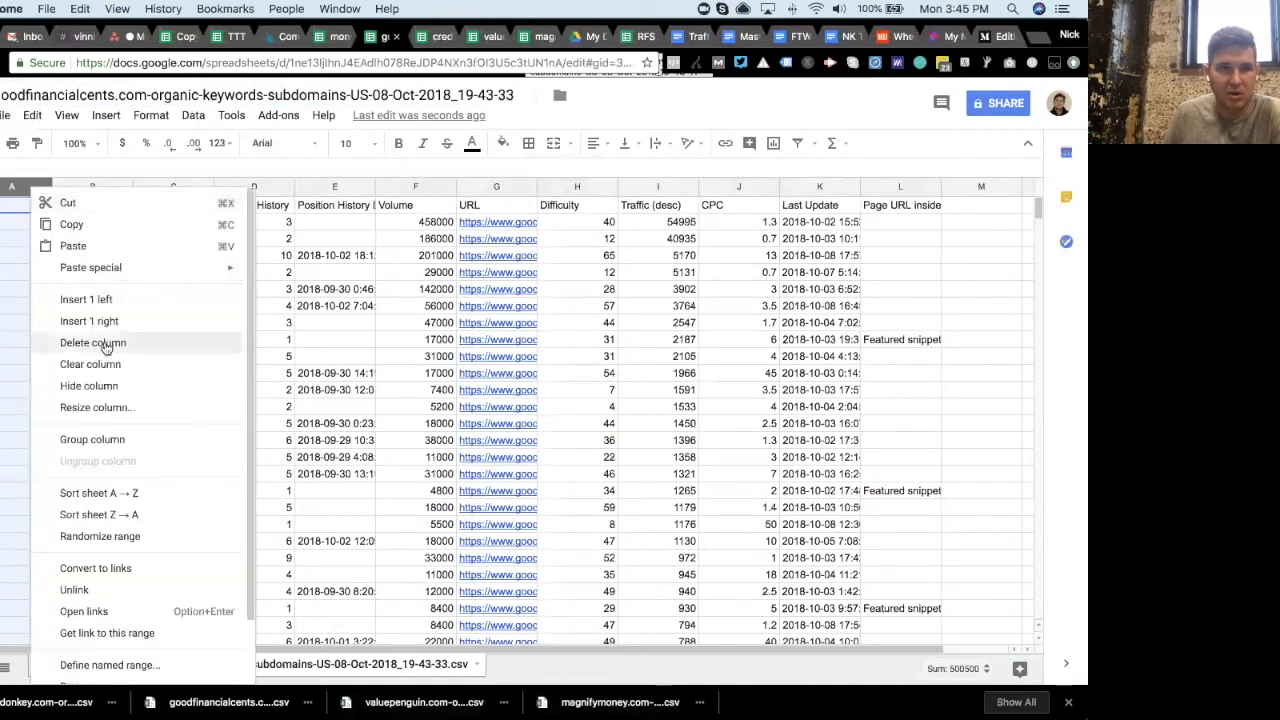
{"action": "left_click", "coordinate": [103, 343]}
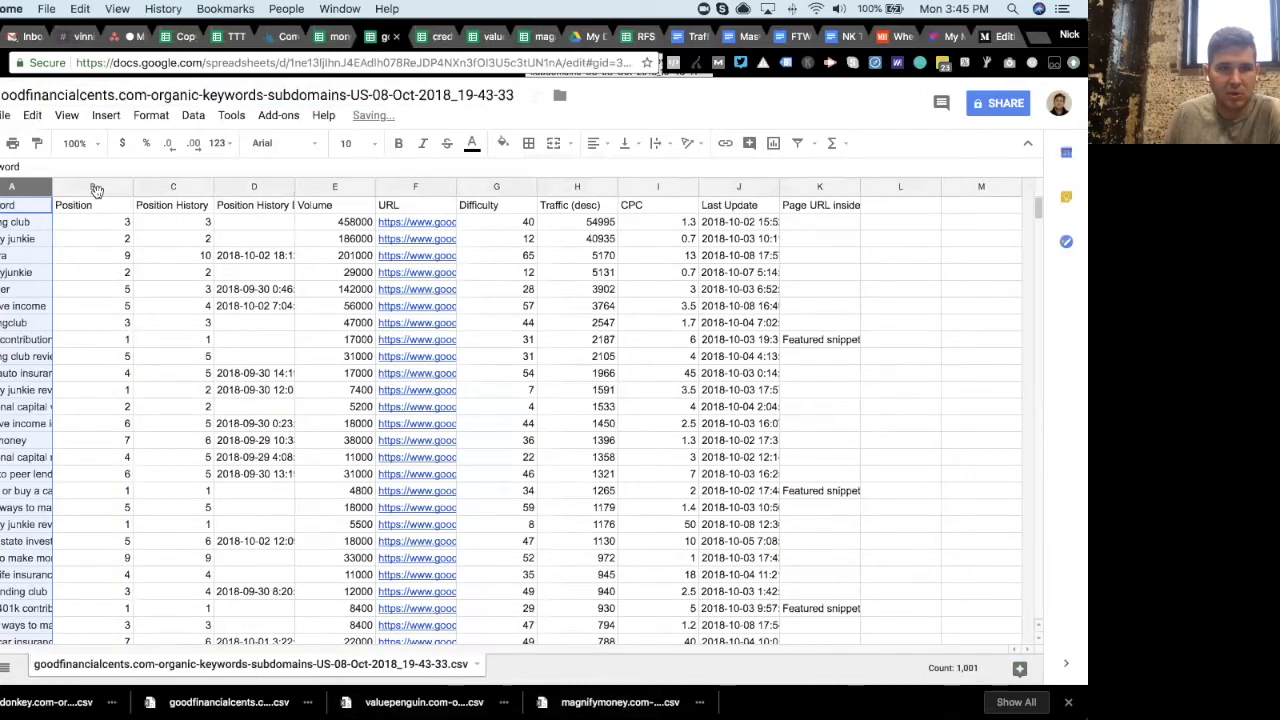
{"action": "left_click_drag", "start_coordinate": [161, 186], "coordinate": [241, 185]}
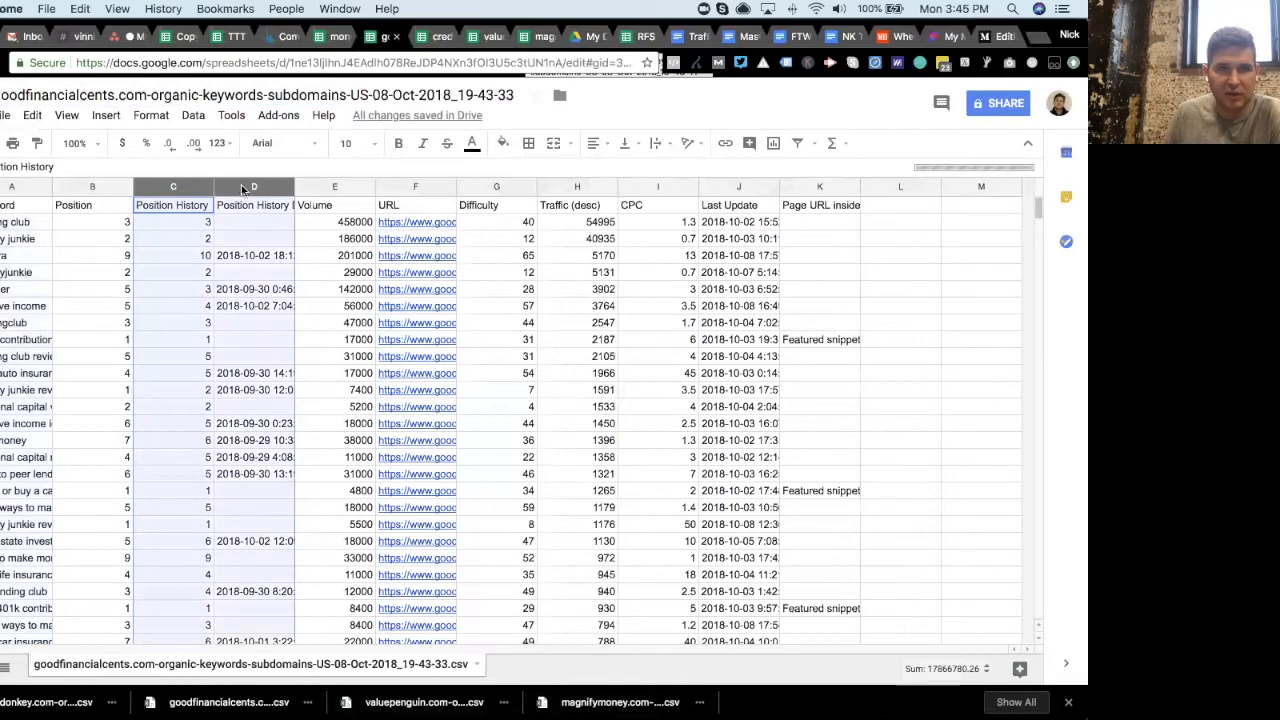
{"action": "right_click", "coordinate": [241, 185]}
{"action": "left_click", "coordinate": [285, 344]}
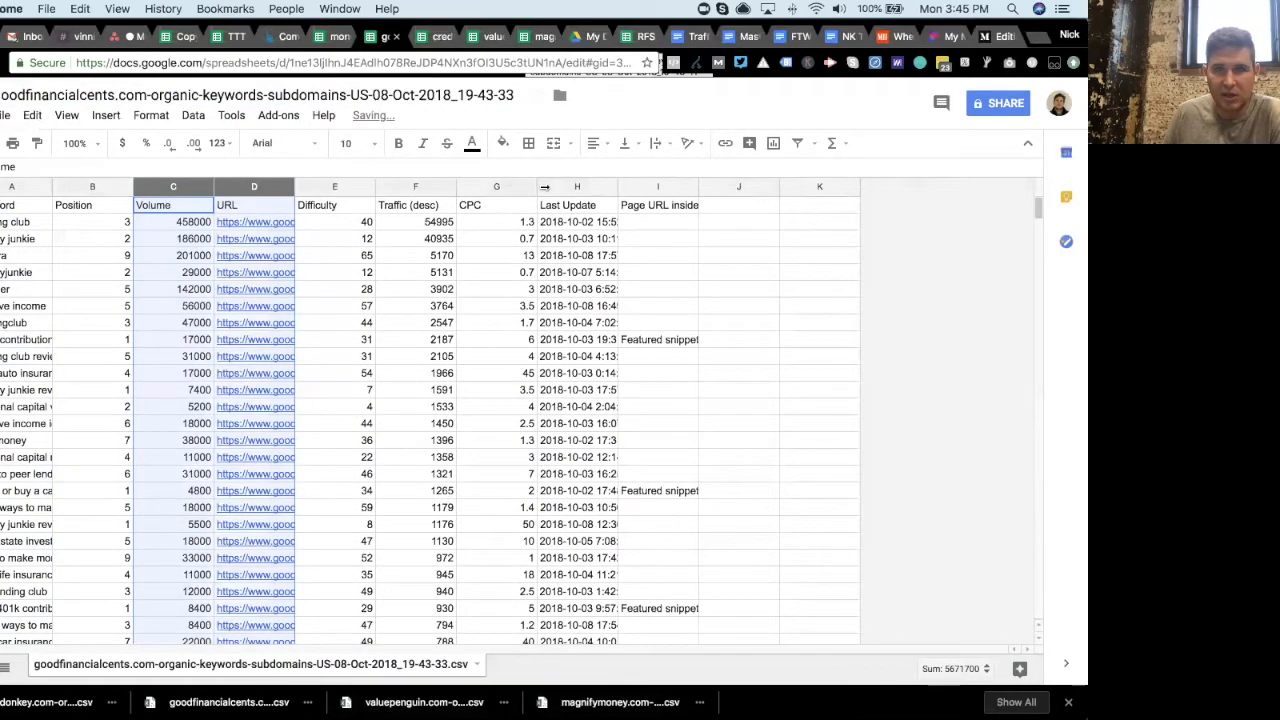
- Delete the Last Update and Page URL inside columns from the goodfinancialcents sheet
{"action": "left_click_drag", "start_coordinate": [560, 190], "coordinate": [645, 190]}
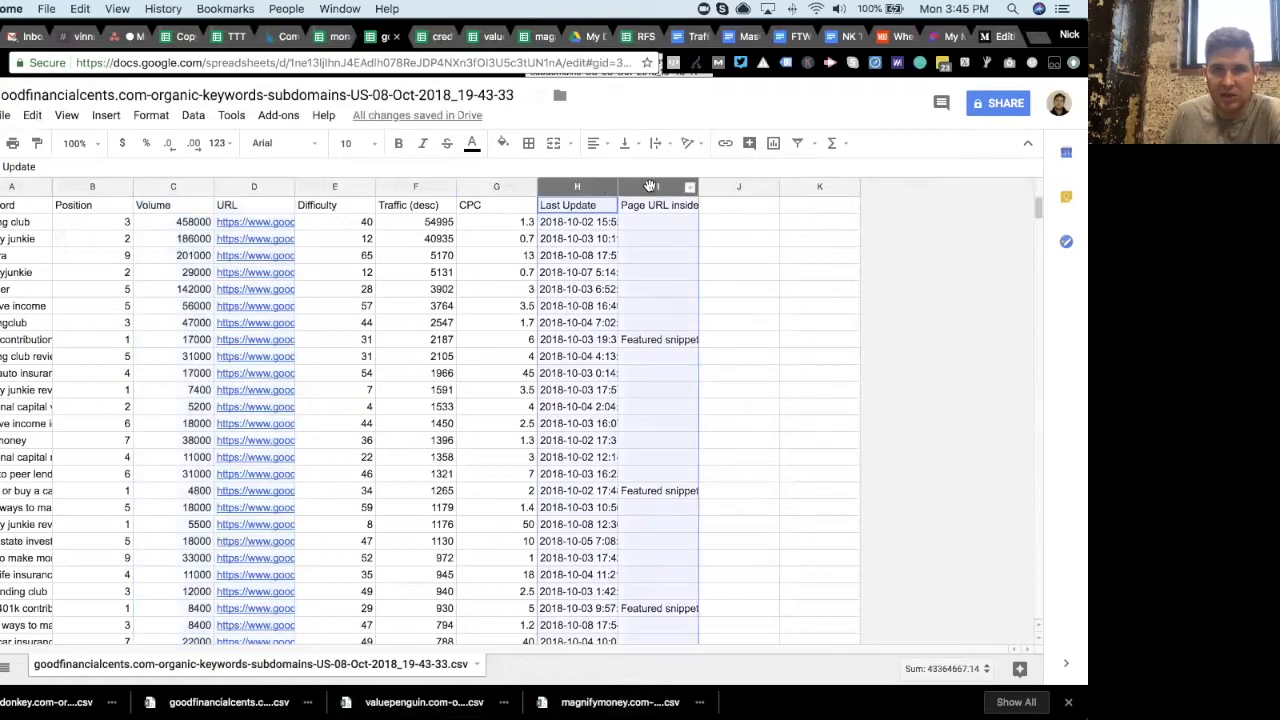
{"action": "right_click", "coordinate": [645, 190]}
{"action": "left_click", "coordinate": [726, 341]}
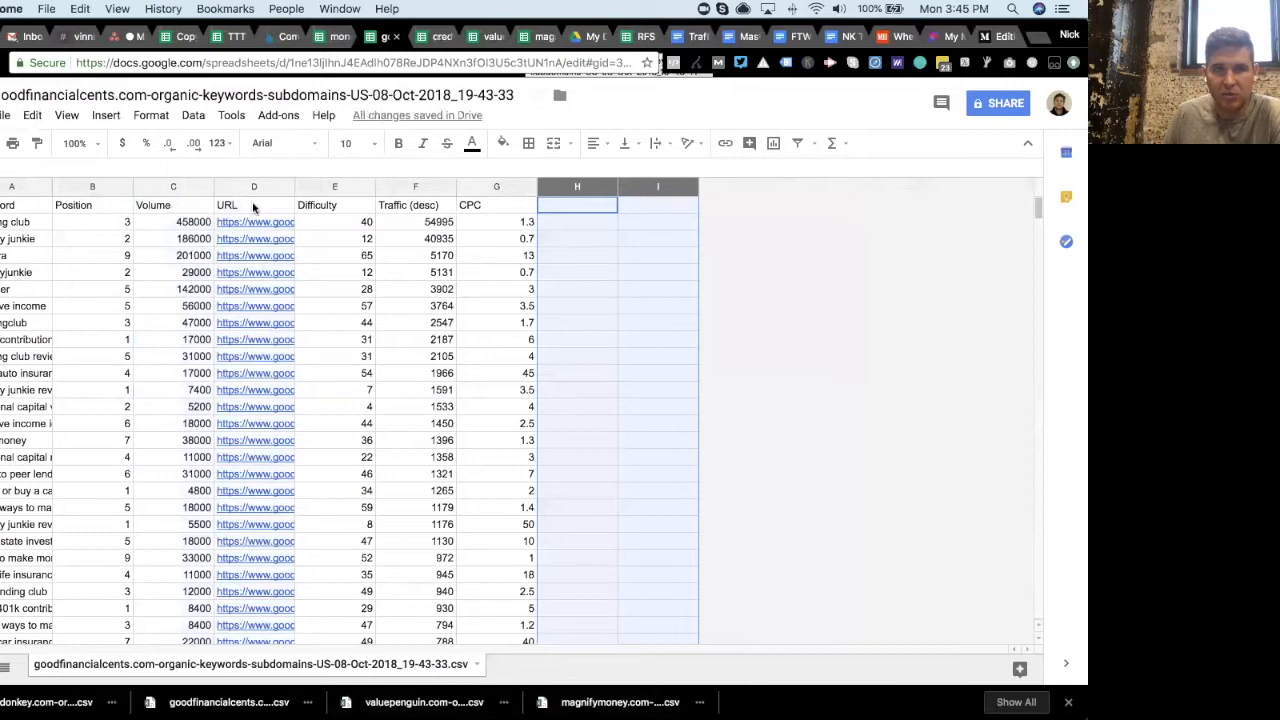
- Rename the goodfinancialcents spreadsheet to goodfinancialcents.com
{"action": "left_click", "coordinate": [335, 37]}
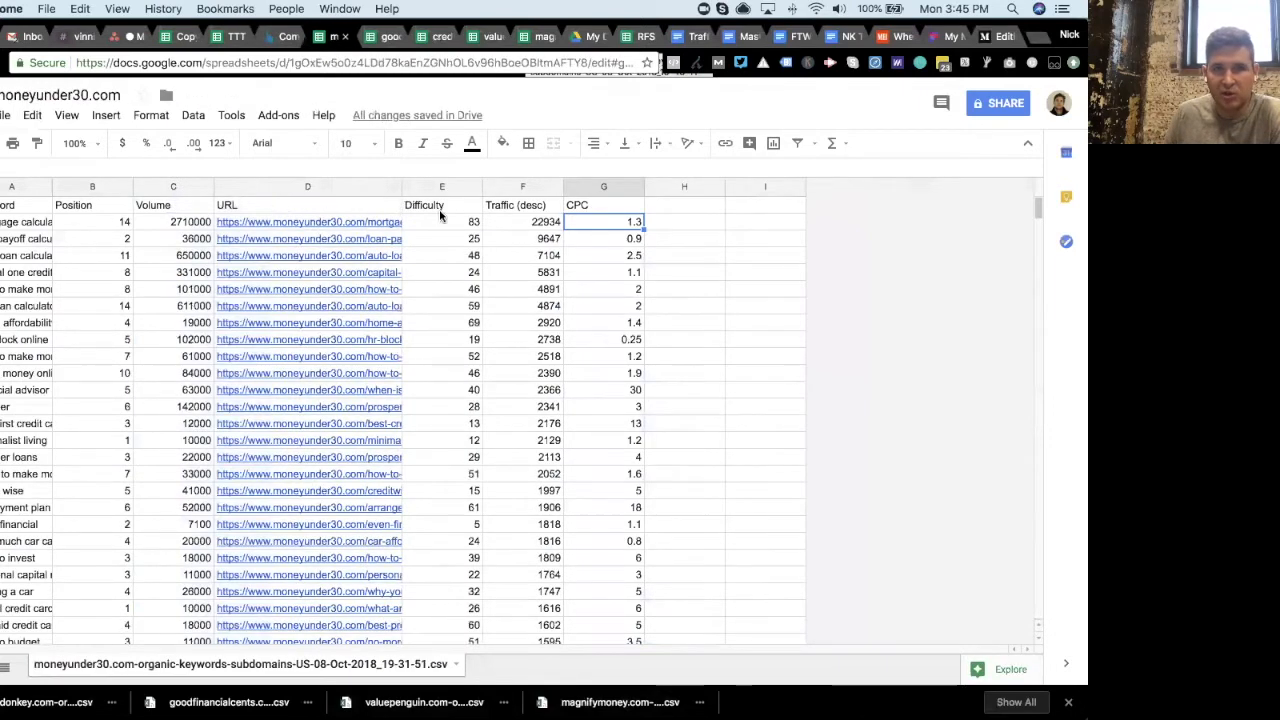
{"action": "left_click", "coordinate": [385, 37]}
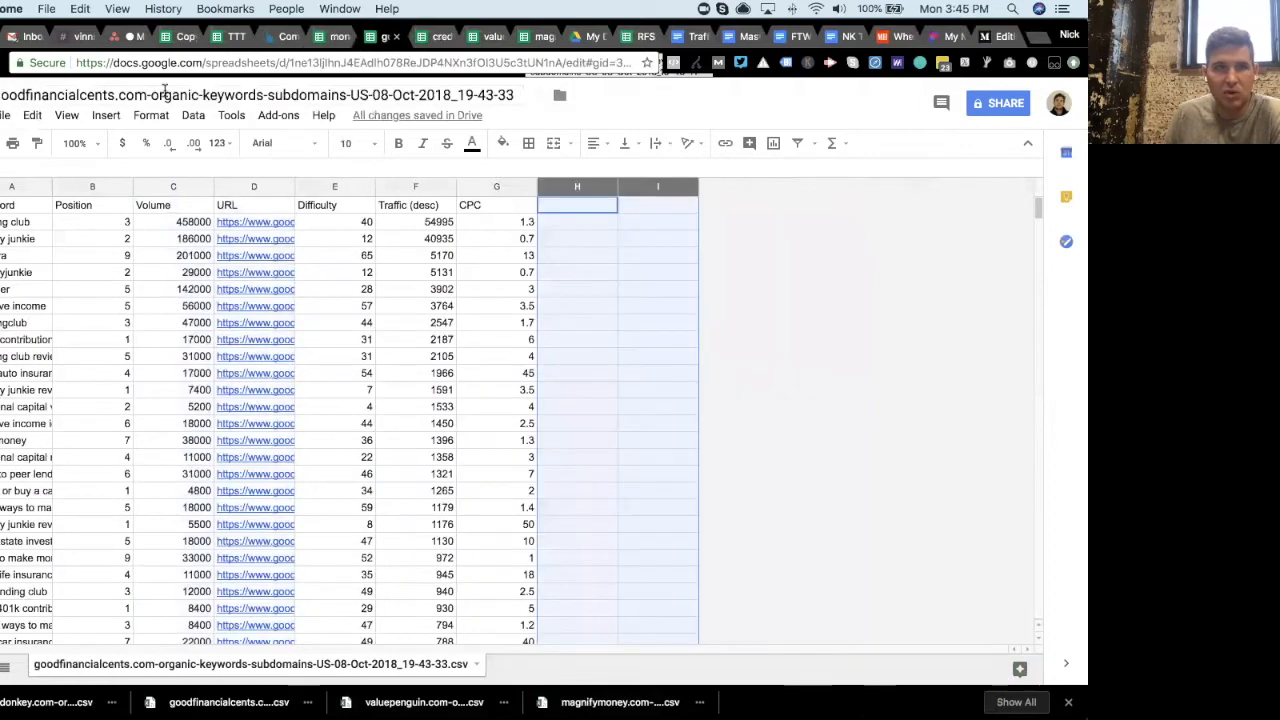
{"action": "left_click_drag", "start_coordinate": [147, 92], "coordinate": [516, 95]}
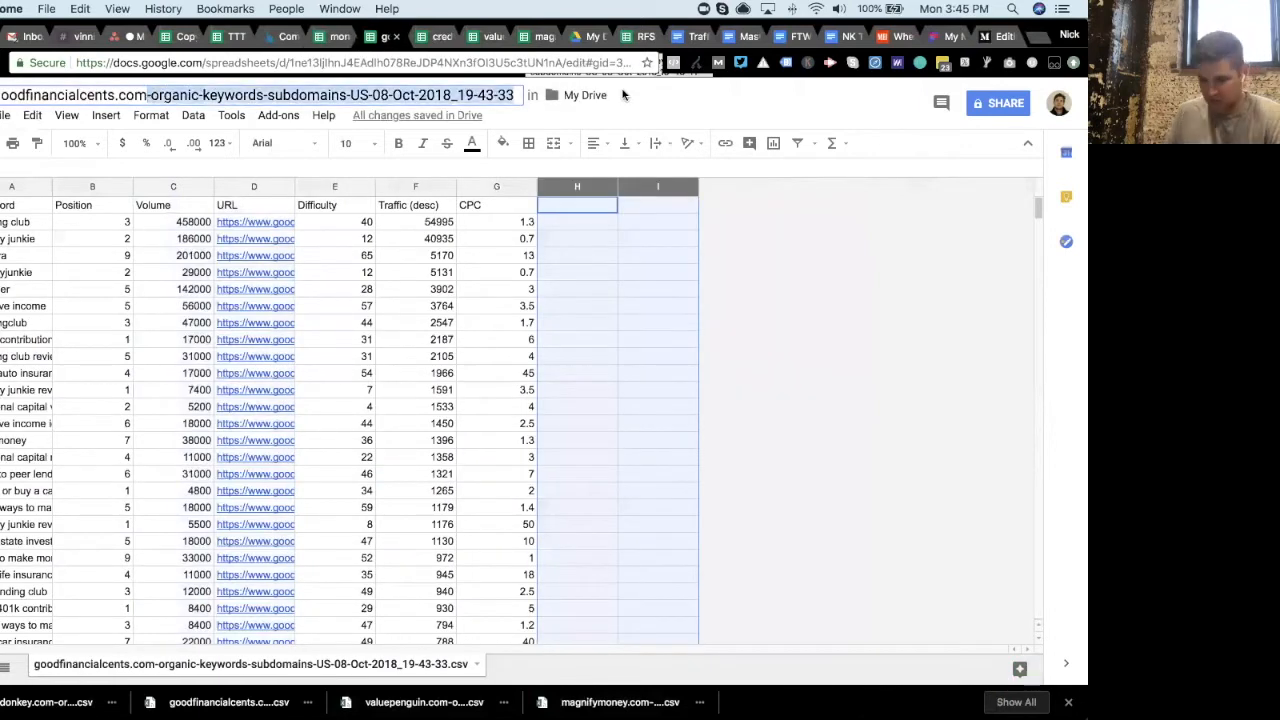
{"action": "key", "text": "BackSpace"}
{"action": "key", "text": "Return"}
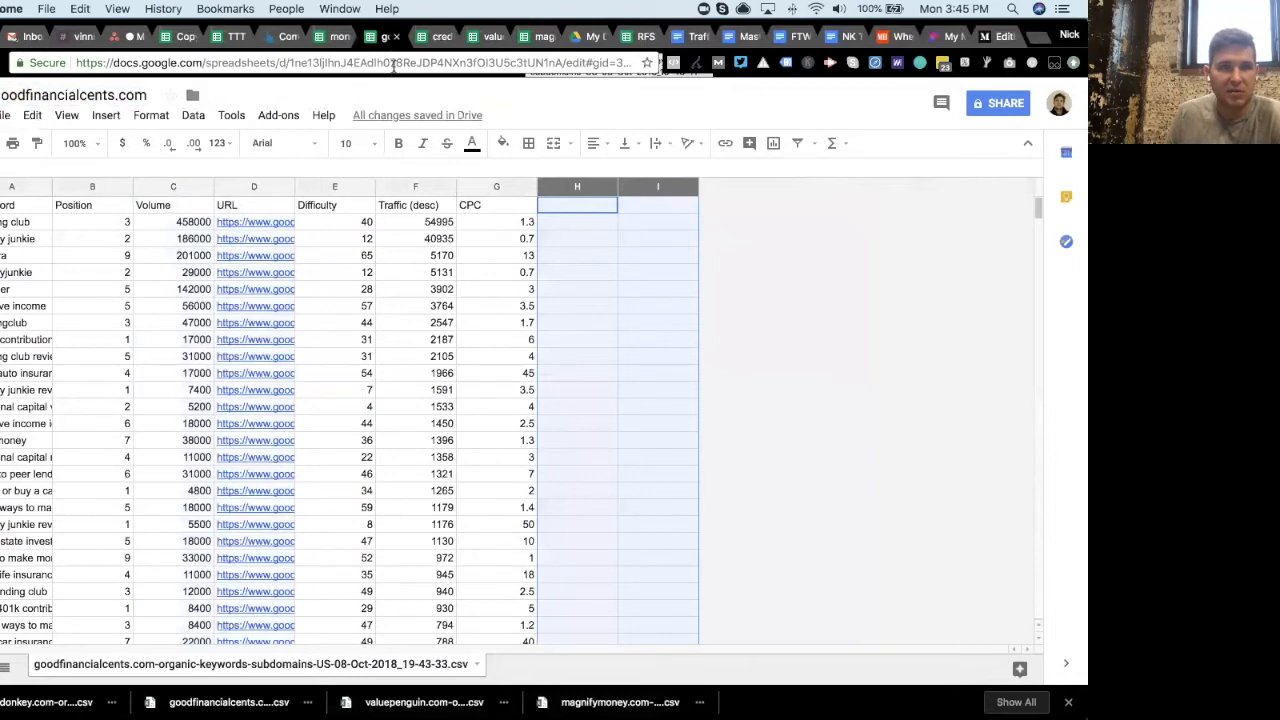
- Rename the creditdonkey spreadsheet to creditdonkey.com
{"action": "left_click", "coordinate": [420, 38]}
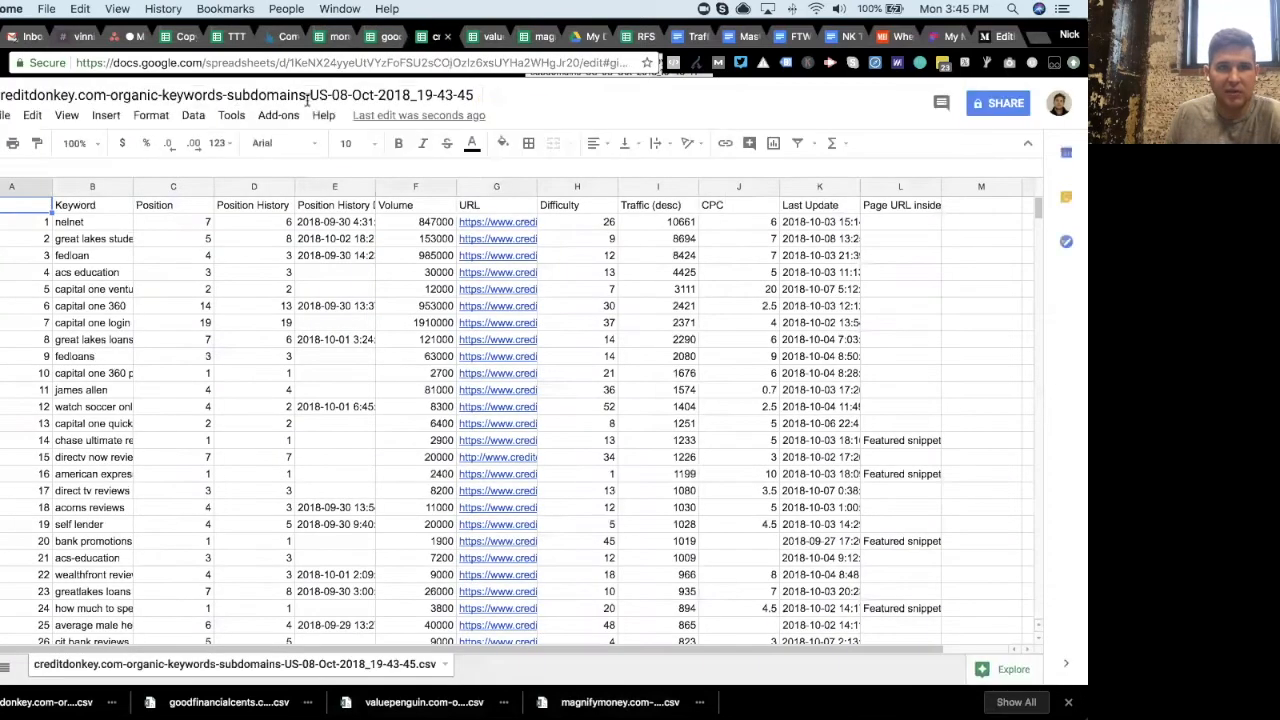
{"action": "left_click_drag", "start_coordinate": [104, 93], "coordinate": [478, 95]}
{"action": "key", "text": "BackSpace"}
{"action": "key", "text": "Return"}
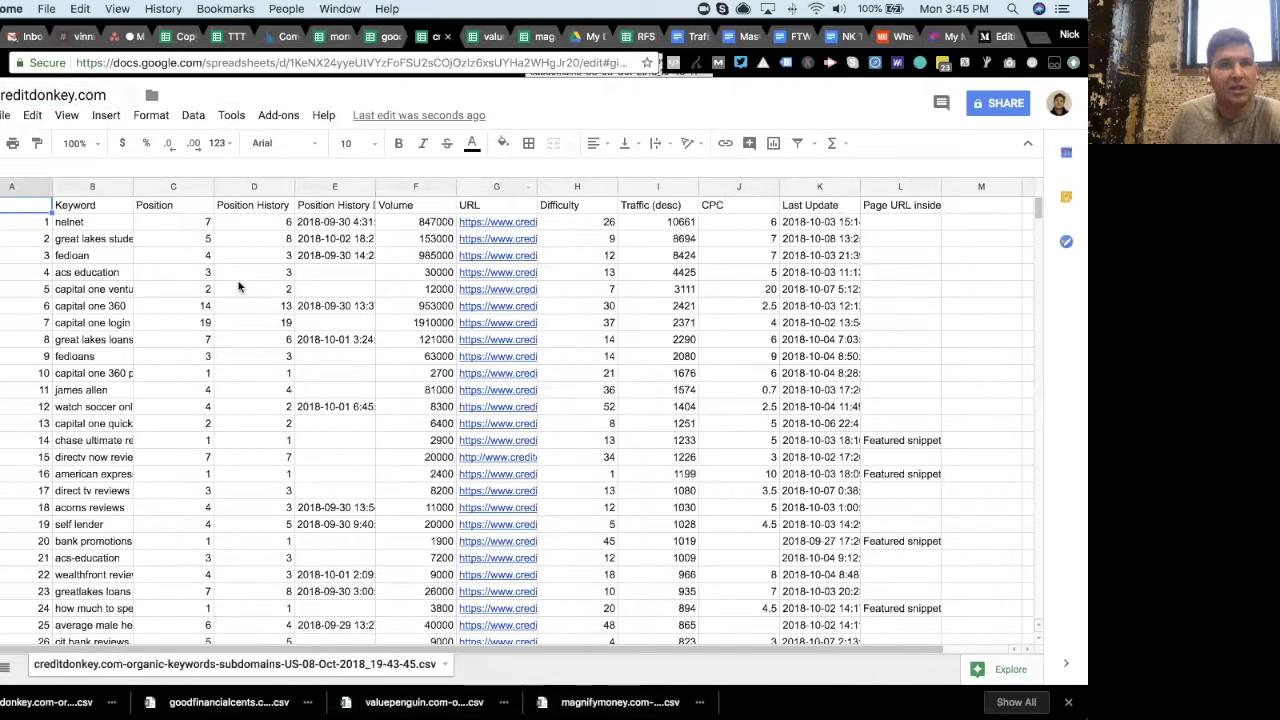
- Delete the numbering column and both Position History columns from the creditdonkey sheet
{"action": "right_click", "coordinate": [32, 192]}
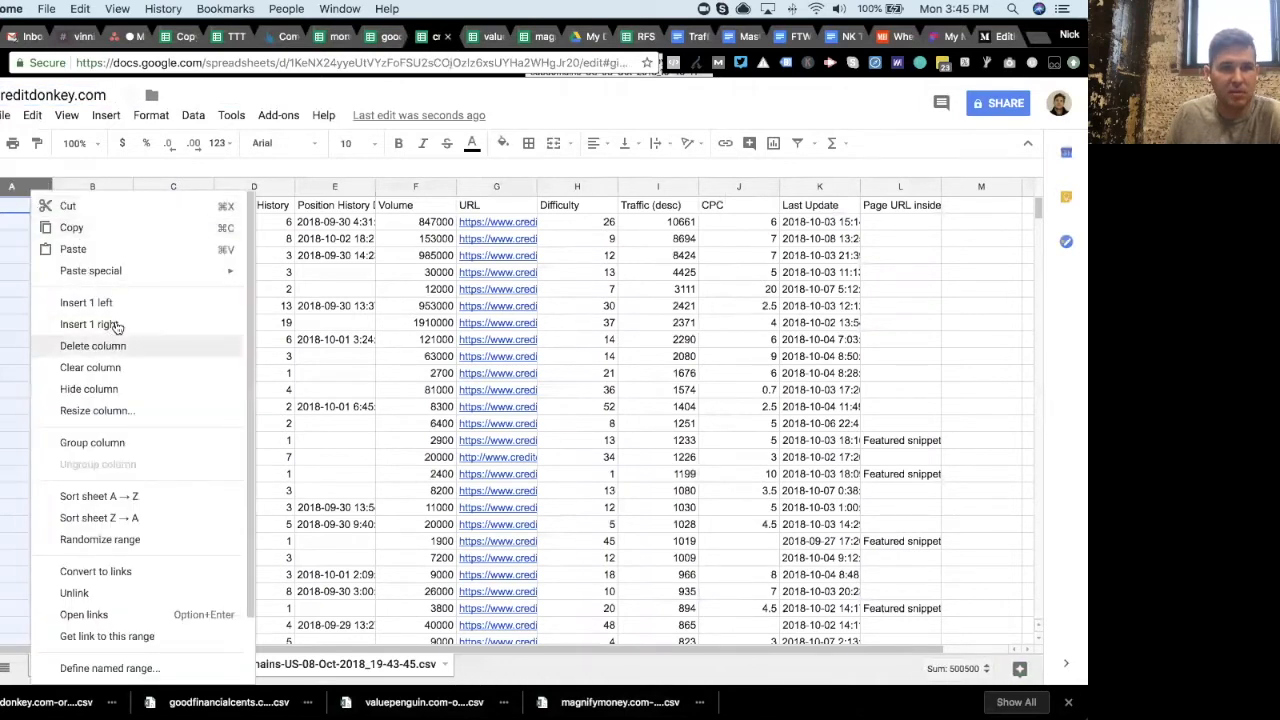
{"action": "left_click", "coordinate": [93, 345]}
{"action": "left_click", "coordinate": [162, 183]}
{"action": "left_click", "coordinate": [236, 184], "text": "shift"}
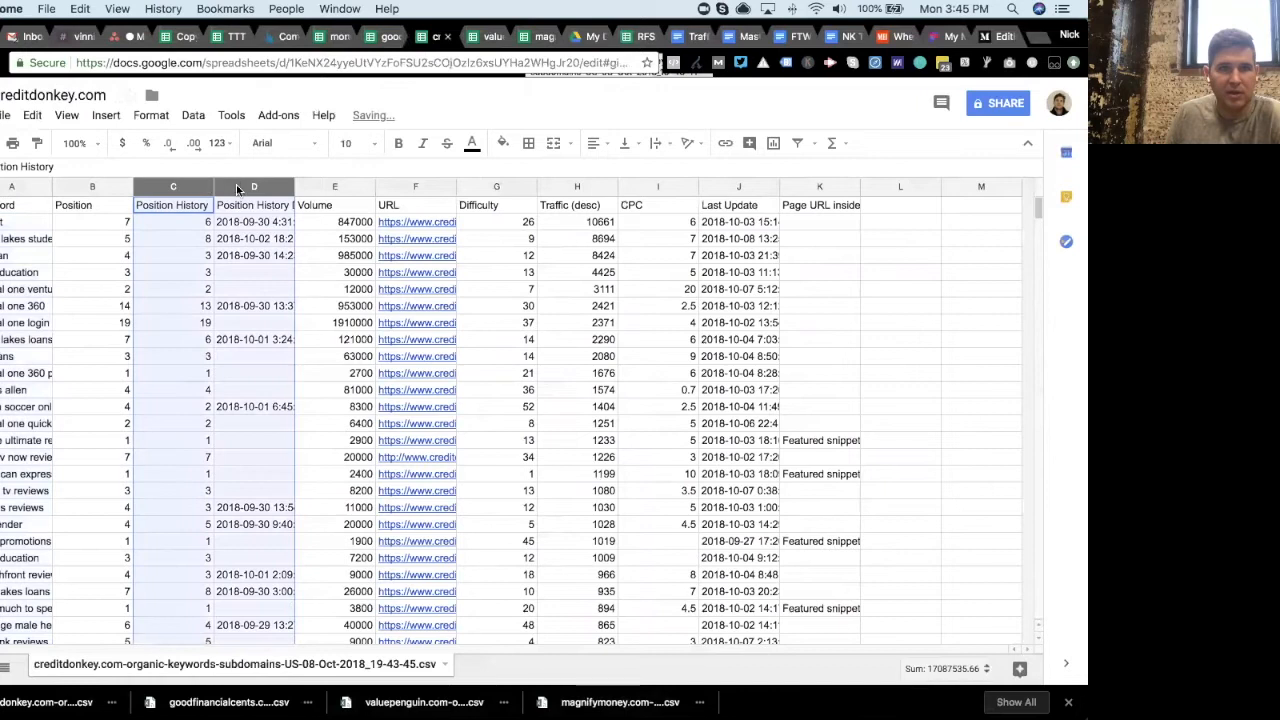
{"action": "right_click", "coordinate": [236, 184]}
{"action": "left_click", "coordinate": [280, 343]}
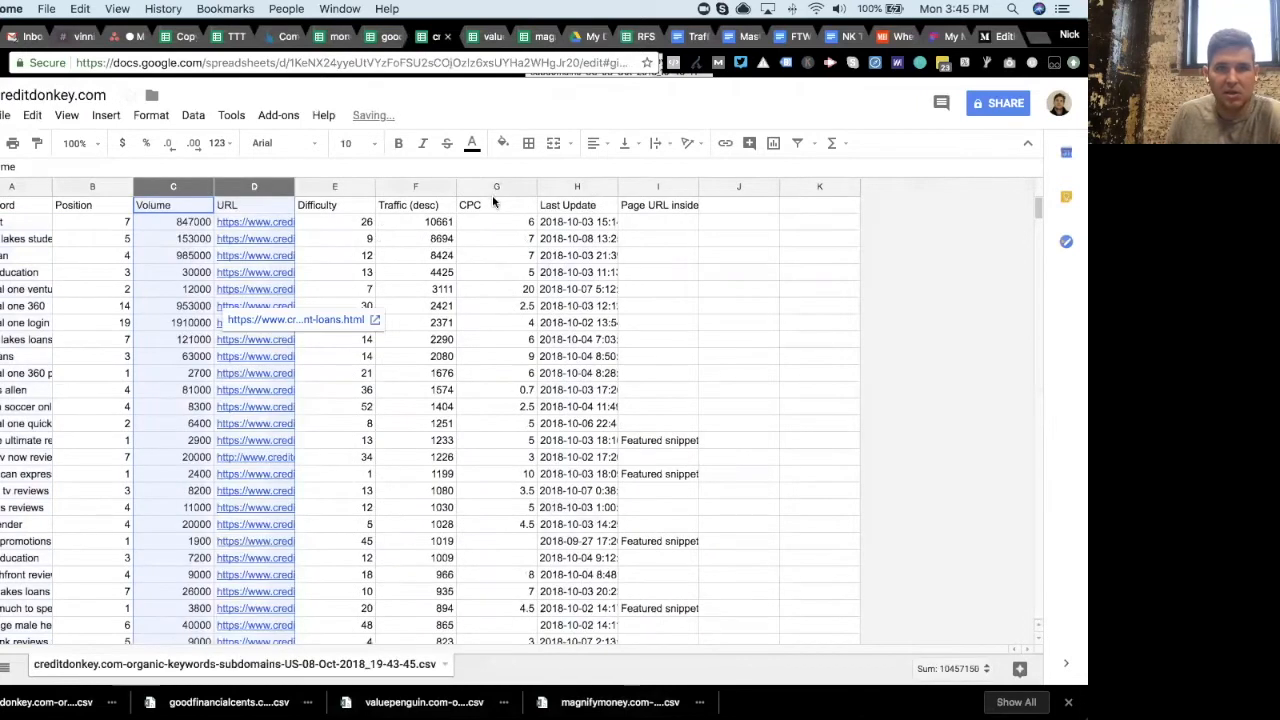
- Delete the Last Update and Page URL inside columns from the creditdonkey sheet
{"action": "left_click_drag", "start_coordinate": [565, 186], "coordinate": [643, 187]}
{"action": "right_click", "coordinate": [643, 187]}
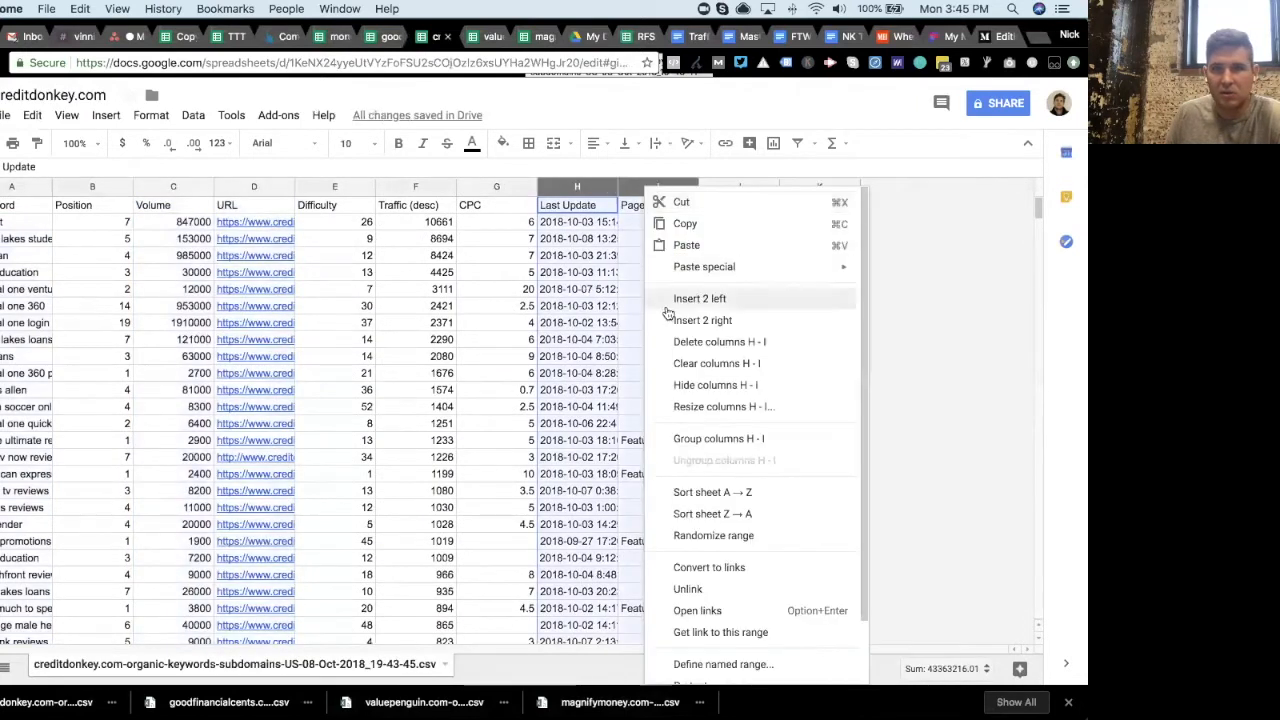
{"action": "left_click", "coordinate": [719, 341]}
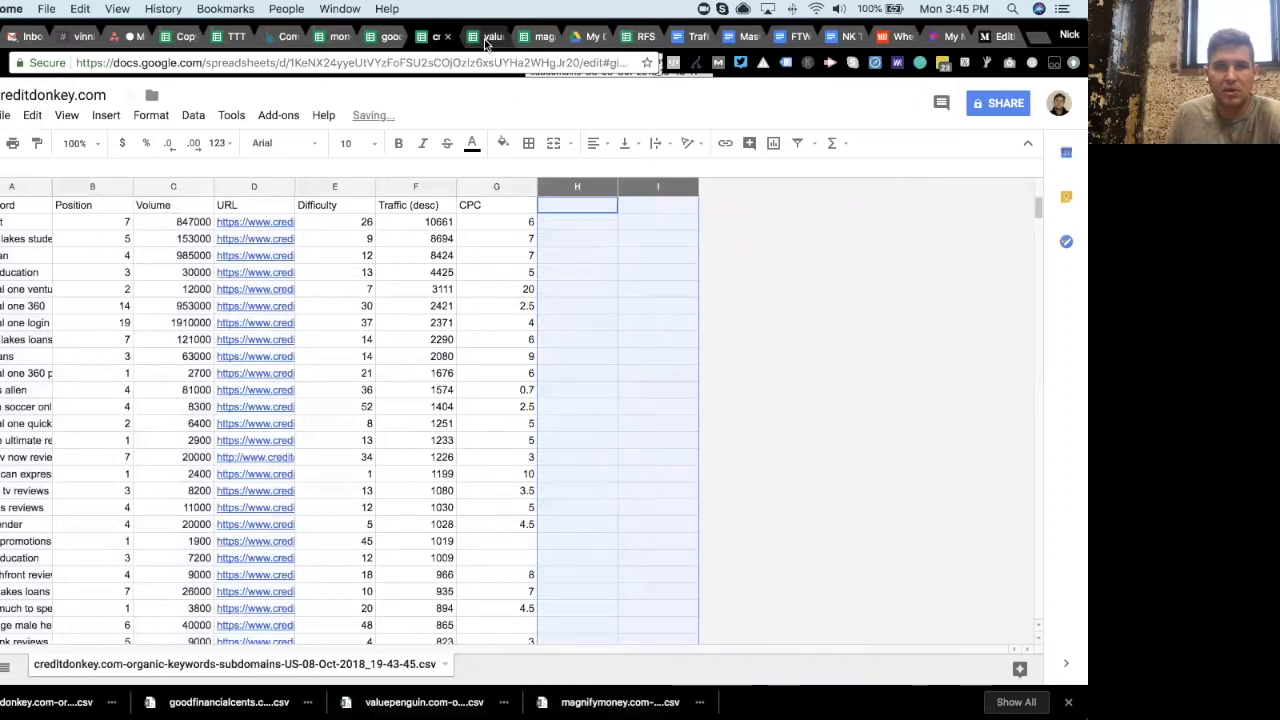
- Rename the valuepenguin spreadsheet to valuepenguin.com
{"action": "left_click", "coordinate": [490, 36]}
{"action": "left_click_drag", "start_coordinate": [110, 92], "coordinate": [488, 95]}
{"action": "key", "text": "BackSpace"}
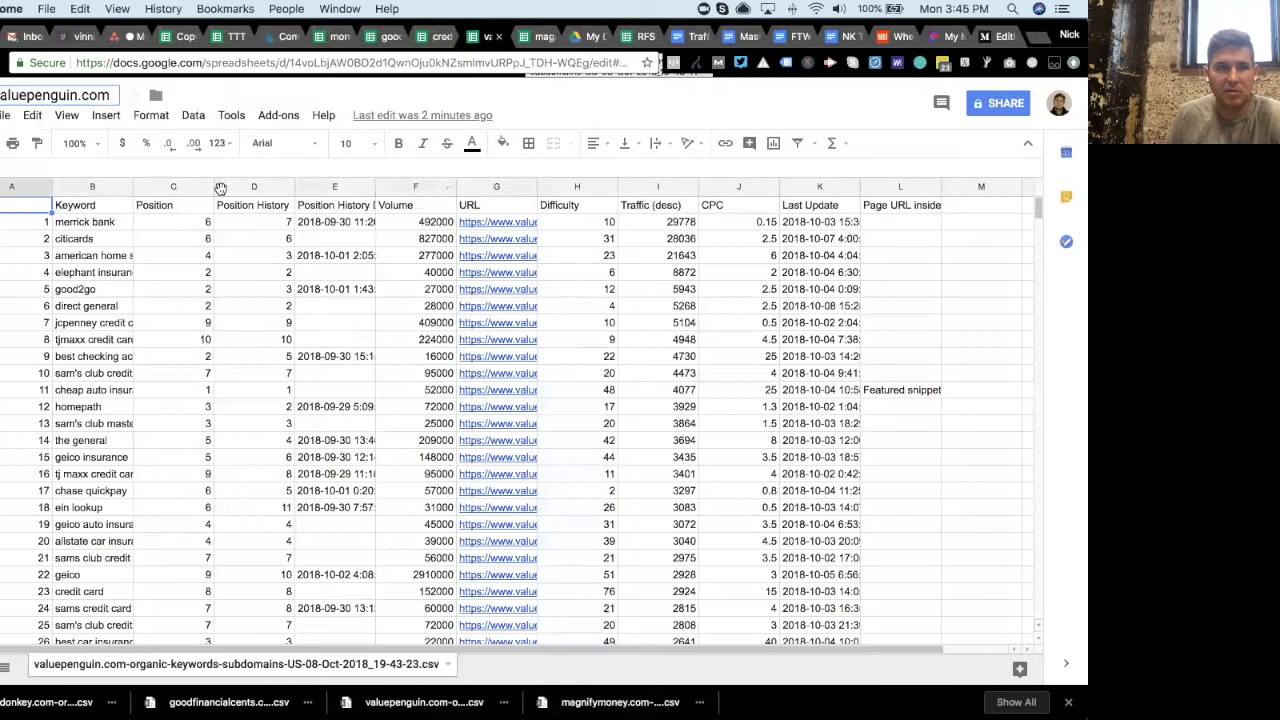
- Delete the numbering column and both Position History columns from the valuepenguin sheet
{"action": "left_click", "coordinate": [29, 190]}
{"action": "right_click", "coordinate": [29, 190]}
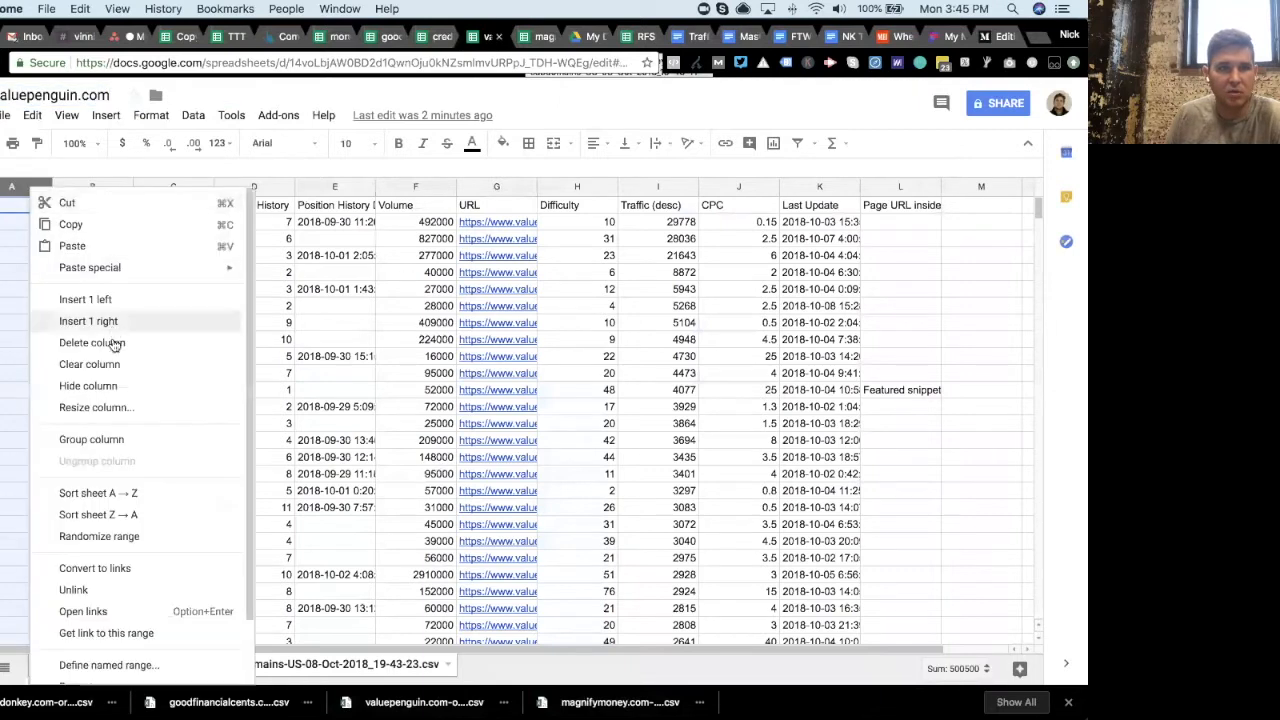
{"action": "left_click", "coordinate": [92, 342]}
{"action": "left_click_drag", "start_coordinate": [174, 190], "coordinate": [249, 186]}
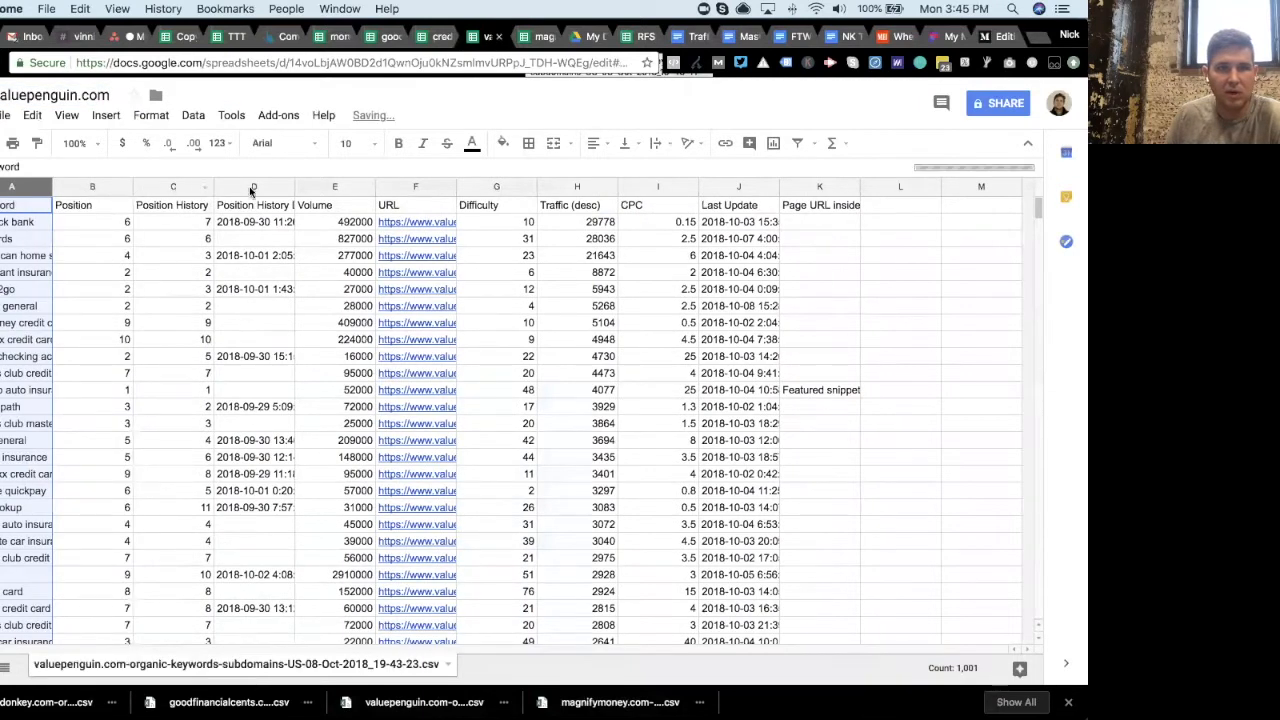
{"action": "right_click", "coordinate": [249, 186]}
{"action": "left_click", "coordinate": [299, 344]}
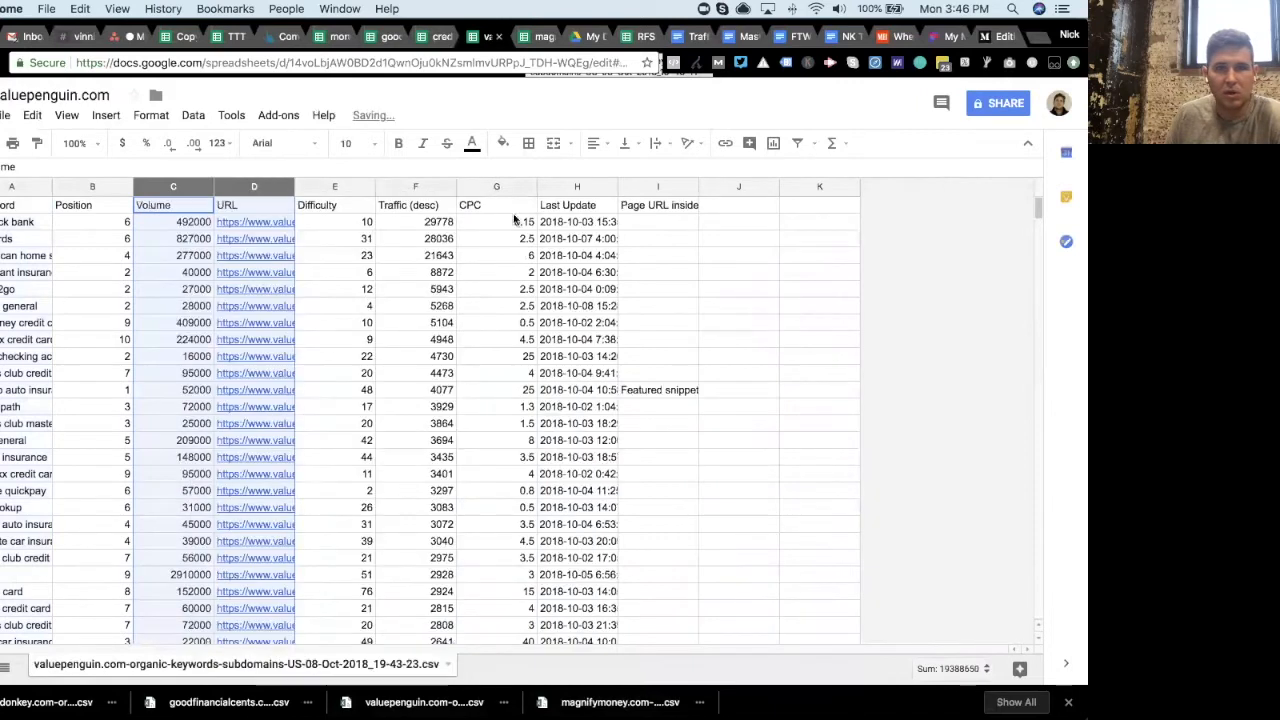
- Delete the Last Update and Page URL inside columns from the valuepenguin sheet
{"action": "left_click_drag", "start_coordinate": [577, 190], "coordinate": [670, 187]}
{"action": "right_click", "coordinate": [670, 187]}
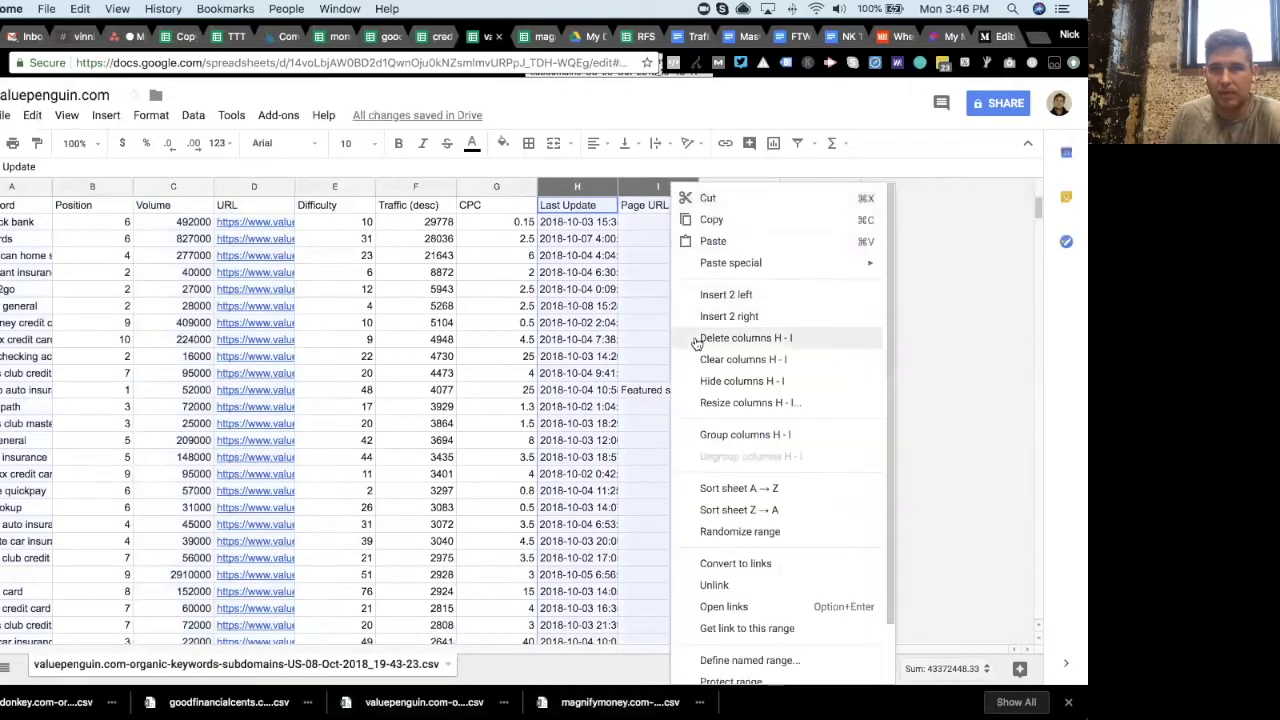
{"action": "left_click", "coordinate": [700, 257]}
- Rename the magnifymoney spreadsheet to magnifymoney.com
{"action": "left_click", "coordinate": [543, 36]}
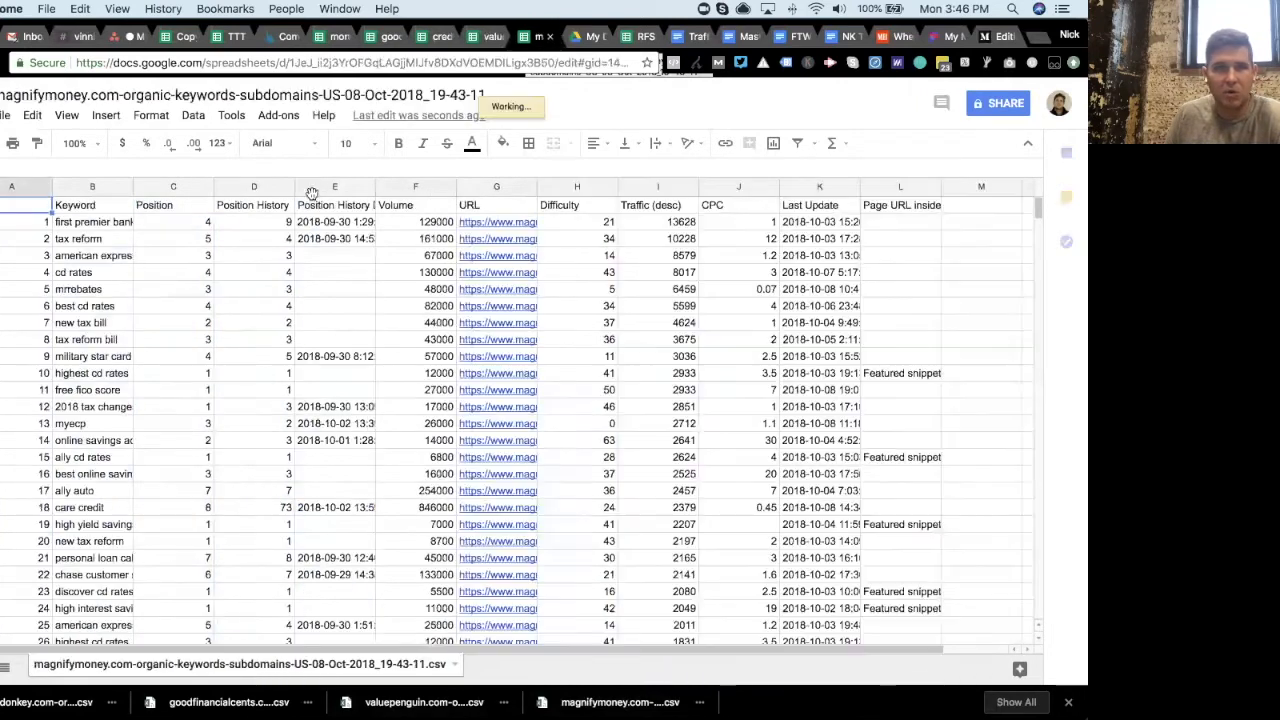
{"action": "left_click", "coordinate": [167, 97]}
{"action": "left_click_drag", "start_coordinate": [120, 95], "coordinate": [543, 111]}
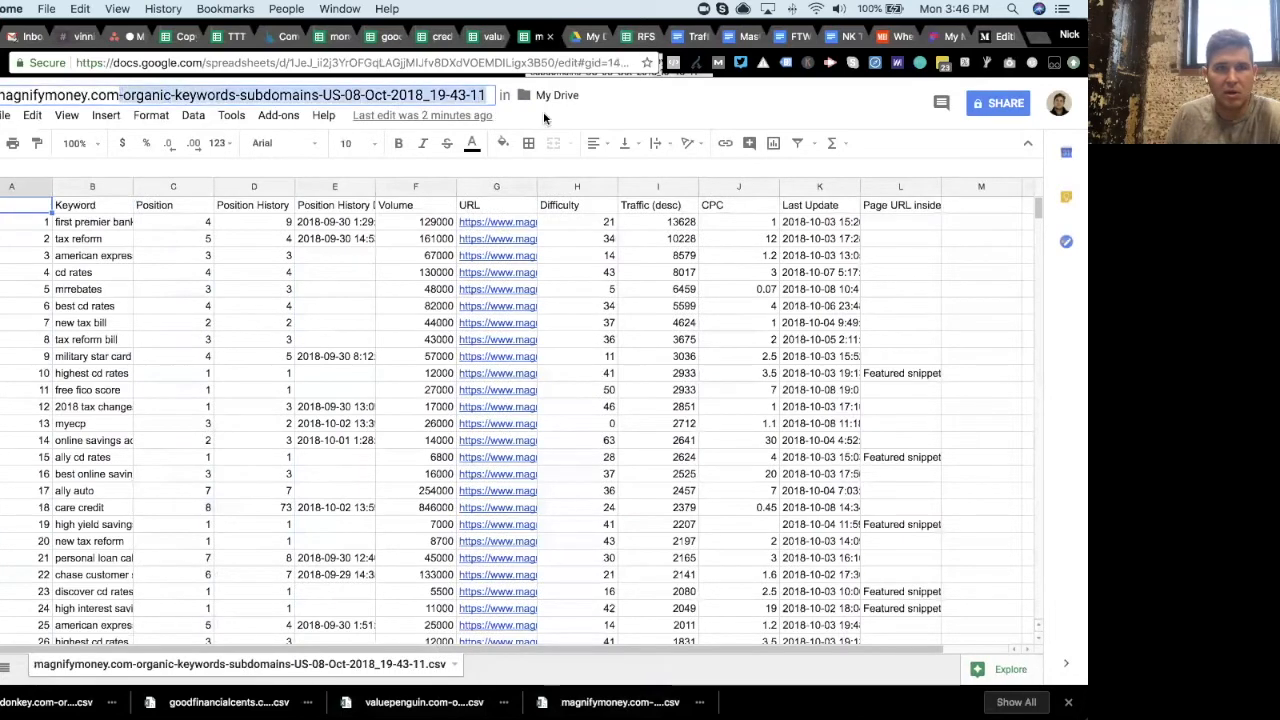
{"action": "key", "text": "BackSpace"}
- Delete the numbering column and both Position History columns from the magnifymoney sheet
{"action": "left_click", "coordinate": [16, 190]}
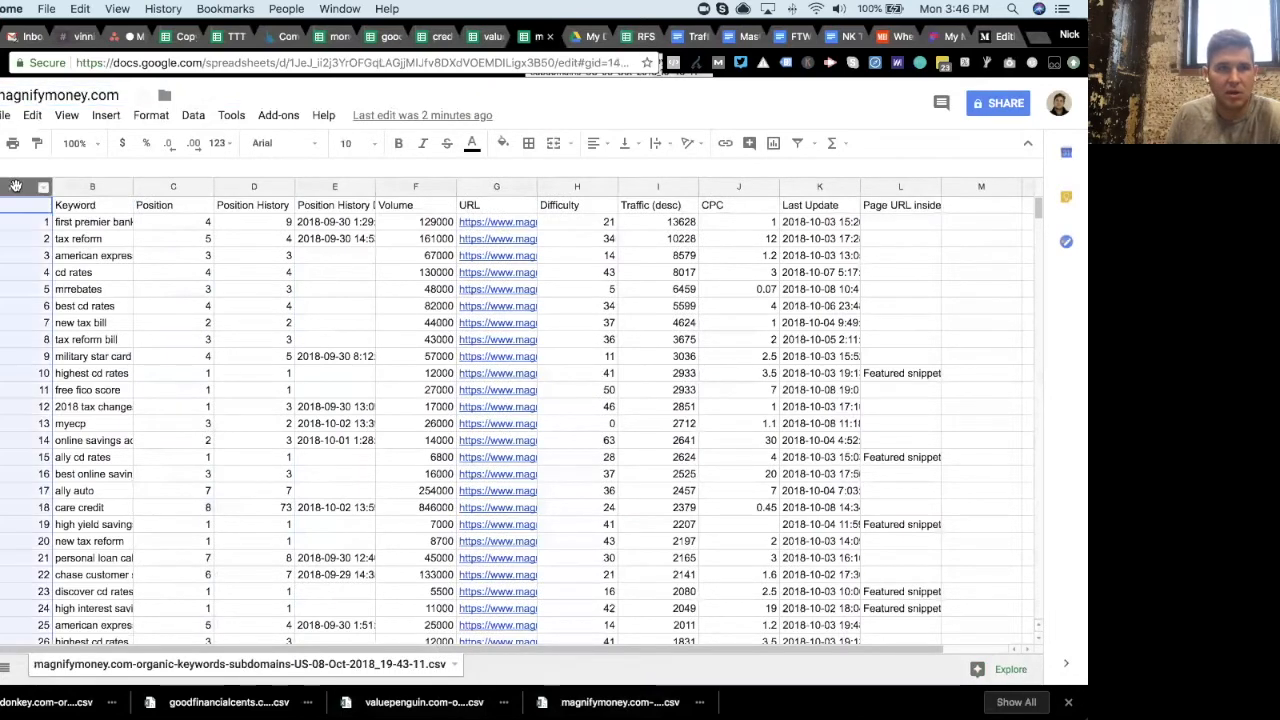
{"action": "right_click", "coordinate": [16, 190]}
{"action": "left_click", "coordinate": [75, 340]}
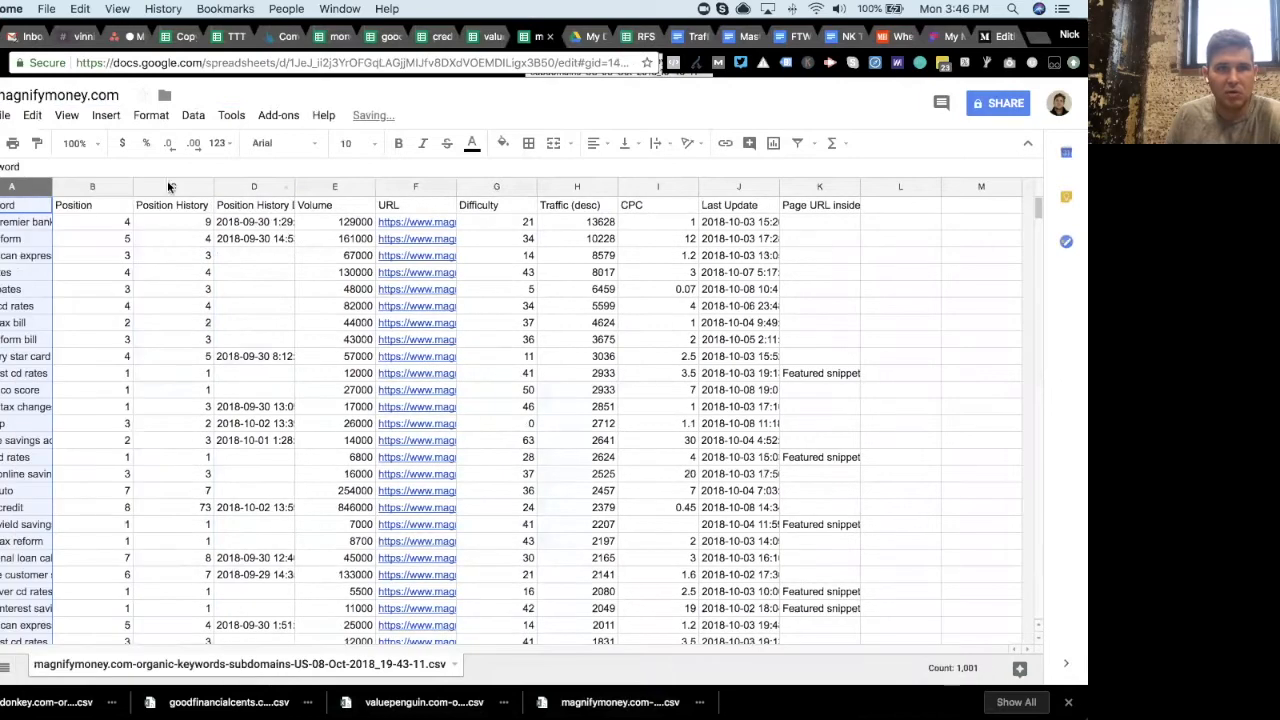
{"action": "left_click_drag", "start_coordinate": [167, 186], "coordinate": [254, 188]}
{"action": "right_click", "coordinate": [254, 190]}
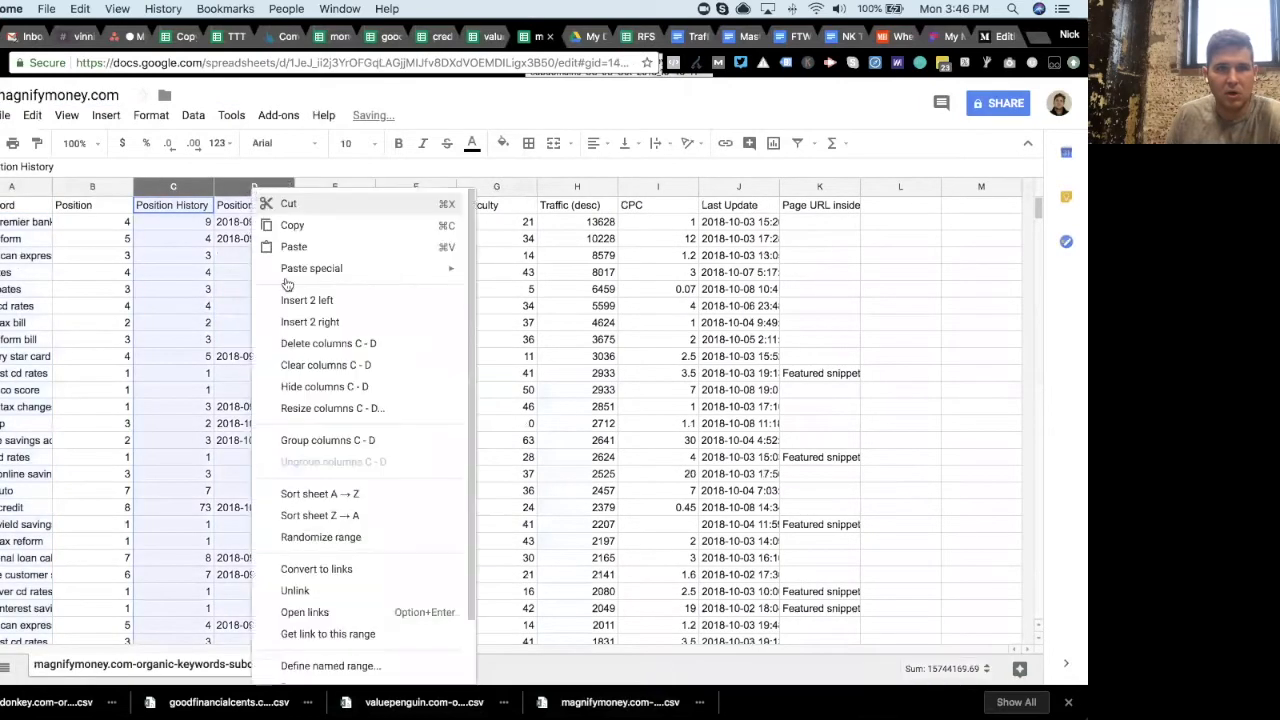
{"action": "left_click", "coordinate": [308, 345]}
- Delete the Last Update and Page URL inside columns from the magnifymoney sheet
{"action": "left_click_drag", "start_coordinate": [593, 187], "coordinate": [648, 188]}
{"action": "right_click", "coordinate": [648, 190]}
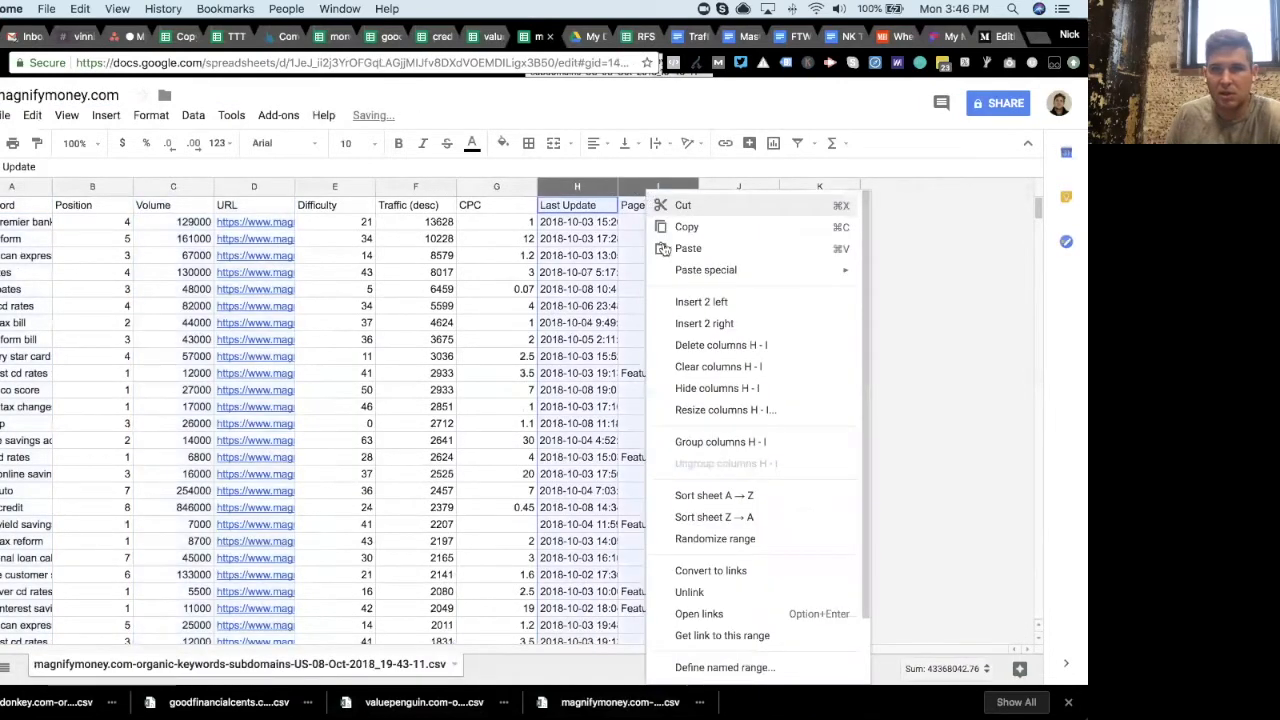
{"action": "left_click", "coordinate": [716, 345]}
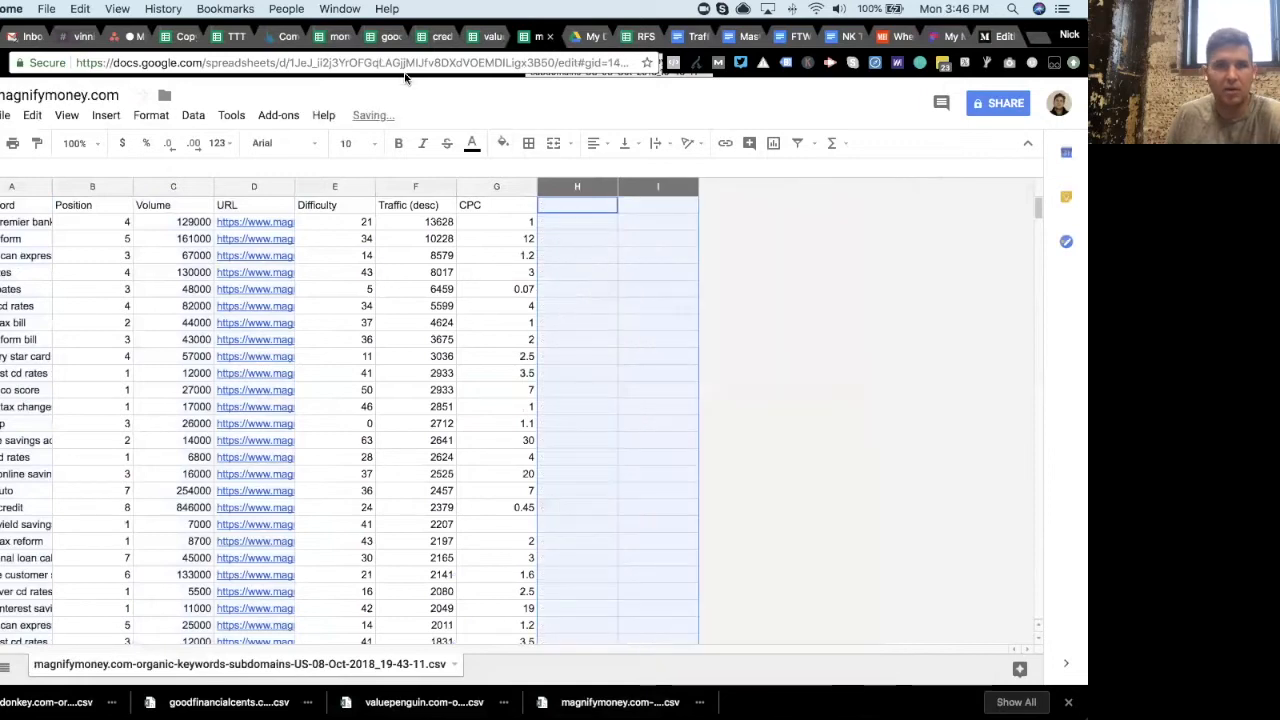
- Review the website1 to website5 tabs in the opportunities template
{"action": "left_click", "coordinate": [226, 36]}
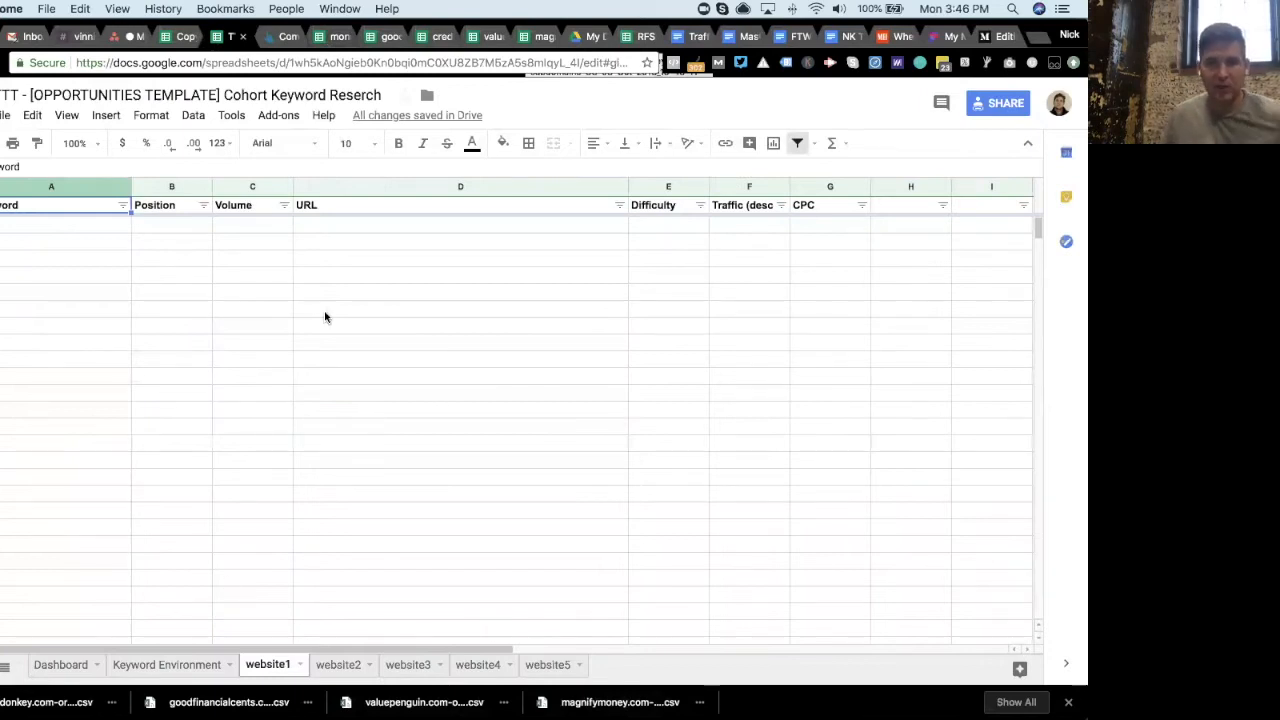
{"action": "left_click", "coordinate": [340, 665]}
{"action": "left_click", "coordinate": [405, 665]}
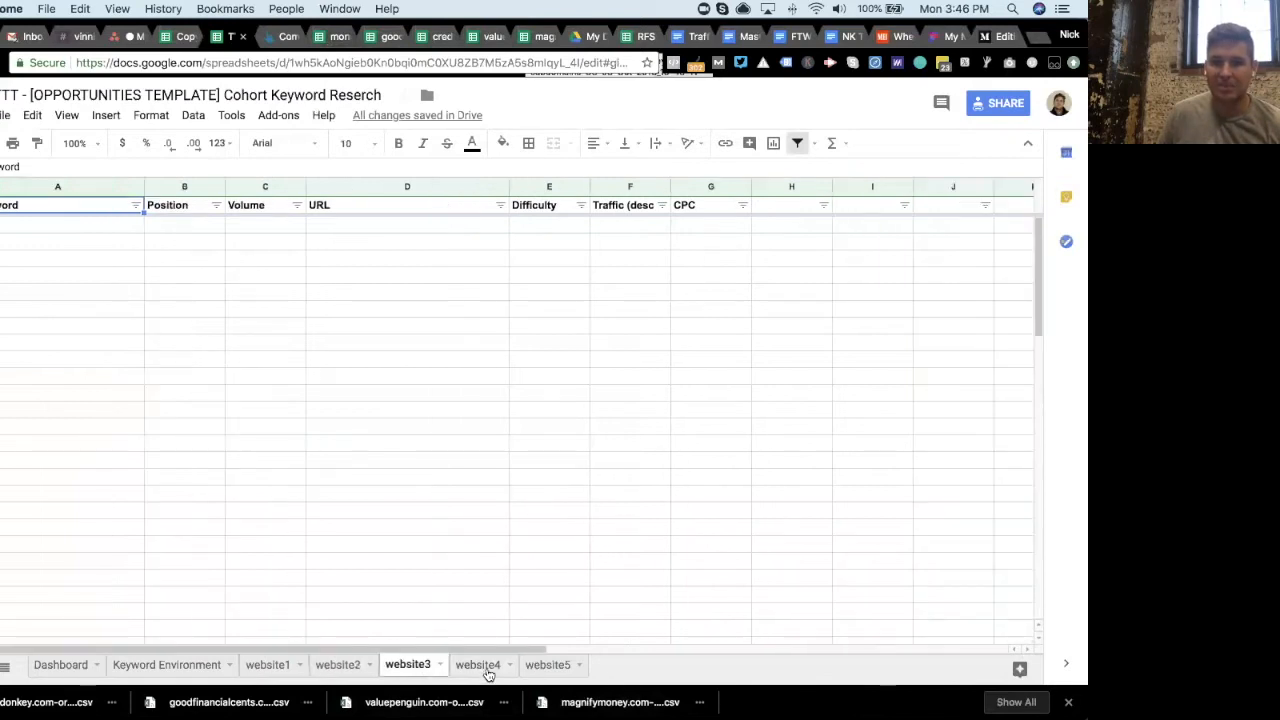
{"action": "left_click", "coordinate": [540, 670]}
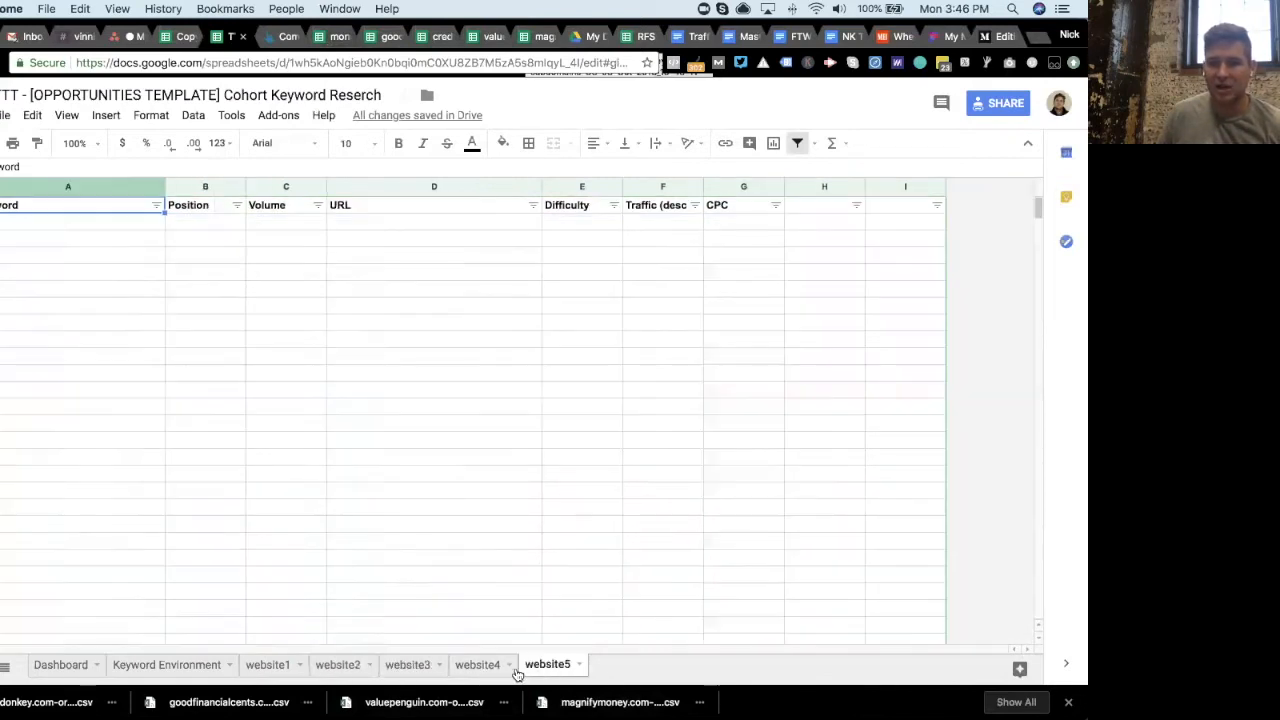
{"action": "left_click", "coordinate": [274, 666]}
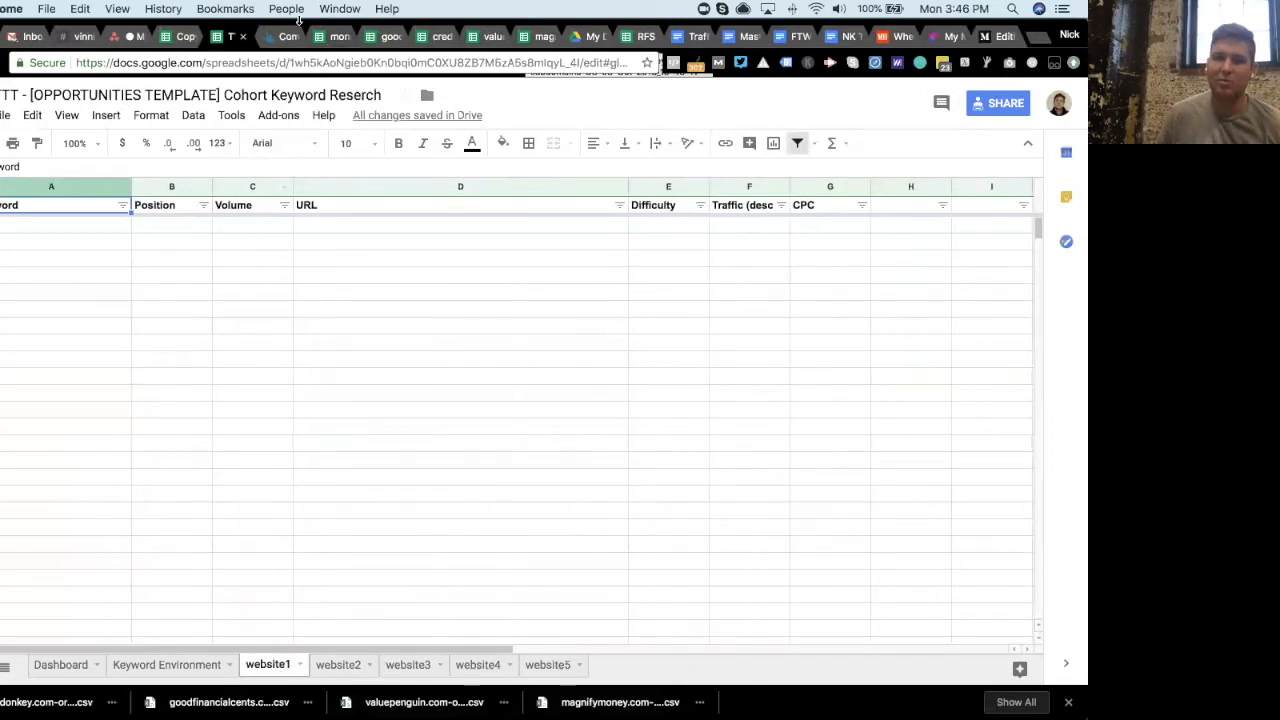
- Copy all moneyunder30.com keyword rows and paste them into the website1 tab of the opportunities template
{"action": "left_click", "coordinate": [334, 37]}
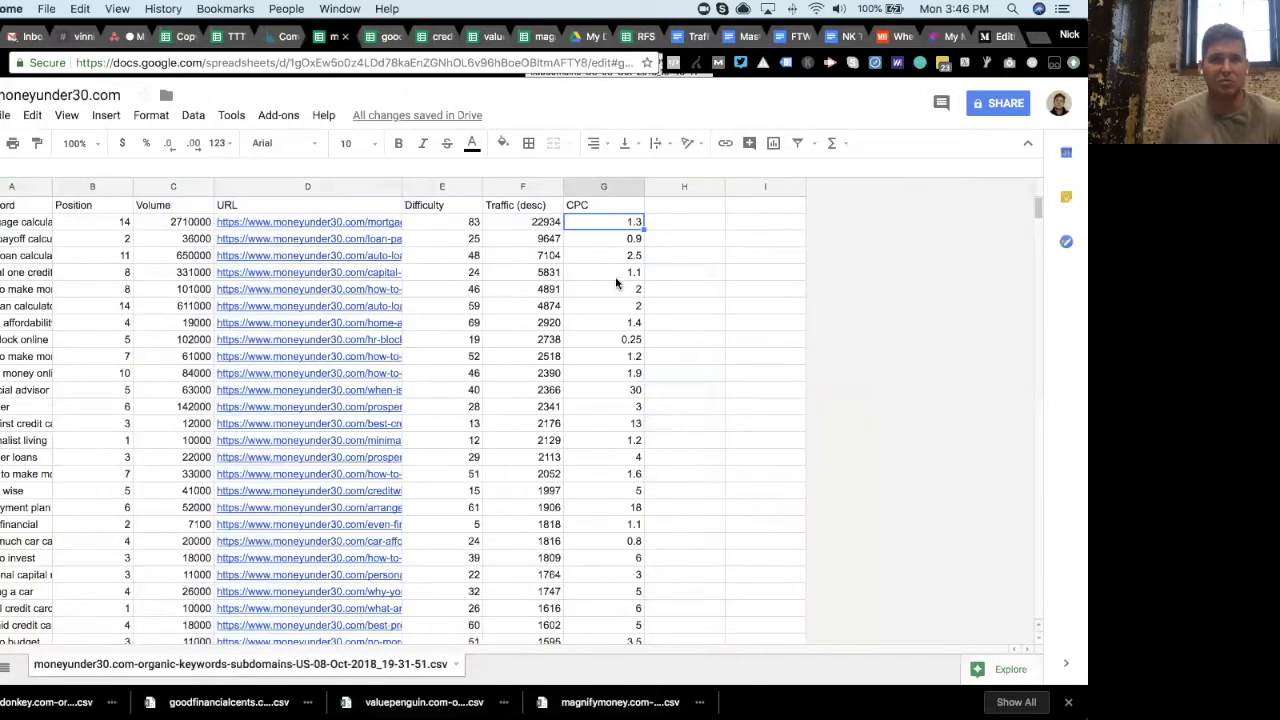
{"action": "scroll", "coordinate": [1021, 212], "scroll_direction": "down", "scroll_amount": 3}
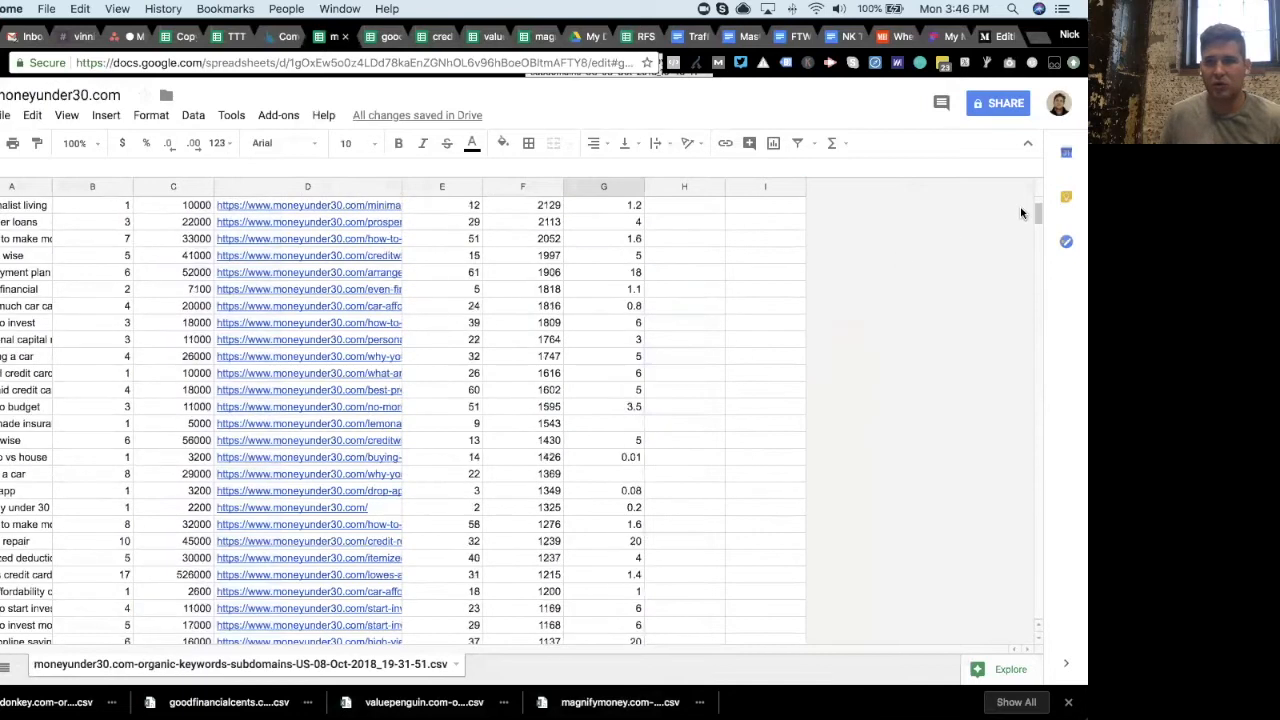
{"action": "left_click_drag", "start_coordinate": [1038, 215], "coordinate": [1018, 635]}
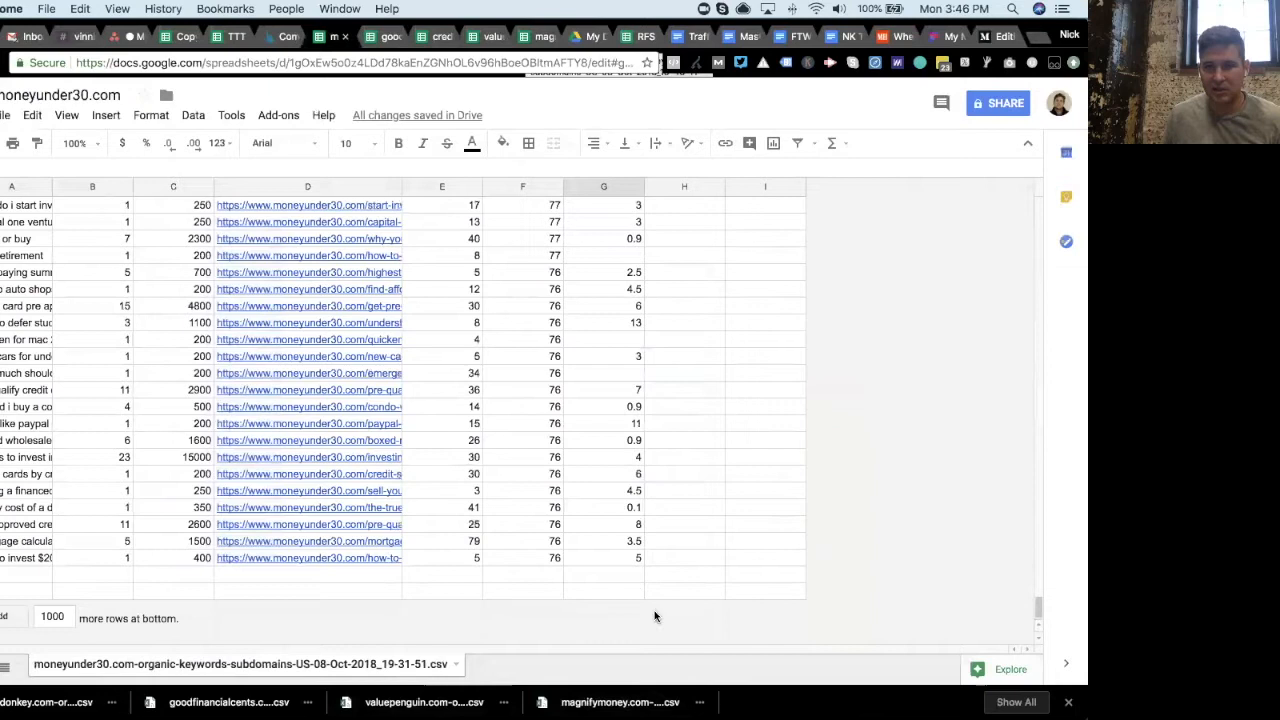
{"action": "left_click_drag", "start_coordinate": [600, 557], "coordinate": [40, 548]}
{"action": "scroll", "coordinate": [96, 425], "scroll_direction": "up", "scroll_amount": 1}
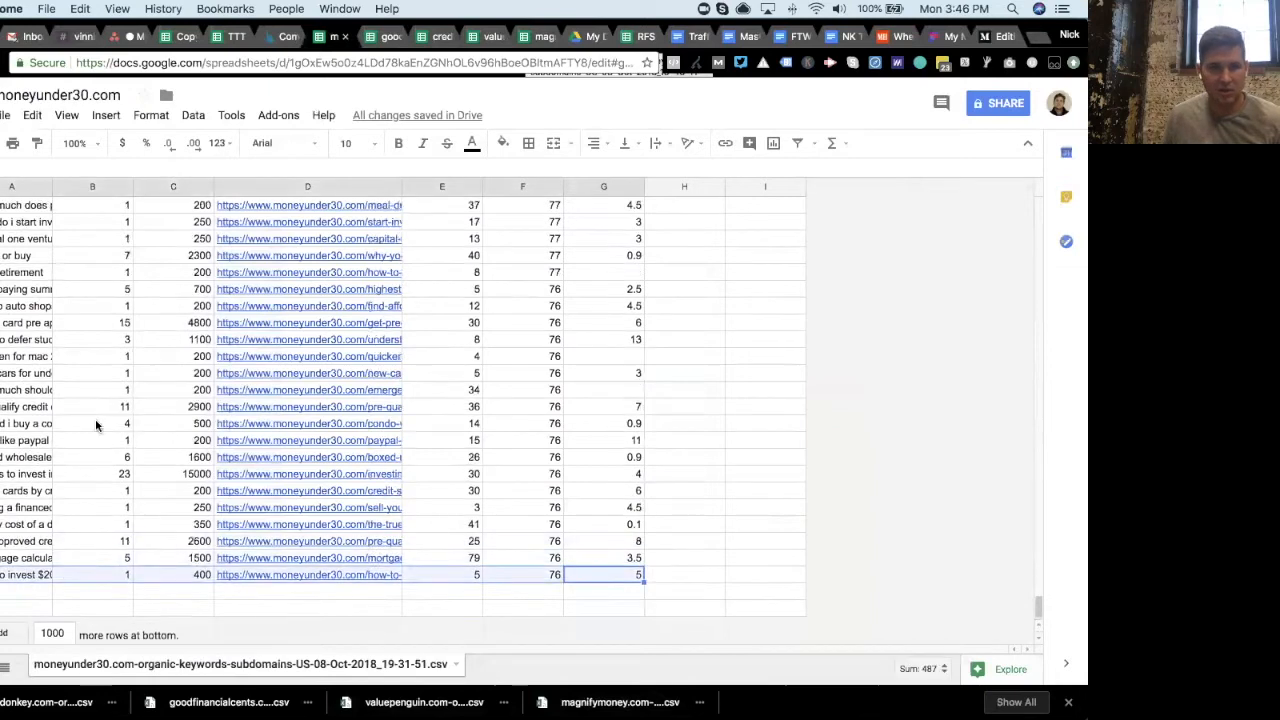
{"action": "scroll", "coordinate": [96, 425], "scroll_direction": "up", "scroll_amount": 10}
{"action": "left_click_drag", "start_coordinate": [1038, 570], "coordinate": [1029, 190]}
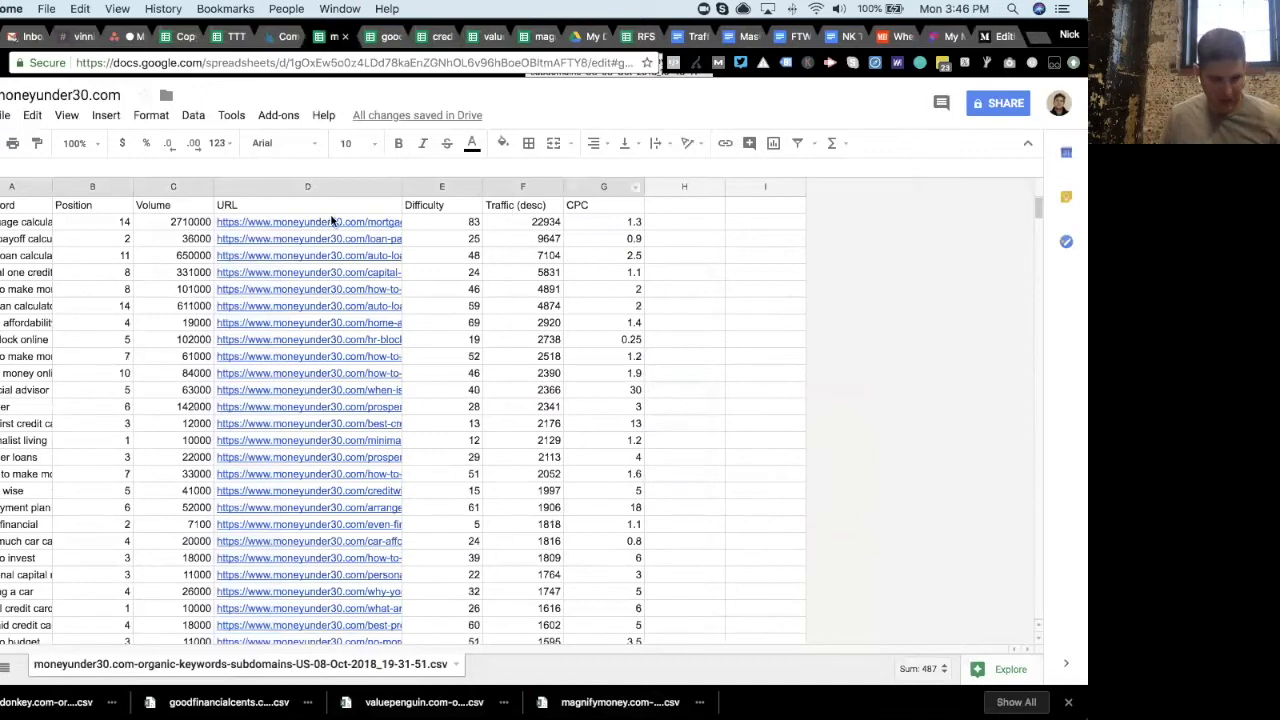
{"action": "left_click", "coordinate": [35, 222], "text": "shift"}
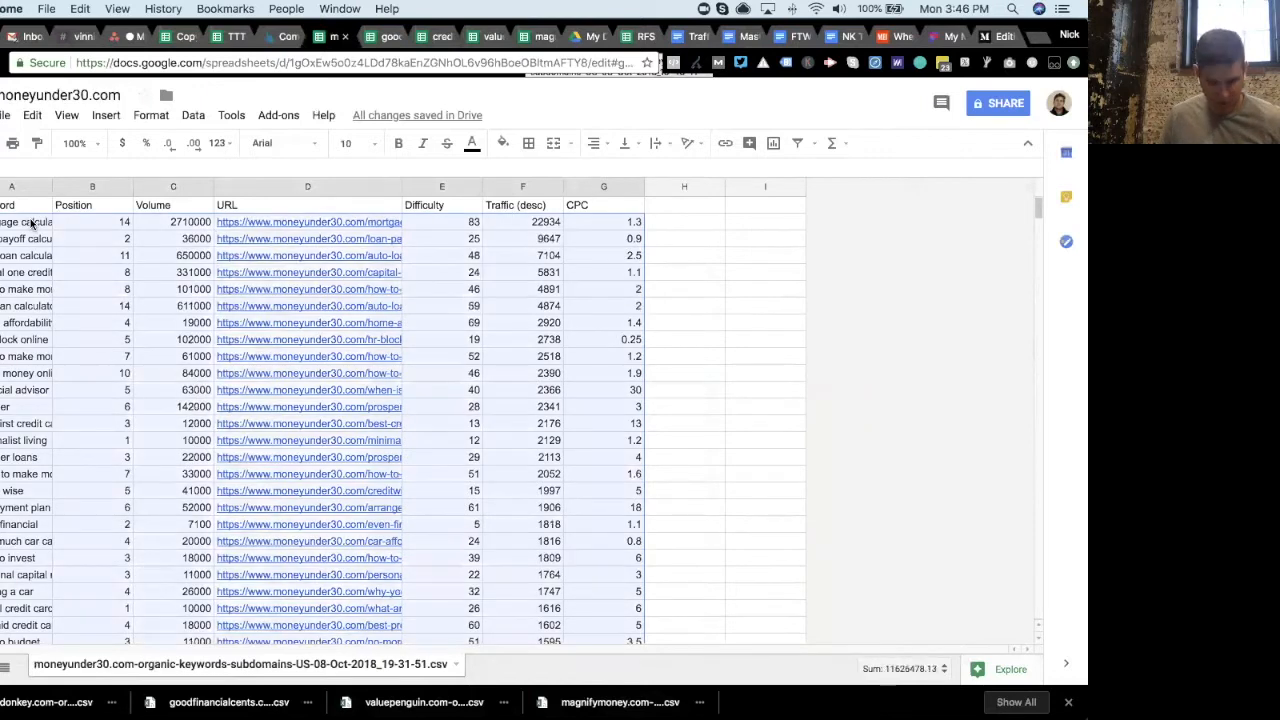
{"action": "left_click", "coordinate": [234, 36]}
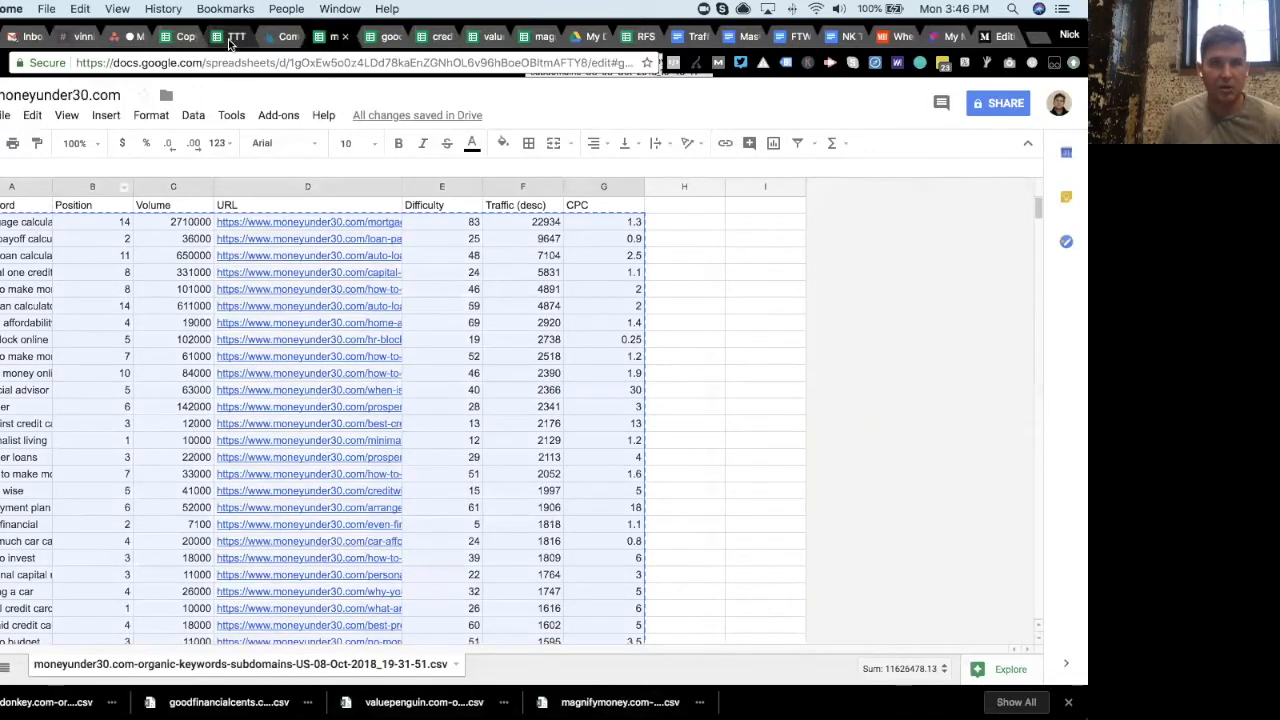
{"action": "left_click", "coordinate": [70, 226]}
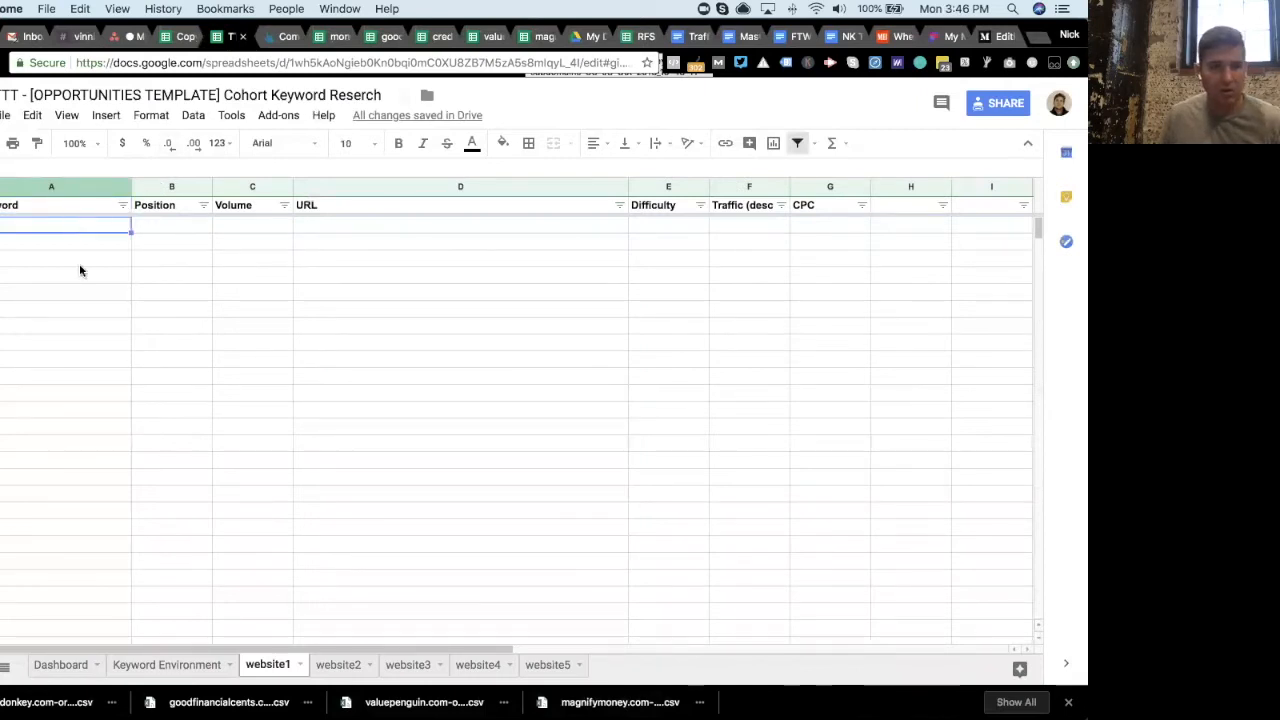
{"action": "key", "text": "super+v"}
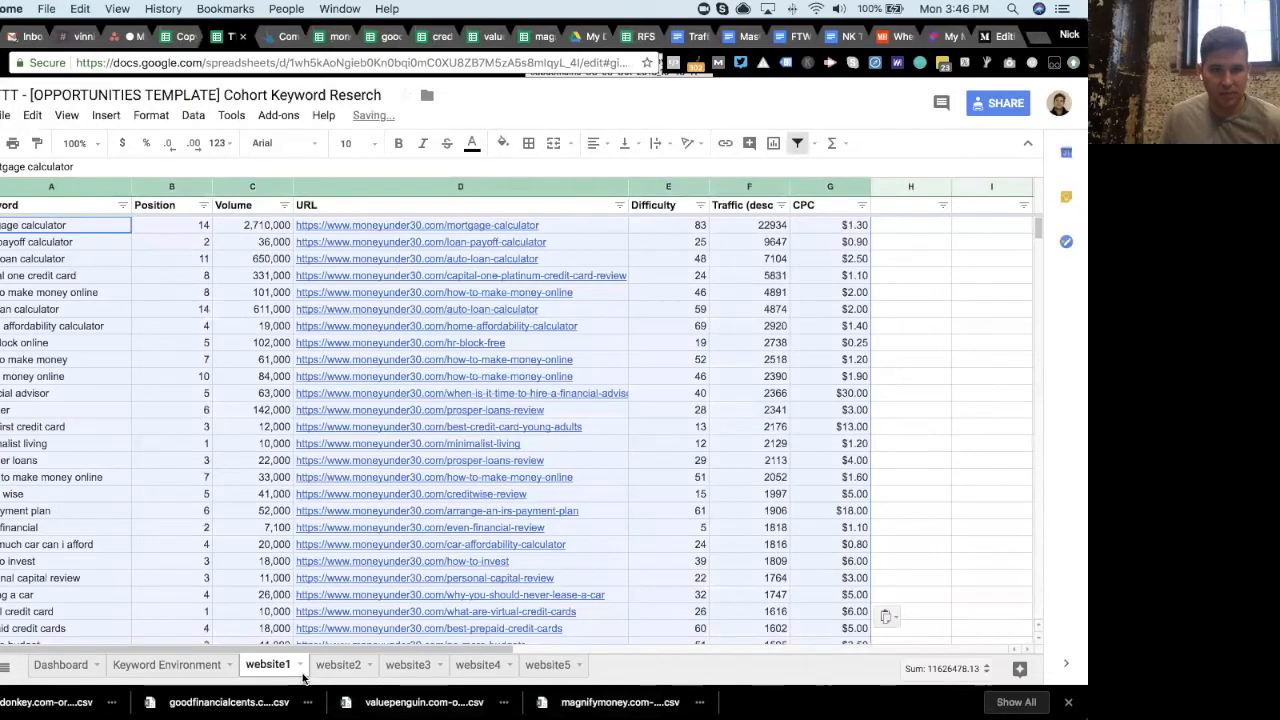
- Copy all goodfinancialcents.com keyword rows and paste them into the website2 tab of the template
{"action": "left_click", "coordinate": [380, 40]}
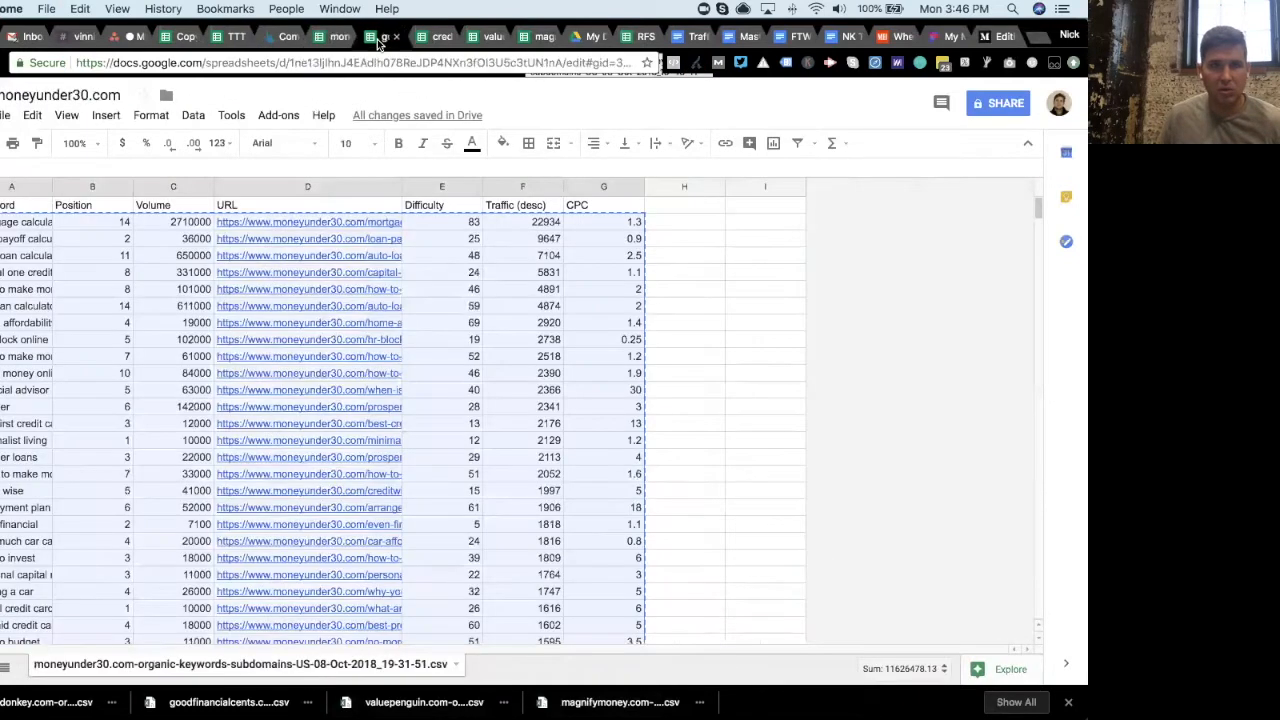
{"action": "left_click", "coordinate": [380, 40]}
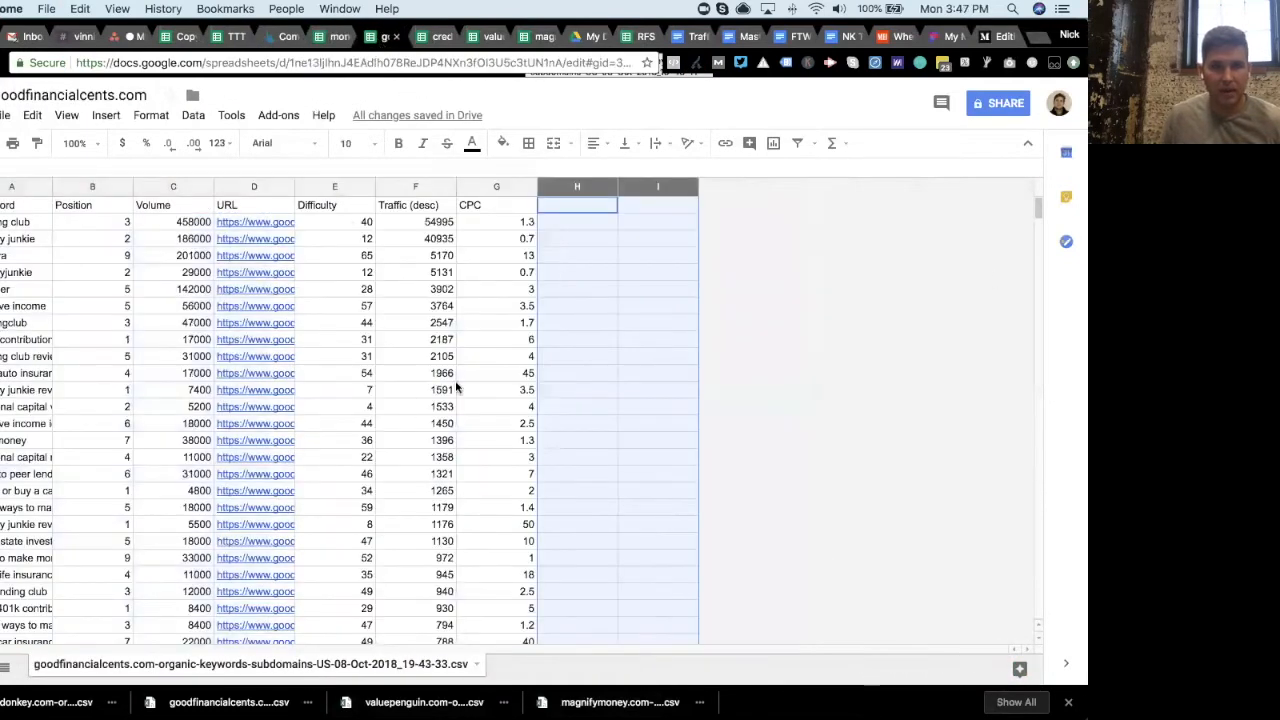
{"action": "left_click_drag", "start_coordinate": [1036, 348], "coordinate": [1034, 600]}
{"action": "scroll", "coordinate": [516, 440], "scroll_direction": "down", "scroll_amount": 10}
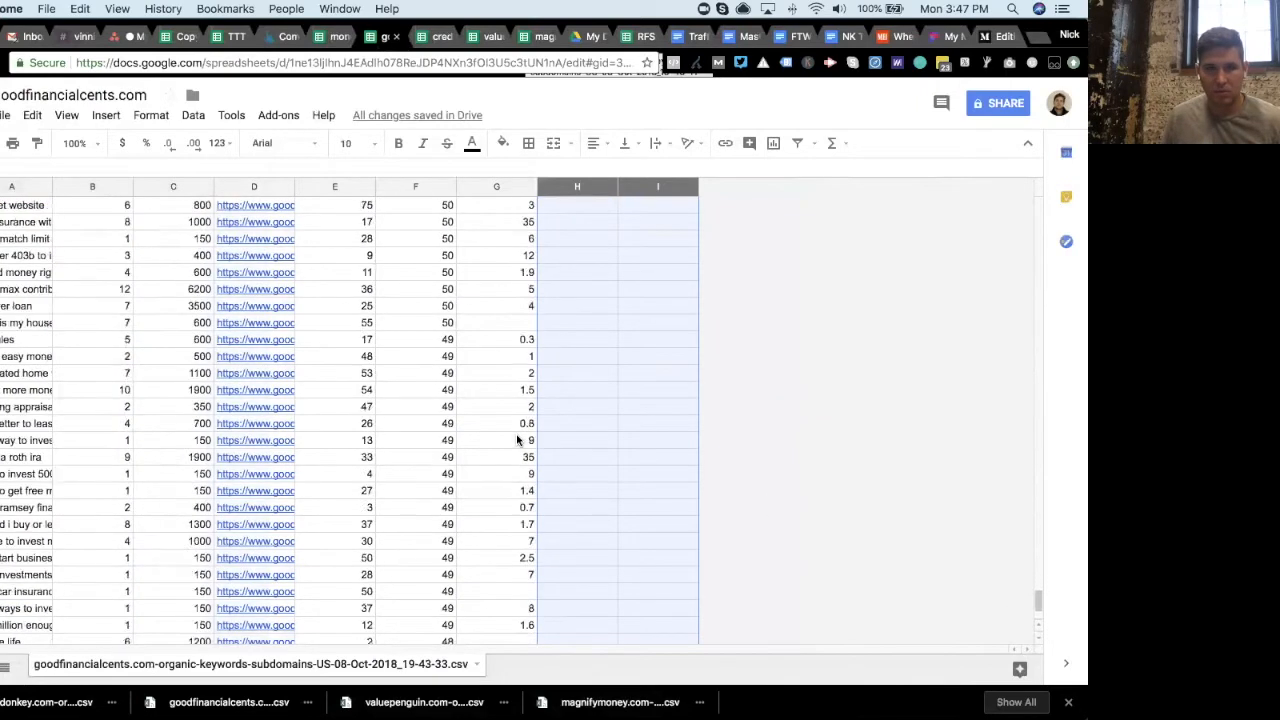
{"action": "left_click_drag", "start_coordinate": [467, 556], "coordinate": [40, 563]}
{"action": "left_click_drag", "start_coordinate": [1039, 606], "coordinate": [1039, 200]}
{"action": "left_click", "coordinate": [16, 224], "text": "shift"}
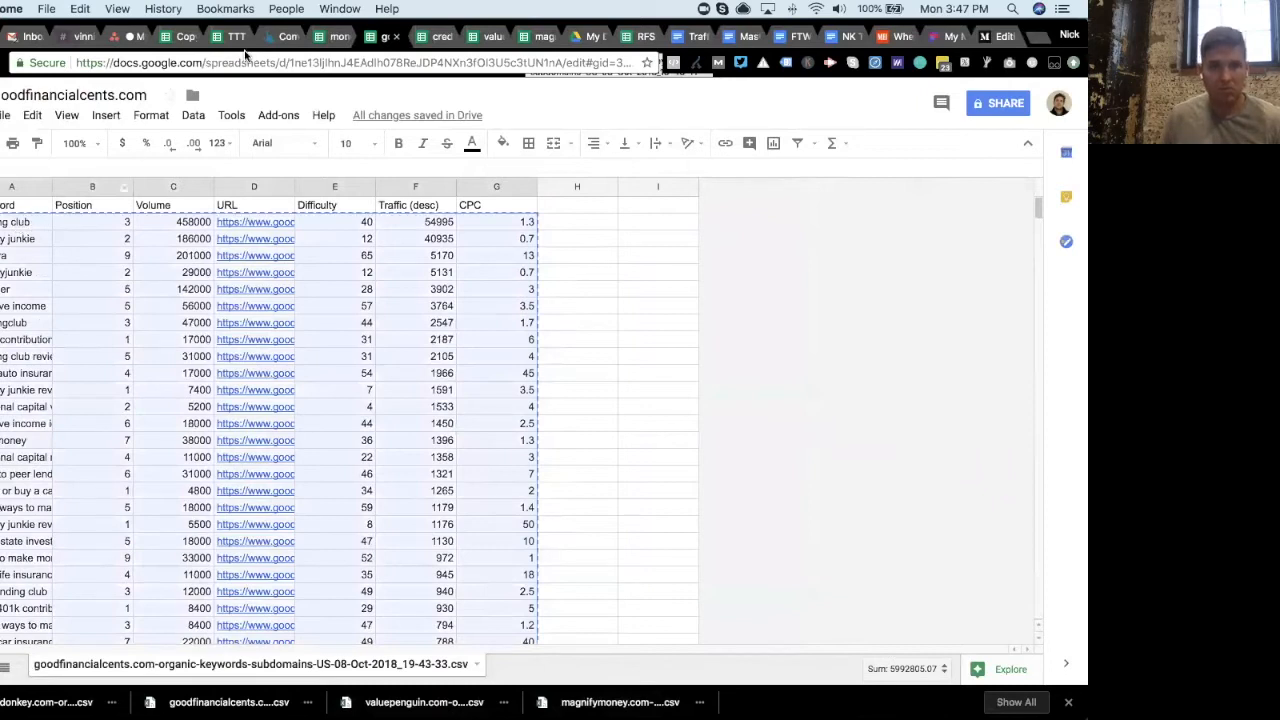
{"action": "left_click", "coordinate": [222, 38]}
{"action": "left_click", "coordinate": [63, 228]}
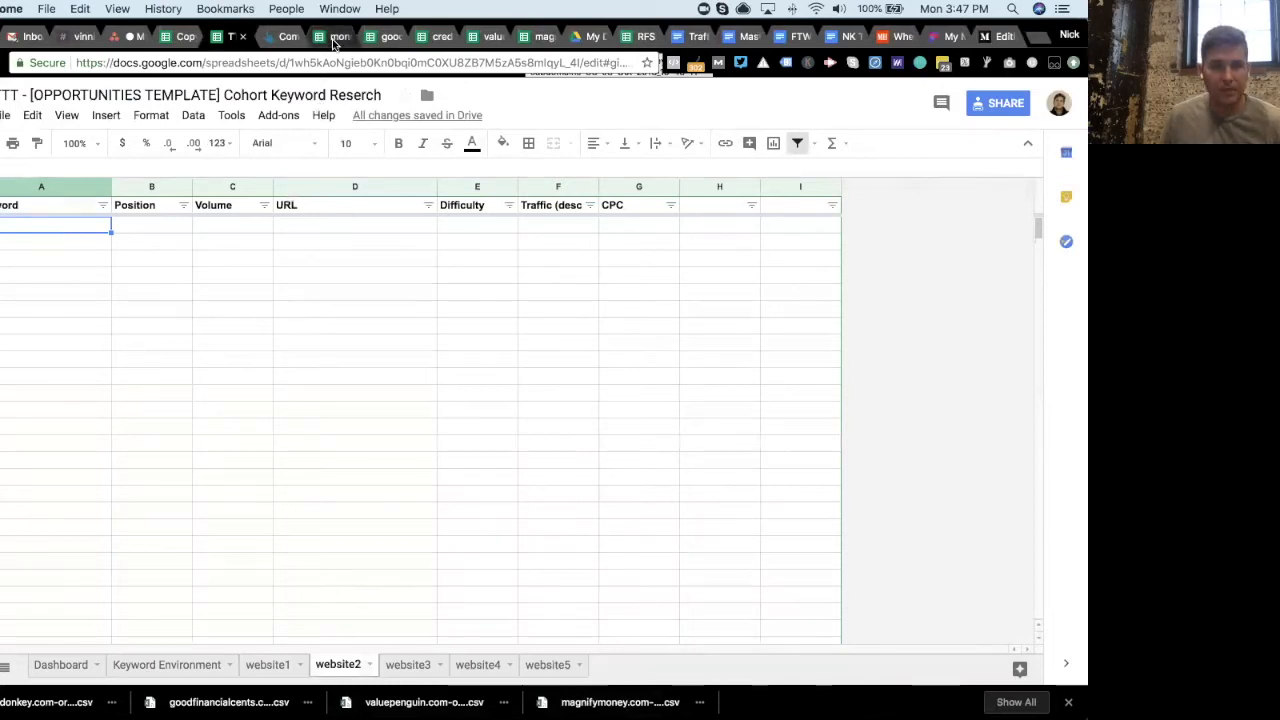
{"action": "key", "text": "super+v"}
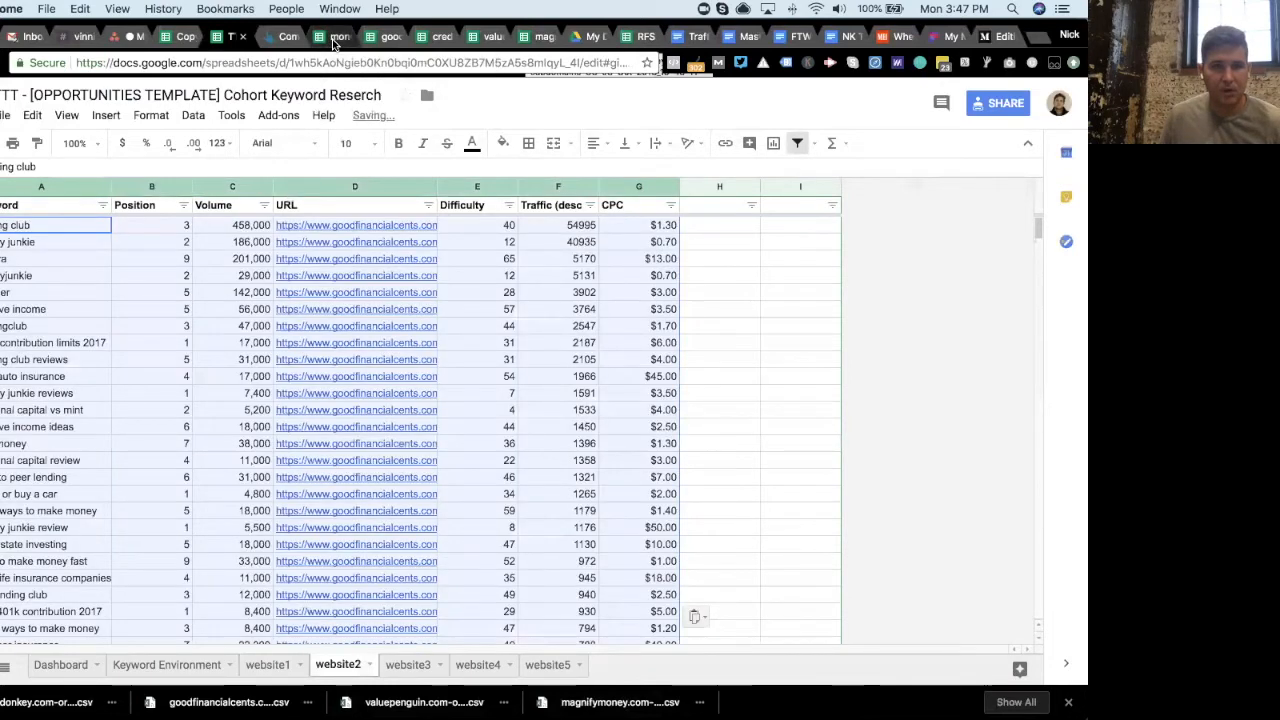
- Close the moneyunder30.com and goodfinancialcents.com spreadsheet browser tabs
{"action": "left_click", "coordinate": [334, 40]}
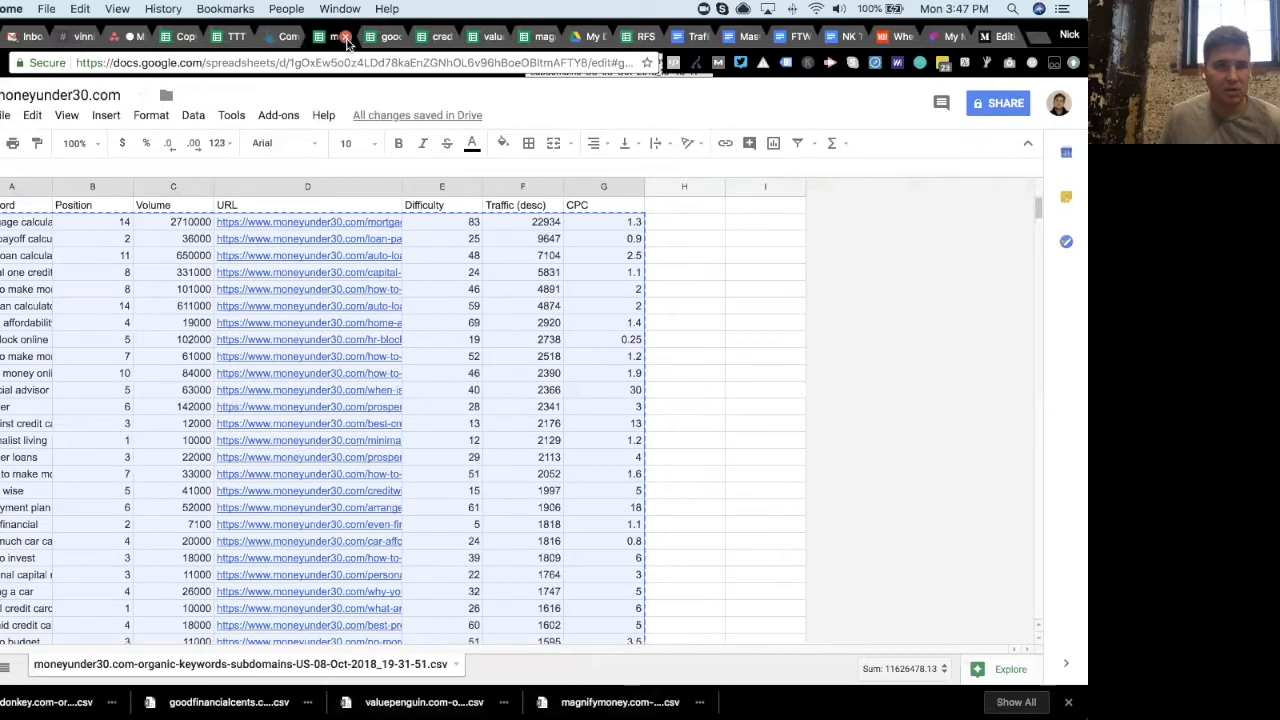
{"action": "left_click", "coordinate": [346, 40]}
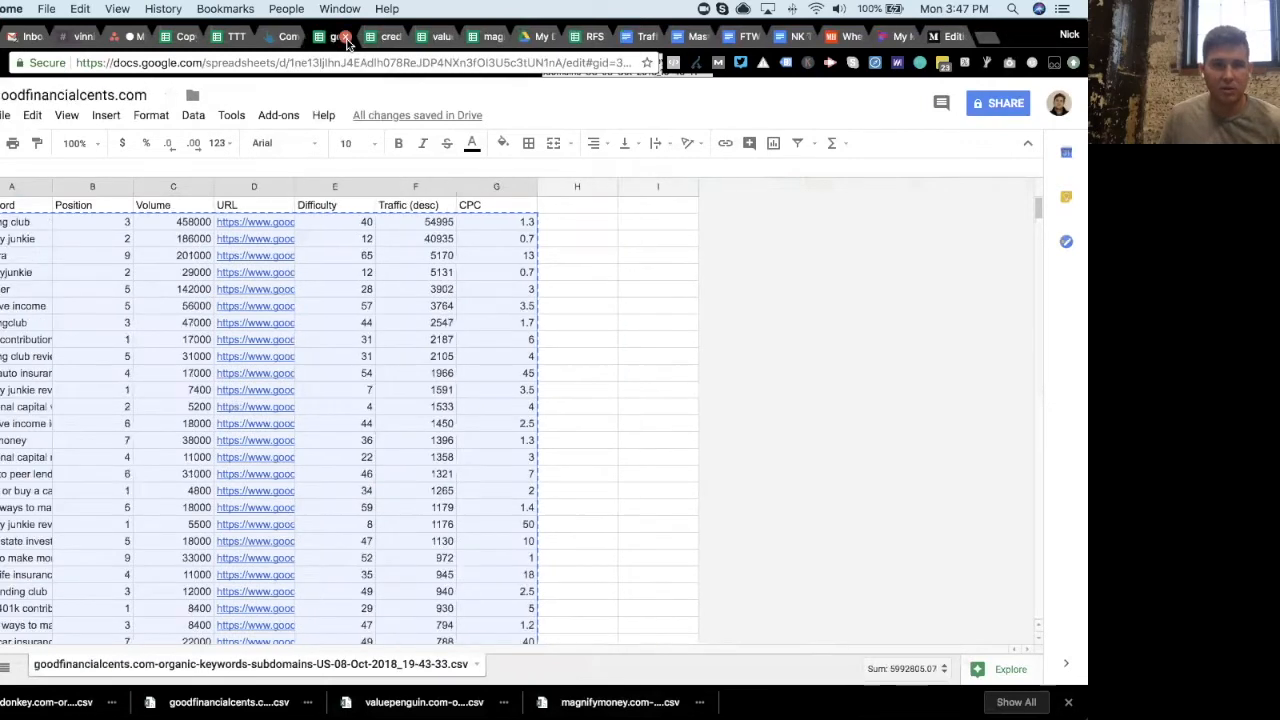
{"action": "left_click", "coordinate": [346, 40]}
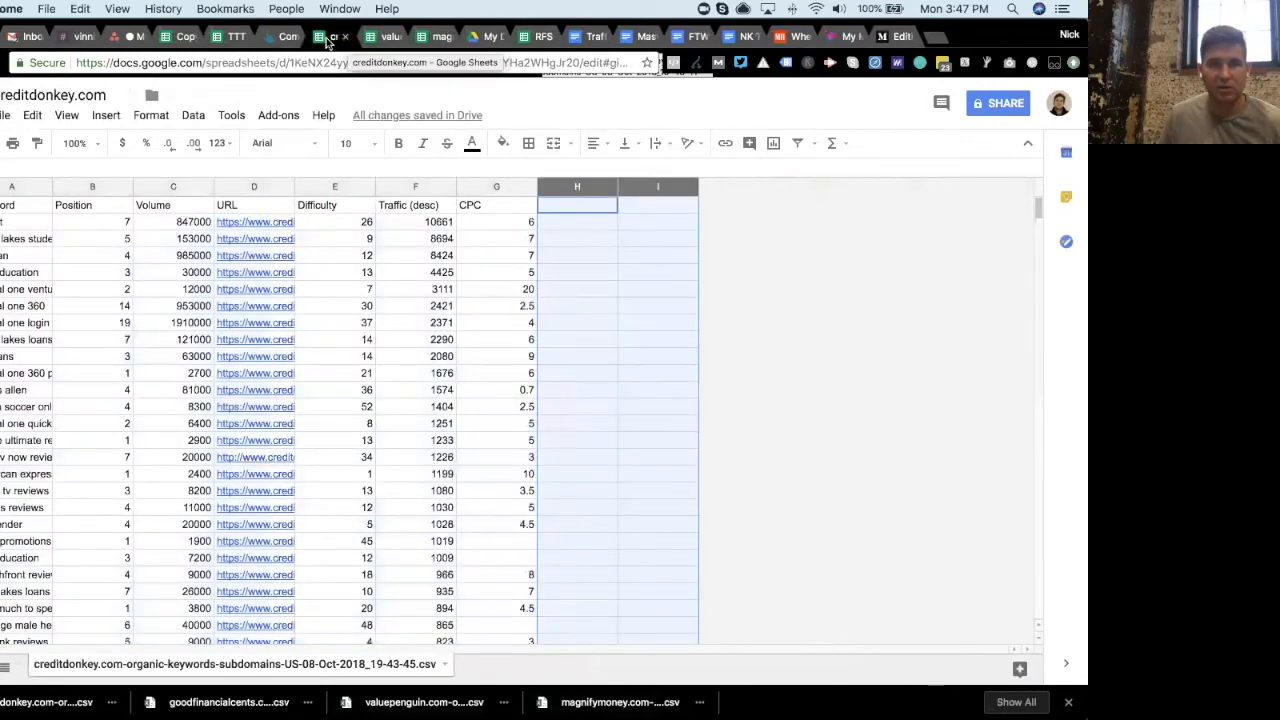
- Copy all creditdonkey.com keyword rows into the template's website3 tab, then close the creditdonkey.com spreadsheet
{"action": "left_click", "coordinate": [217, 40]}
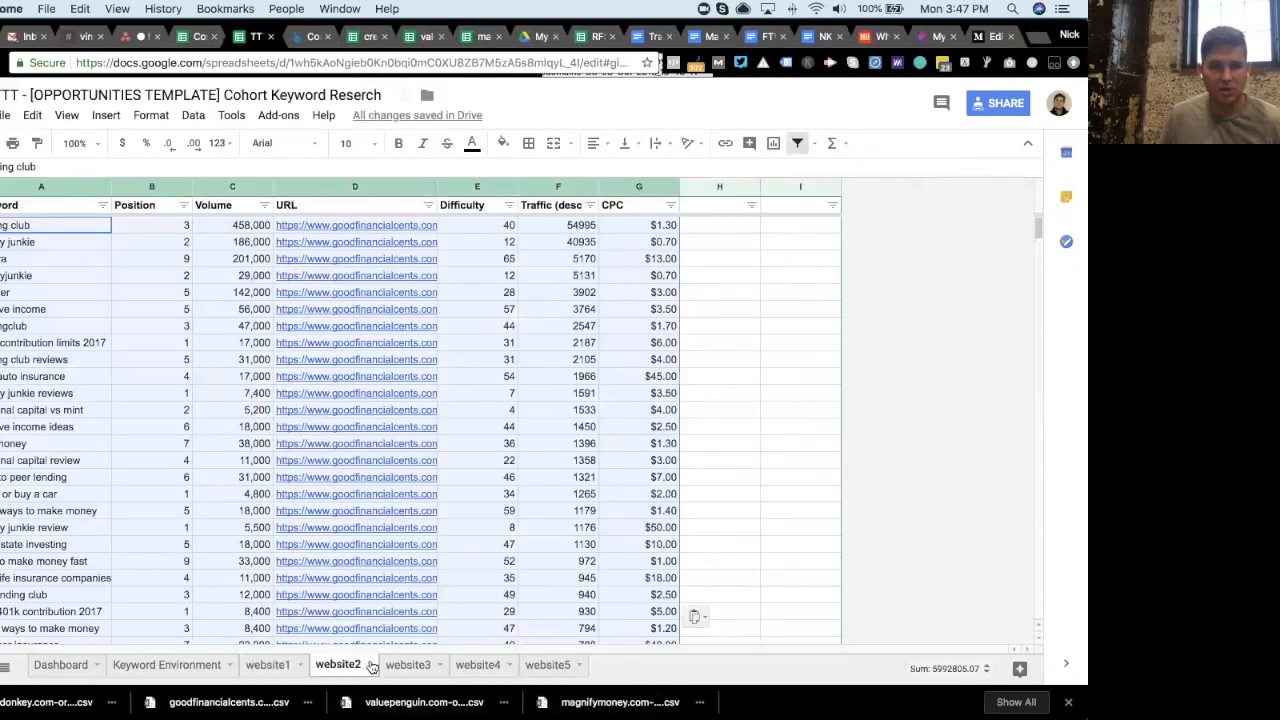
{"action": "left_click", "coordinate": [407, 665]}
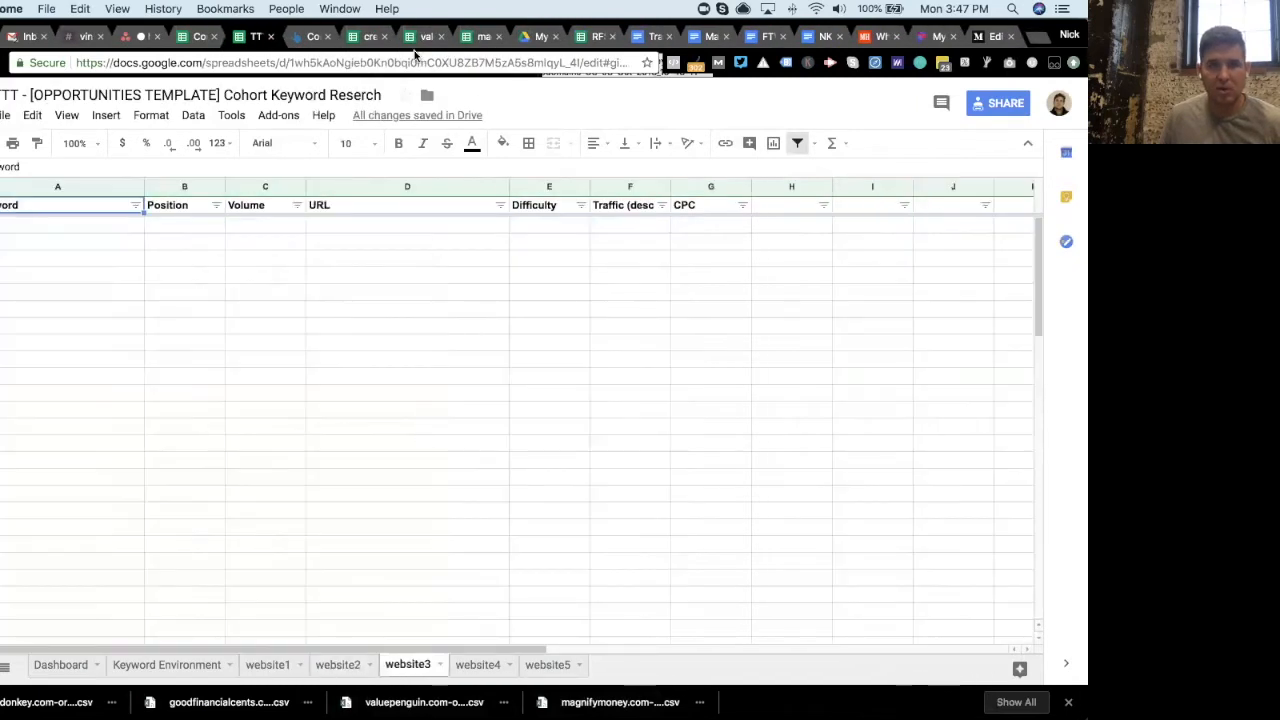
{"action": "left_click", "coordinate": [370, 36]}
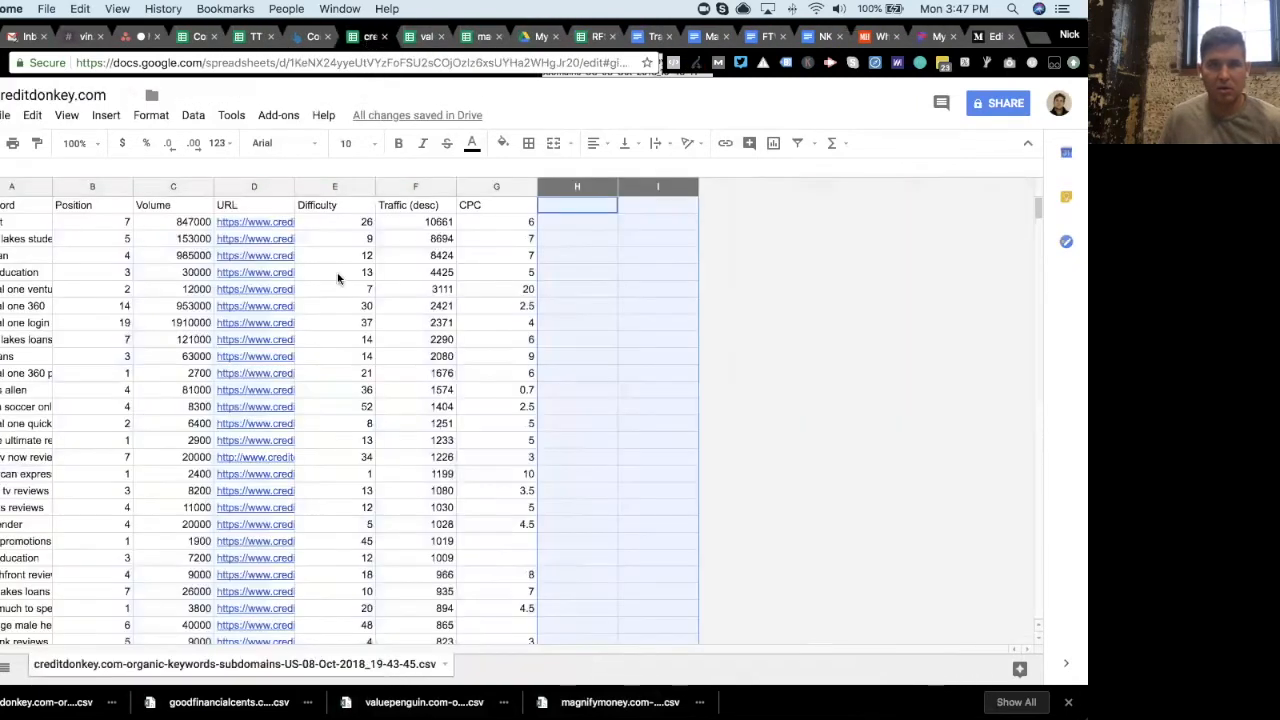
{"action": "left_click", "coordinate": [15, 225]}
{"action": "left_click_drag", "start_coordinate": [1038, 208], "coordinate": [1047, 645]}
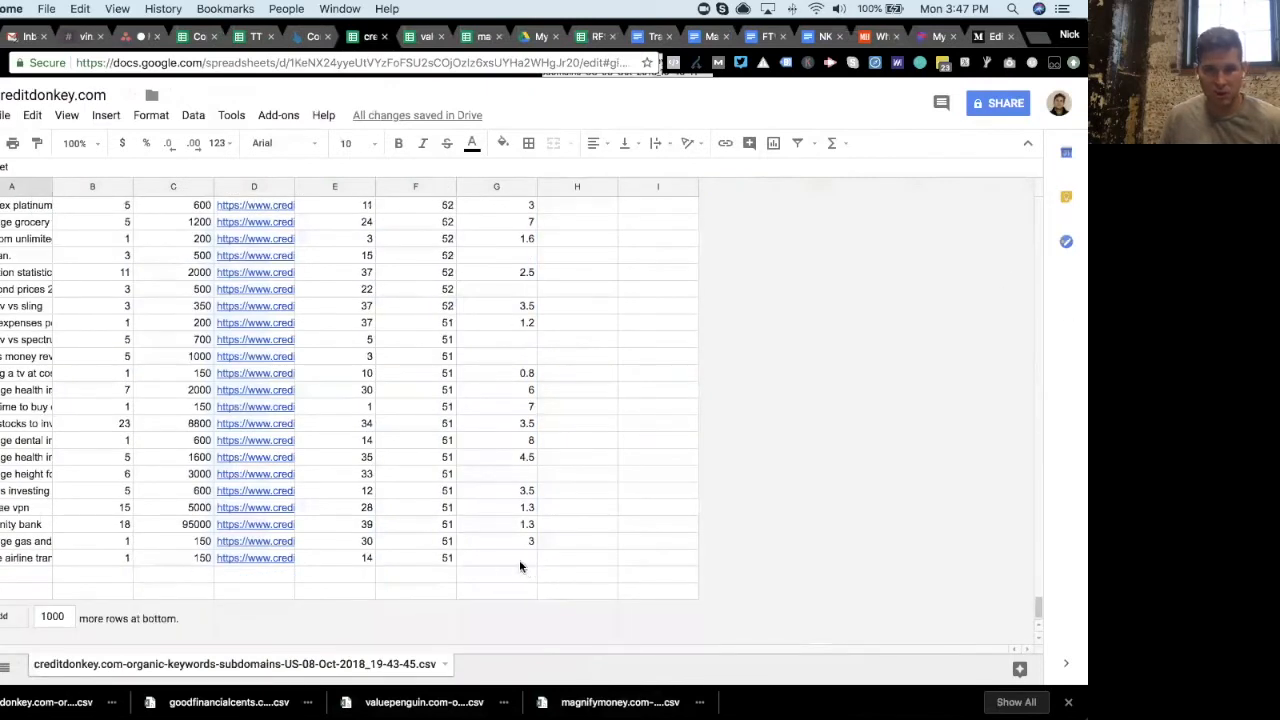
{"action": "left_click", "coordinate": [518, 565], "text": "shift"}
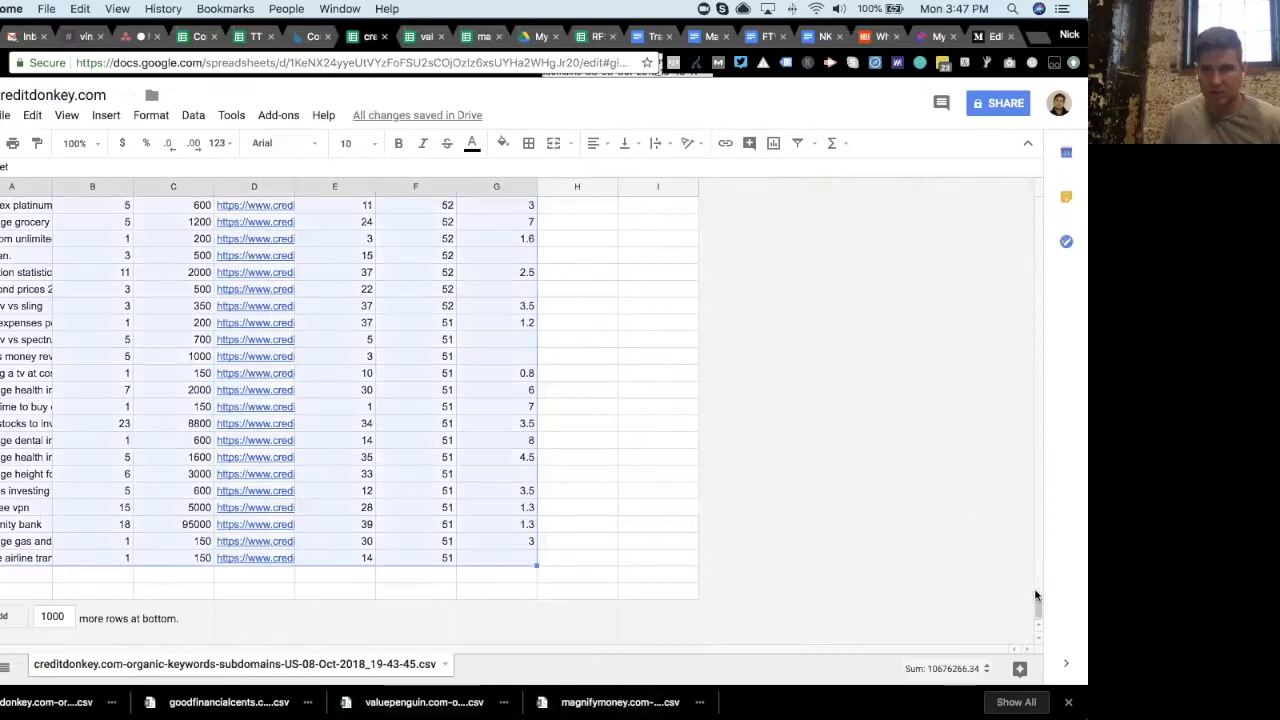
{"action": "left_click_drag", "start_coordinate": [1034, 600], "coordinate": [1033, 173]}
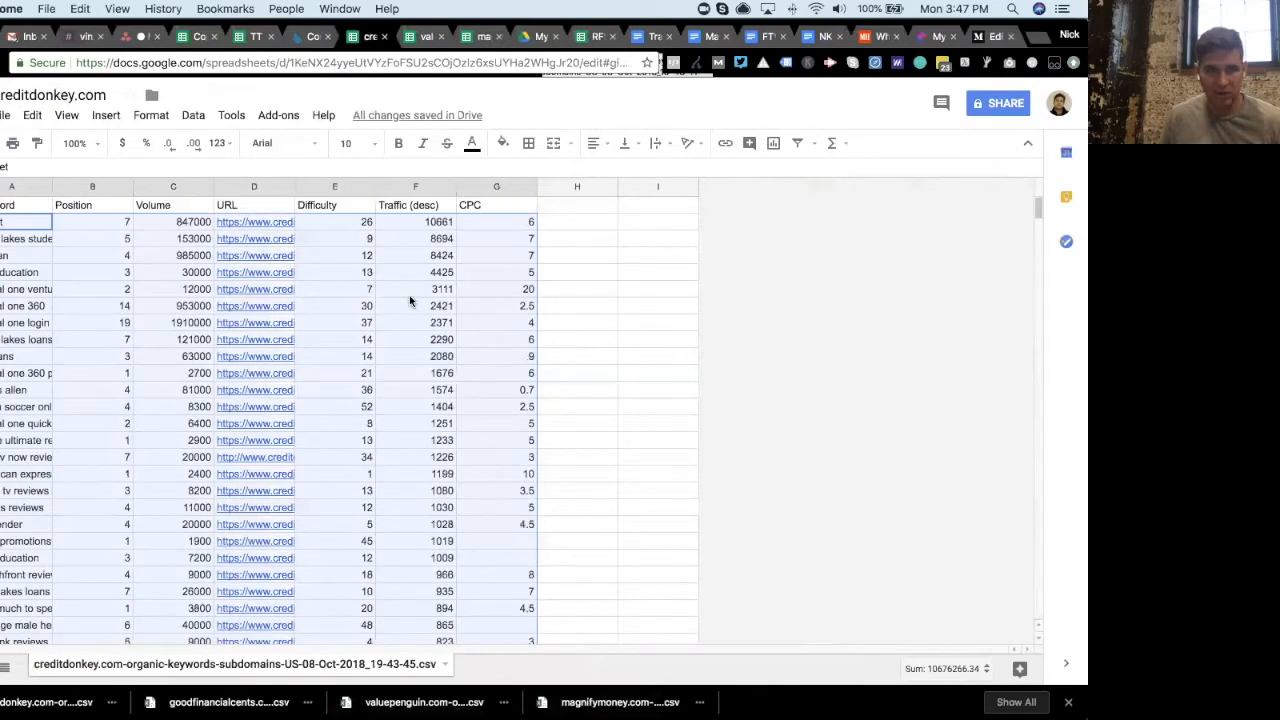
{"action": "left_click", "coordinate": [253, 37]}
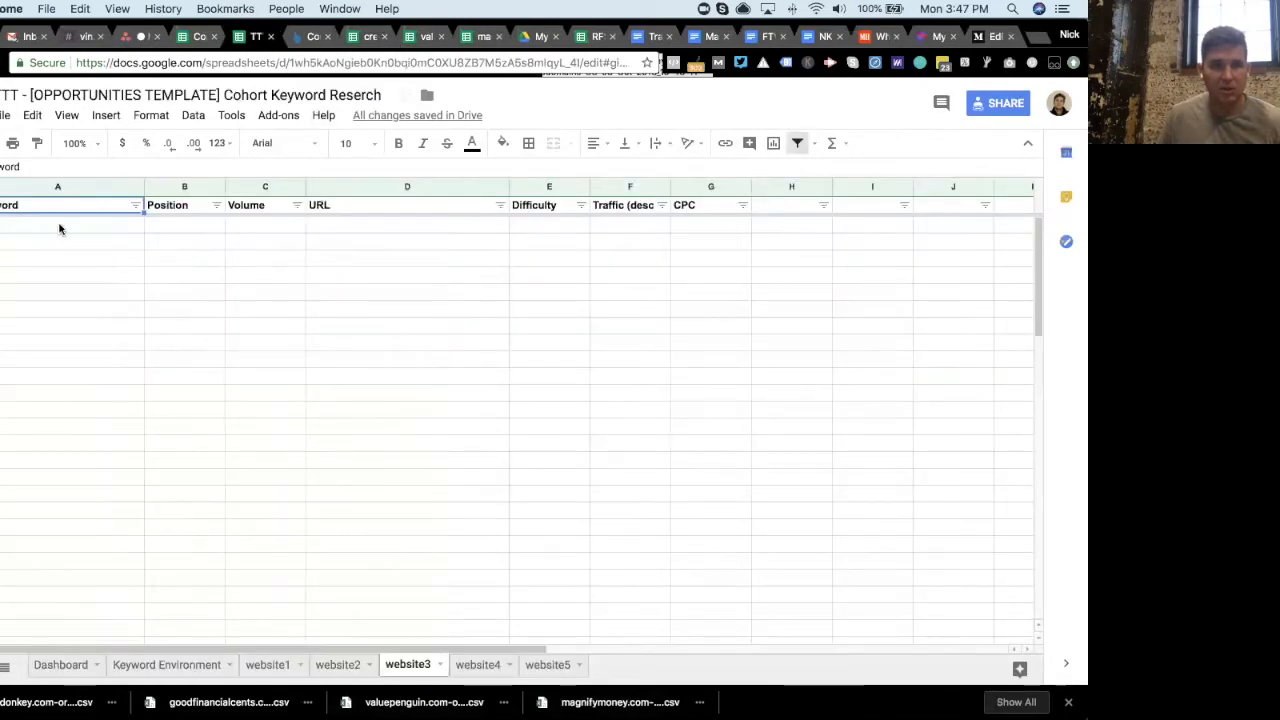
{"action": "left_click", "coordinate": [59, 229]}
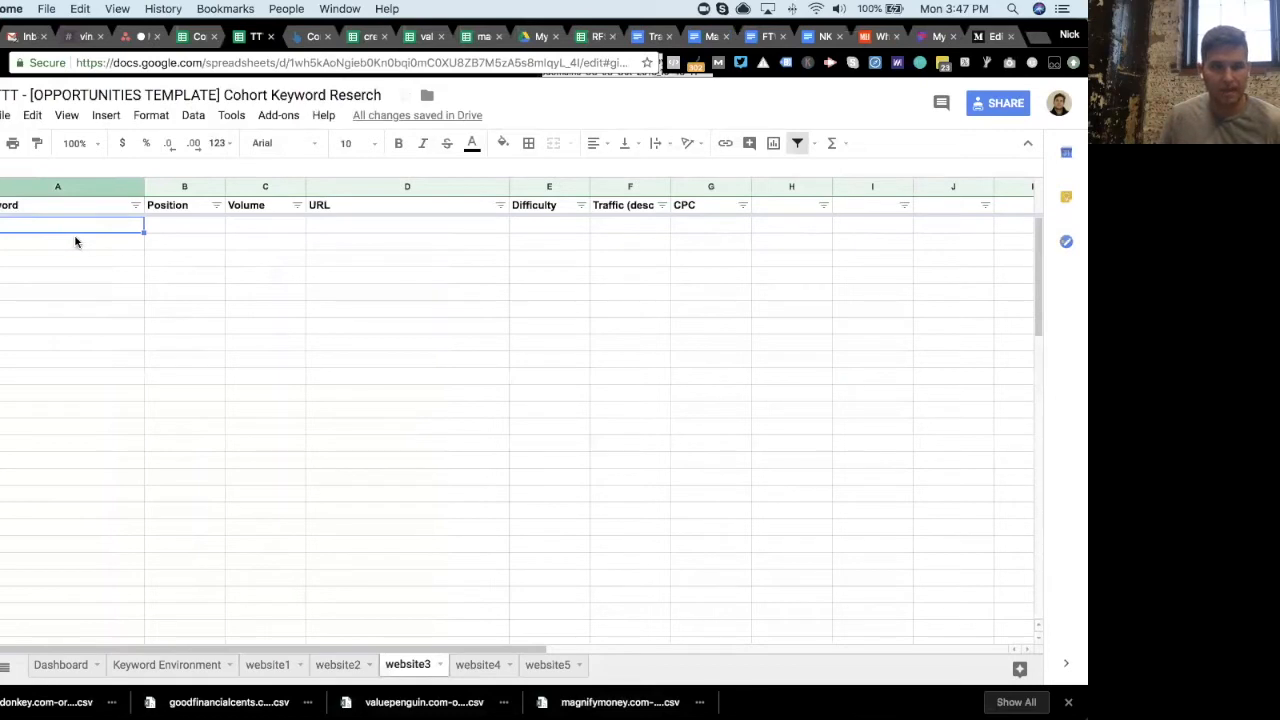
{"action": "key", "text": "super+v"}
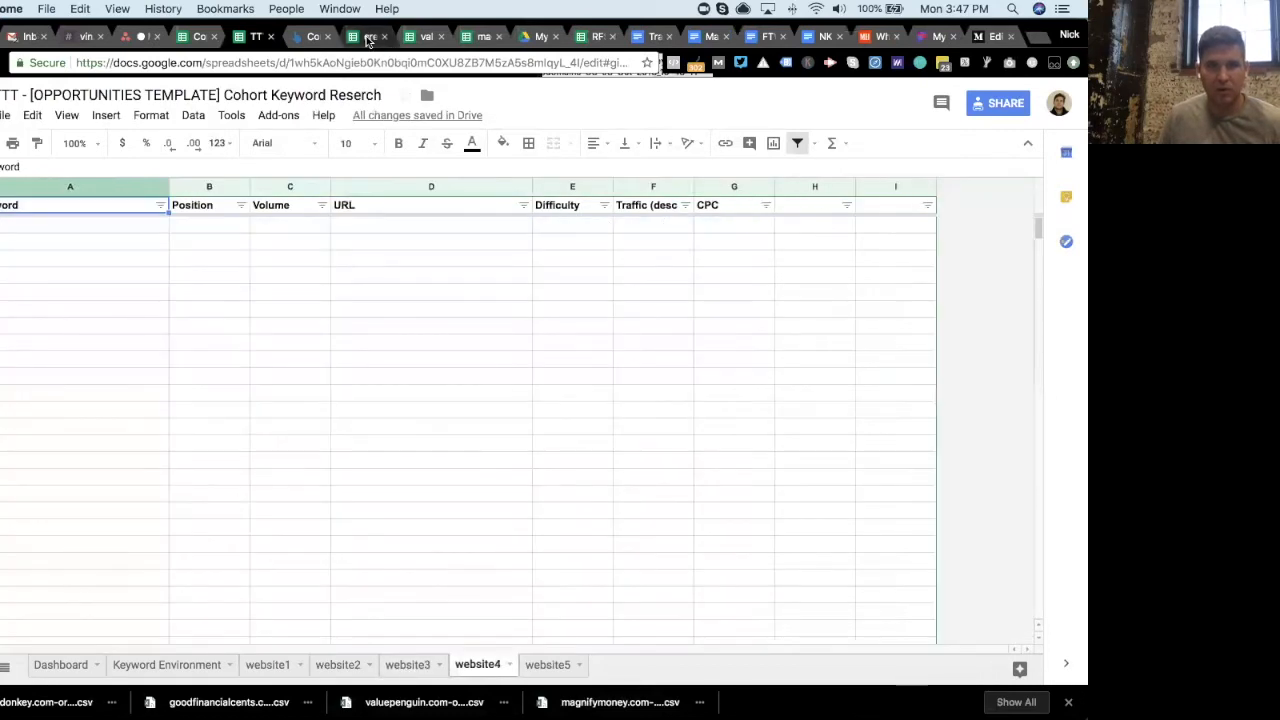
{"action": "left_click", "coordinate": [378, 40]}
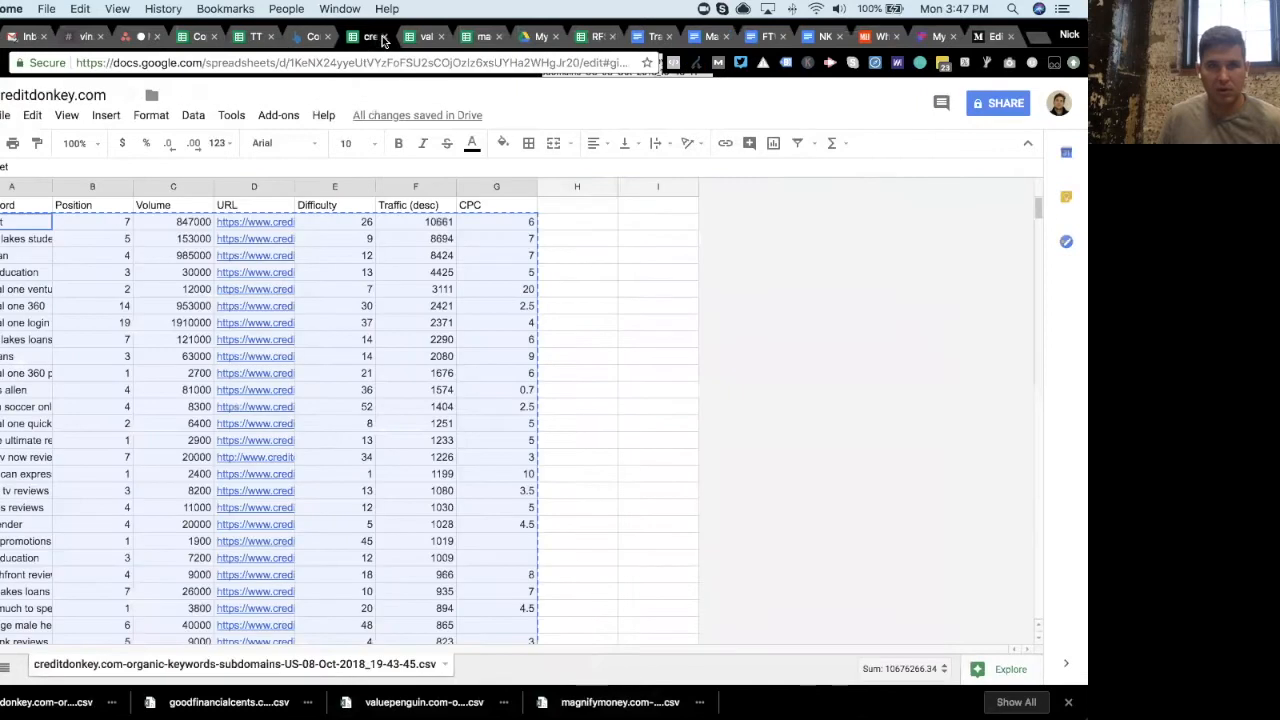
{"action": "left_click", "coordinate": [386, 37]}
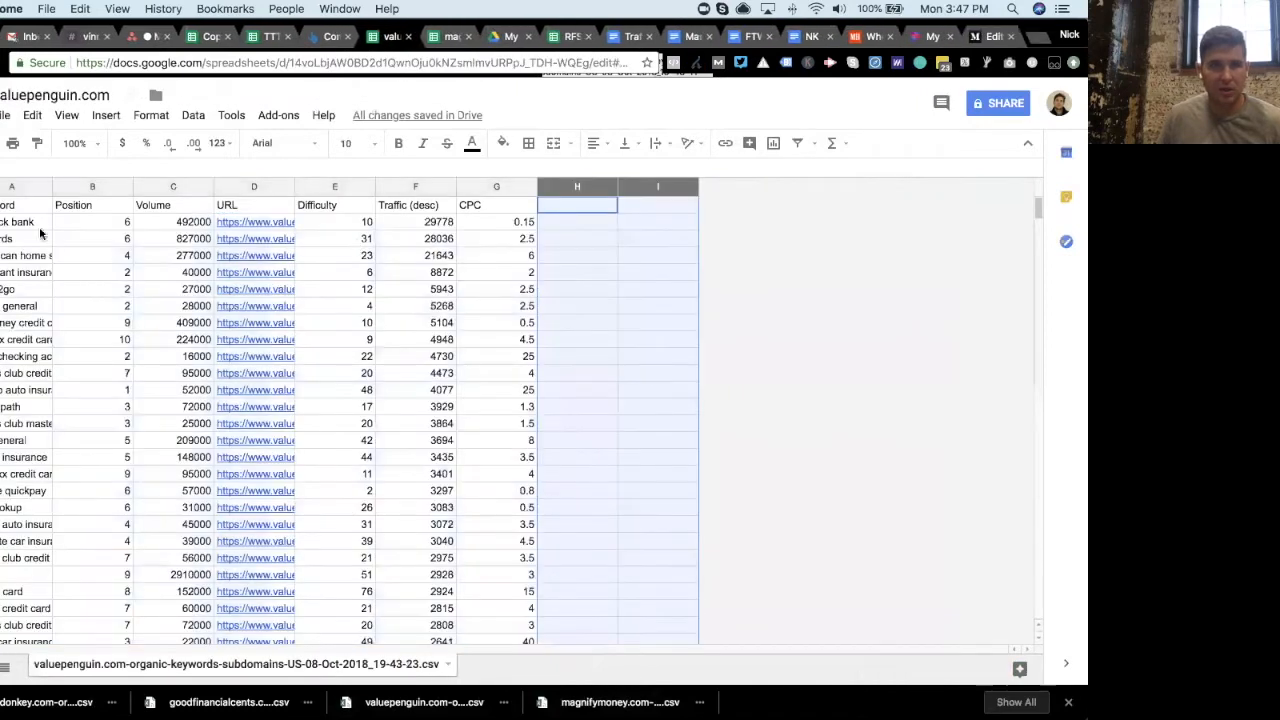
- Copy all valuepenguin.com keyword rows into the template's website4 tab, then close the valuepenguin.com spreadsheet
{"action": "left_click_drag", "start_coordinate": [1038, 209], "coordinate": [1003, 656]}
{"action": "left_click", "coordinate": [493, 557]}
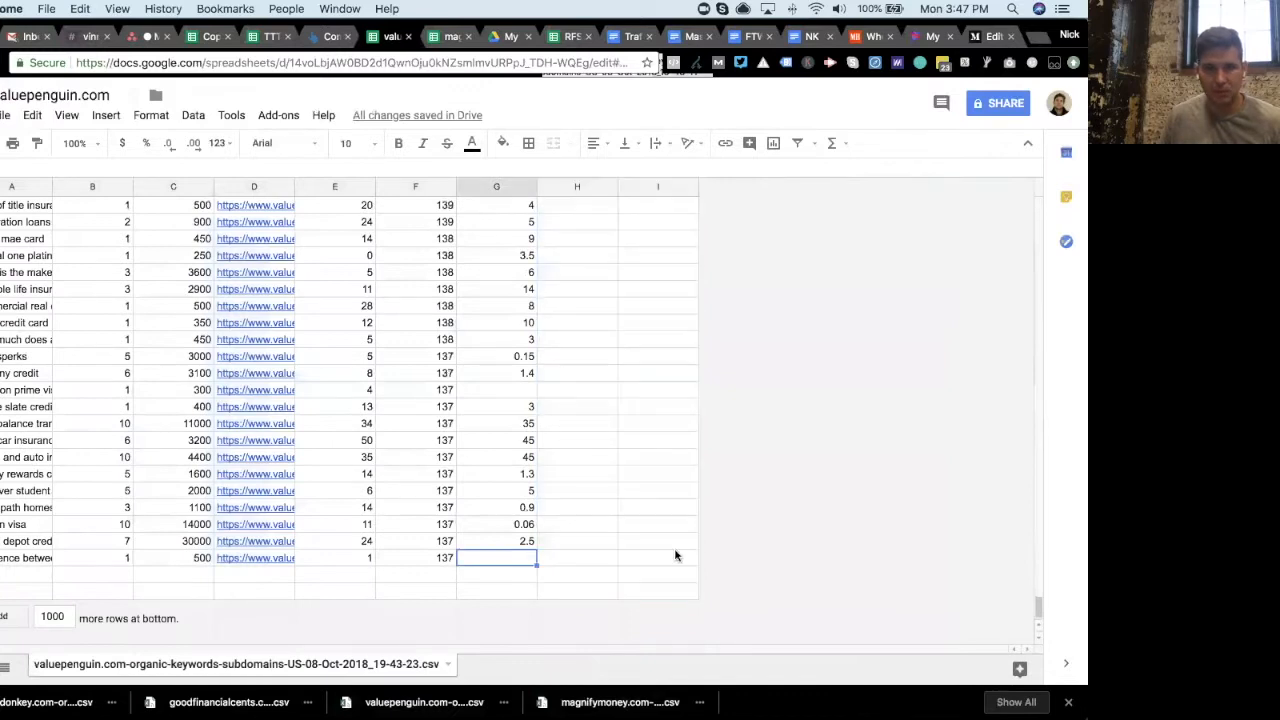
{"action": "left_click_drag", "start_coordinate": [1037, 606], "coordinate": [1037, 183]}
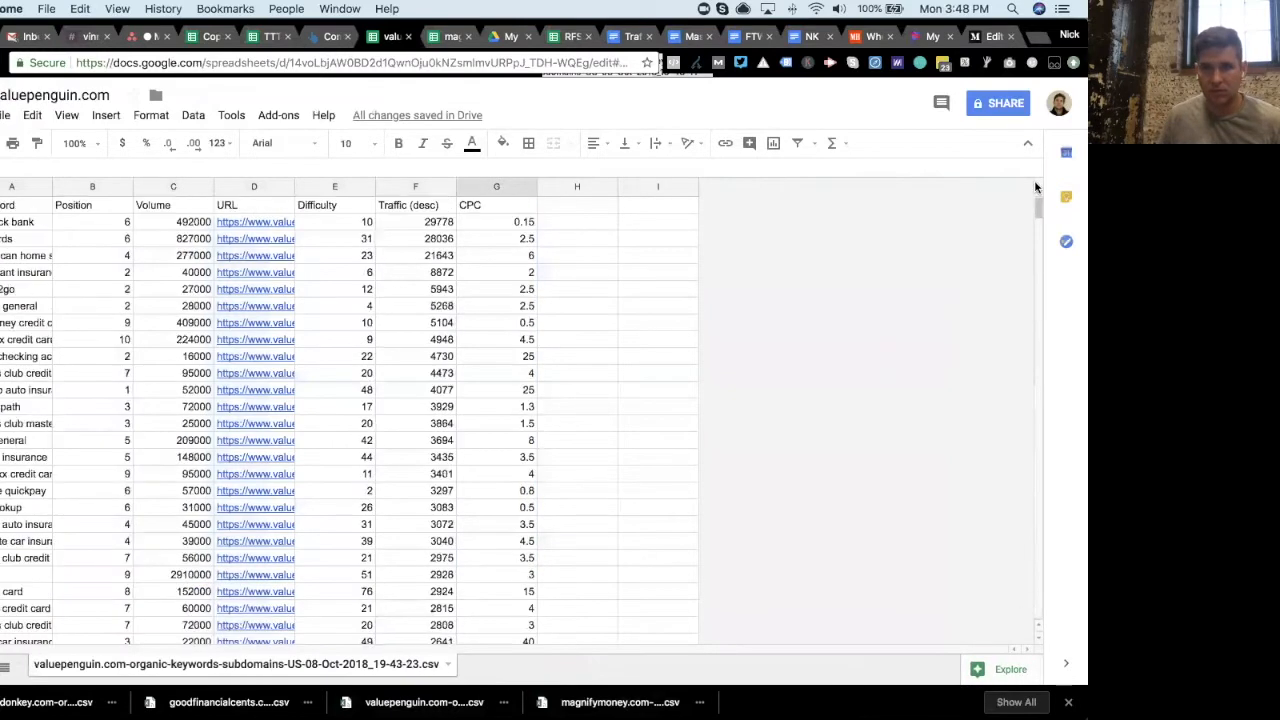
{"action": "left_click", "coordinate": [13, 222], "text": "shift"}
{"action": "key", "text": "ctrl+c"}
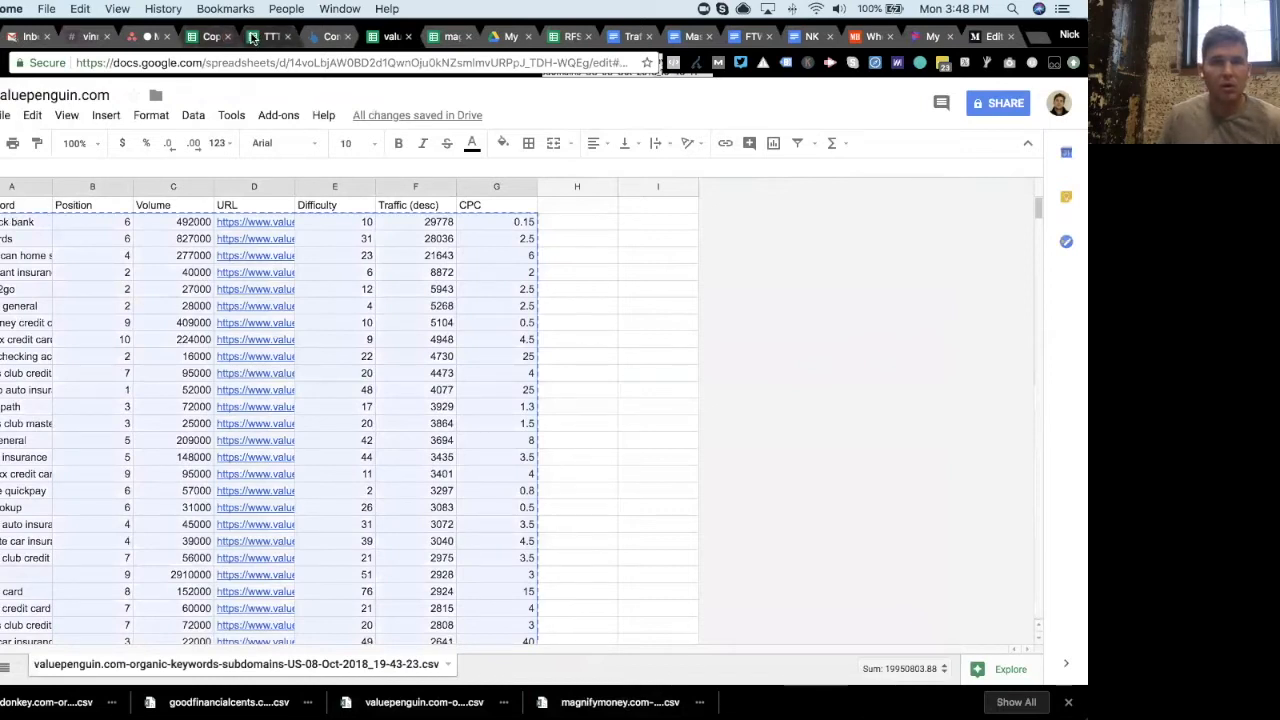
{"action": "left_click", "coordinate": [253, 37]}
{"action": "left_click", "coordinate": [115, 229]}
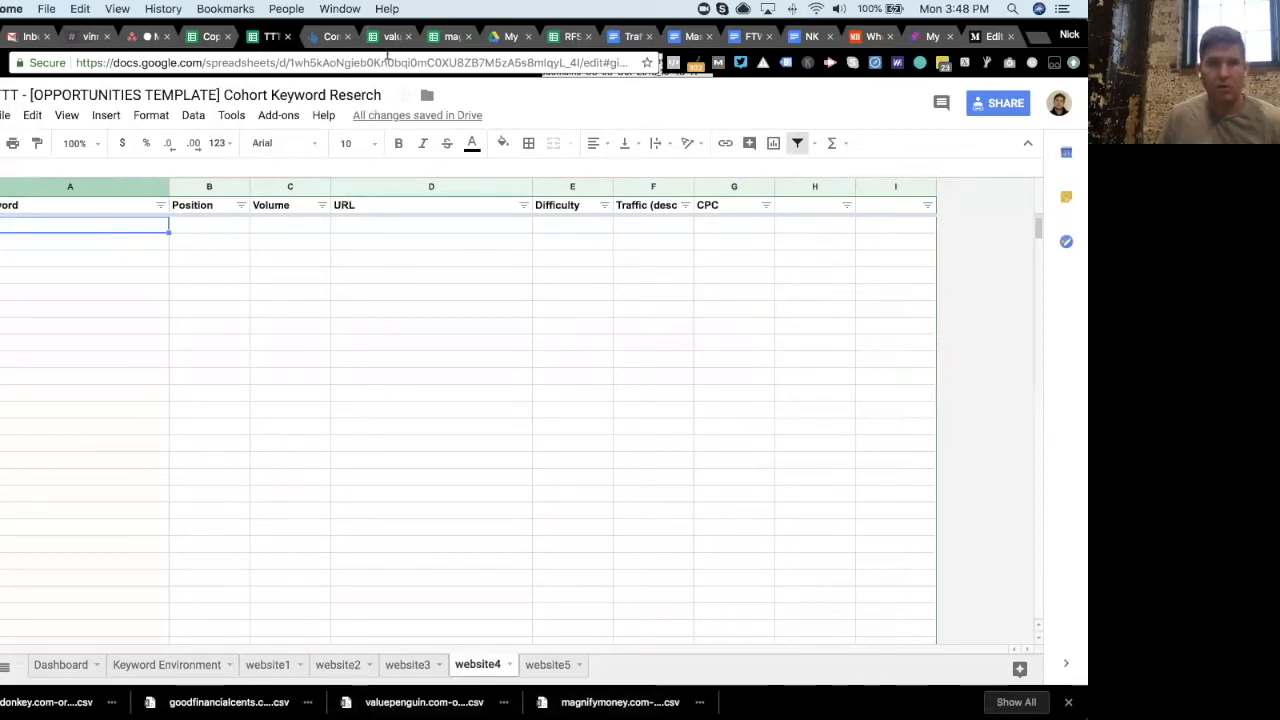
{"action": "key", "text": "ctrl+v"}
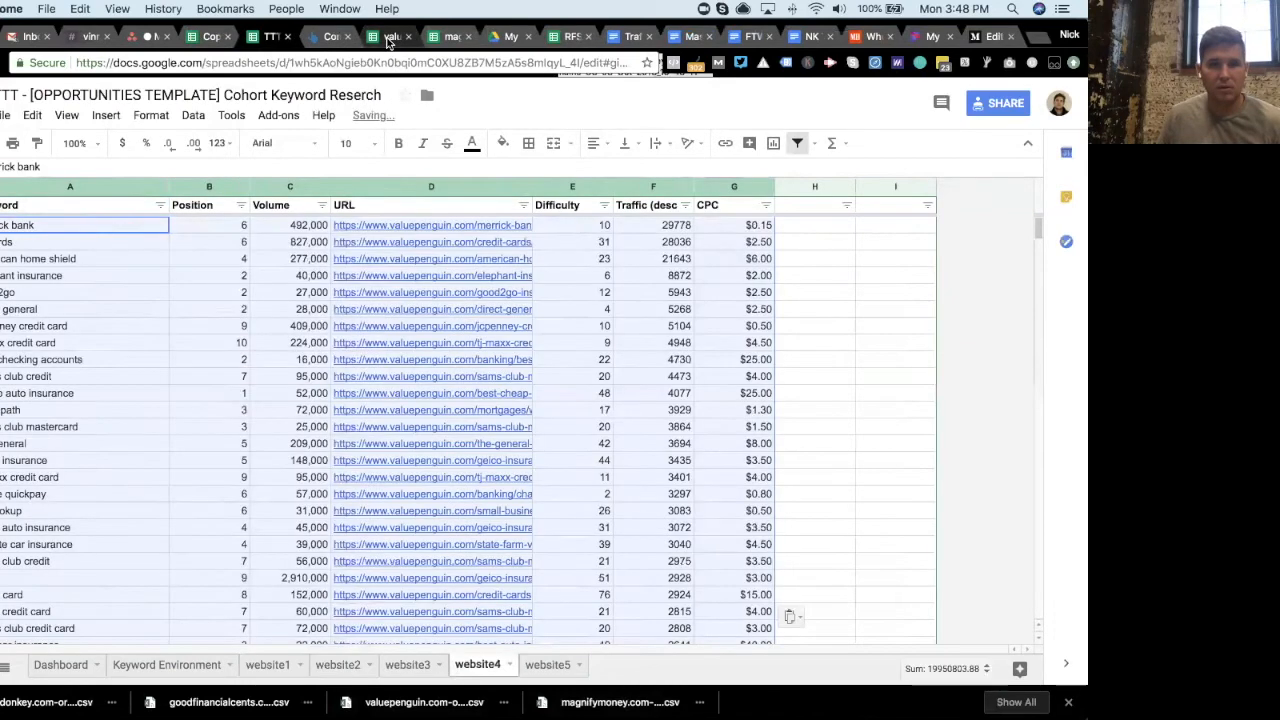
{"action": "left_click", "coordinate": [395, 38]}
{"action": "left_click", "coordinate": [408, 36]}
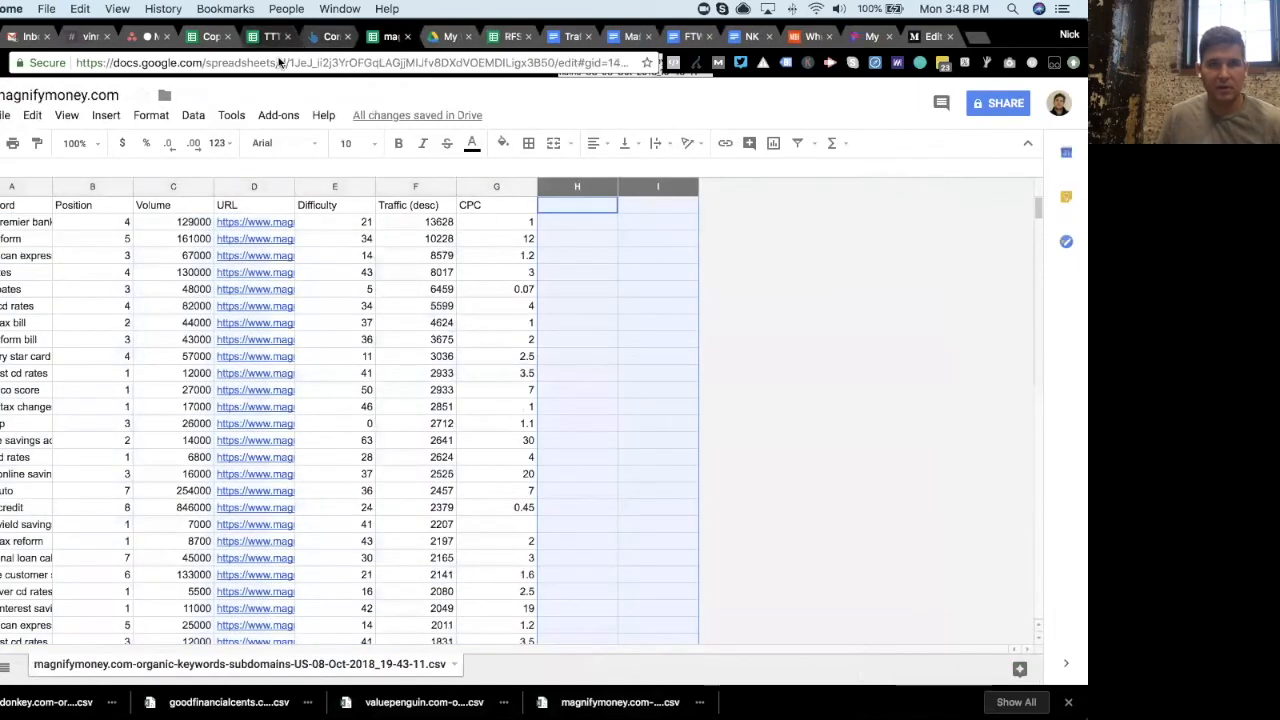
- Copy all magnifymoney.com keyword rows and paste them into the template's website5 tab
{"action": "left_click", "coordinate": [278, 36]}
{"action": "left_click", "coordinate": [550, 668]}
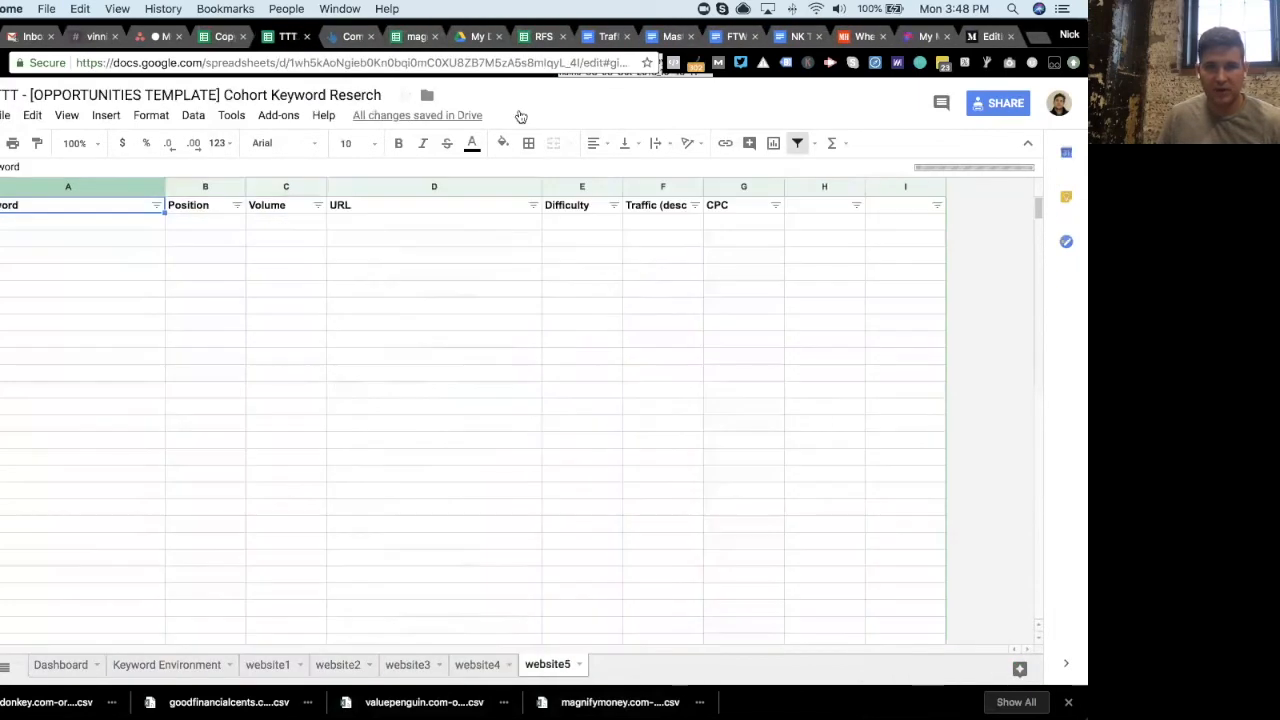
{"action": "left_click", "coordinate": [412, 37]}
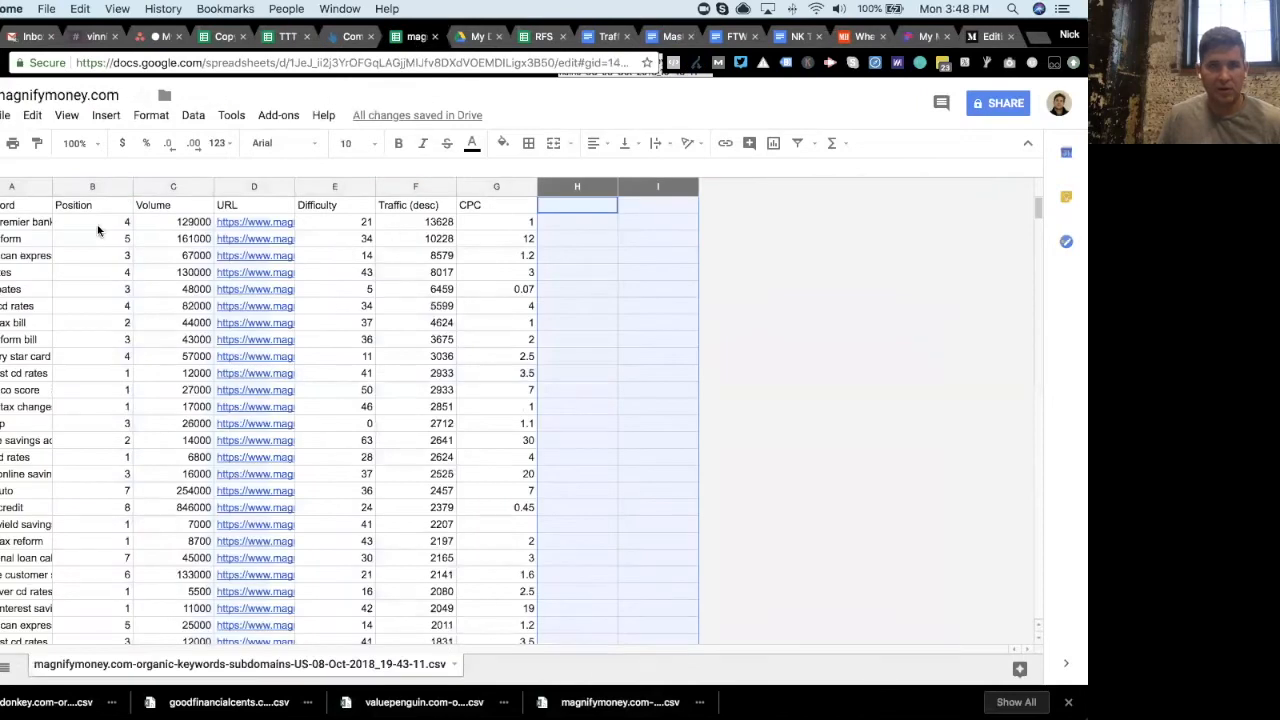
{"action": "left_click", "coordinate": [45, 224]}
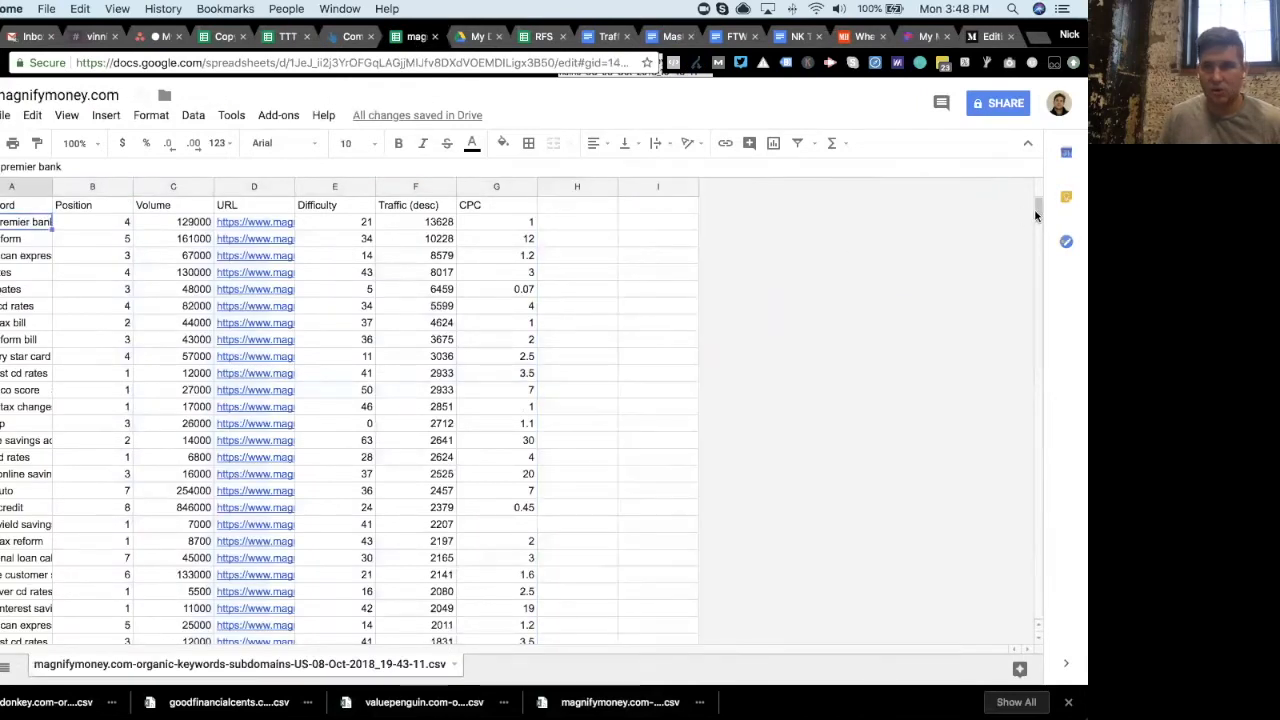
{"action": "scroll", "coordinate": [1038, 290], "scroll_direction": "down", "scroll_amount": 4}
{"action": "scroll", "coordinate": [1038, 292], "scroll_direction": "down", "scroll_amount": 20}
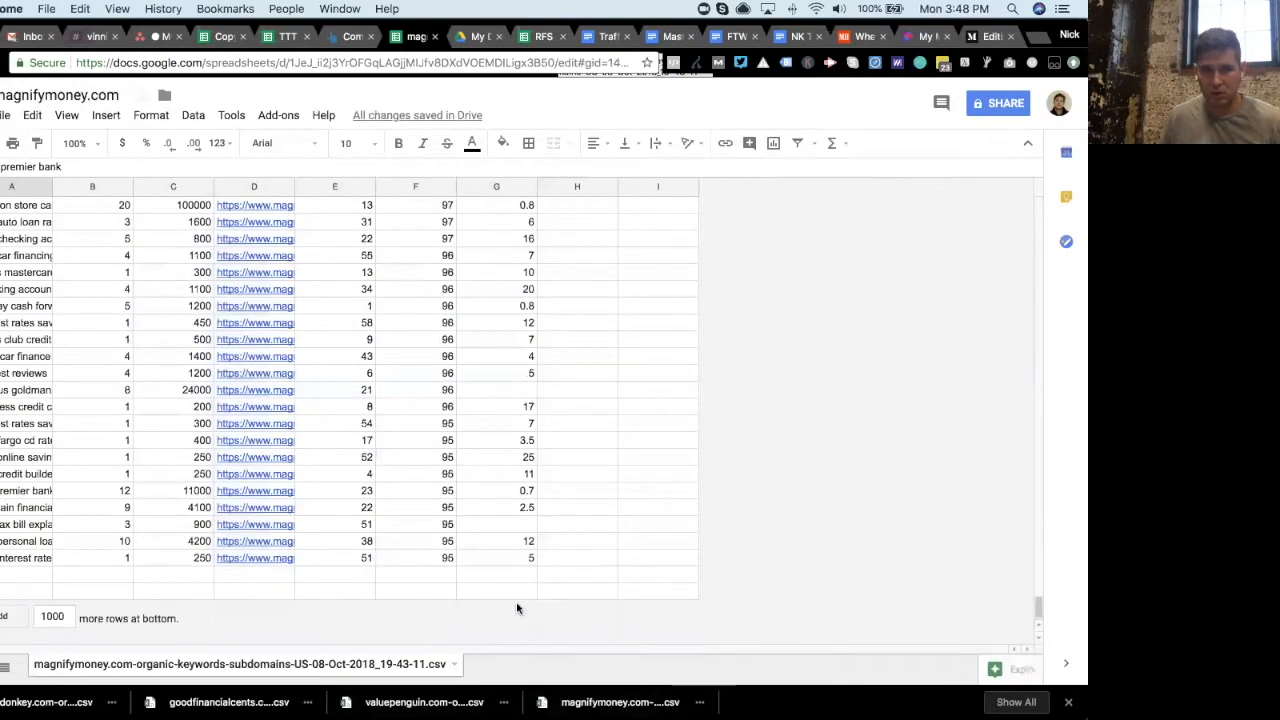
{"action": "left_click", "coordinate": [503, 556], "text": "shift"}
{"action": "key", "text": "ctrl+c"}
{"action": "left_click", "coordinate": [286, 36]}
{"action": "left_click", "coordinate": [123, 230]}
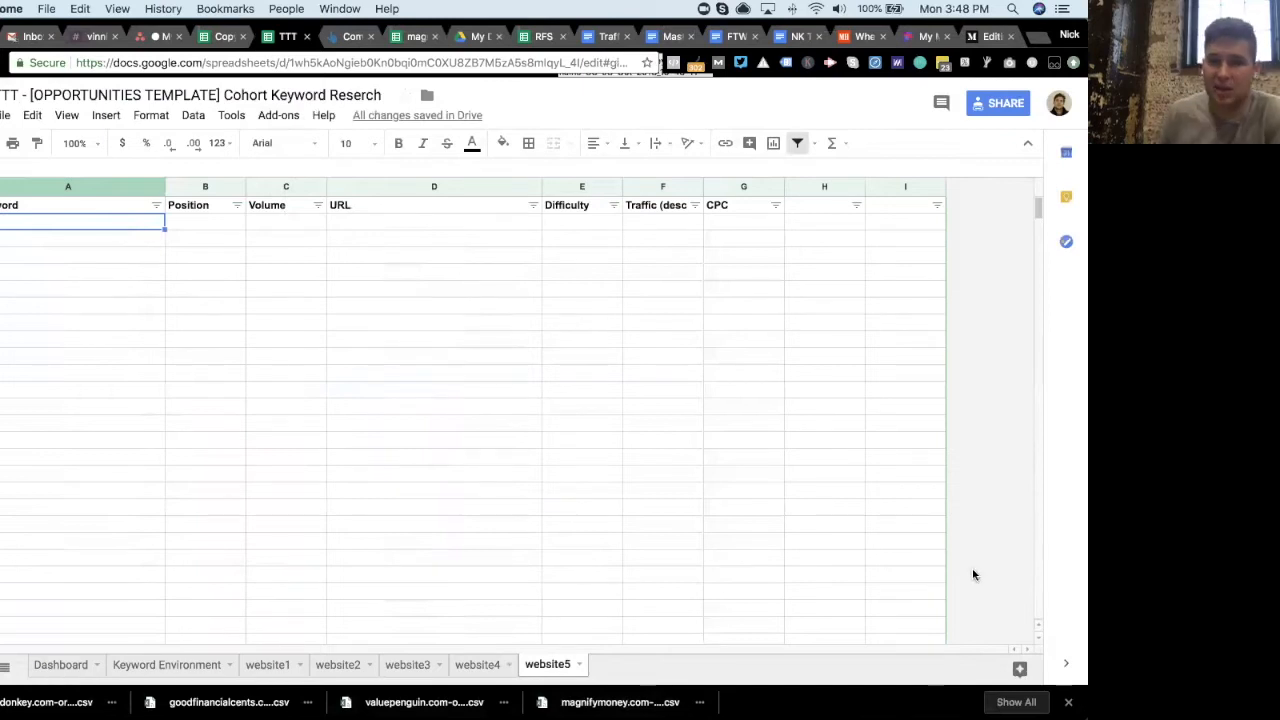
{"action": "key", "text": "super+v"}
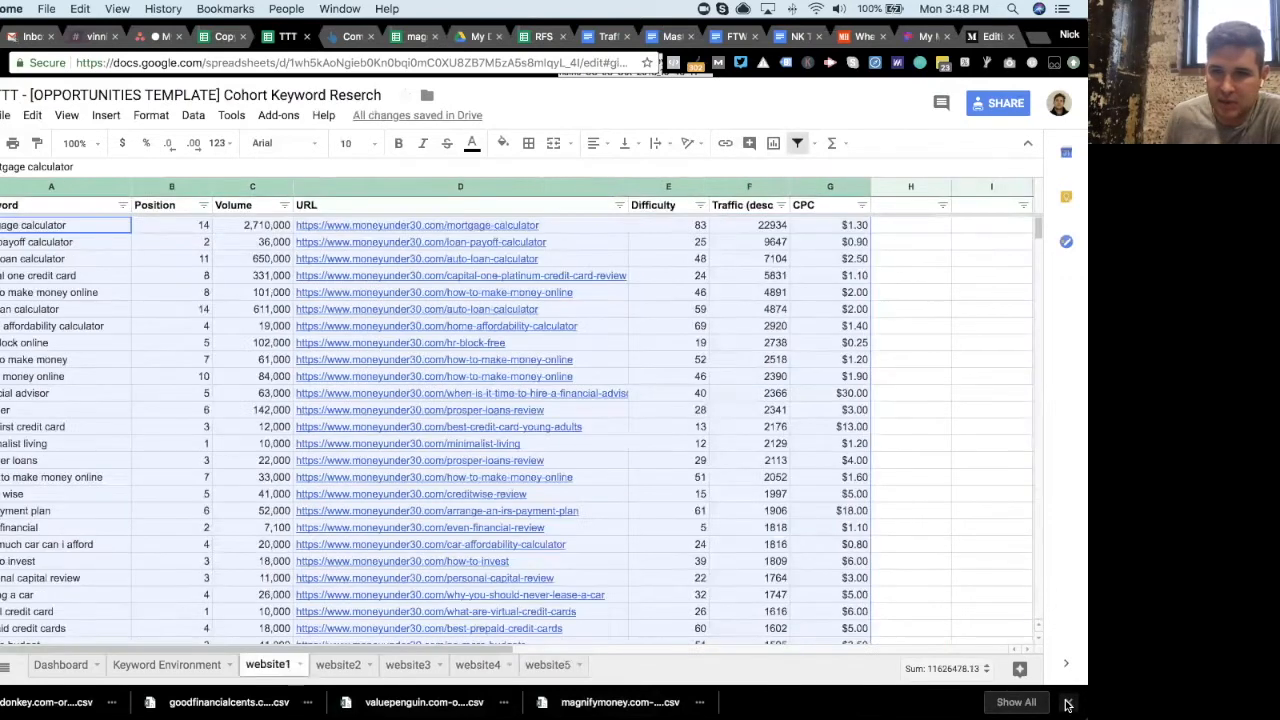
{"action": "left_click", "coordinate": [1068, 705]}
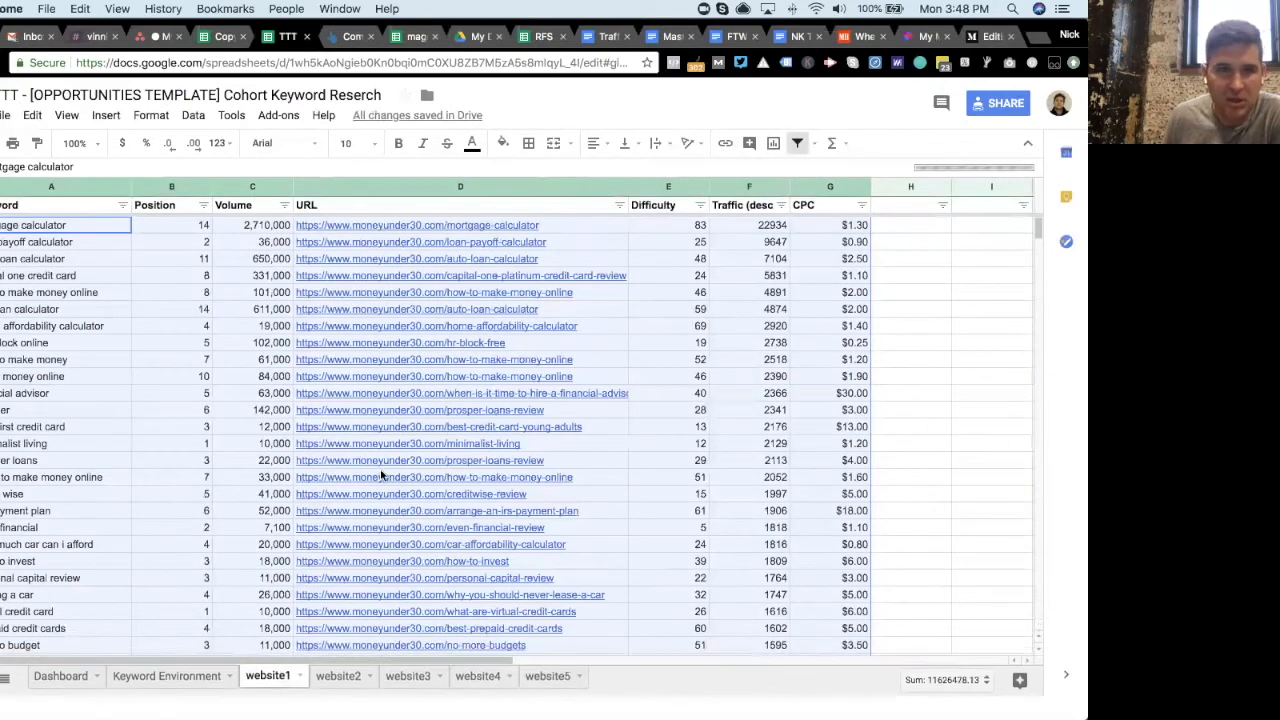
{"action": "left_click", "coordinate": [647, 330]}
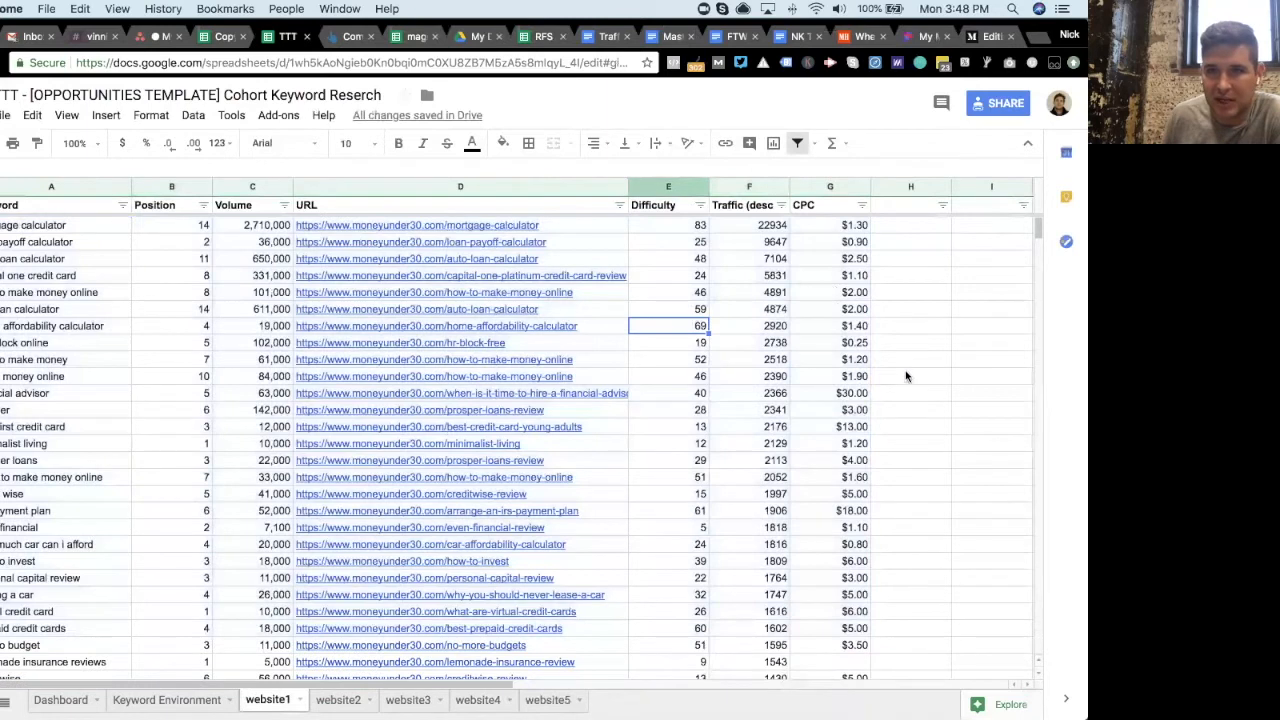
{"action": "scroll", "coordinate": [868, 394], "scroll_direction": "down", "scroll_amount": 1}
{"action": "scroll", "coordinate": [850, 290], "scroll_direction": "up", "scroll_amount": 1}
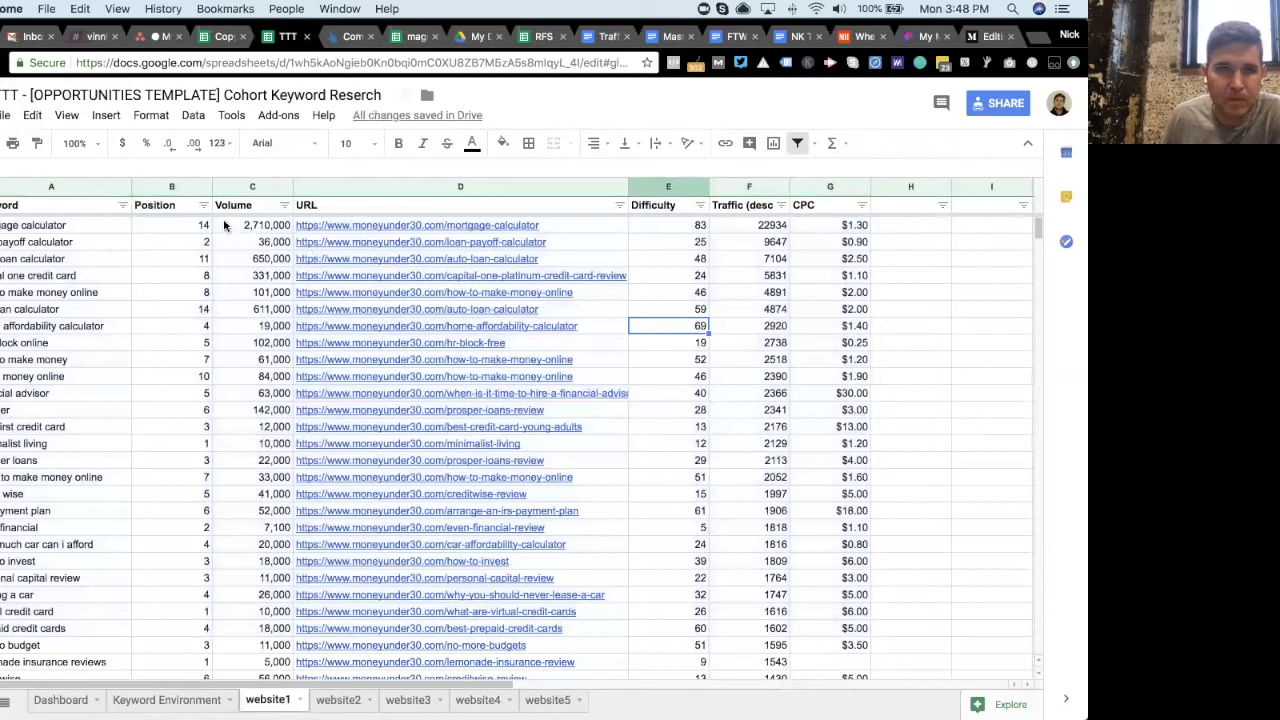
- Try sorting the website1 keywords by traffic and by volume in both directions
{"action": "left_click", "coordinate": [784, 212]}
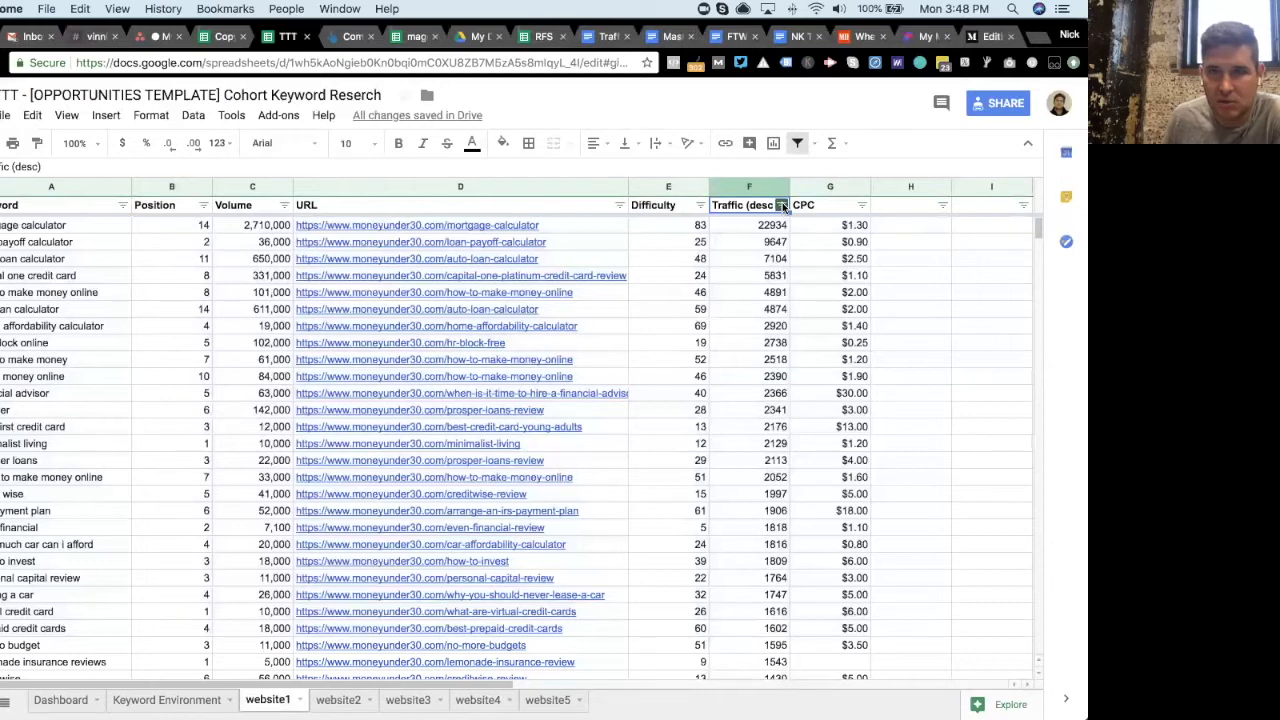
{"action": "left_click", "coordinate": [782, 205]}
{"action": "left_click", "coordinate": [751, 231]}
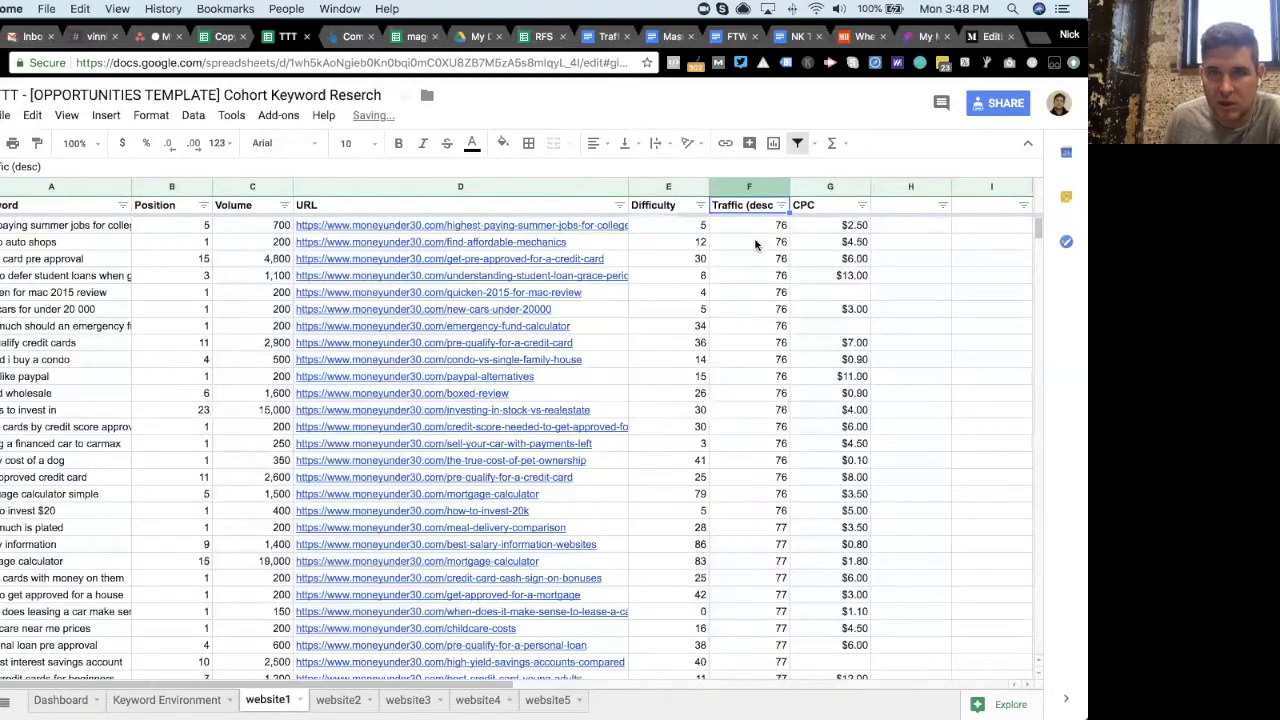
{"action": "left_click", "coordinate": [782, 205]}
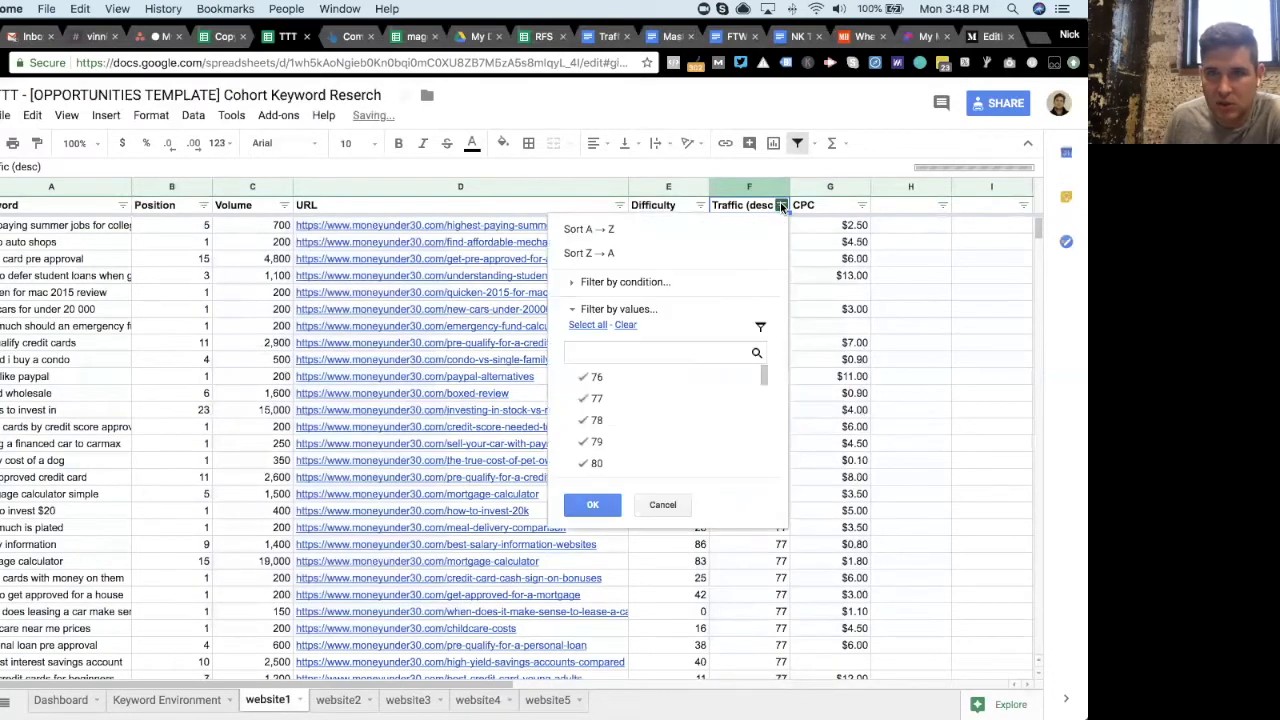
{"action": "left_click", "coordinate": [741, 255]}
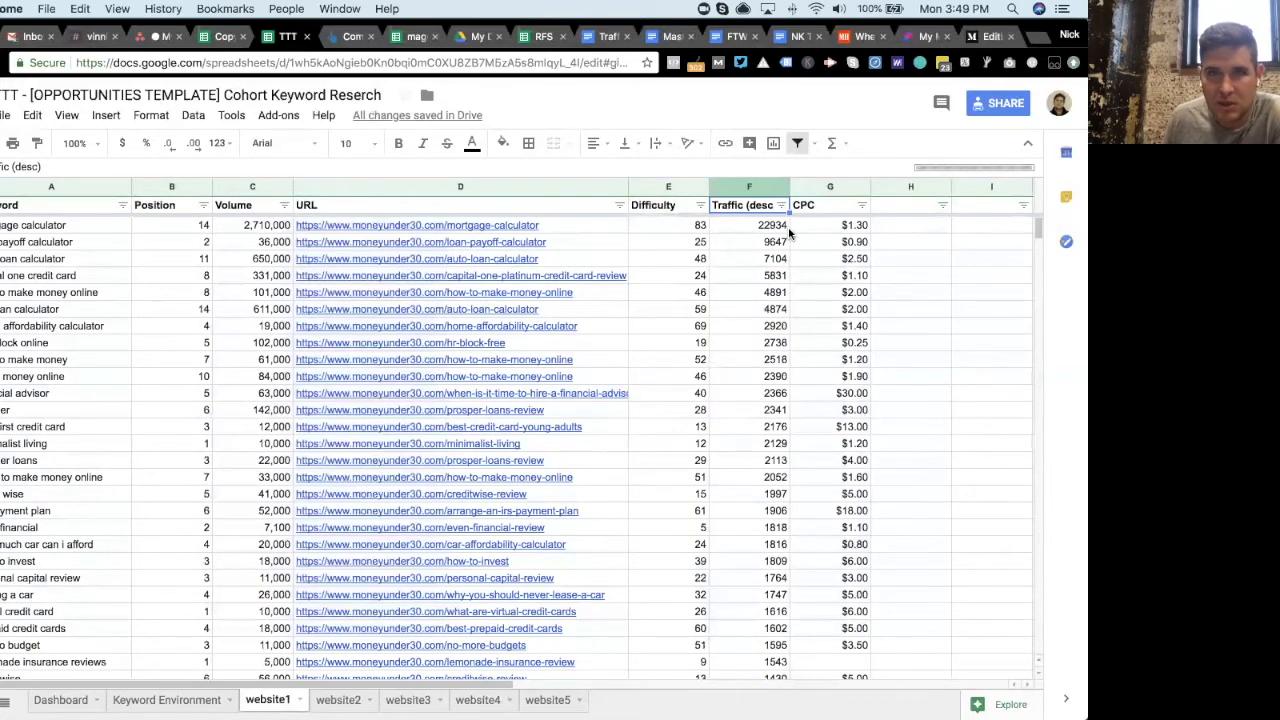
{"action": "left_click", "coordinate": [284, 205]}
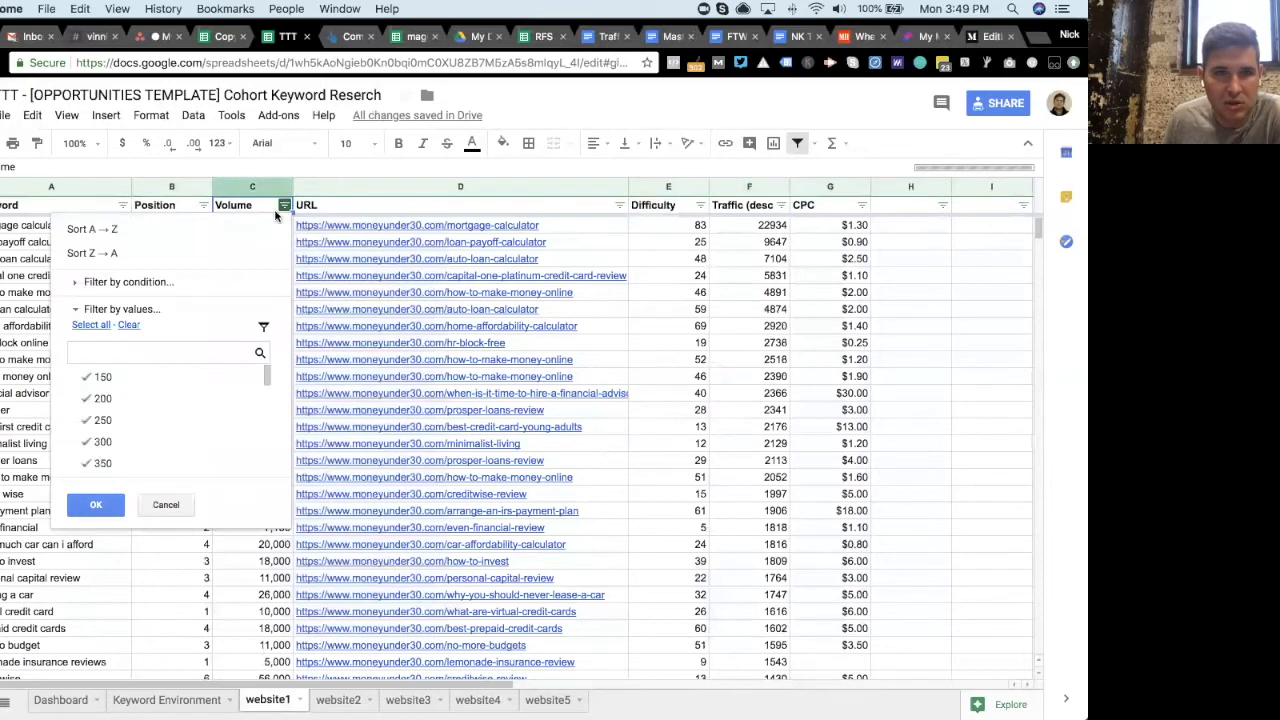
{"action": "left_click", "coordinate": [244, 255]}
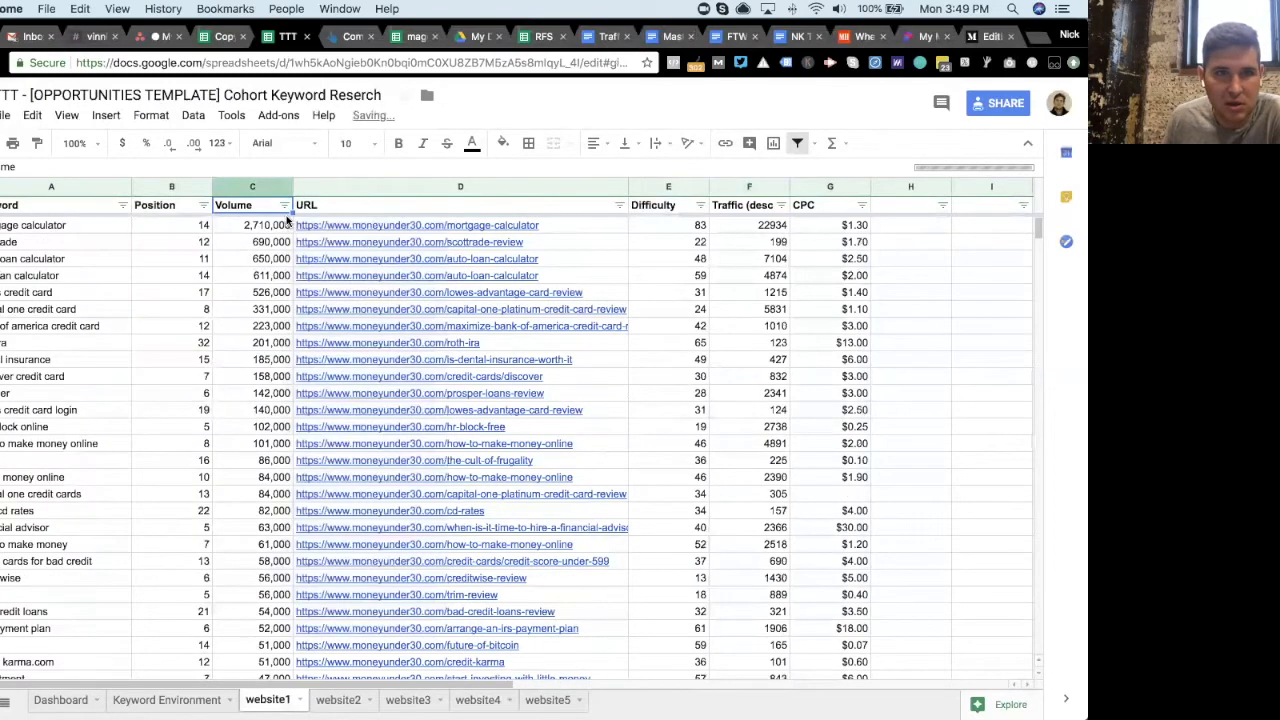
{"action": "left_click", "coordinate": [284, 205]}
{"action": "left_click", "coordinate": [260, 230]}
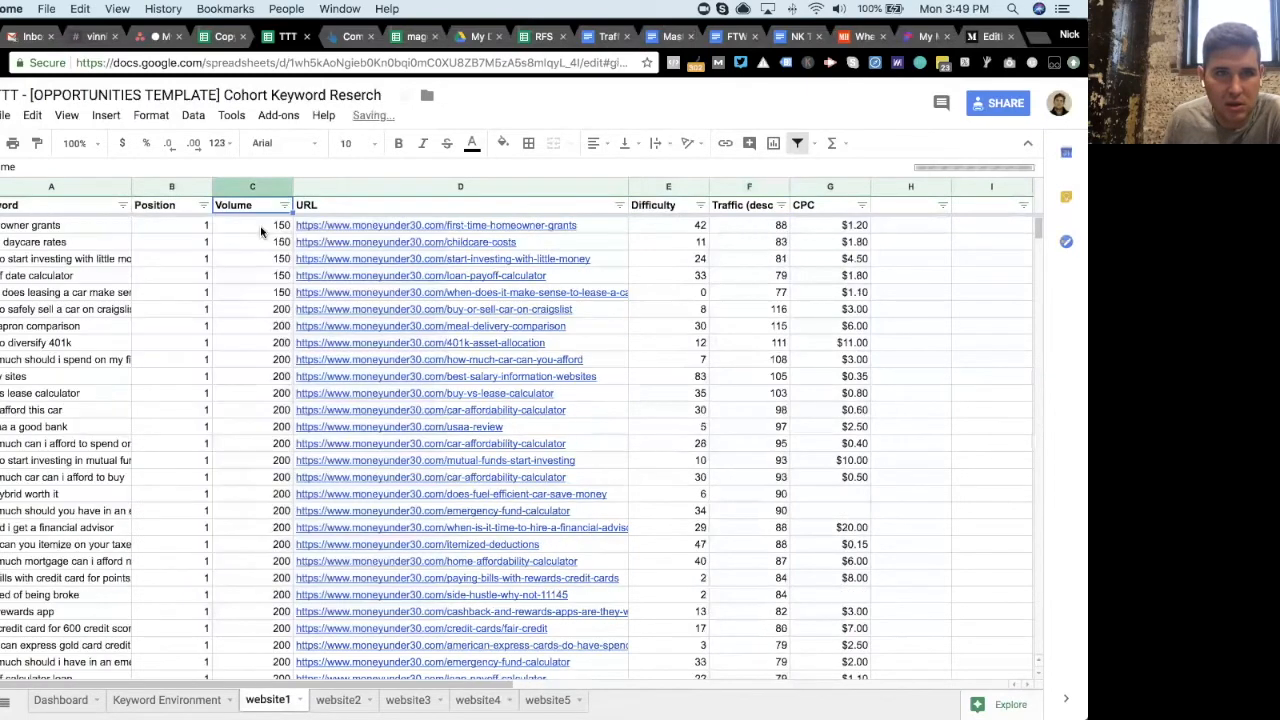
- Sort the website1 keywords by CPC ascending to gather the rows with blank CPC values
{"action": "left_click", "coordinate": [862, 205]}
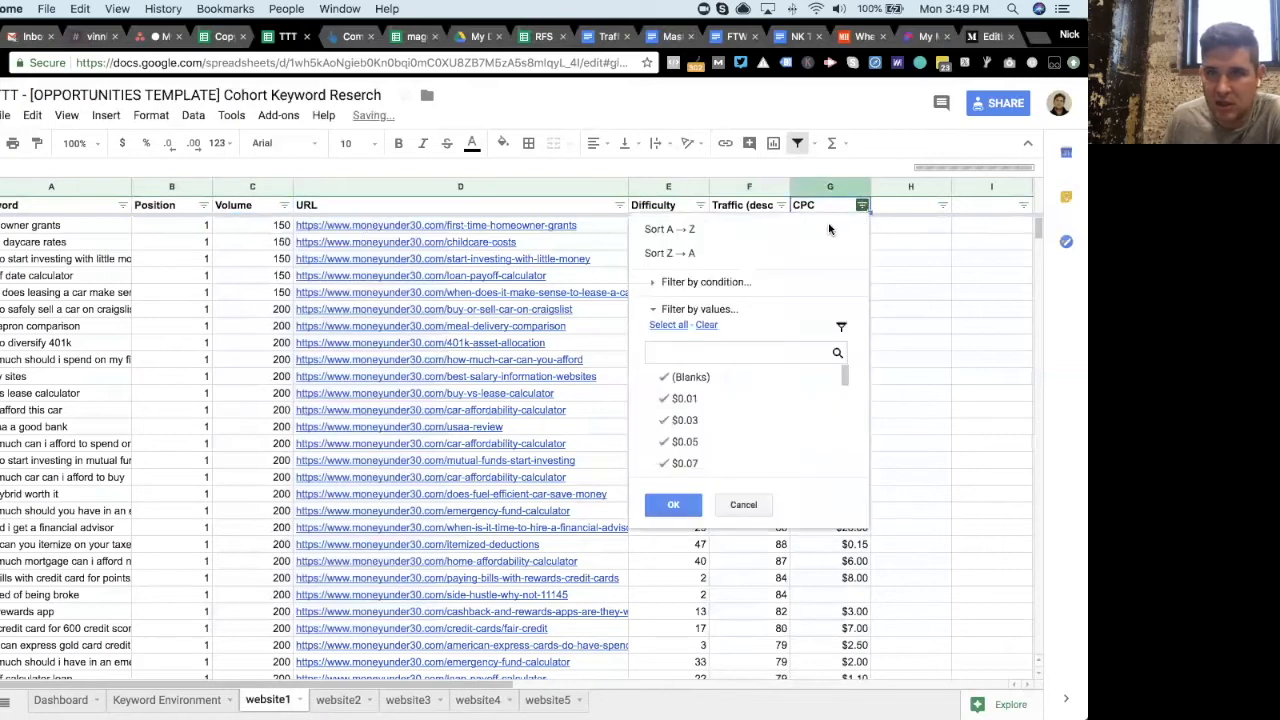
{"action": "left_click", "coordinate": [826, 230]}
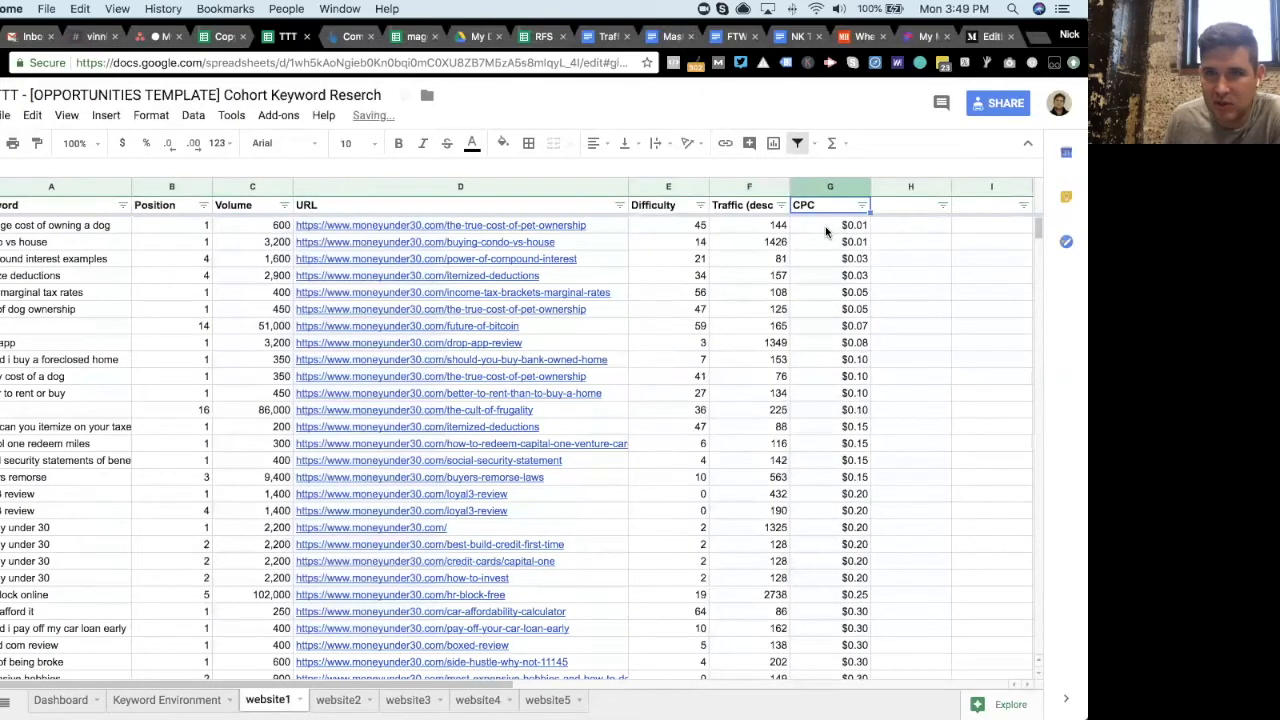
{"action": "left_click_drag", "start_coordinate": [1037, 229], "coordinate": [1036, 242]}
{"action": "left_click_drag", "start_coordinate": [1027, 310], "coordinate": [1005, 598]}
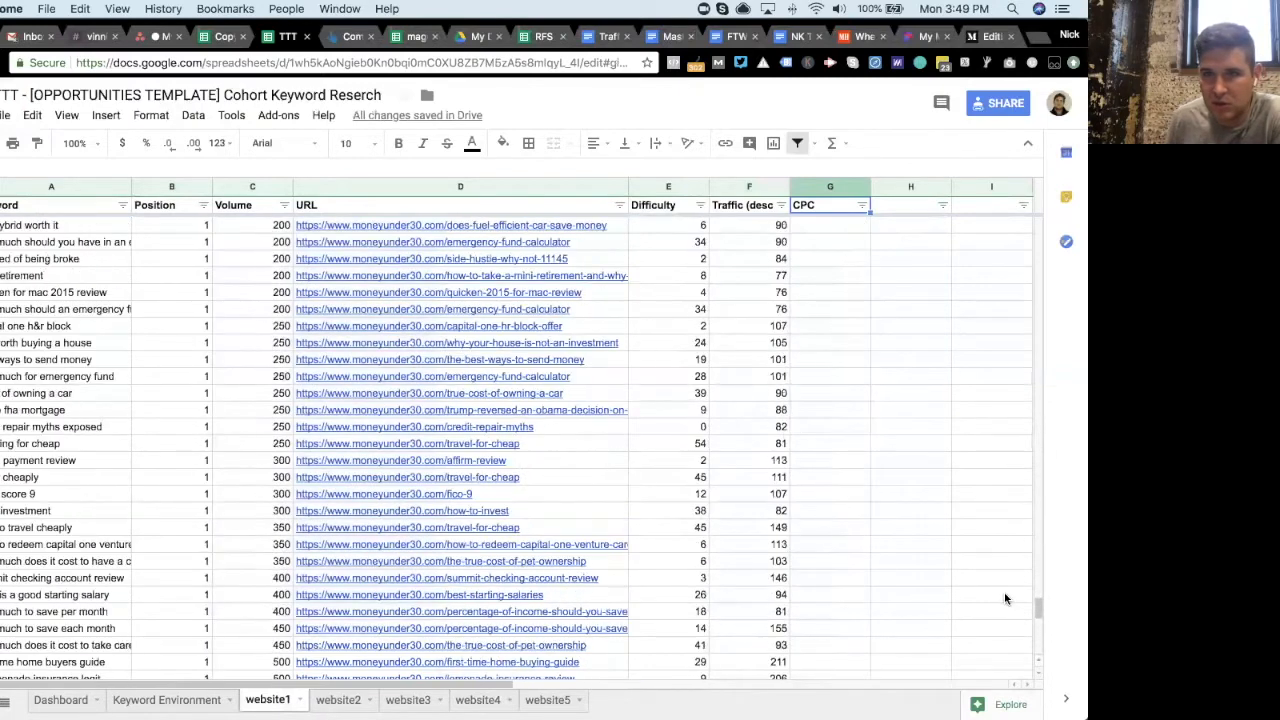
- Enter 0 in the first blank CPC cell on website1 and fill it down through all remaining blank CPC cells
{"action": "left_click", "coordinate": [832, 477]}
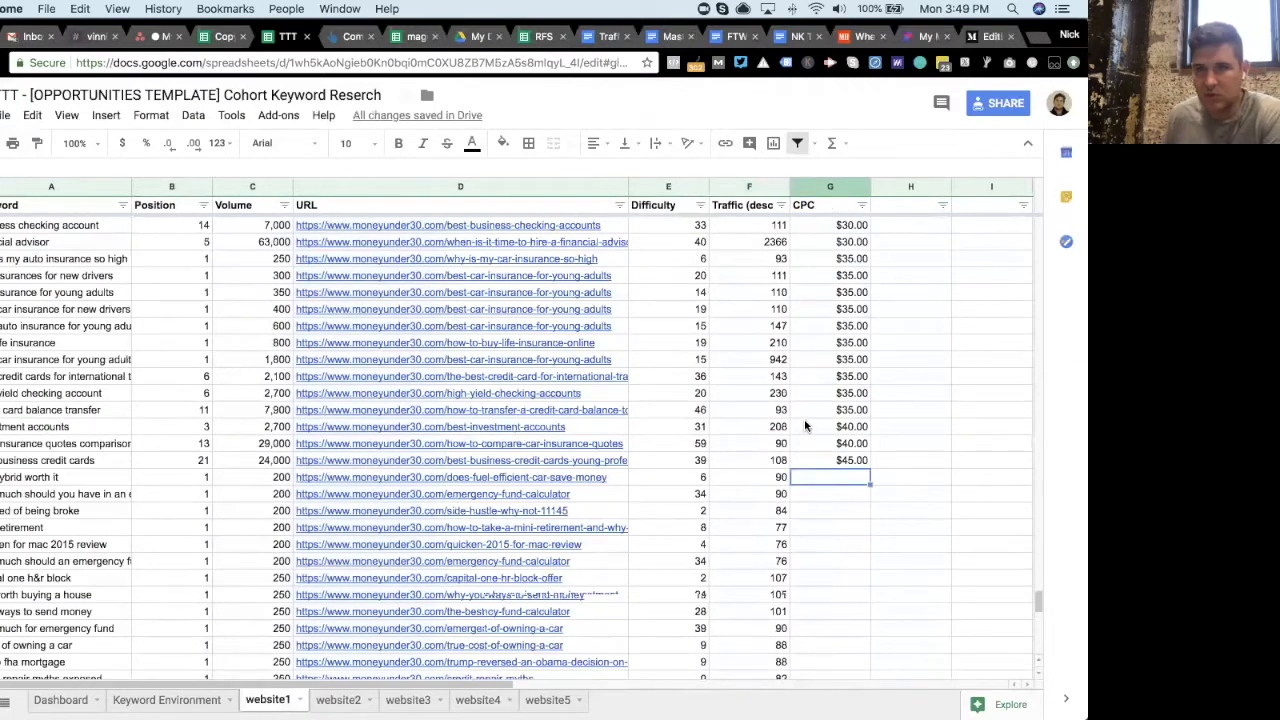
{"action": "scroll", "coordinate": [806, 426], "scroll_direction": "down", "scroll_amount": 2}
{"action": "type", "text": "0"}
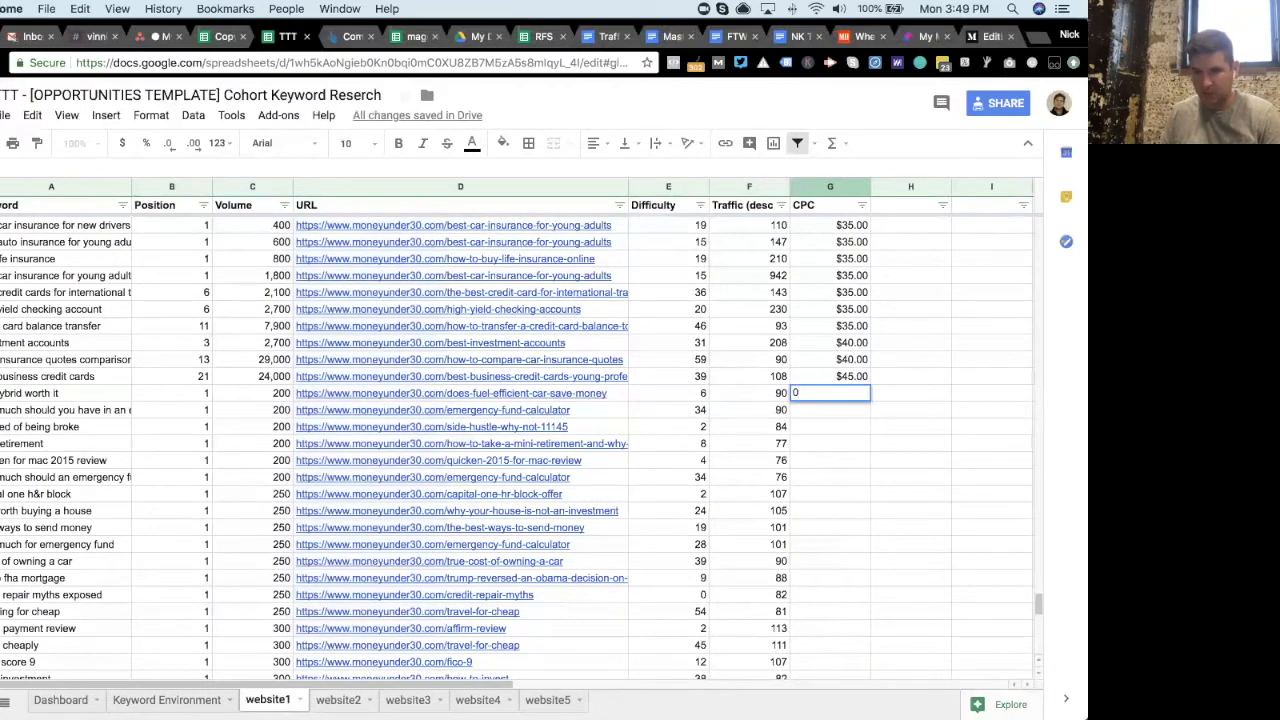
{"action": "key", "text": "Return"}
{"action": "left_click", "coordinate": [865, 392]}
{"action": "left_click_drag", "start_coordinate": [870, 399], "coordinate": [849, 652]}
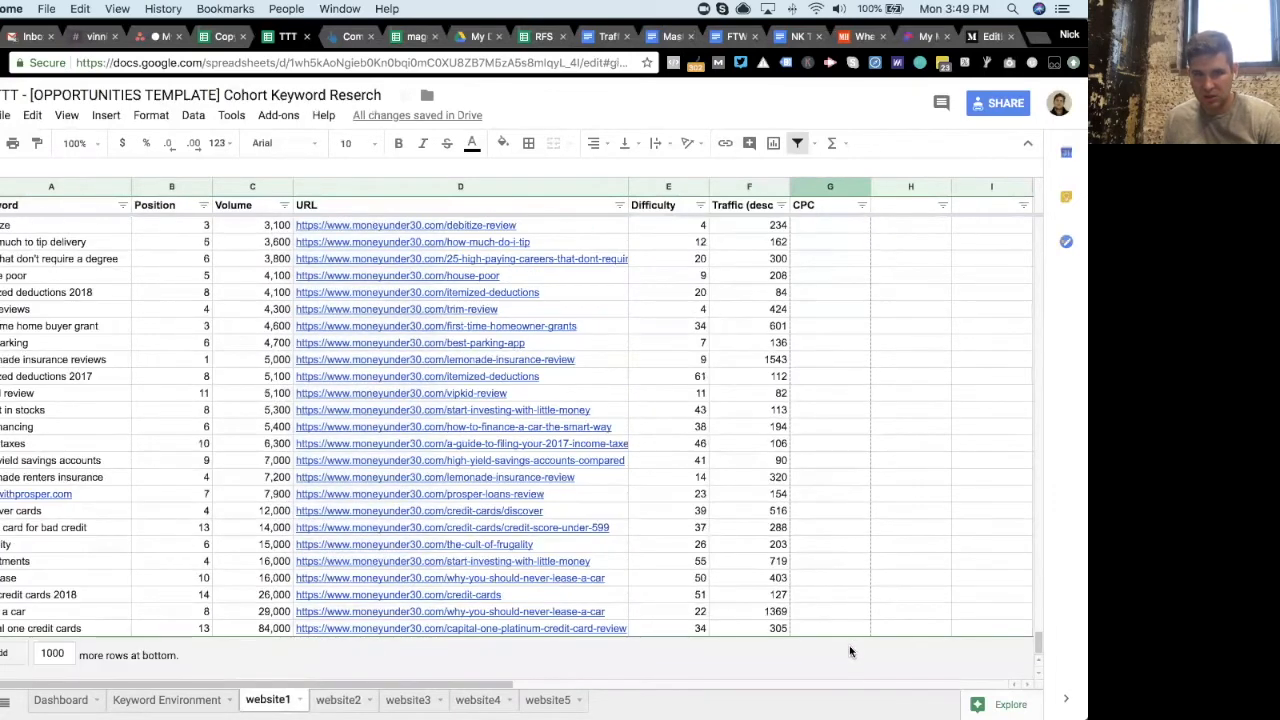
{"action": "left_click_drag", "start_coordinate": [853, 598], "coordinate": [853, 598]}
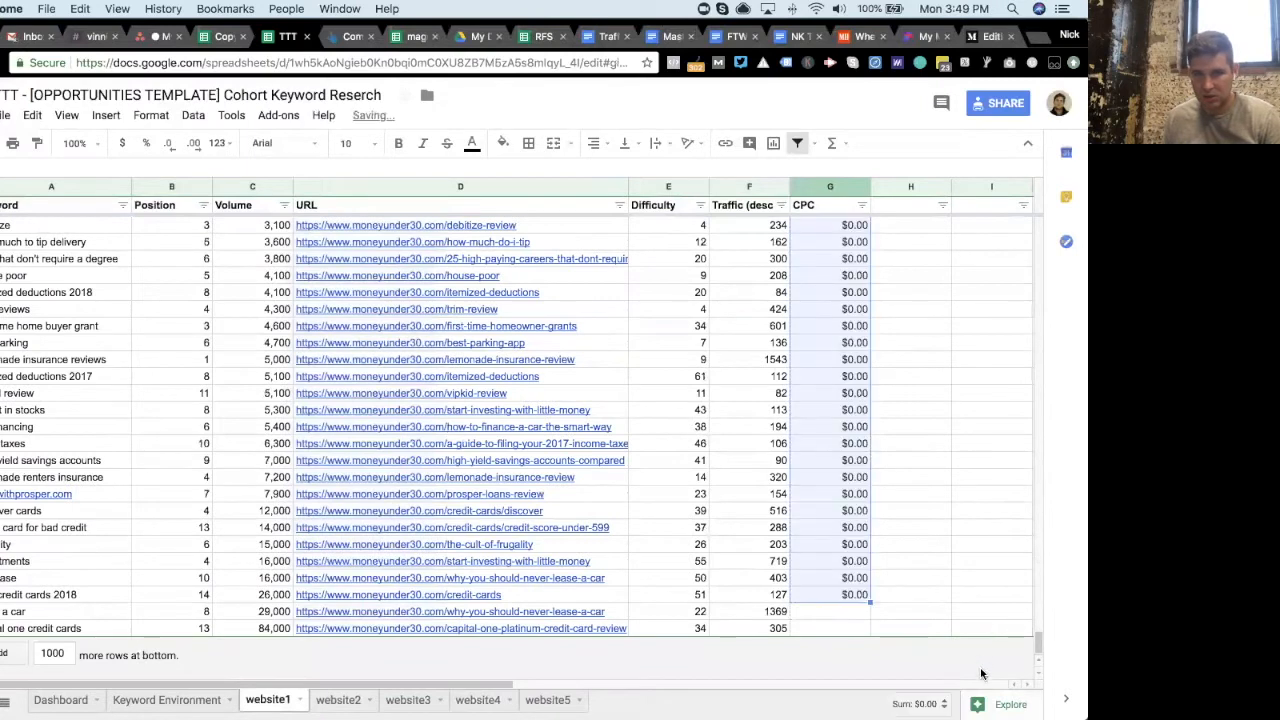
{"action": "left_click_drag", "start_coordinate": [870, 601], "coordinate": [870, 630]}
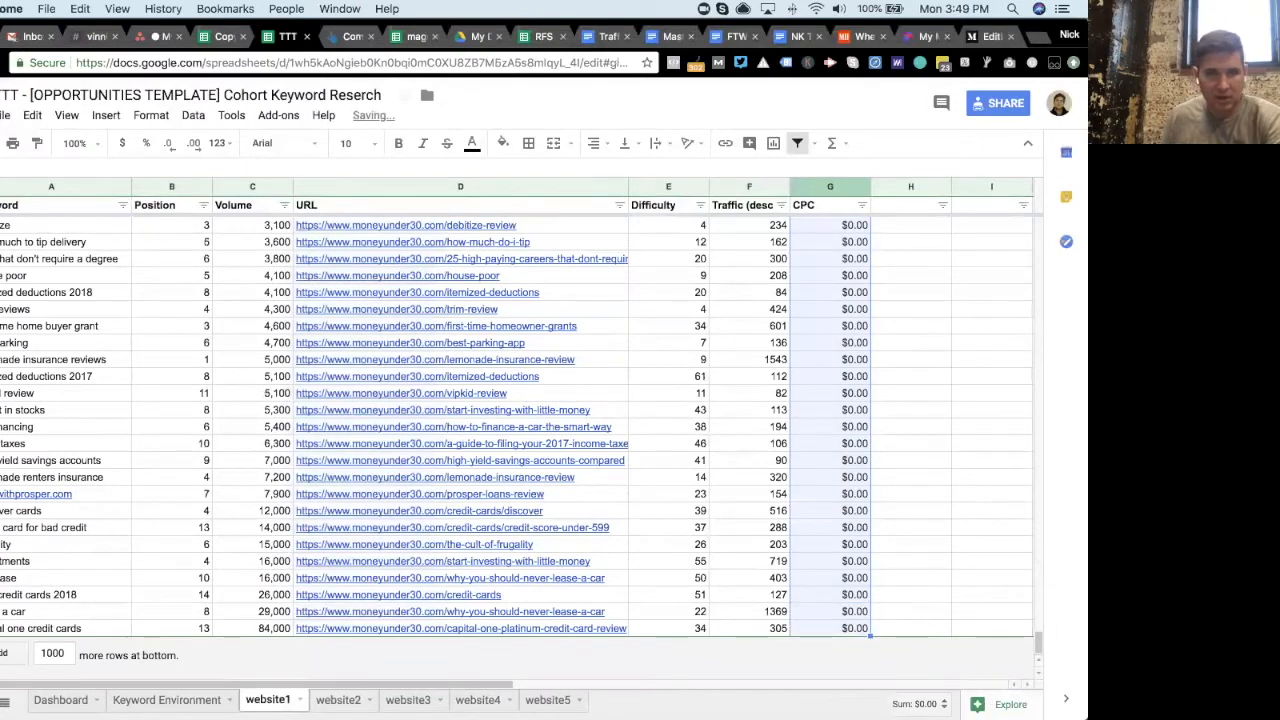
- On website2, sort by volume ascending and filter the CPC column to show only blank cells
{"action": "key", "text": "alt+Down"}
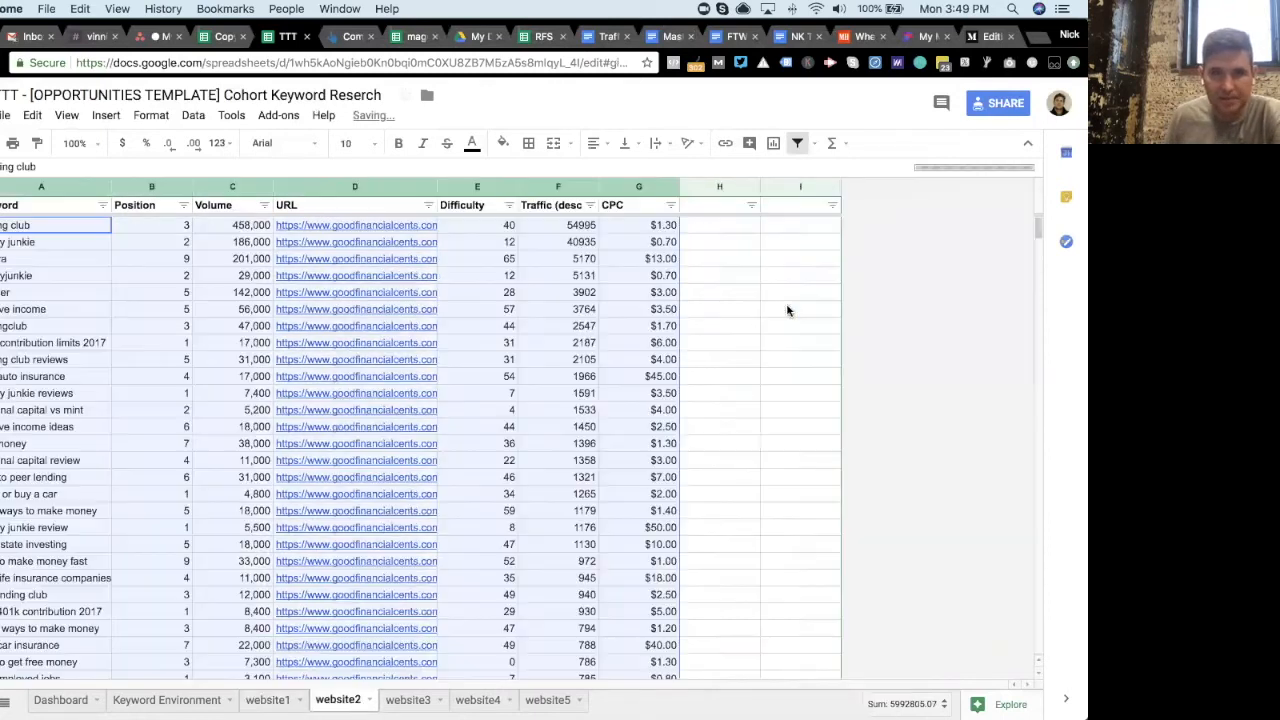
{"action": "left_click", "coordinate": [265, 205]}
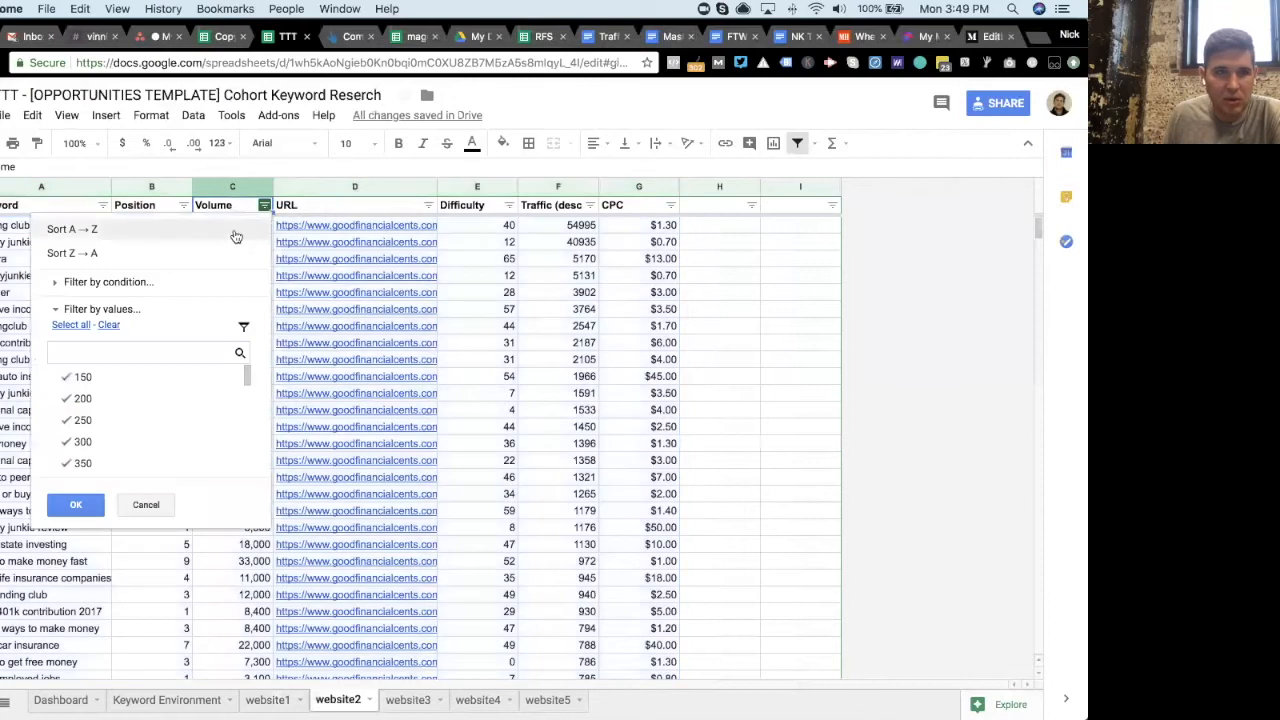
{"action": "left_click", "coordinate": [236, 234]}
{"action": "left_click", "coordinate": [671, 205]}
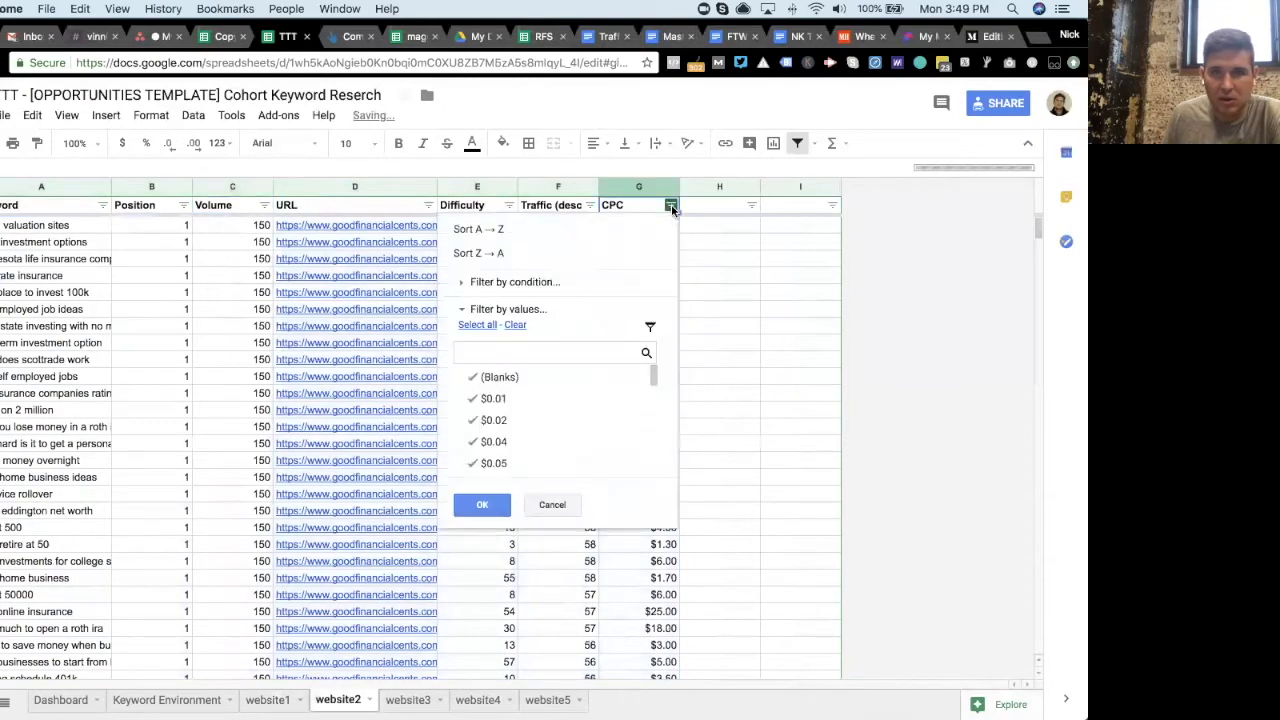
{"action": "left_click", "coordinate": [513, 326]}
{"action": "left_click", "coordinate": [472, 379]}
{"action": "left_click", "coordinate": [484, 506]}
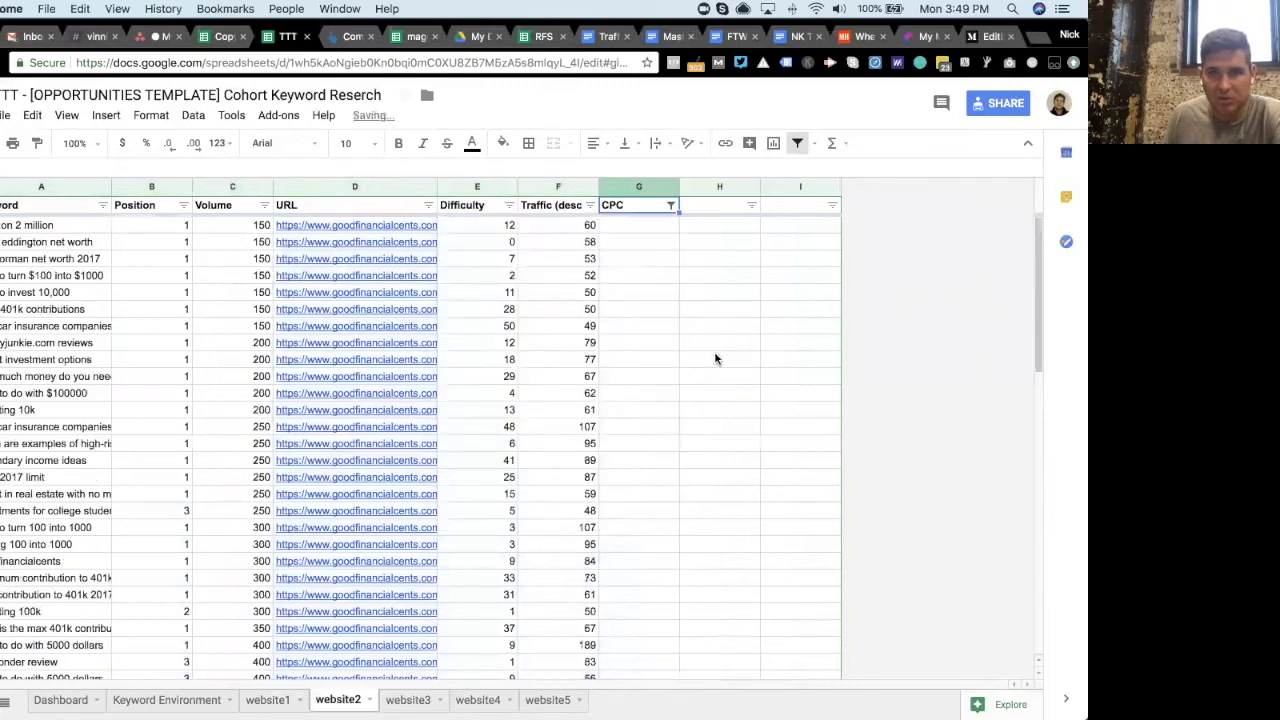
- Enter 0 in the first blank CPC cell on website2 and paste it into all the other filtered blank cells
{"action": "left_click", "coordinate": [659, 228]}
{"action": "type", "text": "0"}
{"action": "key", "text": "Return"}
{"action": "left_click", "coordinate": [630, 226]}
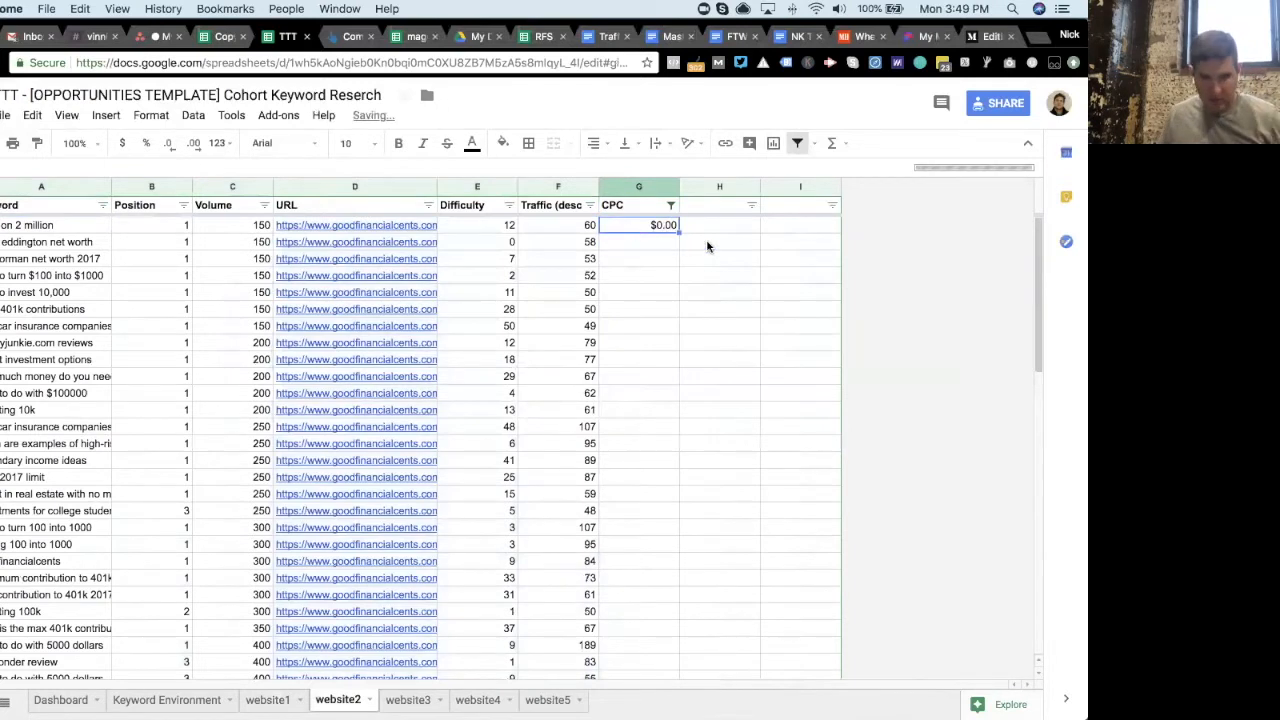
{"action": "left_click_drag", "start_coordinate": [1039, 235], "coordinate": [1011, 682]}
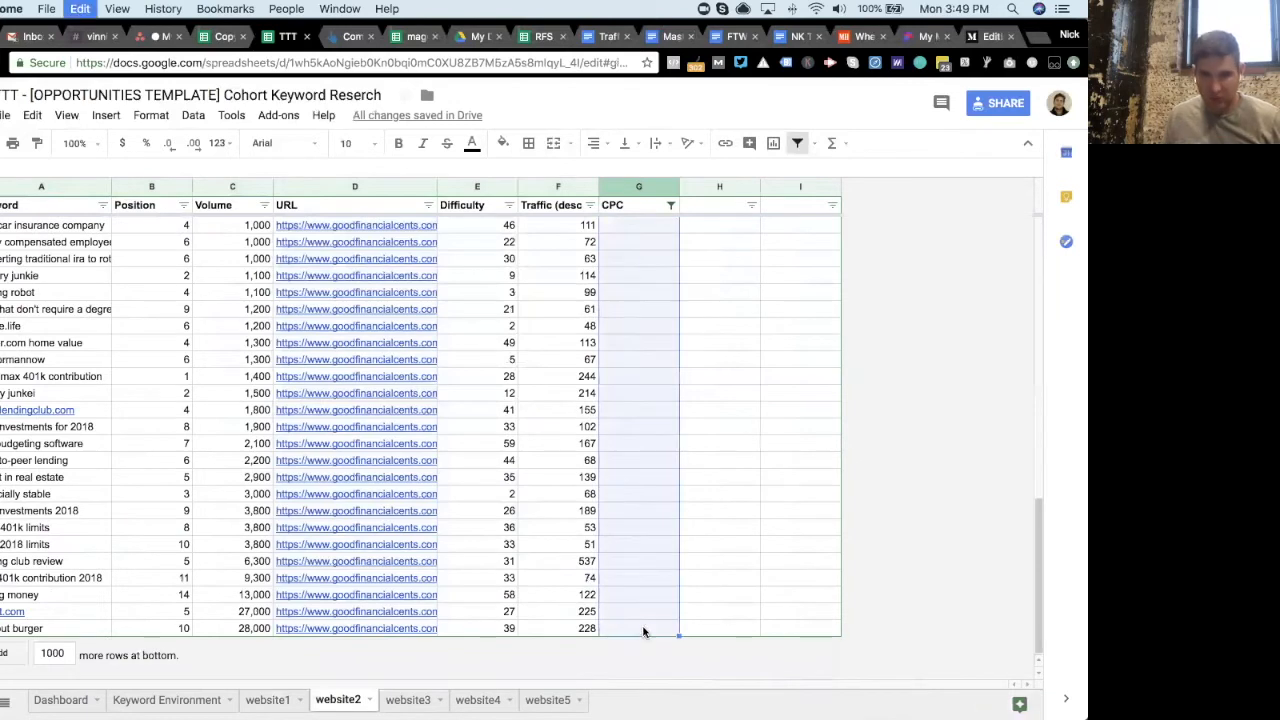
{"action": "type", "text": "$0.00"}
- Filter the website3 CPC column to show only blank cells
{"action": "left_click", "coordinate": [412, 701]}
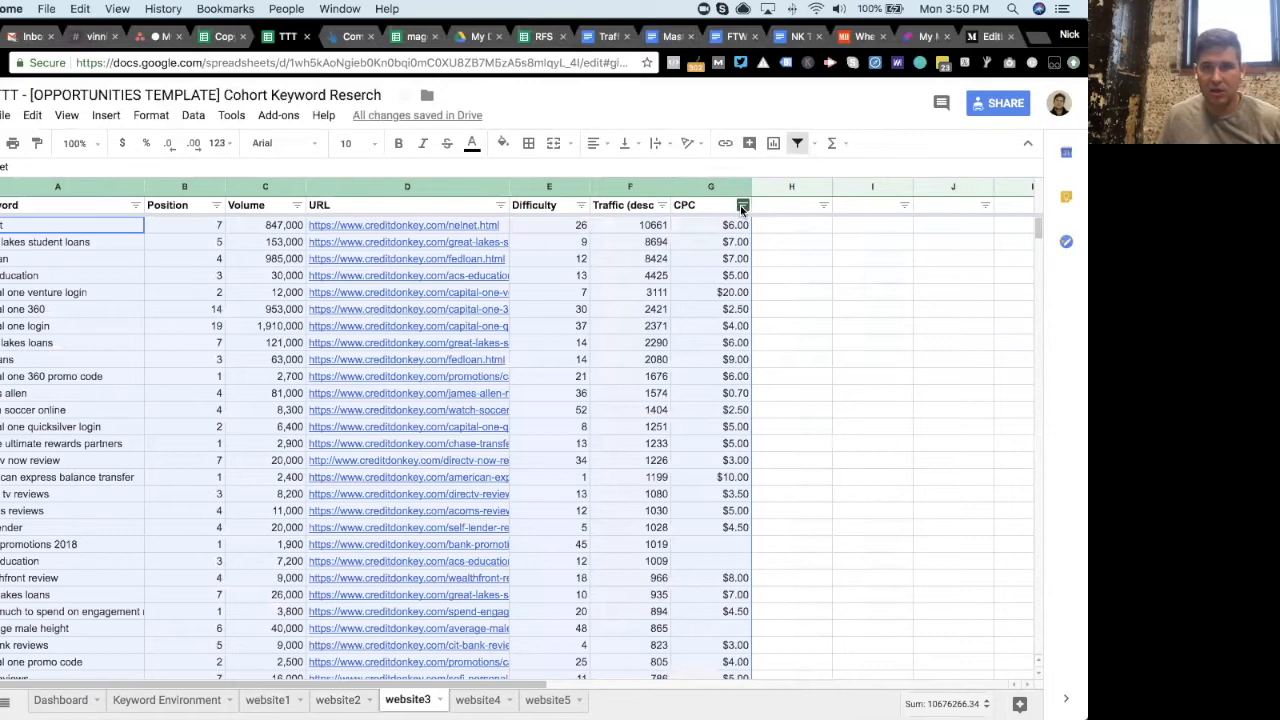
{"action": "left_click", "coordinate": [742, 205]}
{"action": "left_click", "coordinate": [587, 326]}
{"action": "left_click", "coordinate": [572, 379]}
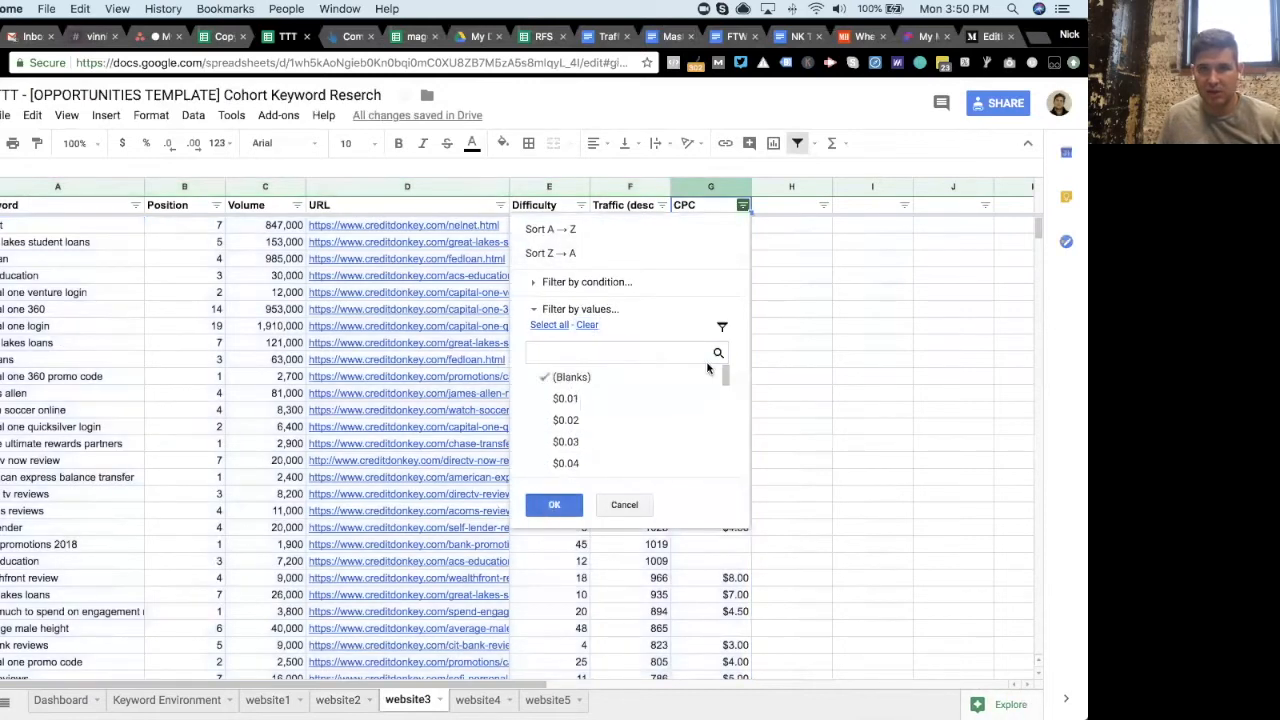
- Enter 0 in the first blank CPC cell on website3, copy it, and paste it down through all filtered blank cells
{"action": "left_click", "coordinate": [737, 227]}
{"action": "type", "text": "0"}
{"action": "key", "text": "Return"}
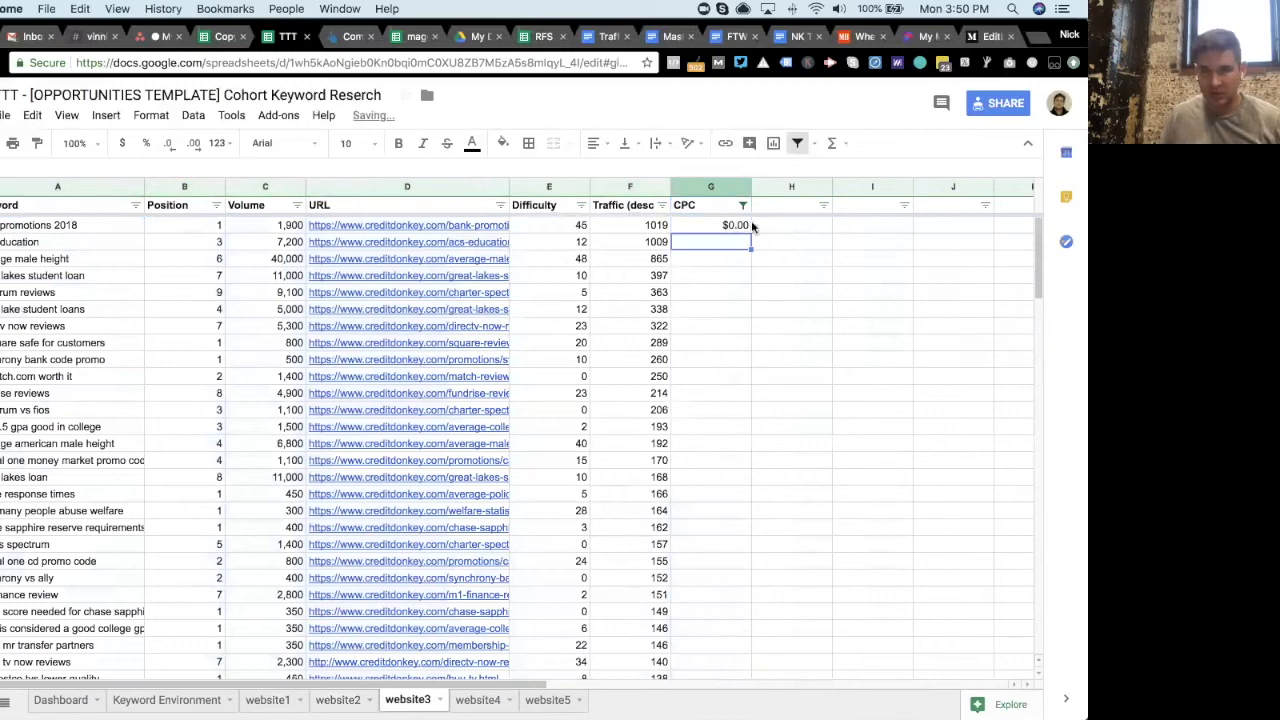
{"action": "left_click", "coordinate": [745, 226]}
{"action": "key", "text": "ctrl+c"}
{"action": "left_click_drag", "start_coordinate": [1037, 282], "coordinate": [1001, 679]}
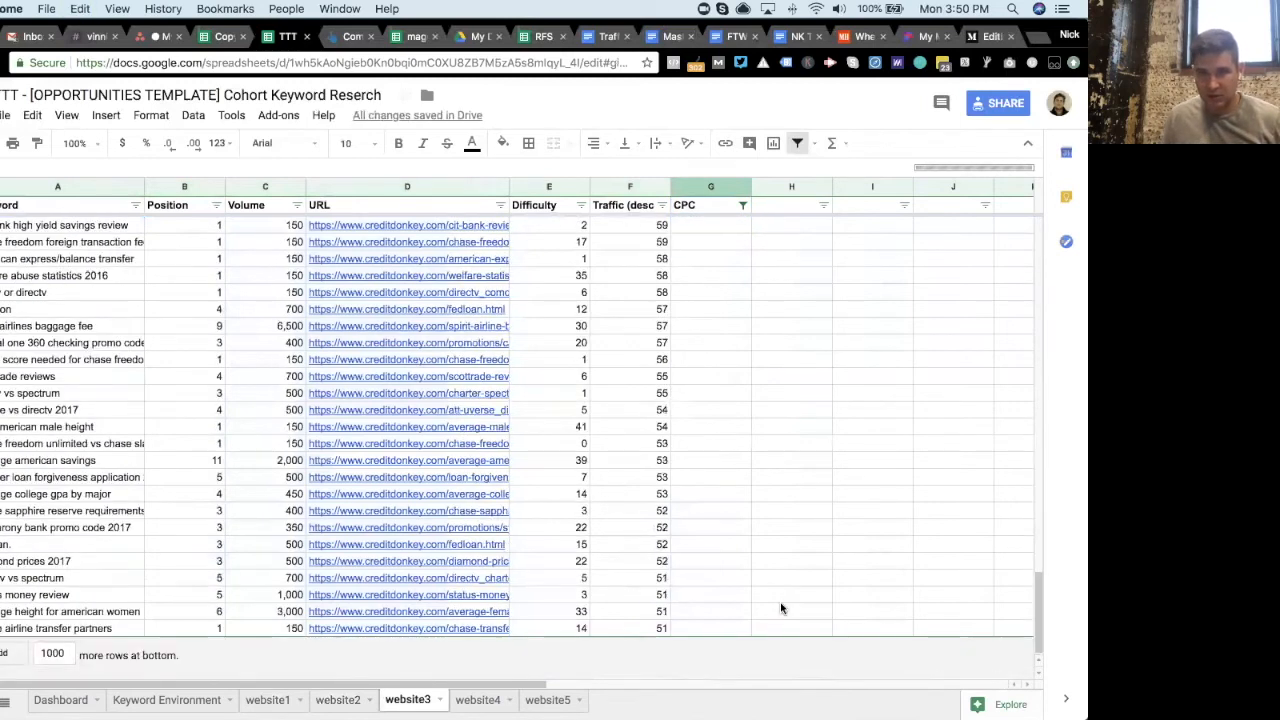
{"action": "left_click", "coordinate": [719, 628], "text": "shift"}
{"action": "key", "text": "ctrl+v"}
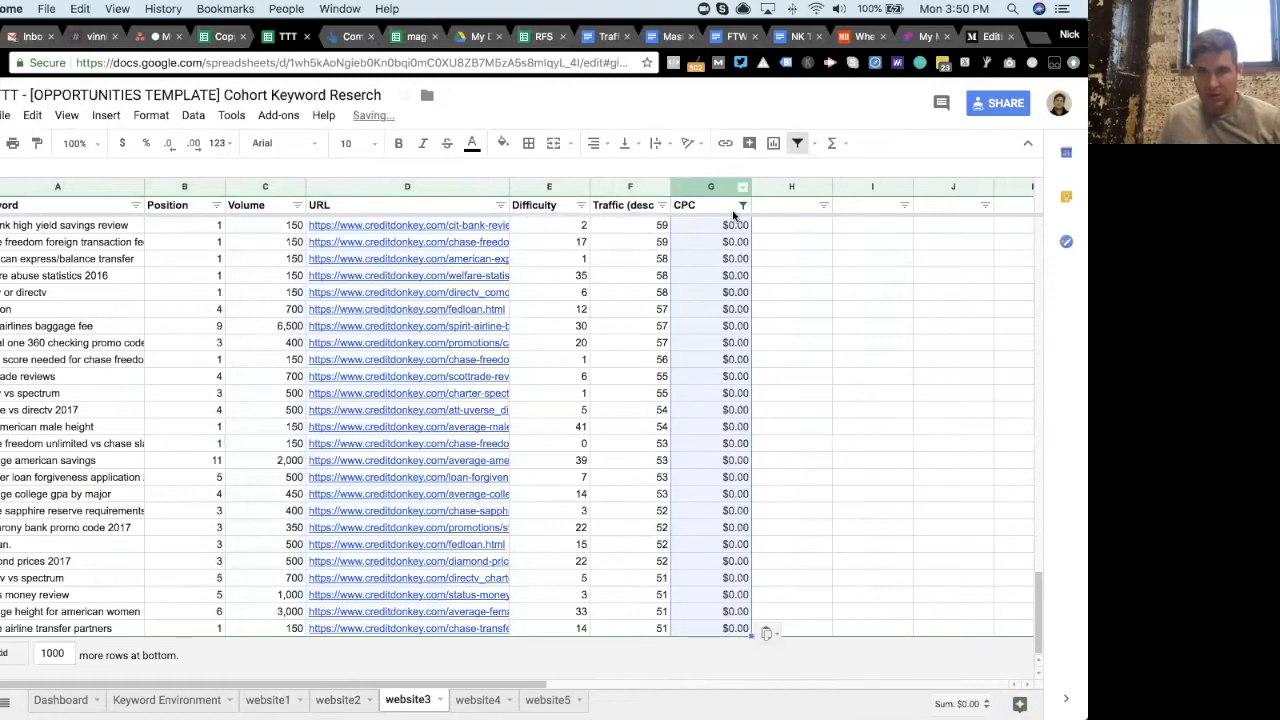
- Clear the website3 CPC filter so all values are shown again
{"action": "left_click", "coordinate": [742, 205]}
{"action": "left_click", "coordinate": [548, 325]}
{"action": "left_click", "coordinate": [547, 511]}
- On website2, reset the CPC column filter to show all values
{"action": "left_click", "coordinate": [347, 702]}
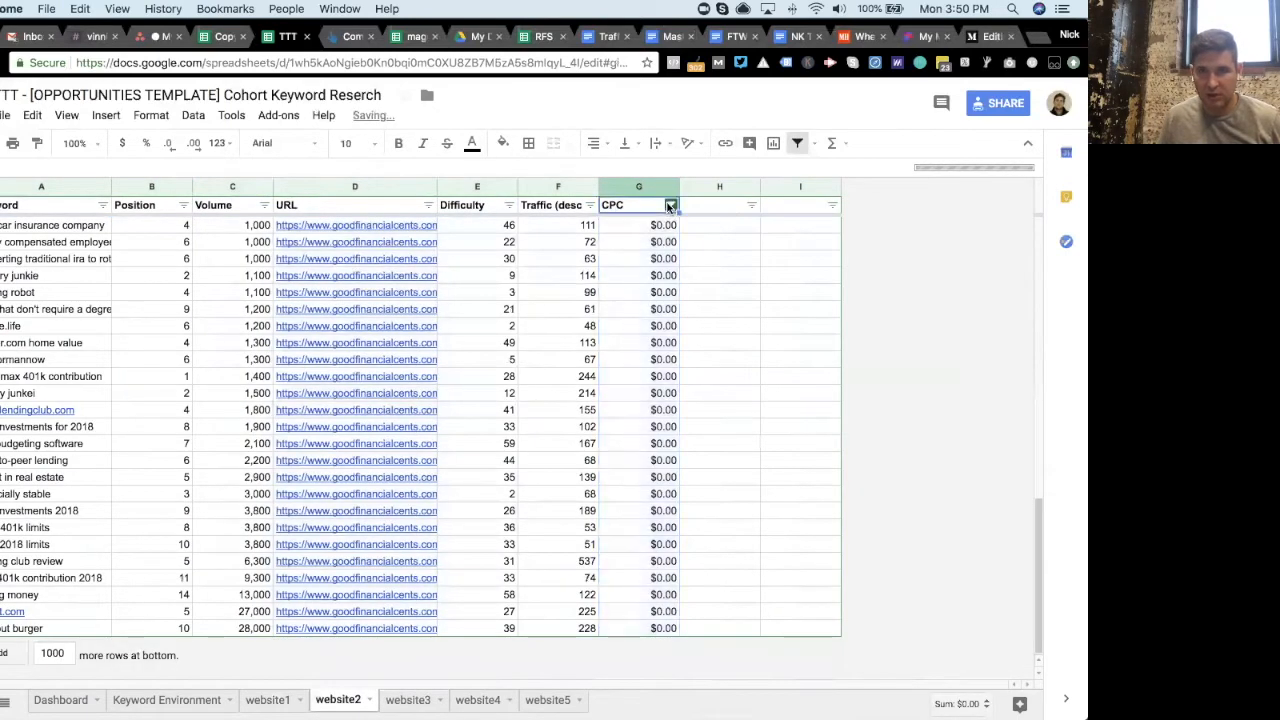
{"action": "left_click", "coordinate": [668, 206]}
{"action": "left_click", "coordinate": [670, 205]}
{"action": "left_click", "coordinate": [478, 325]}
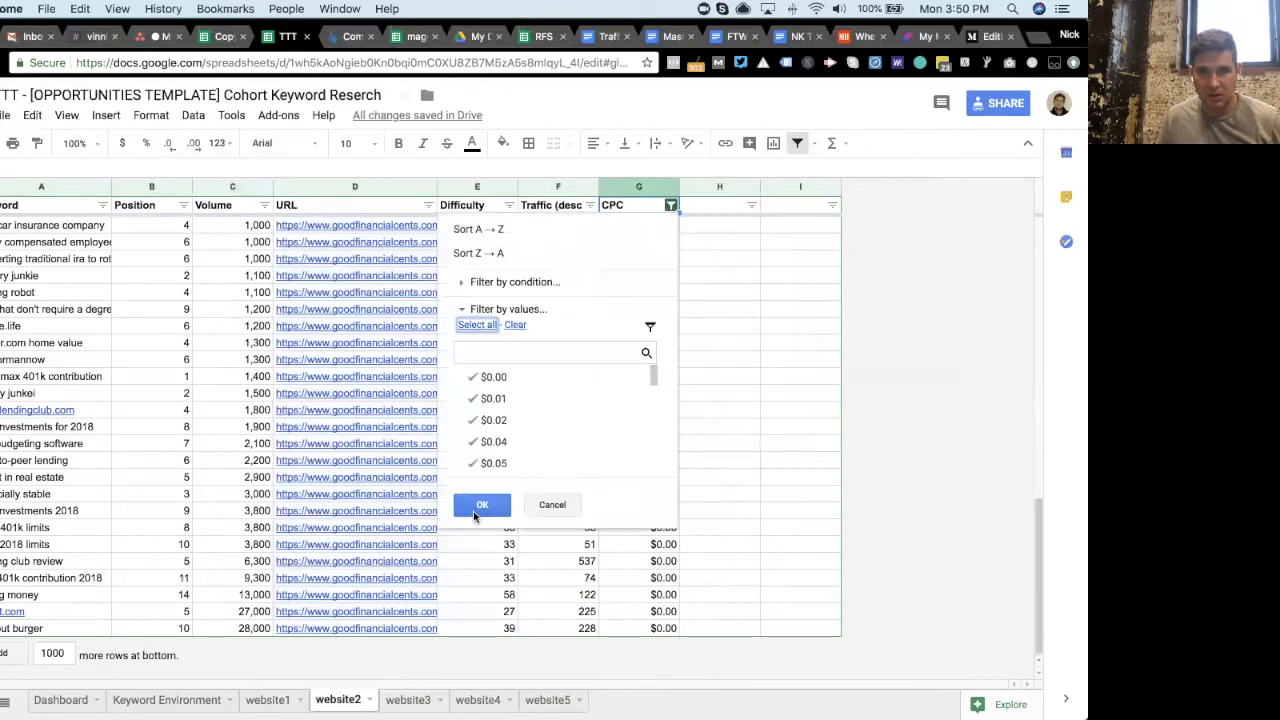
{"action": "left_click", "coordinate": [477, 510]}
- On website1, reset the CPC column filter to show all values
{"action": "left_click", "coordinate": [290, 699]}
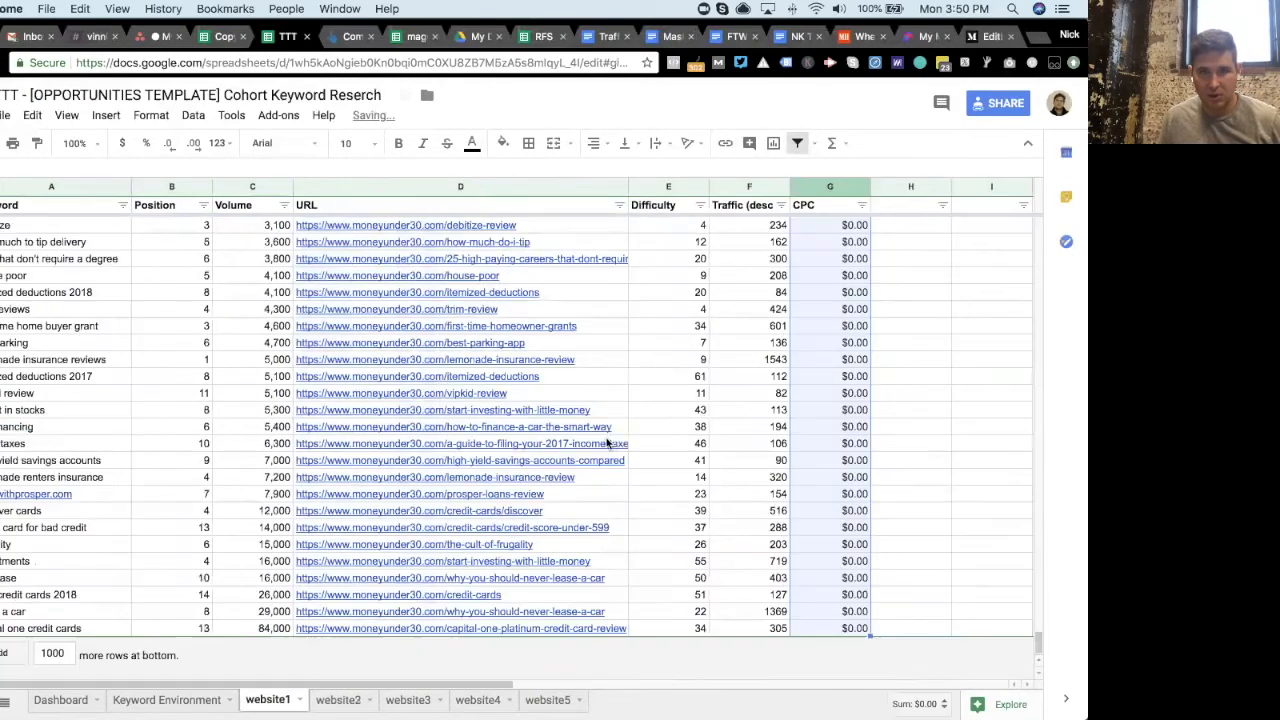
{"action": "left_click", "coordinate": [858, 208]}
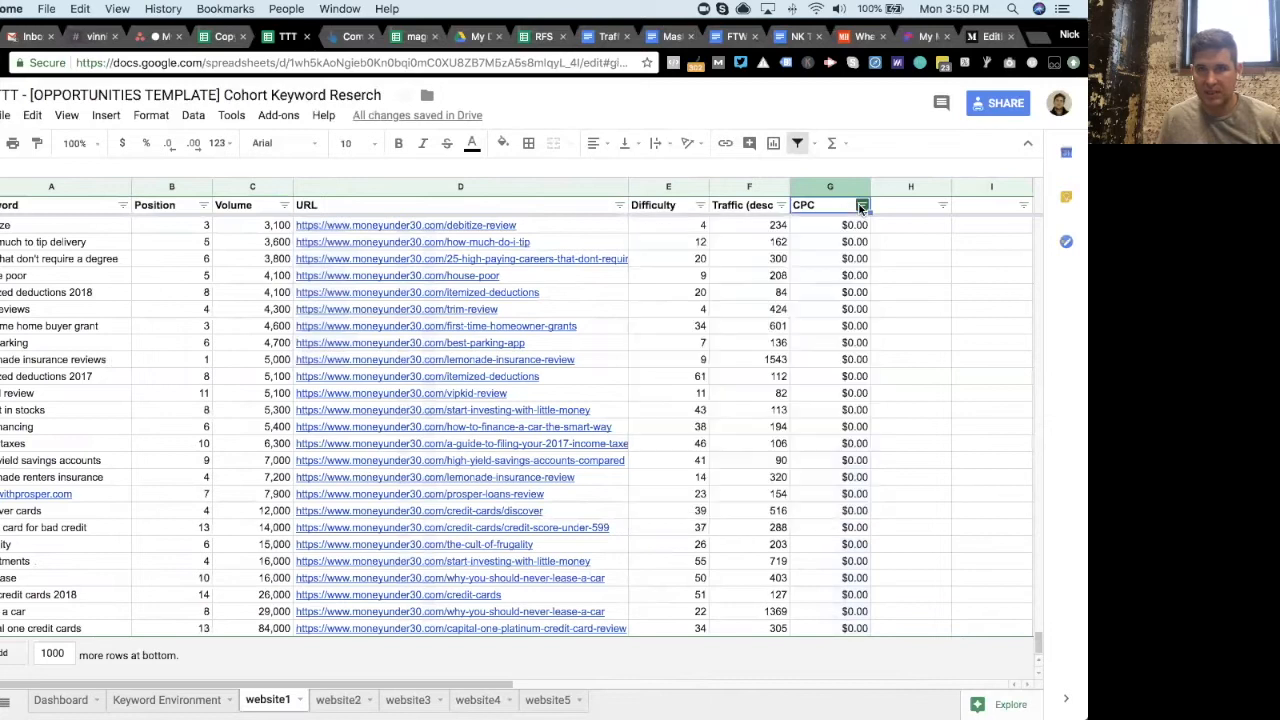
{"action": "left_click", "coordinate": [862, 205]}
{"action": "left_click", "coordinate": [670, 324]}
{"action": "left_click", "coordinate": [672, 505]}
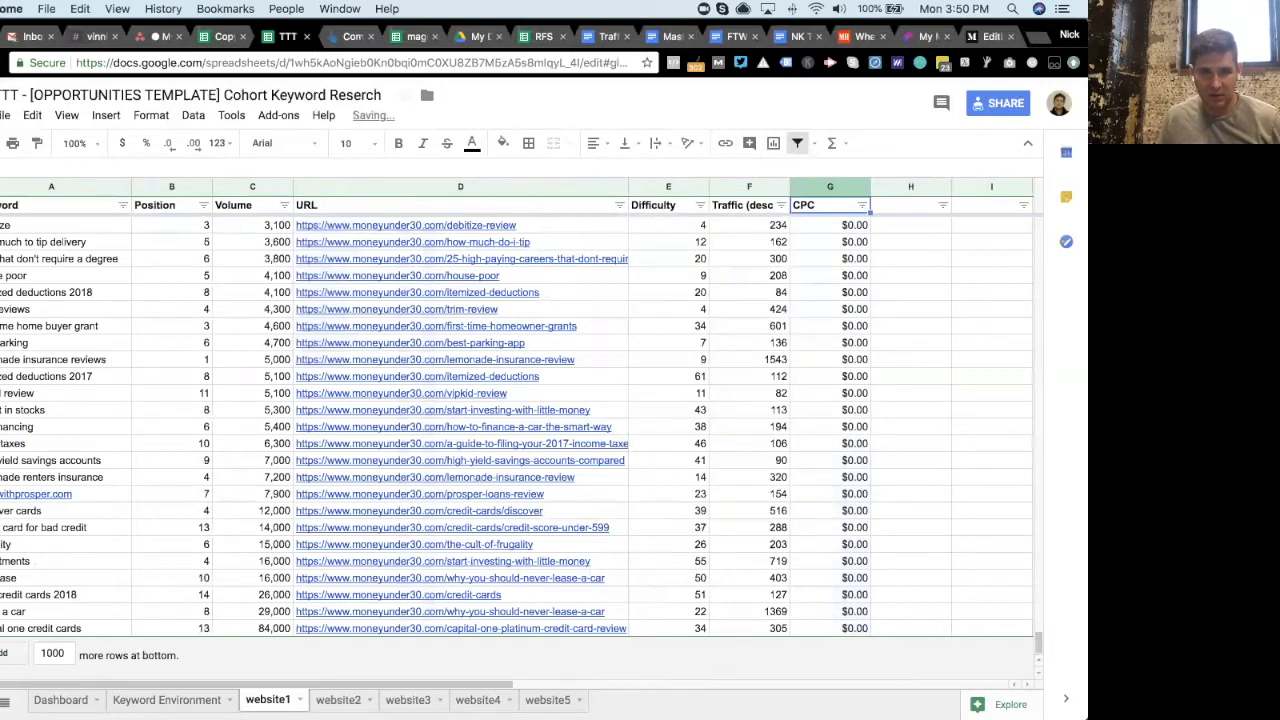
- On website4, filter the CPC column to show only blank cells
{"action": "left_click", "coordinate": [340, 700]}
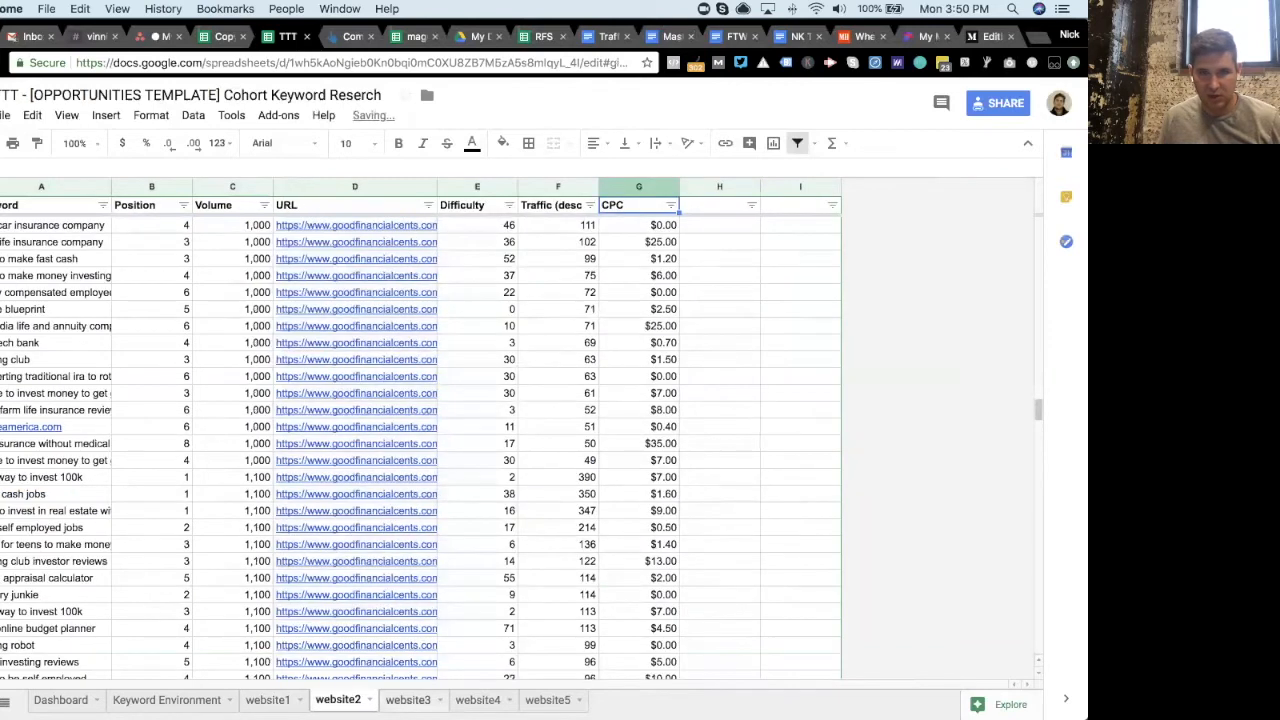
{"action": "left_click", "coordinate": [408, 700]}
{"action": "left_click", "coordinate": [478, 700]}
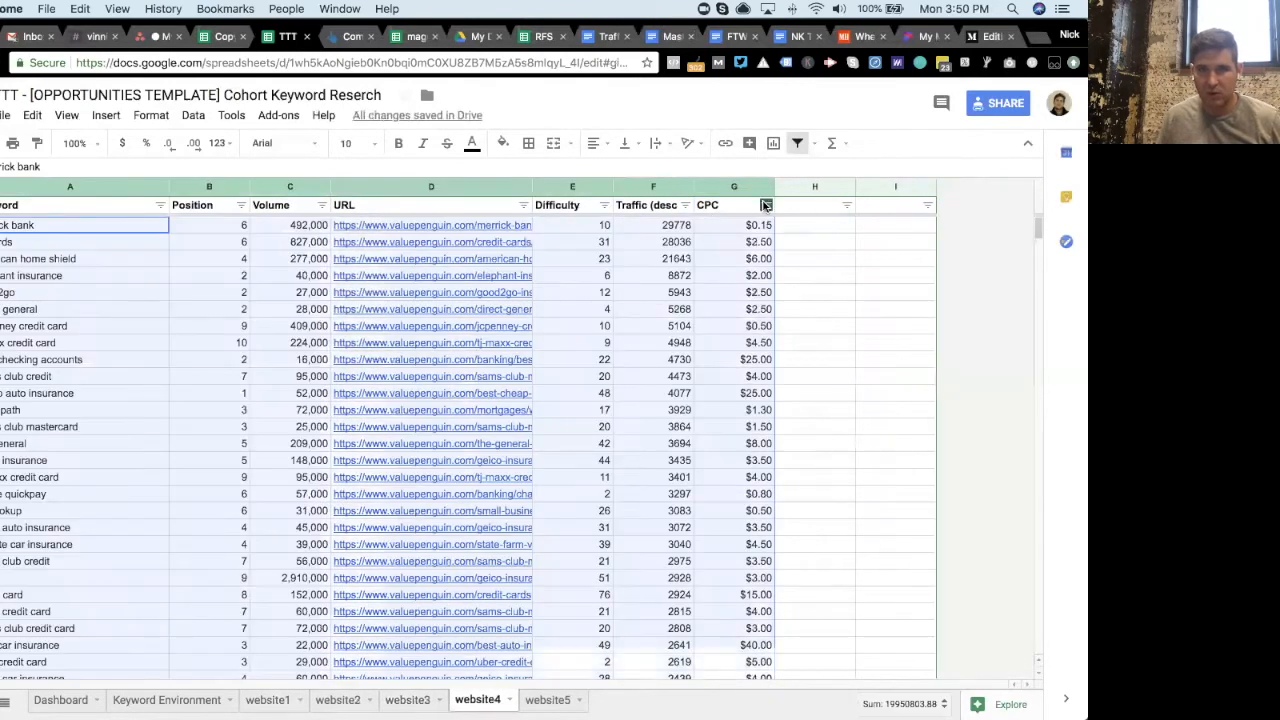
{"action": "left_click", "coordinate": [766, 205]}
{"action": "left_click", "coordinate": [610, 325]}
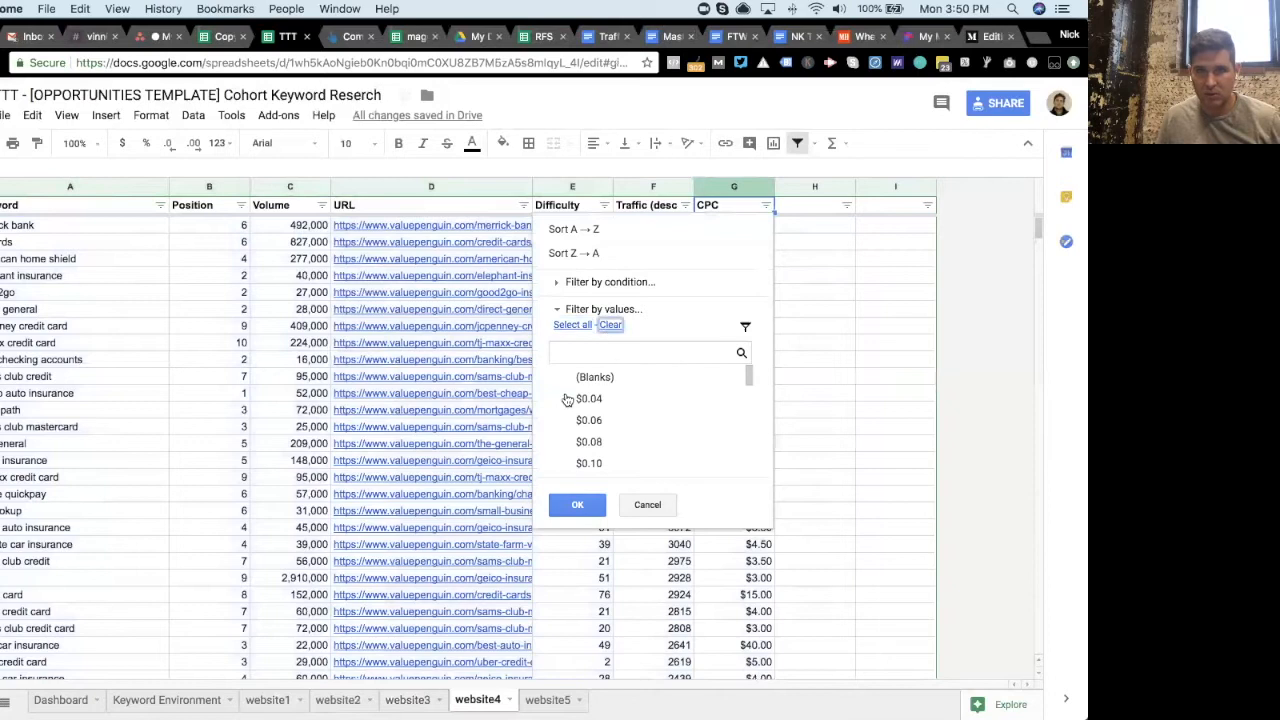
{"action": "left_click", "coordinate": [567, 377]}
{"action": "left_click", "coordinate": [577, 504]}
- Enter 0 in the first blank CPC cell on website4, copy it, and paste it into all filtered blank cells
{"action": "left_click", "coordinate": [731, 230]}
{"action": "type", "text": "0"}
{"action": "key", "text": "Return"}
{"action": "left_click", "coordinate": [737, 229]}
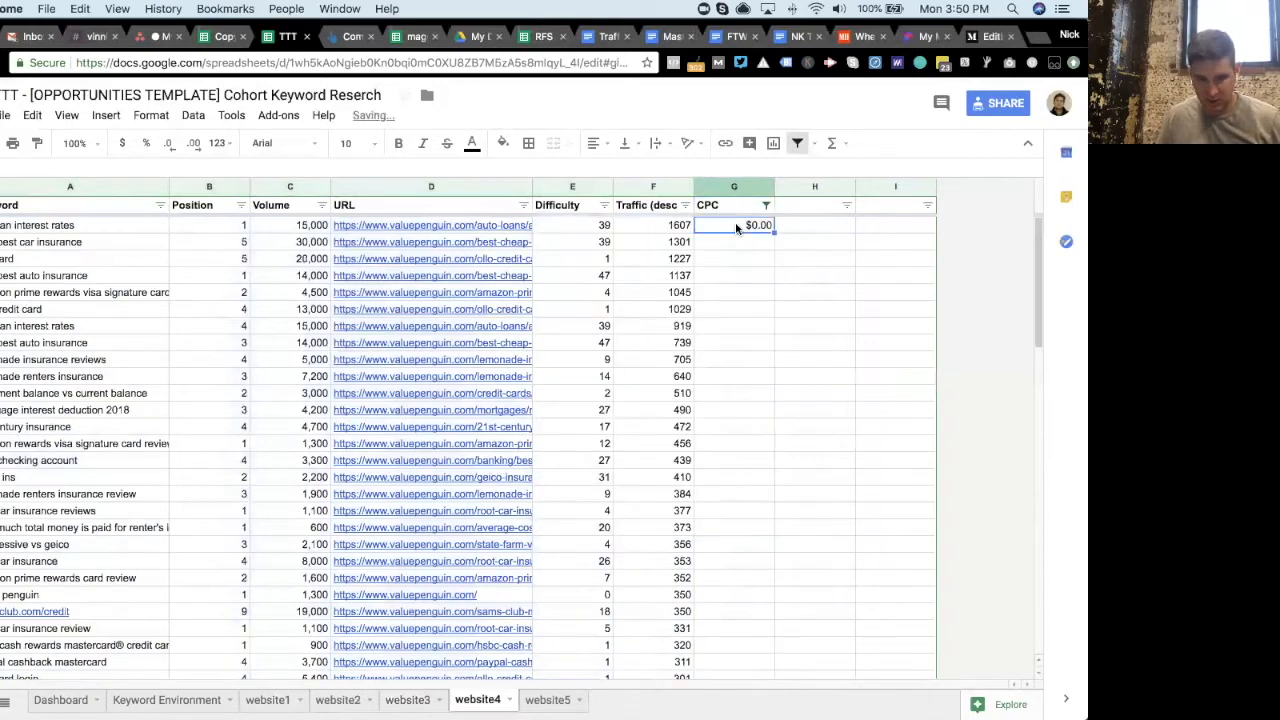
{"action": "scroll", "coordinate": [1003, 590], "scroll_direction": "down", "scroll_amount": 10}
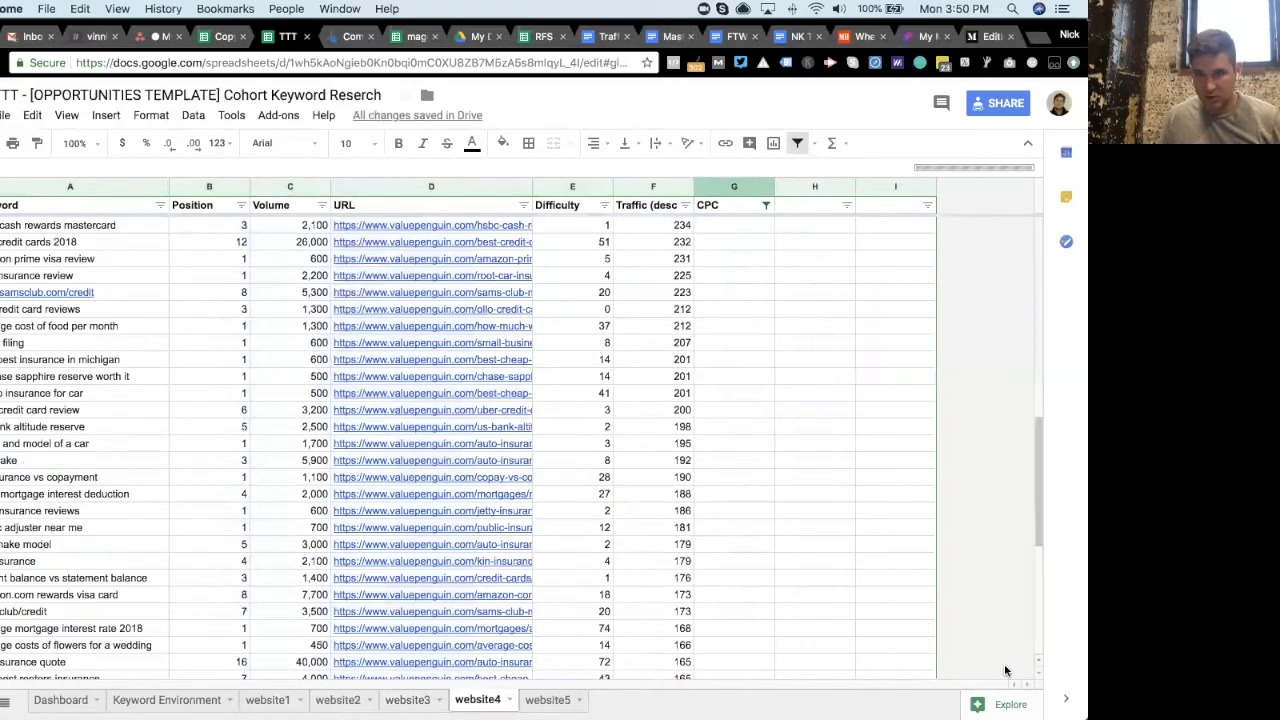
{"action": "scroll", "coordinate": [1006, 670], "scroll_direction": "down", "scroll_amount": 5}
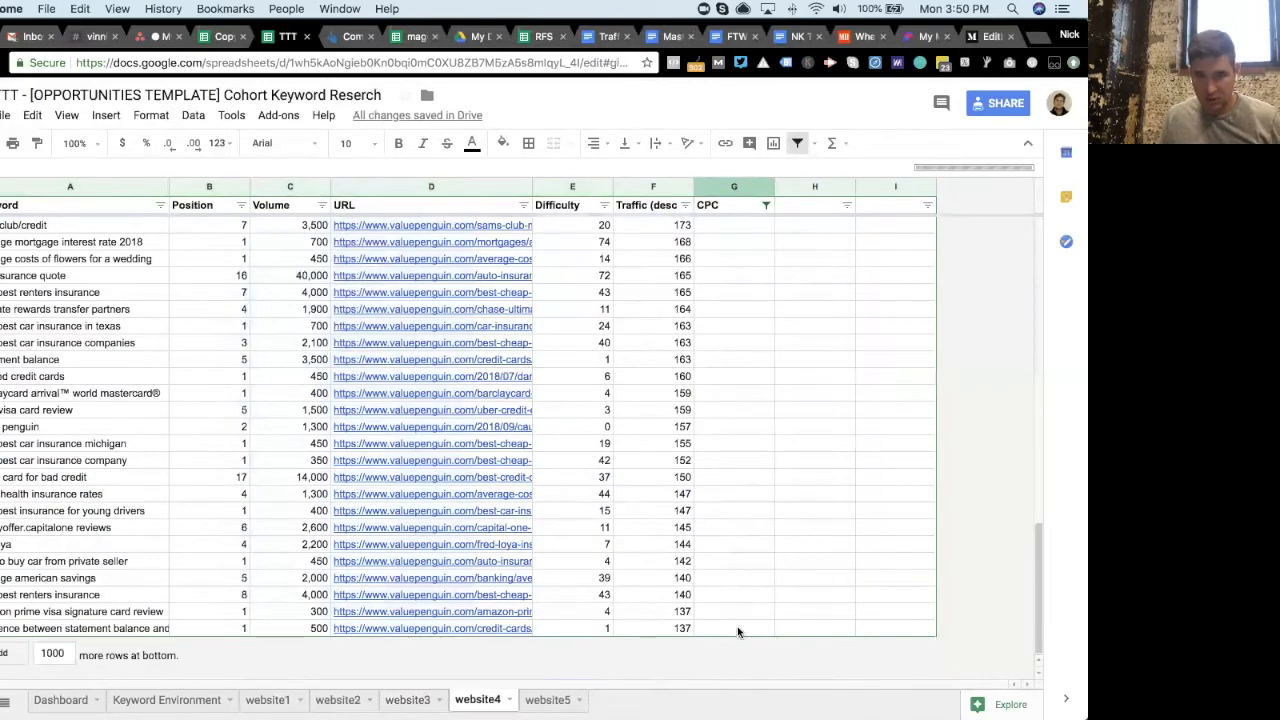
{"action": "left_click", "coordinate": [737, 626], "text": "shift"}
{"action": "type", "text": "$0.00"}
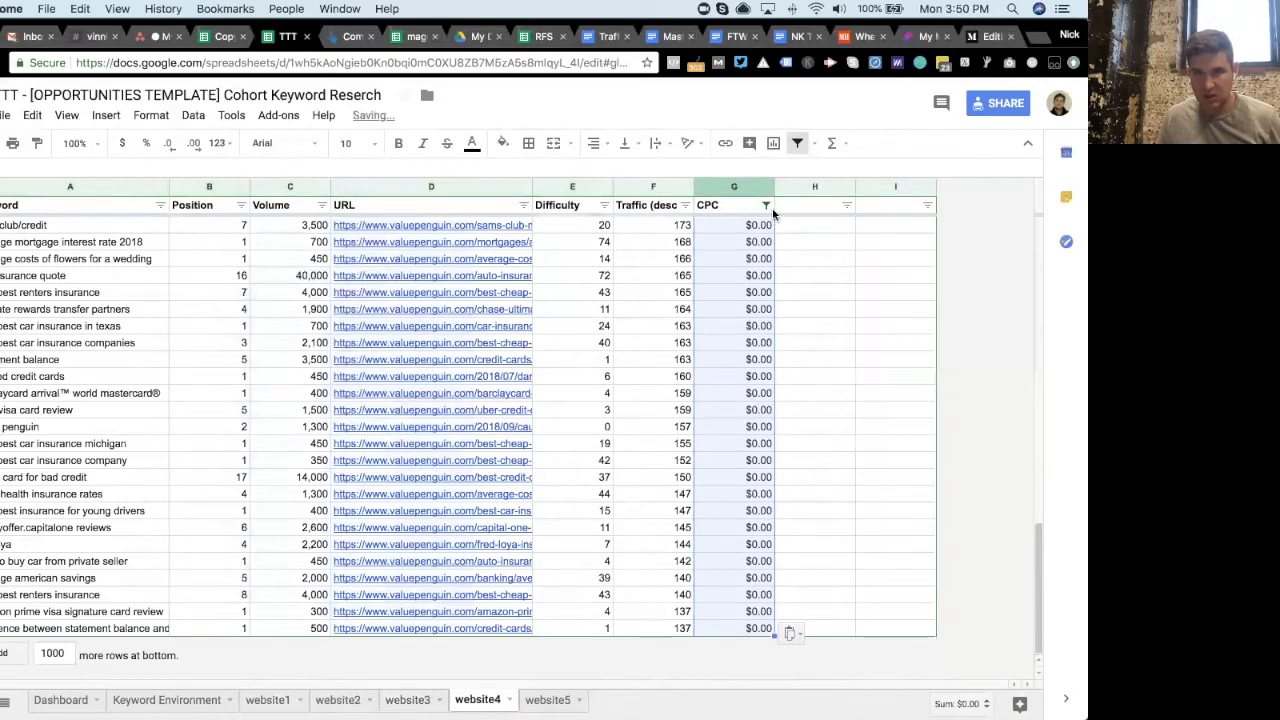
- Reset the website4 CPC filter to show all values
{"action": "left_click", "coordinate": [766, 205]}
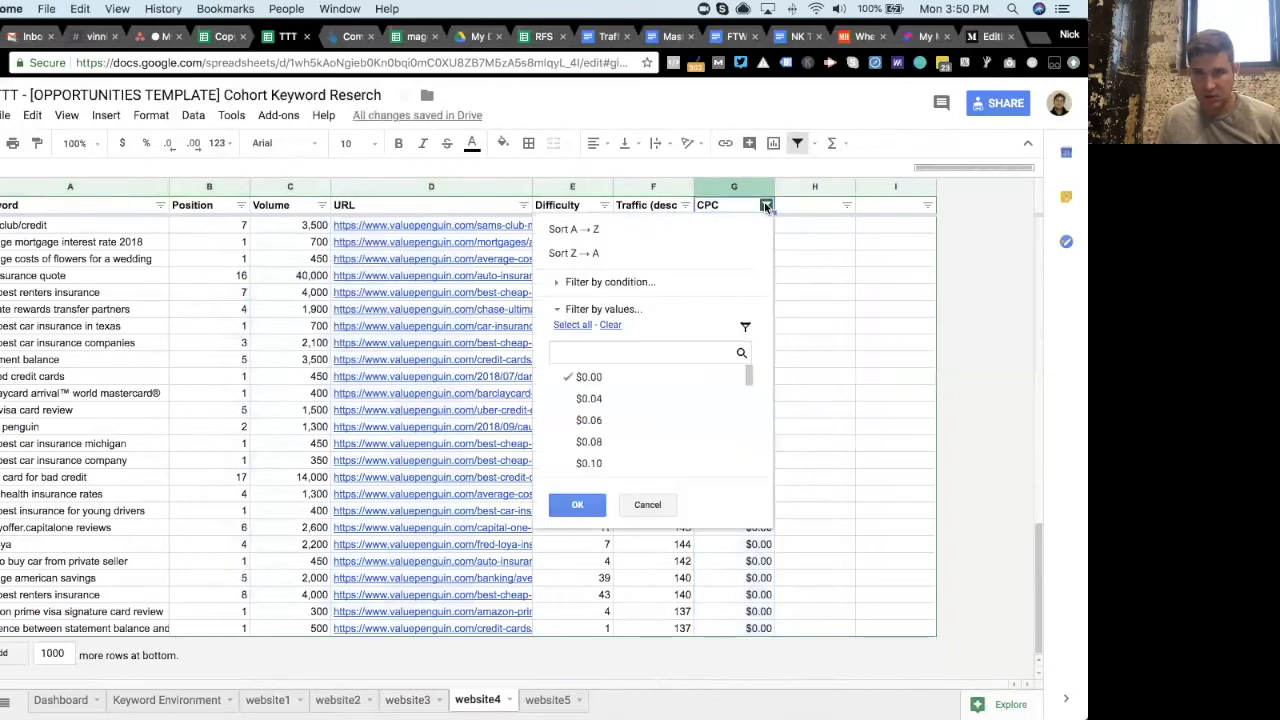
{"action": "left_click", "coordinate": [573, 325]}
{"action": "left_click", "coordinate": [569, 511]}
- On website5, filter the CPC column to show only blank cells
{"action": "left_click", "coordinate": [547, 700]}
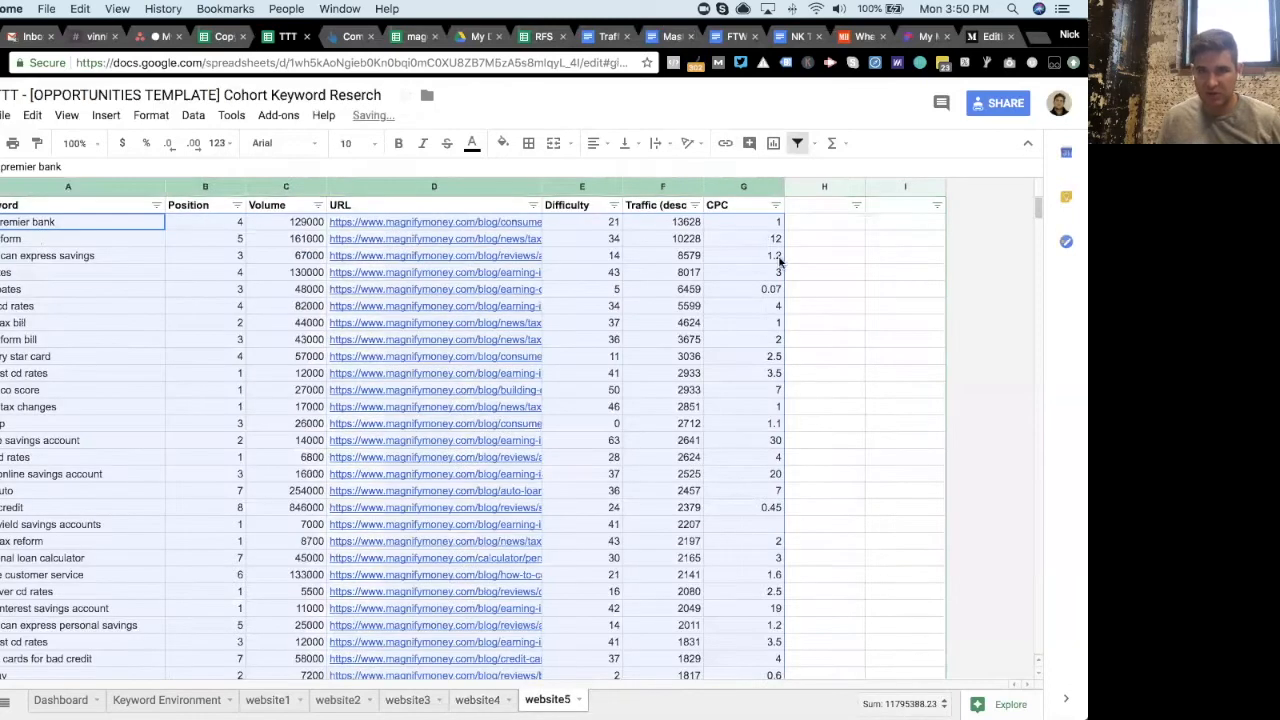
{"action": "left_click", "coordinate": [776, 205]}
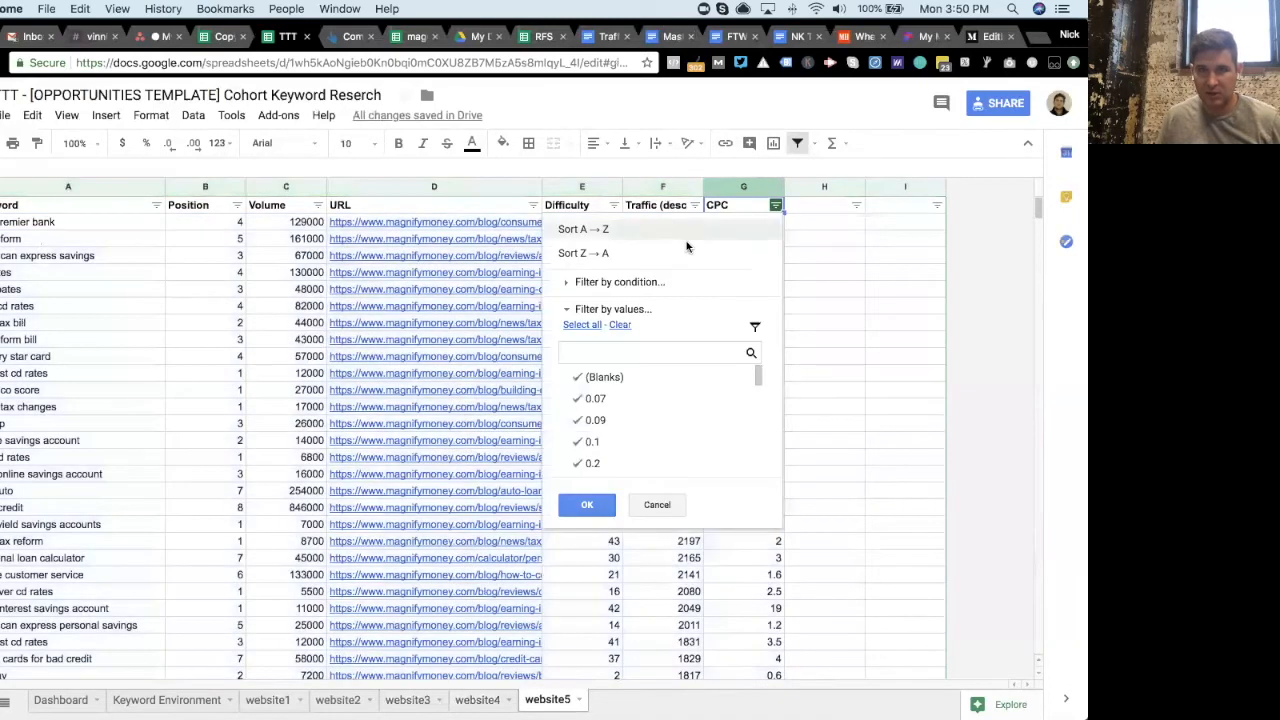
{"action": "left_click", "coordinate": [620, 325]}
{"action": "left_click", "coordinate": [590, 377]}
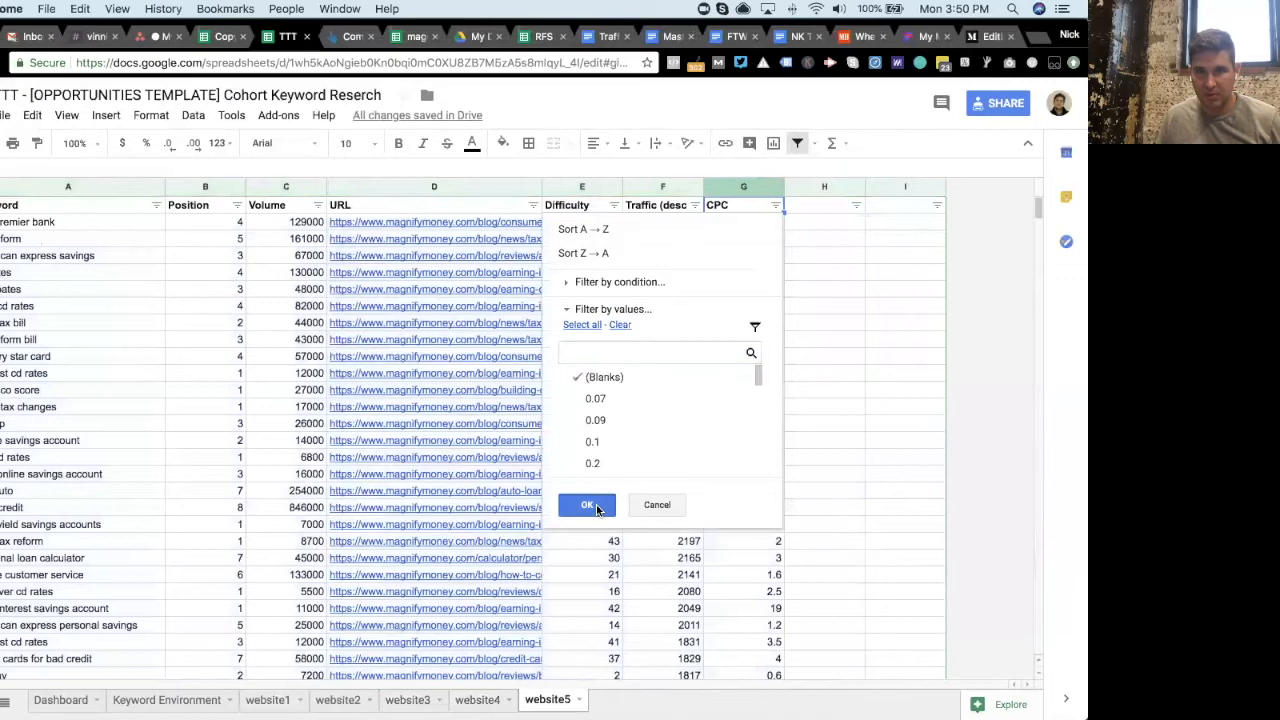
{"action": "left_click", "coordinate": [597, 507]}
- Enter 0 in the first blank CPC cell on website5 and format the CPC column as currency
{"action": "left_click", "coordinate": [765, 222]}
{"action": "type", "text": "0"}
{"action": "key", "text": "Return"}
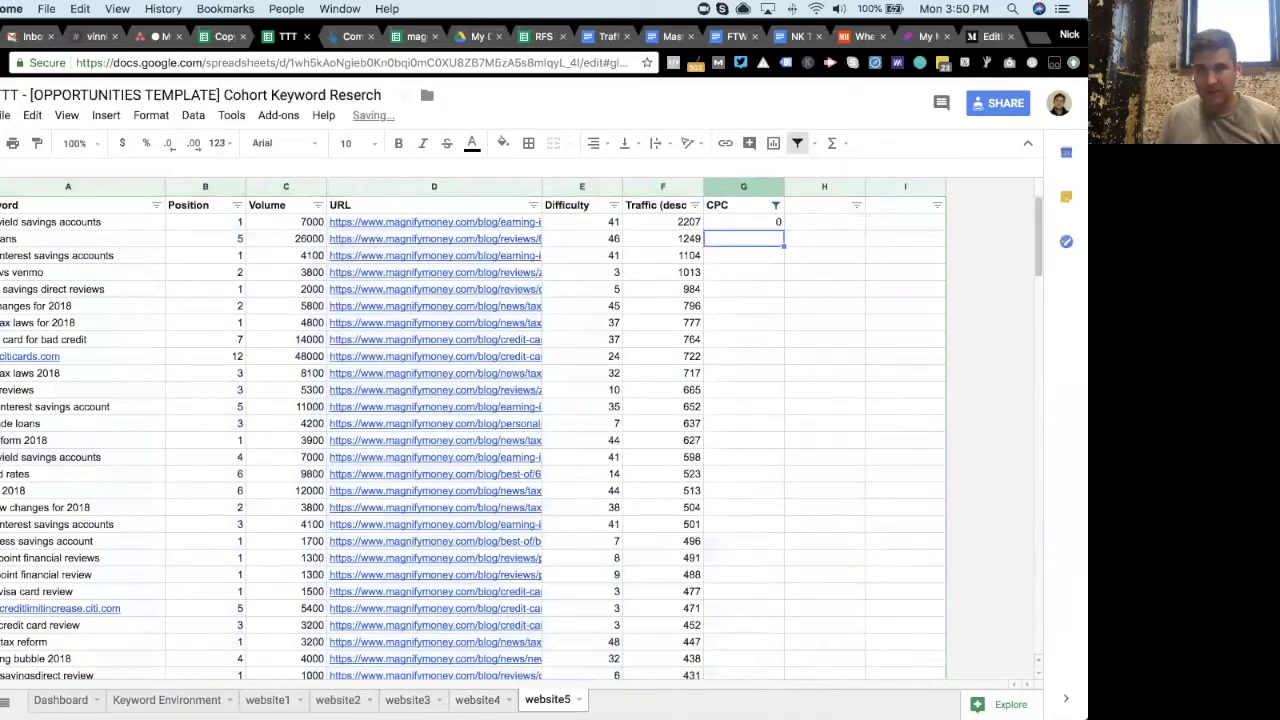
{"action": "left_click", "coordinate": [745, 187]}
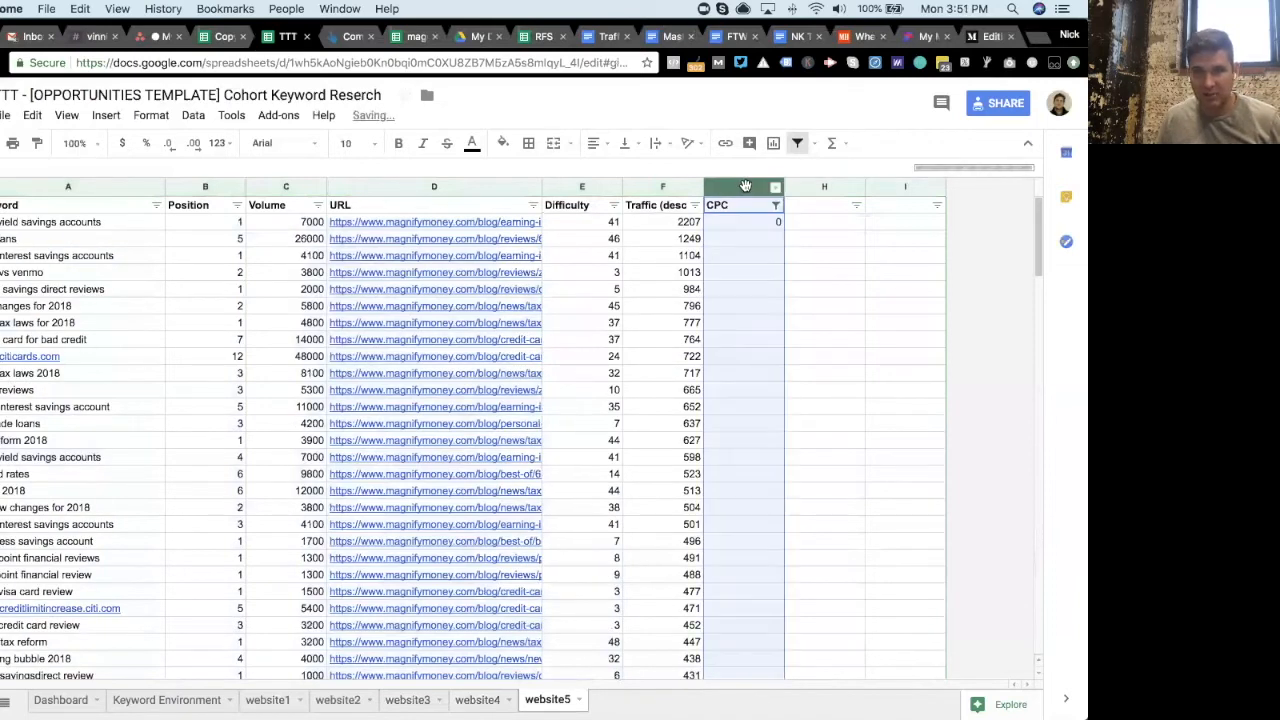
{"action": "left_click", "coordinate": [124, 147]}
- Copy the $0.00 cell and paste it down through all filtered blank CPC cells on website5
{"action": "left_click", "coordinate": [744, 226]}
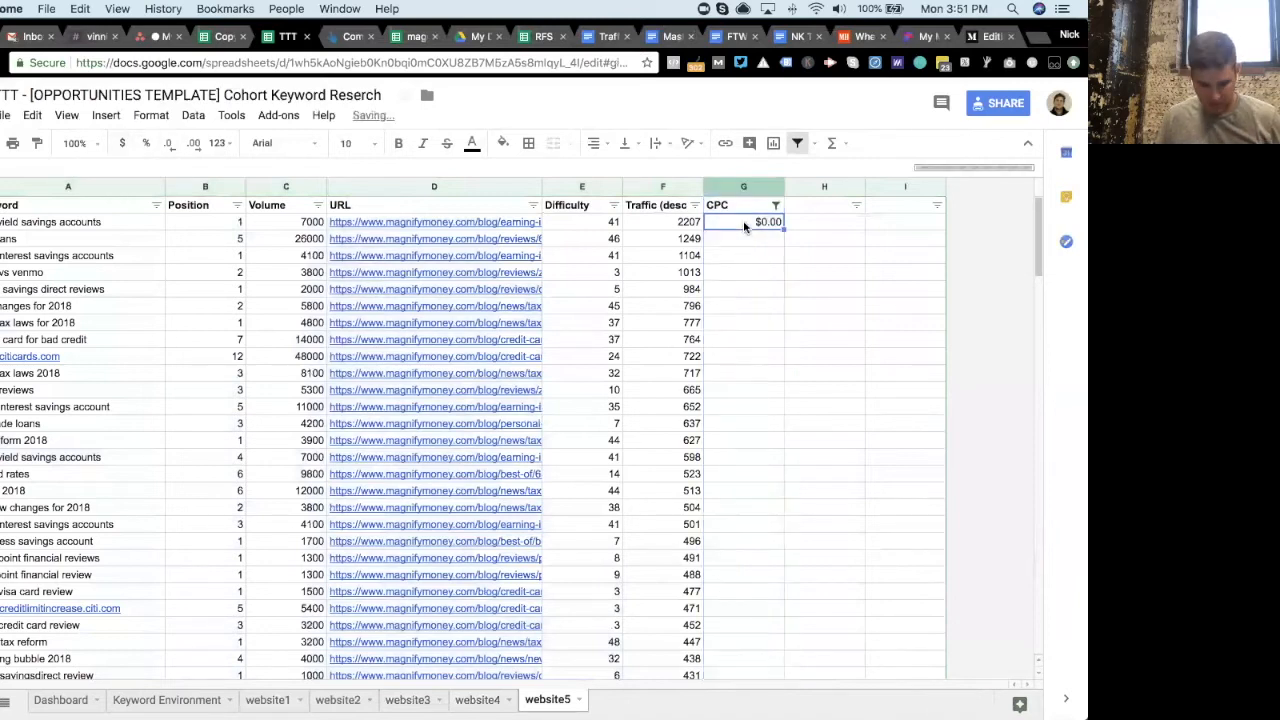
{"action": "scroll", "coordinate": [996, 628], "scroll_direction": "down", "scroll_amount": 20}
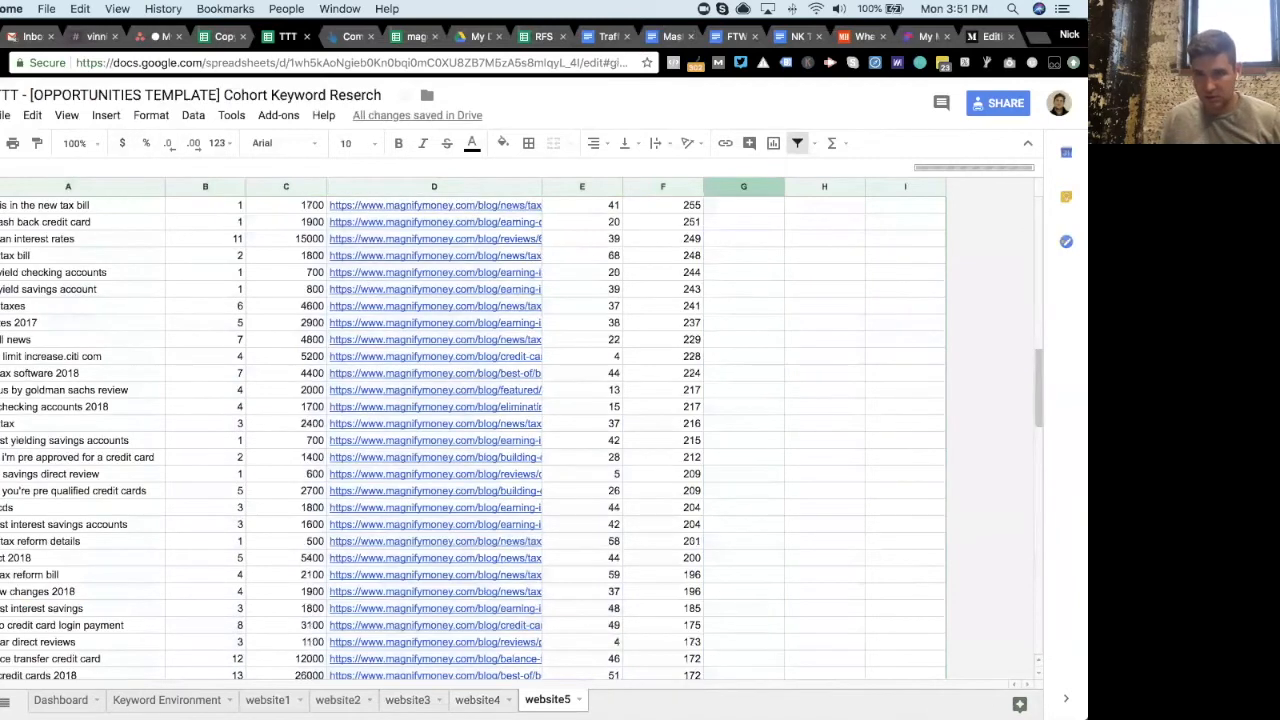
{"action": "scroll", "coordinate": [760, 640], "scroll_direction": "down", "scroll_amount": 10}
{"action": "left_click", "coordinate": [751, 625], "text": "shift"}
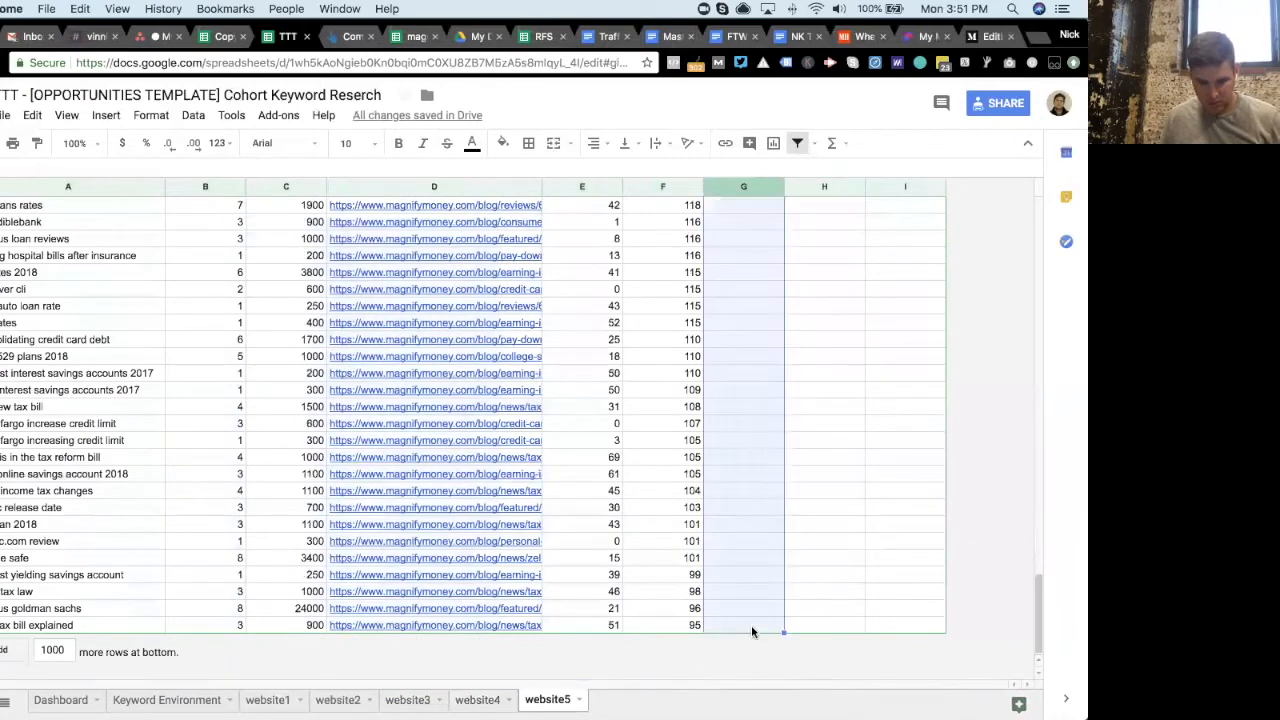
{"action": "key", "text": "ctrl+v"}
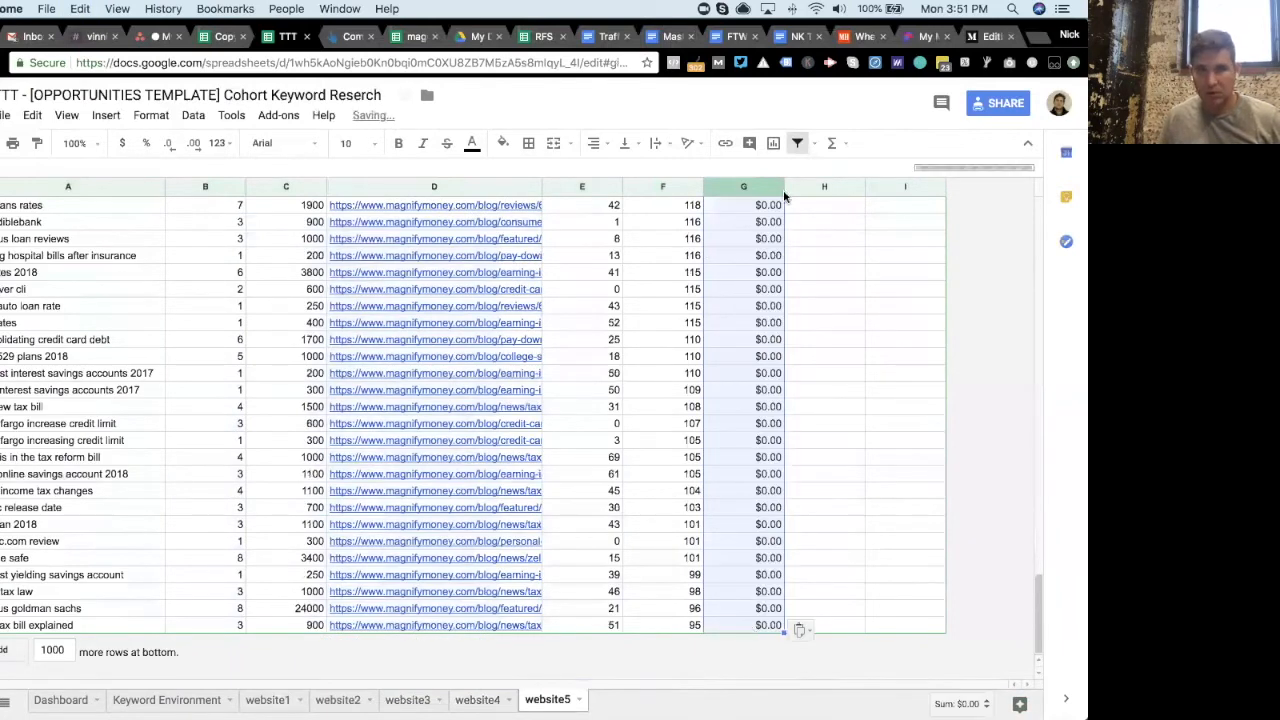
- Reset the website5 CPC filter to show all values
{"action": "left_click_drag", "start_coordinate": [1028, 296], "coordinate": [1036, 162]}
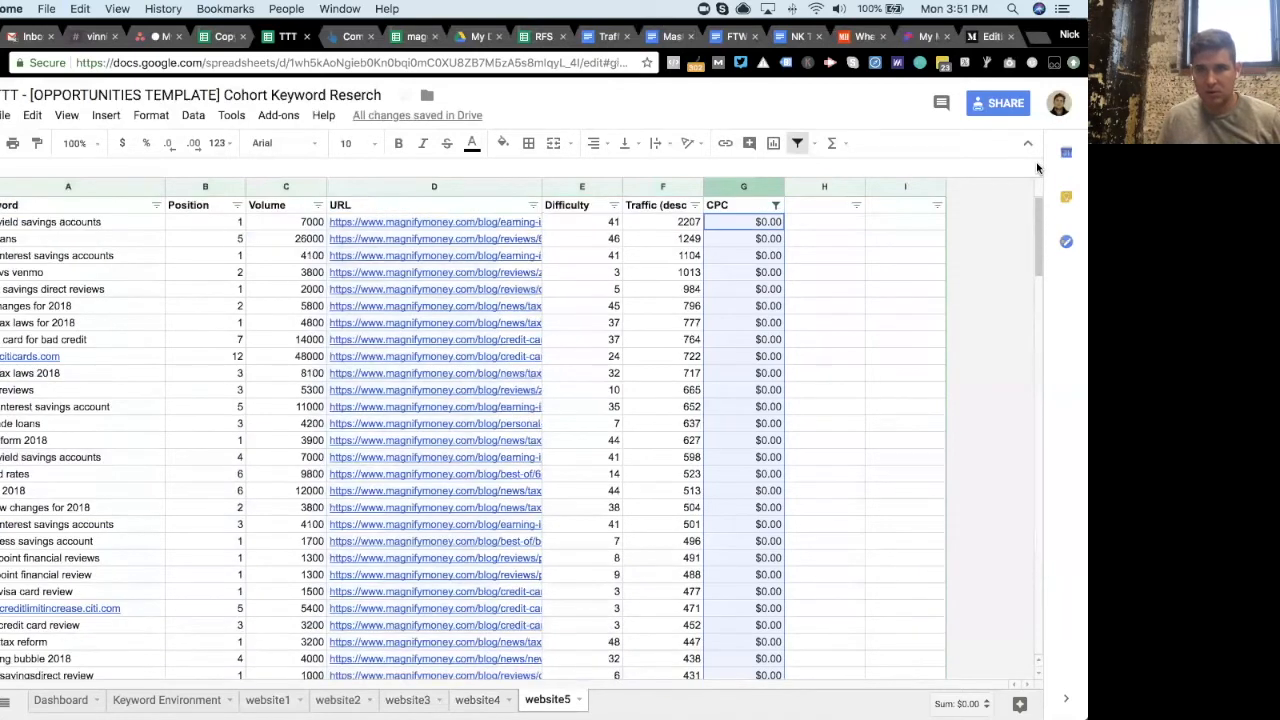
{"action": "left_click", "coordinate": [770, 206]}
{"action": "left_click", "coordinate": [776, 206]}
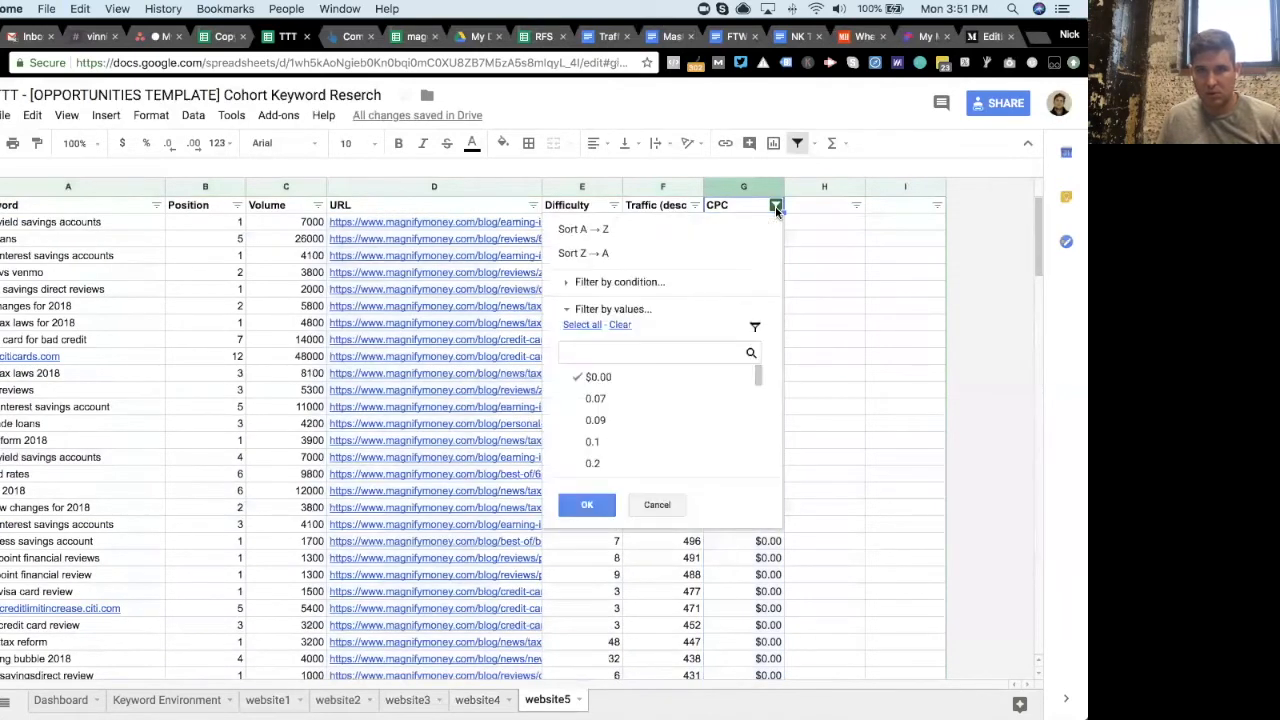
{"action": "left_click", "coordinate": [587, 504]}
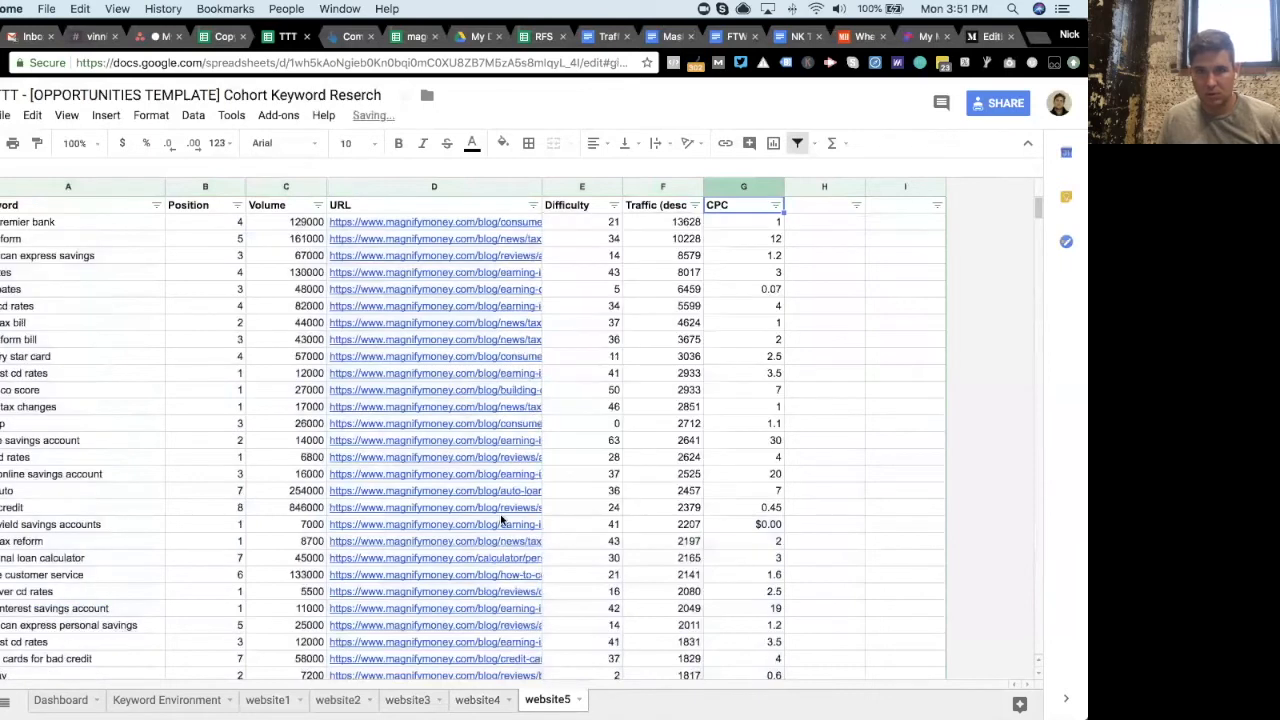
- Open the Dashboard and read the notes attached to the INSTRUCTIONS cell
{"action": "left_click", "coordinate": [61, 700]}
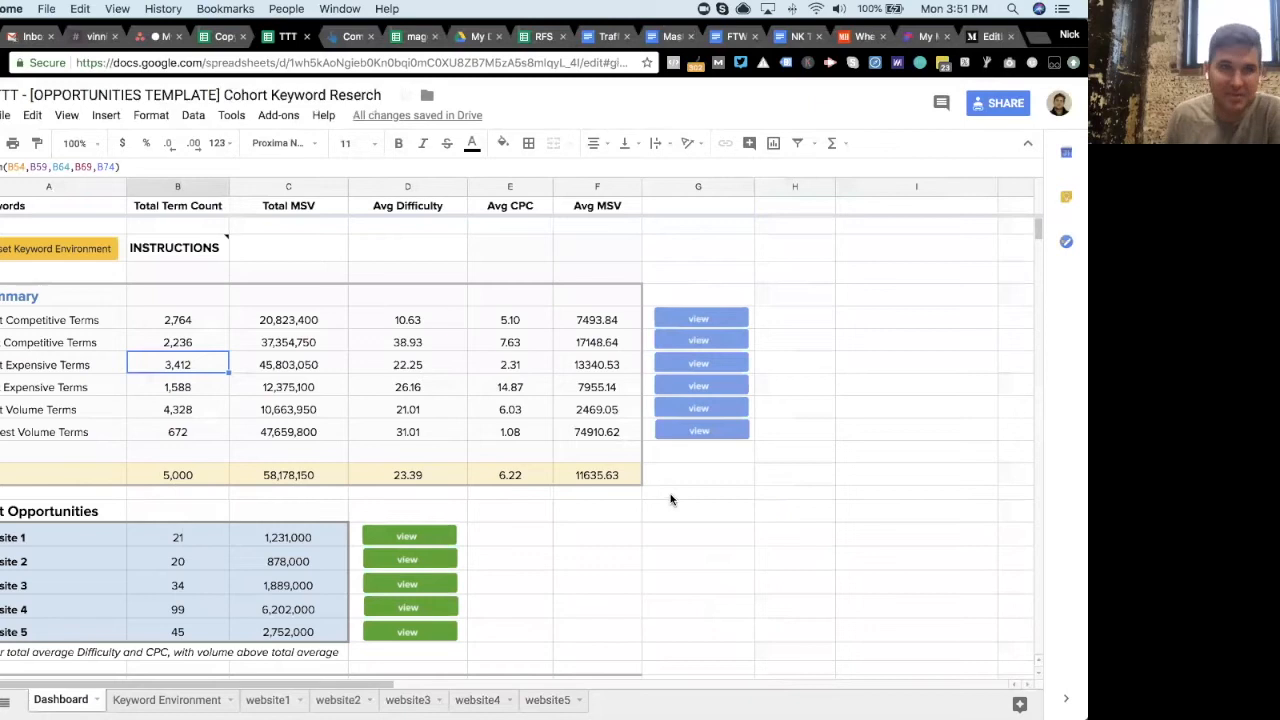
{"action": "left_click", "coordinate": [298, 252]}
{"action": "left_click", "coordinate": [211, 249]}
{"action": "scroll", "coordinate": [279, 262], "scroll_direction": "down", "scroll_amount": 5}
{"action": "scroll", "coordinate": [281, 270], "scroll_direction": "up", "scroll_amount": 5}
{"action": "scroll", "coordinate": [278, 290], "scroll_direction": "down", "scroll_amount": 5}
{"action": "scroll", "coordinate": [278, 293], "scroll_direction": "up", "scroll_amount": 5}
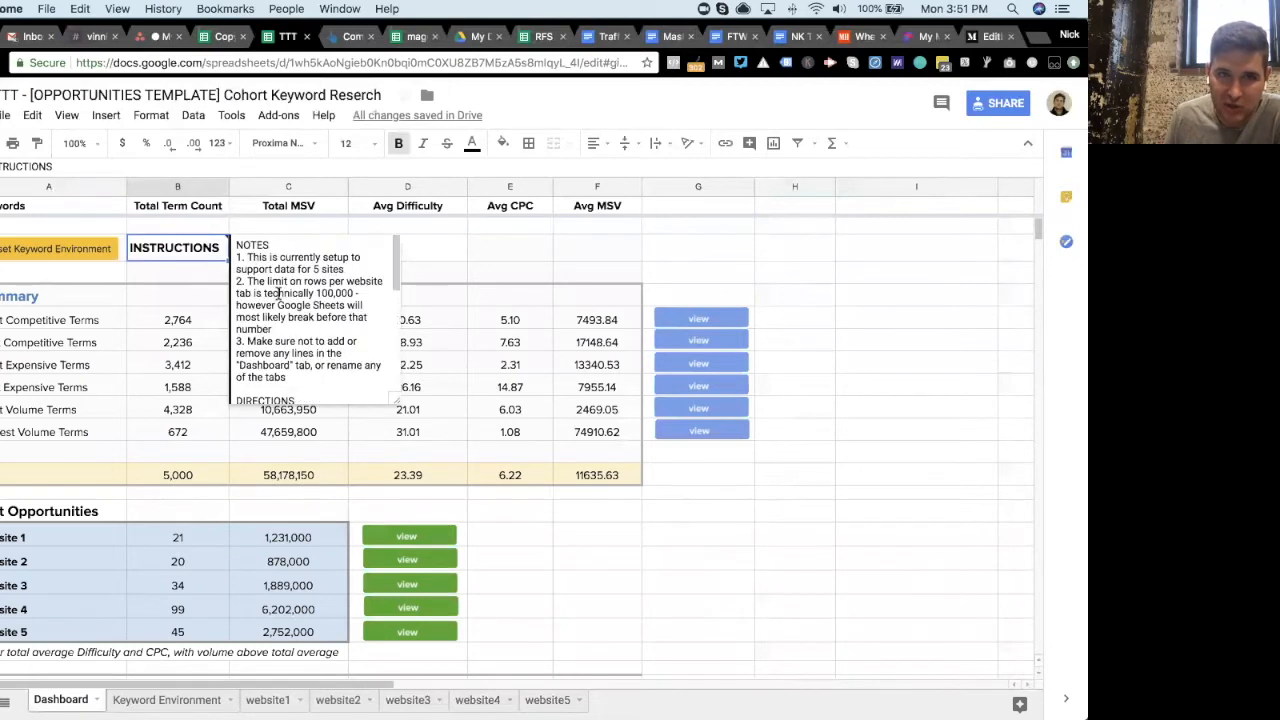
{"action": "left_click", "coordinate": [477, 257]}
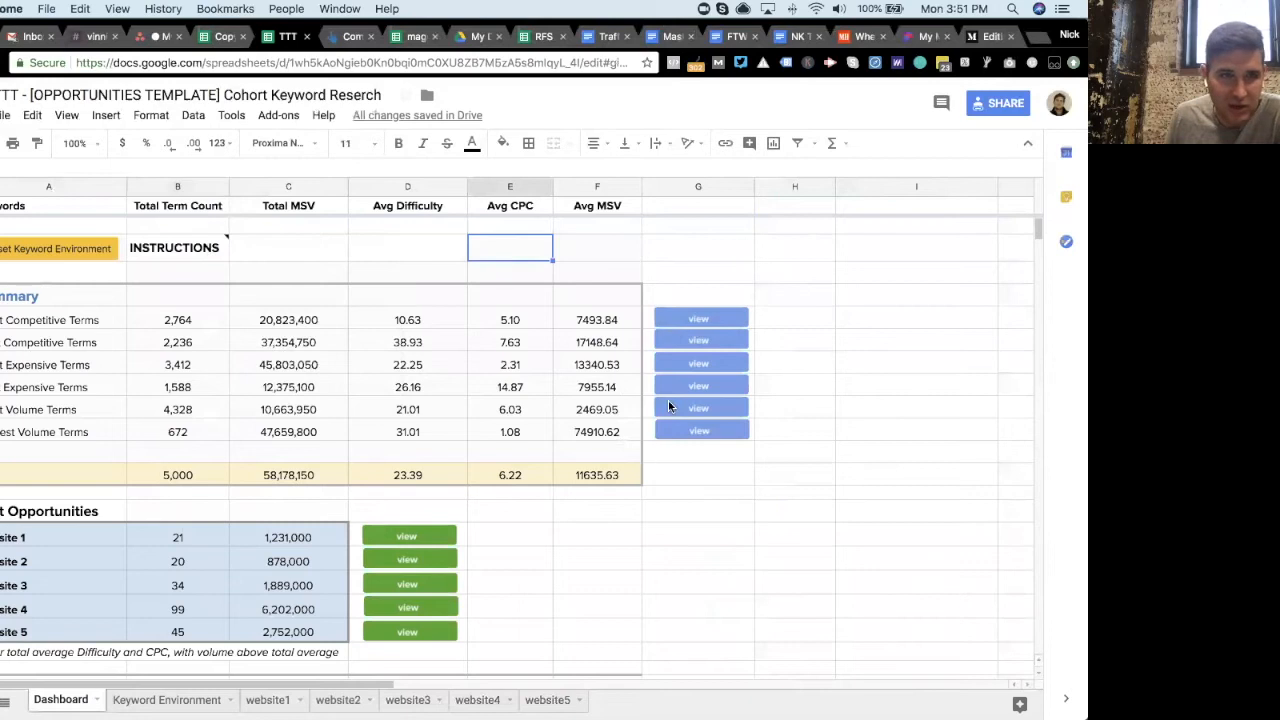
{"action": "scroll", "coordinate": [600, 436], "scroll_direction": "down", "scroll_amount": 1}
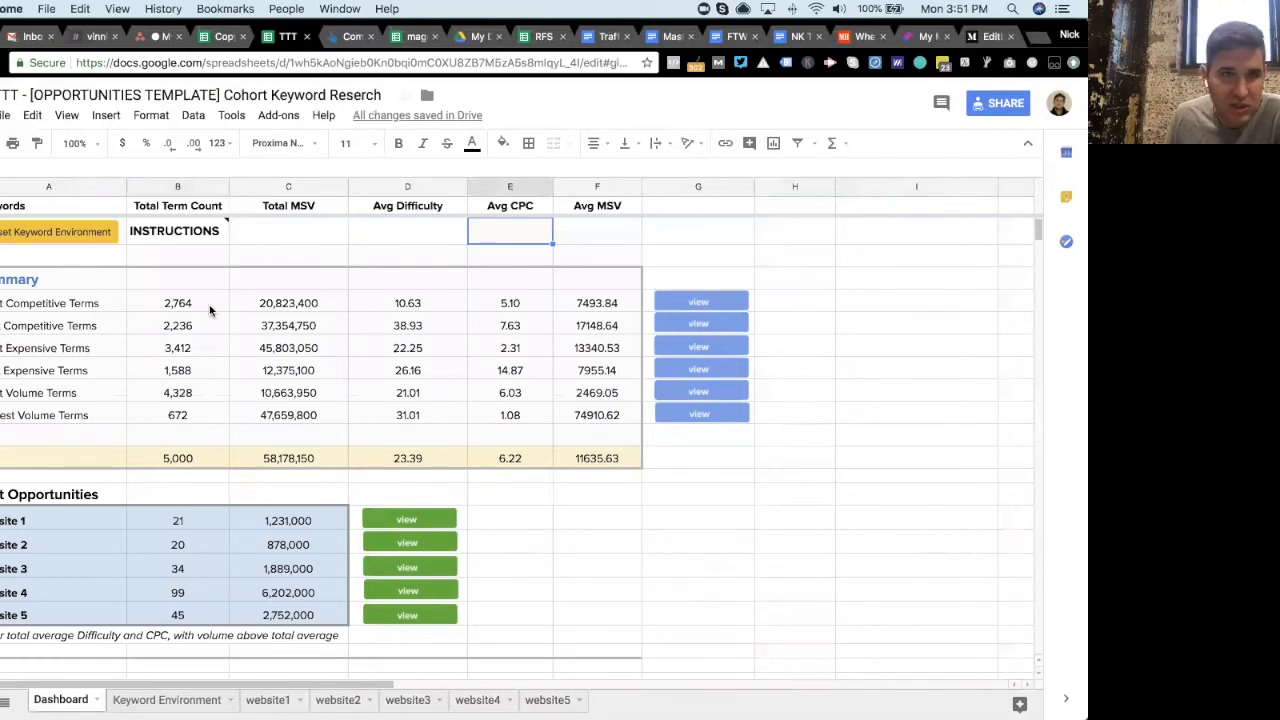
{"action": "scroll", "coordinate": [207, 314], "scroll_direction": "up", "scroll_amount": 1}
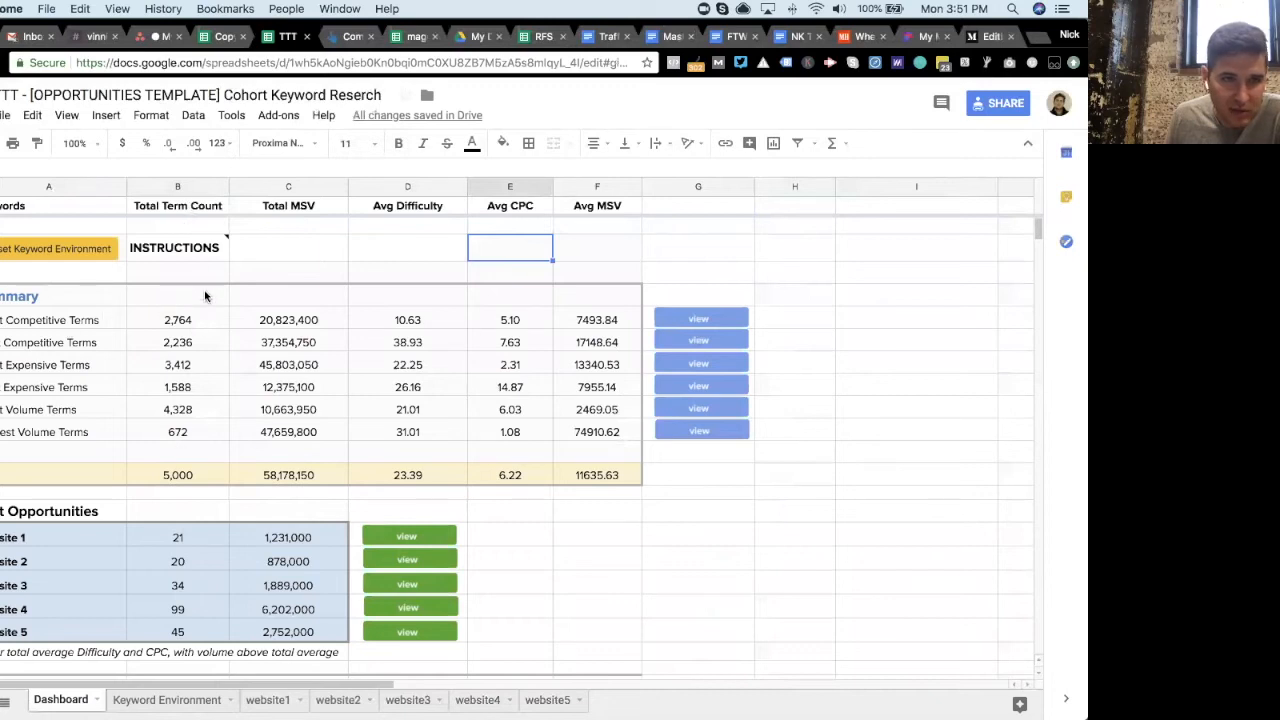
- Inspect the formulas behind the summary's Total MSV, Avg Difficulty, Avg CPC and Avg MSV cells
{"action": "left_click", "coordinate": [311, 320]}
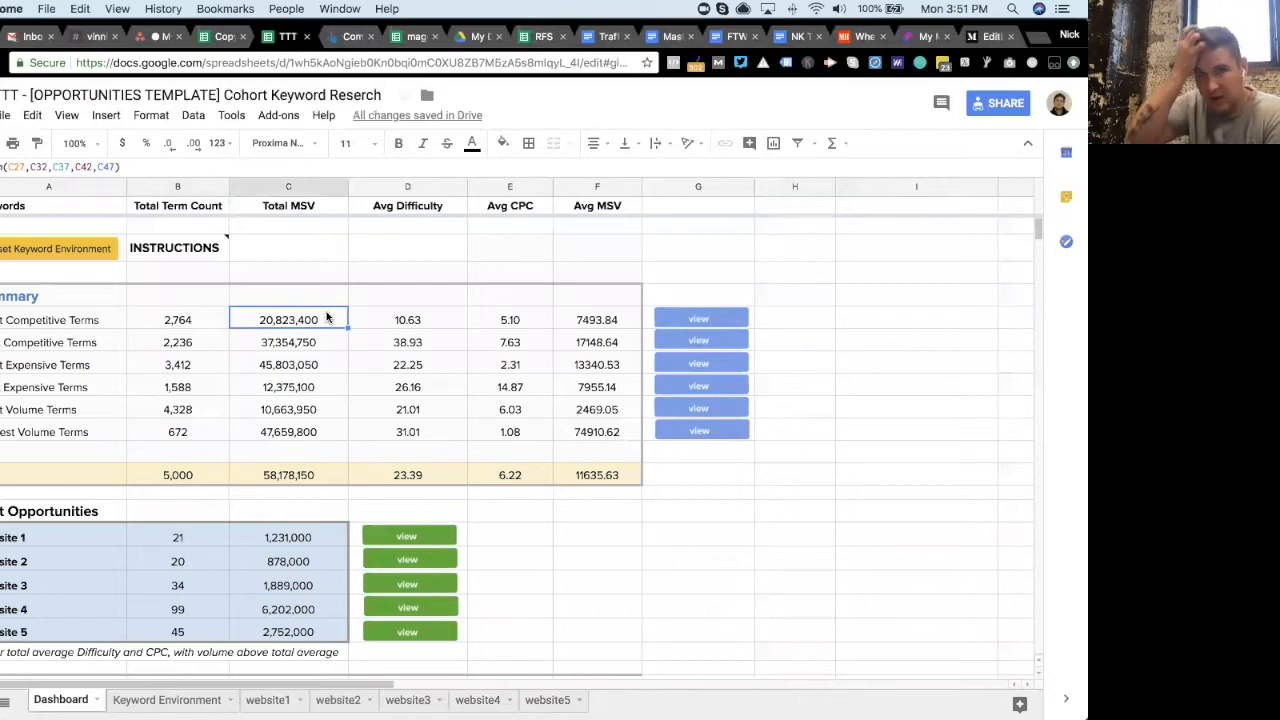
{"action": "left_click", "coordinate": [431, 321]}
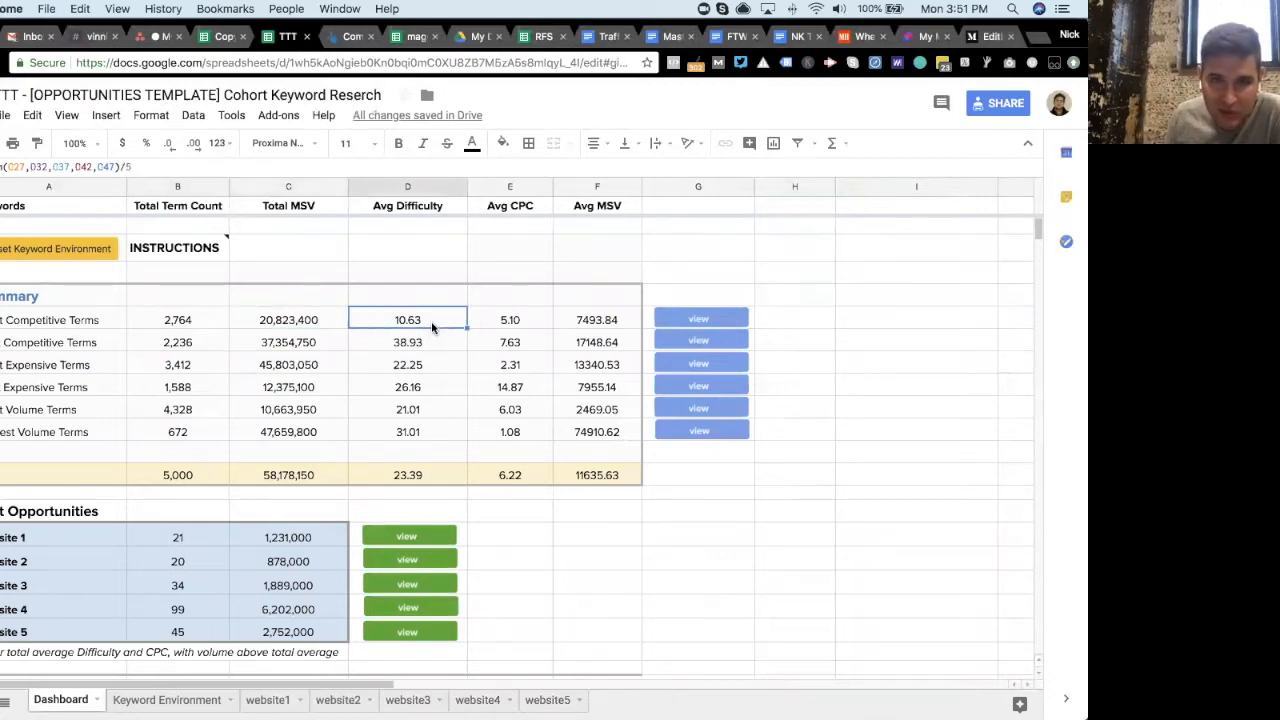
{"action": "left_click", "coordinate": [525, 320]}
{"action": "left_click", "coordinate": [527, 367]}
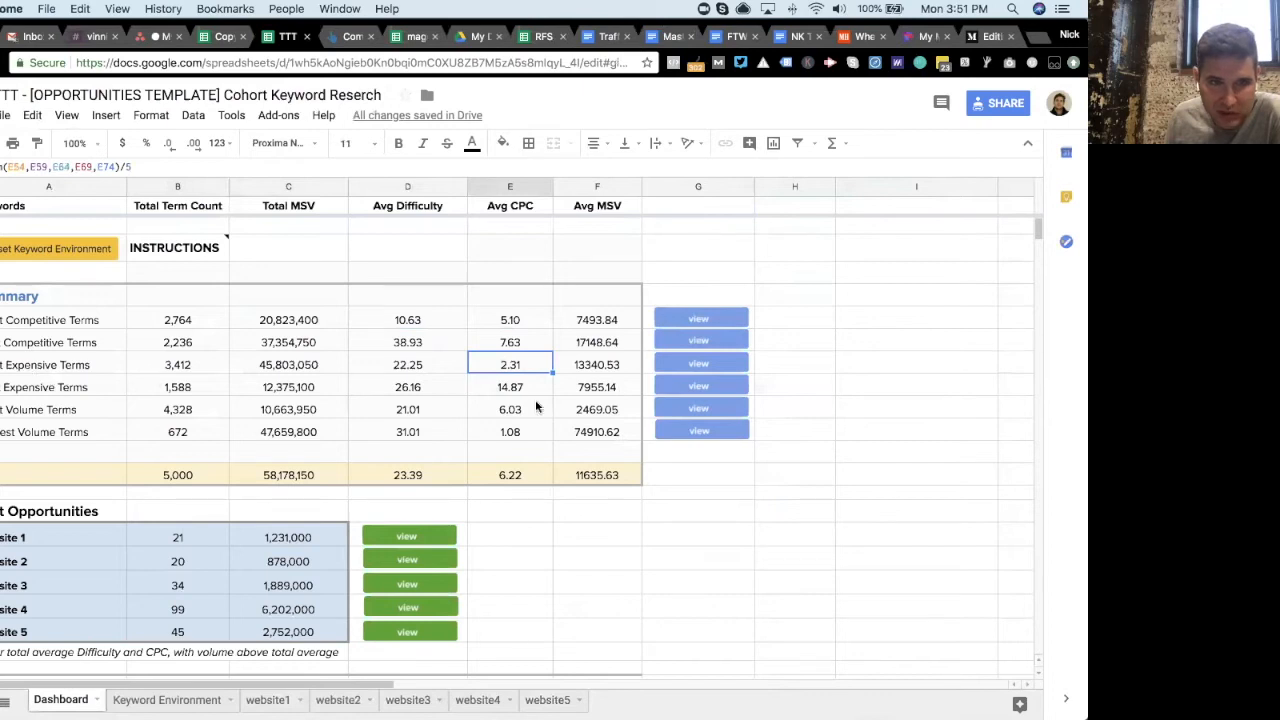
{"action": "left_click", "coordinate": [617, 367]}
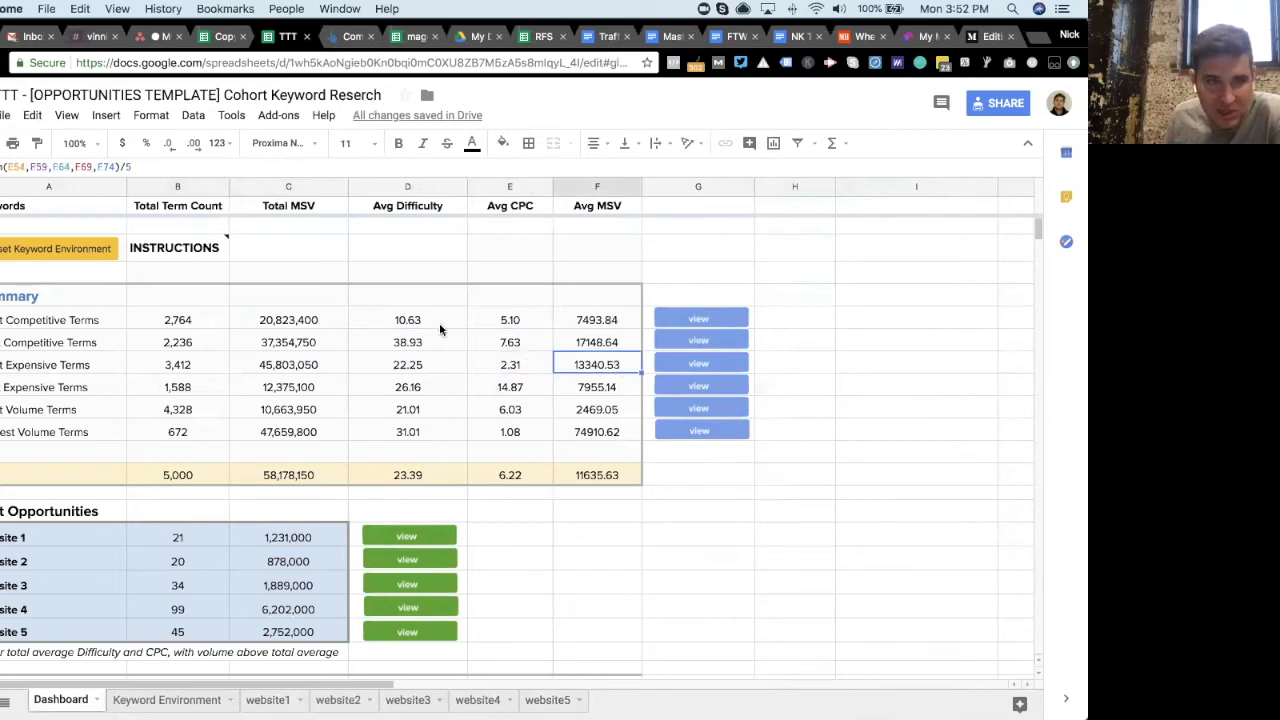
{"action": "left_click", "coordinate": [609, 322]}
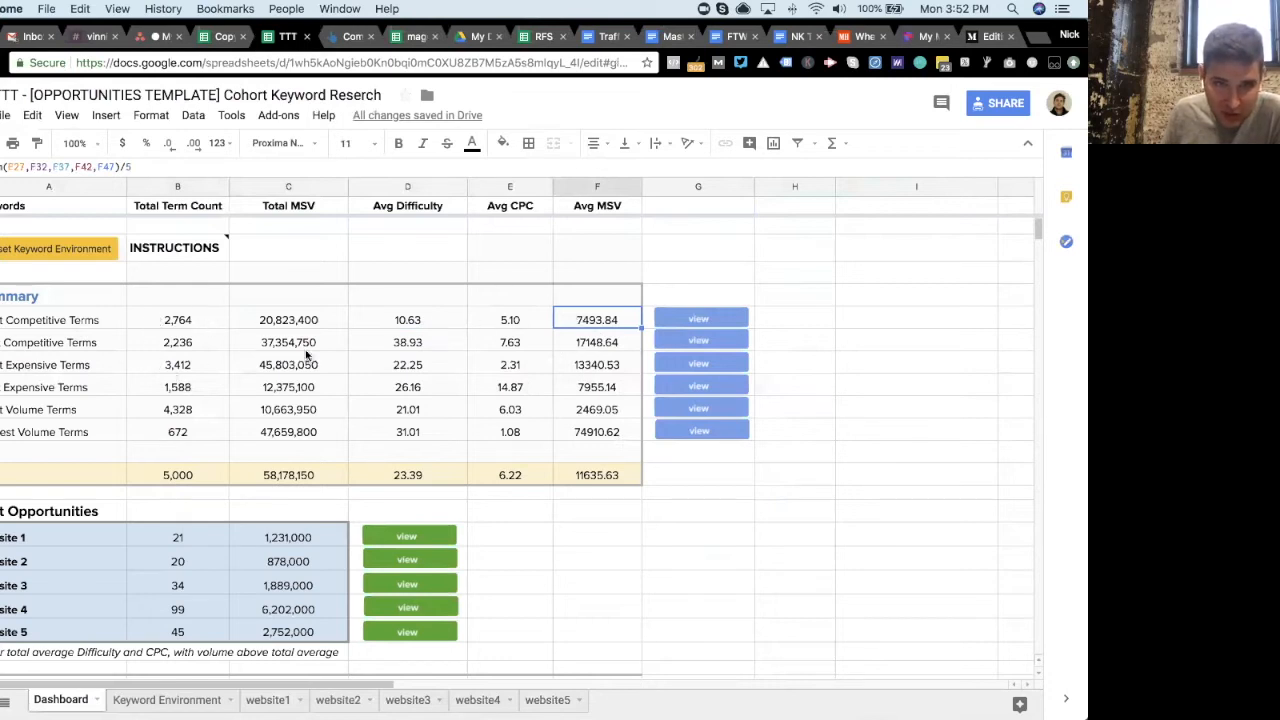
- Authorize the script behind the Dashboard's view buttons using the Google account
{"action": "left_click", "coordinate": [700, 318]}
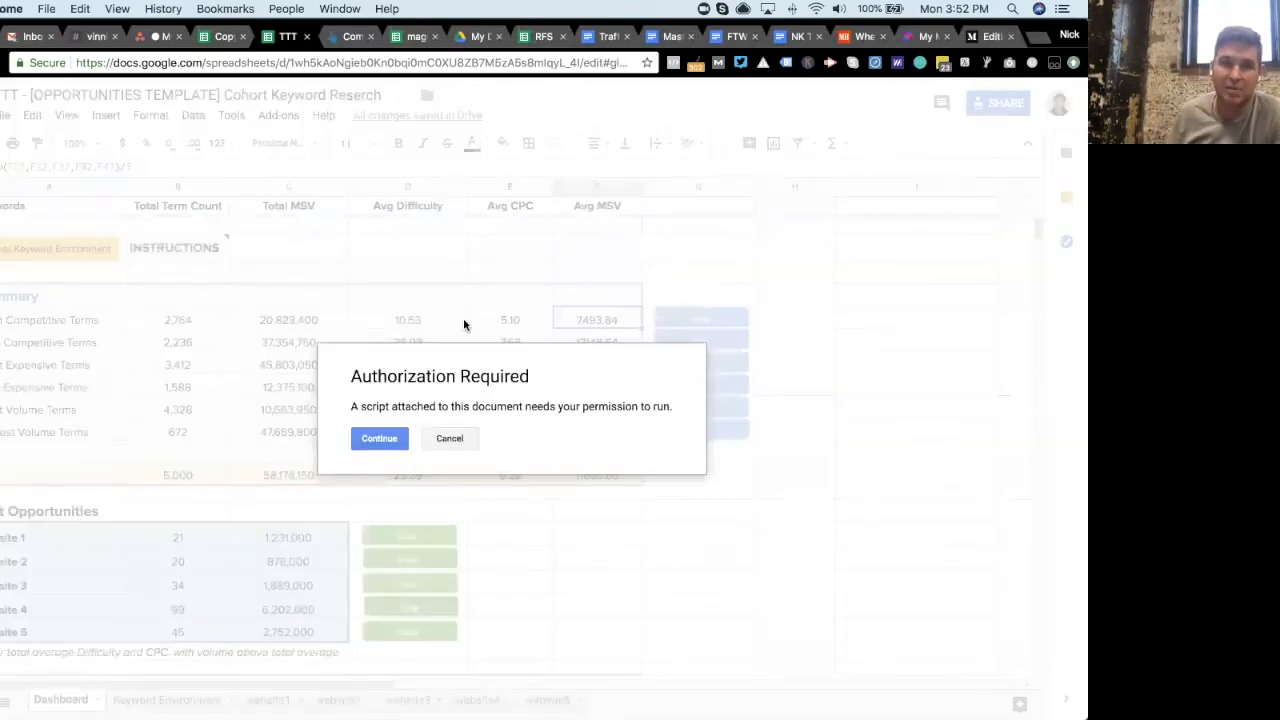
{"action": "left_click", "coordinate": [385, 441]}
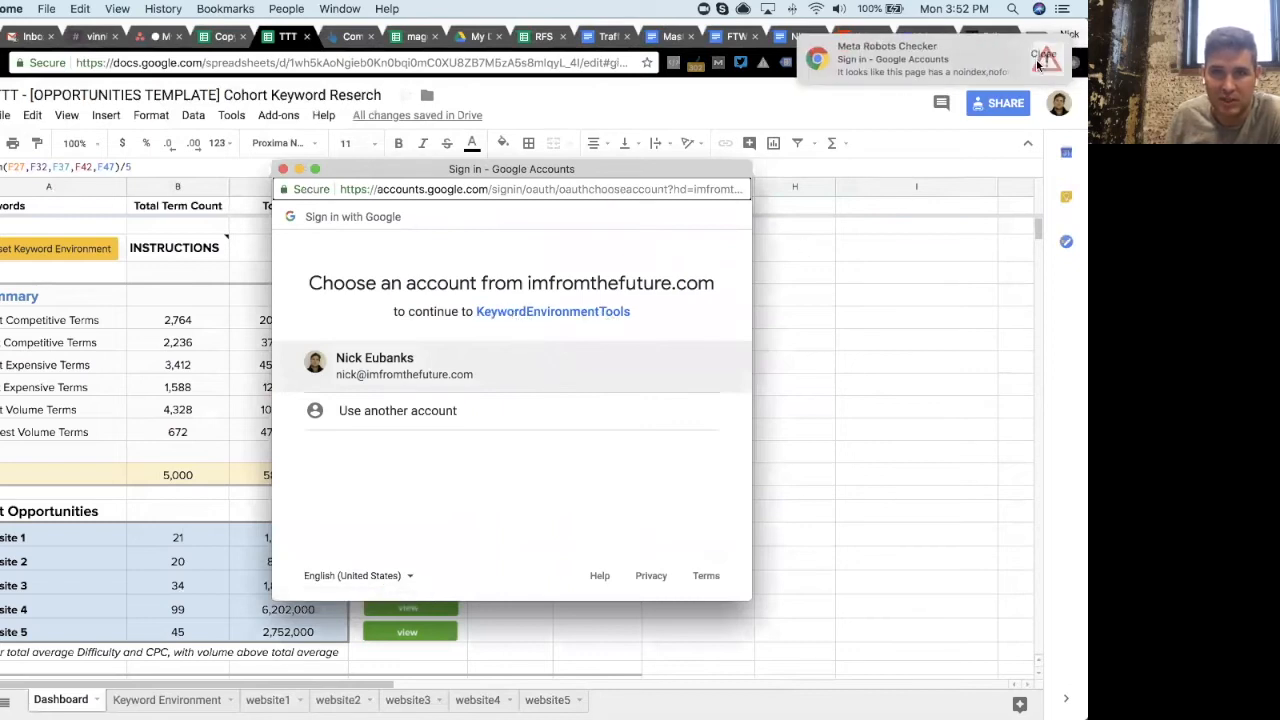
{"action": "left_click", "coordinate": [486, 378]}
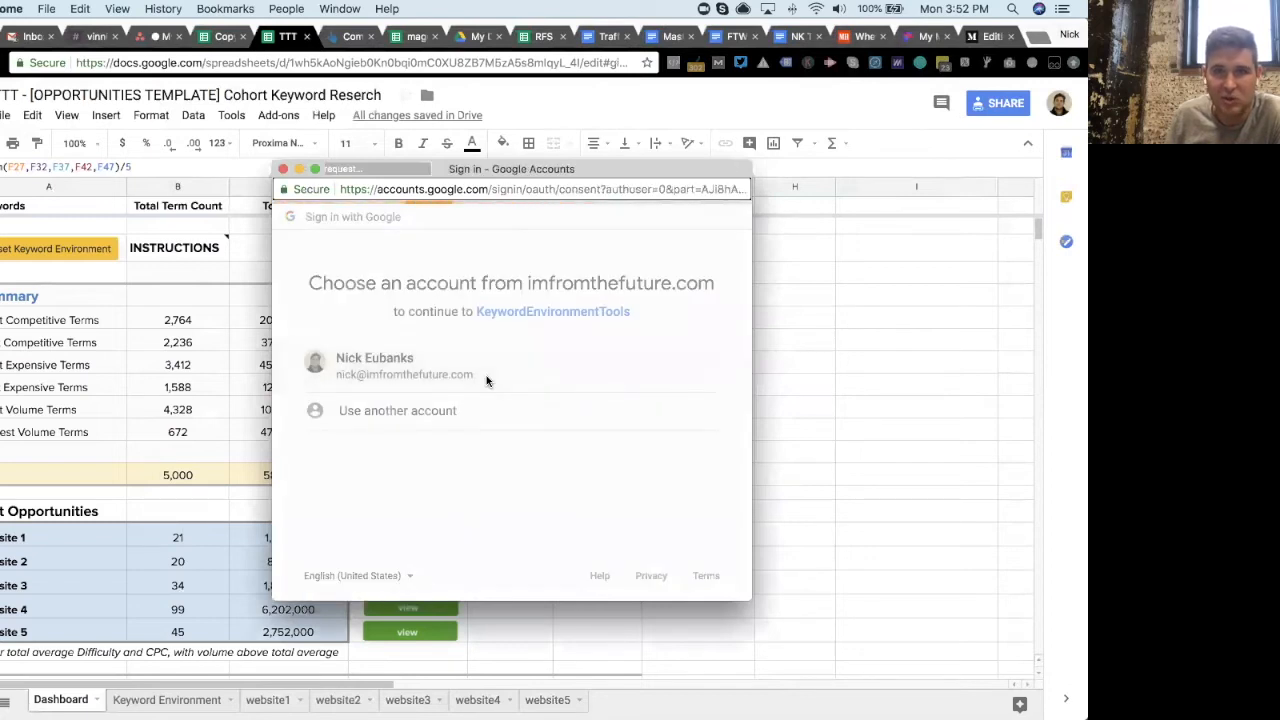
{"action": "scroll", "coordinate": [565, 392], "scroll_direction": "down", "scroll_amount": 2}
{"action": "left_click", "coordinate": [684, 500]}
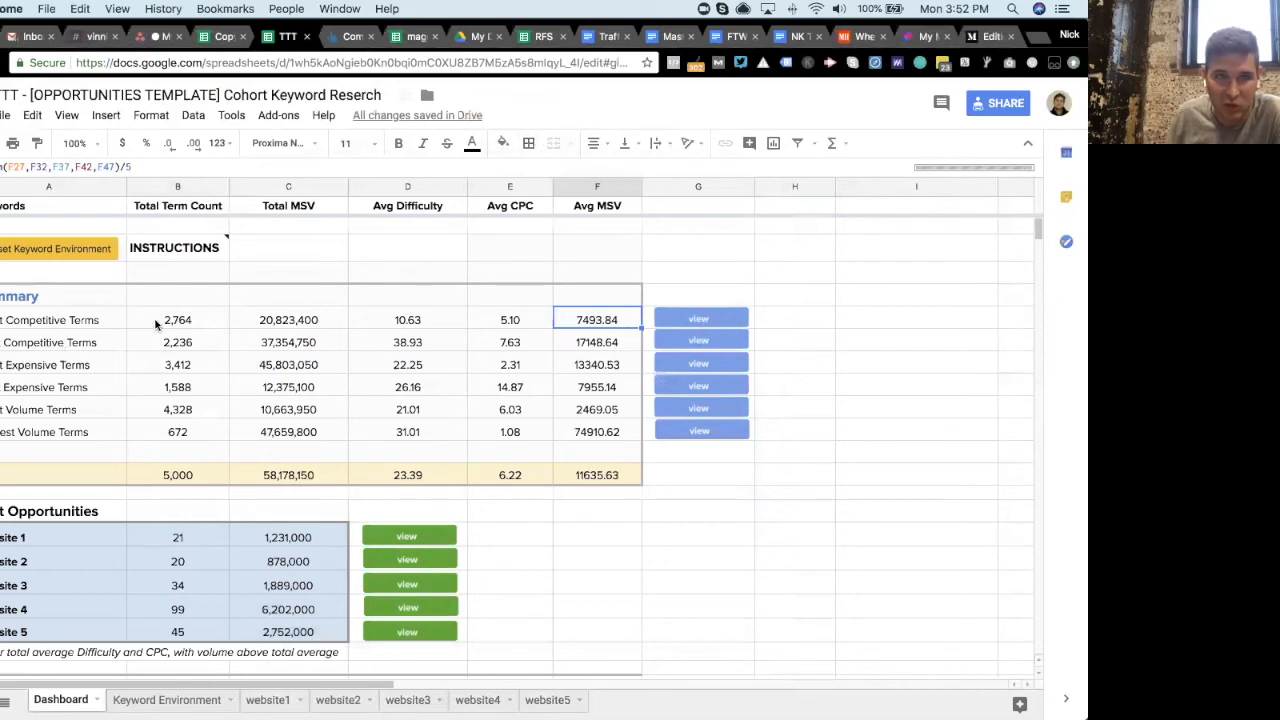
- Browse the keyword list loaded into the Keyword Environment tab
{"action": "left_click", "coordinate": [209, 319]}
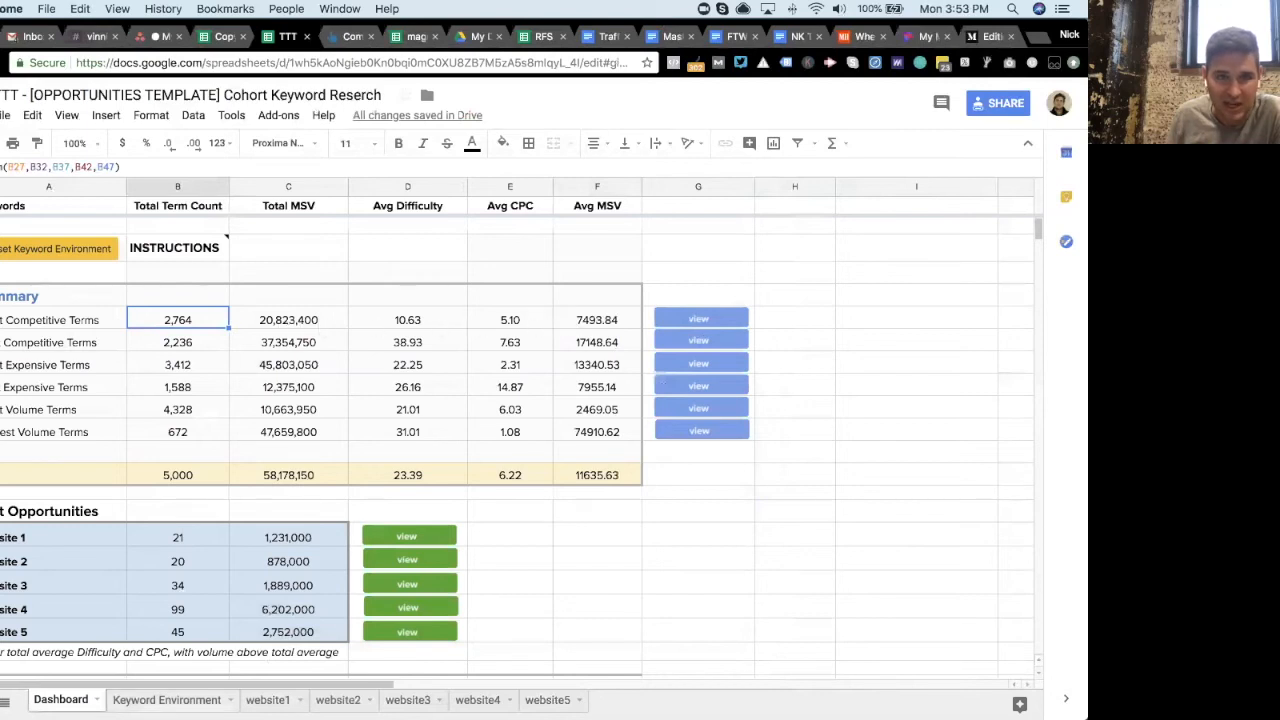
{"action": "left_click", "coordinate": [186, 700]}
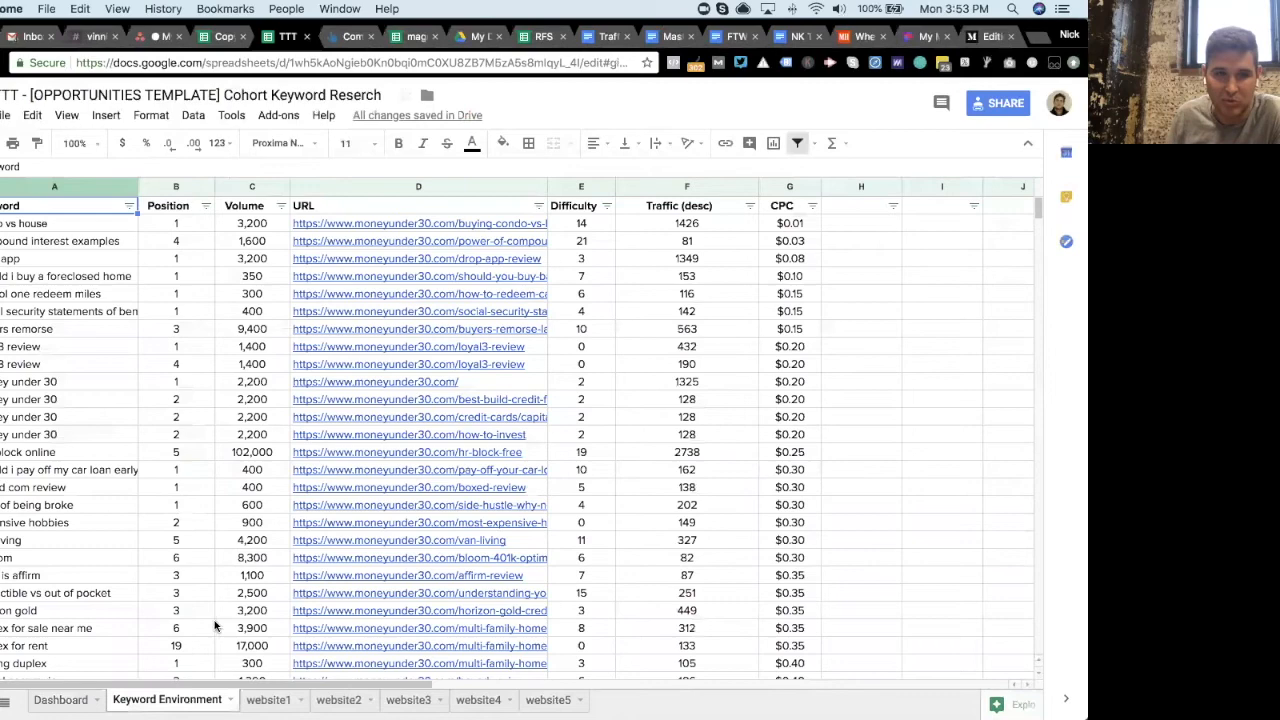
{"action": "scroll", "coordinate": [607, 393], "scroll_direction": "down", "scroll_amount": 20}
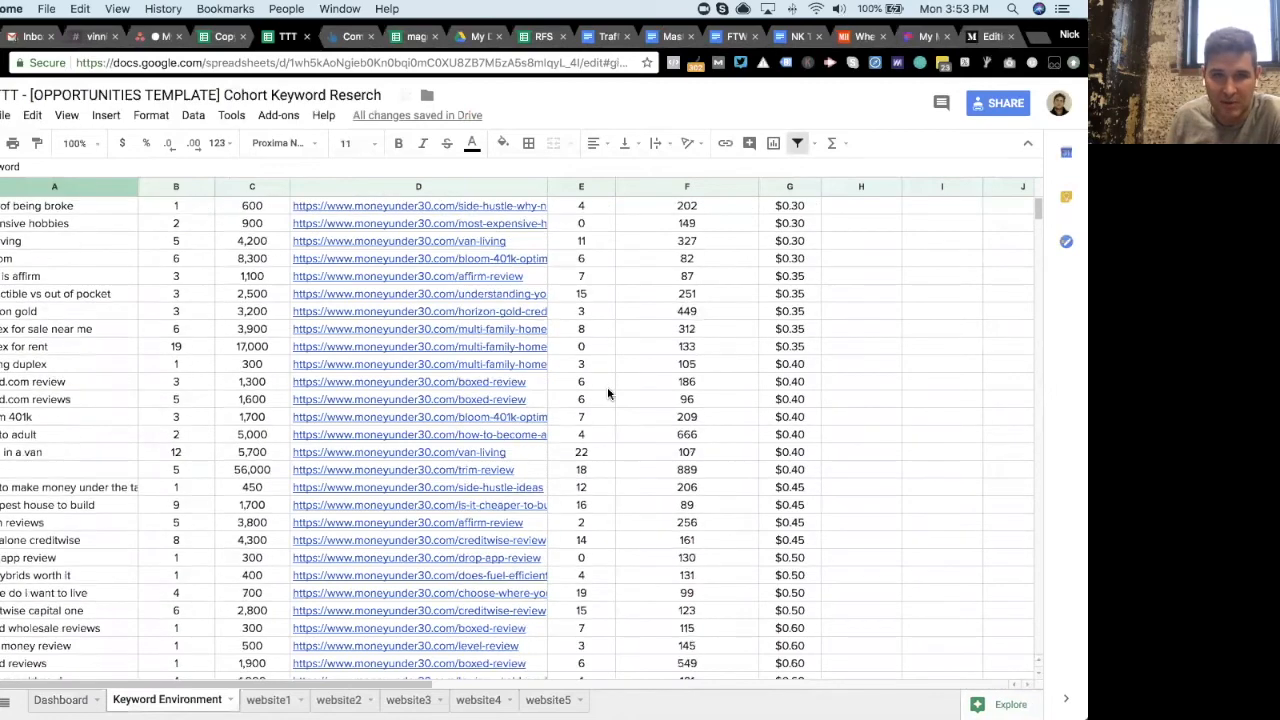
{"action": "scroll", "coordinate": [607, 386], "scroll_direction": "down", "scroll_amount": 20}
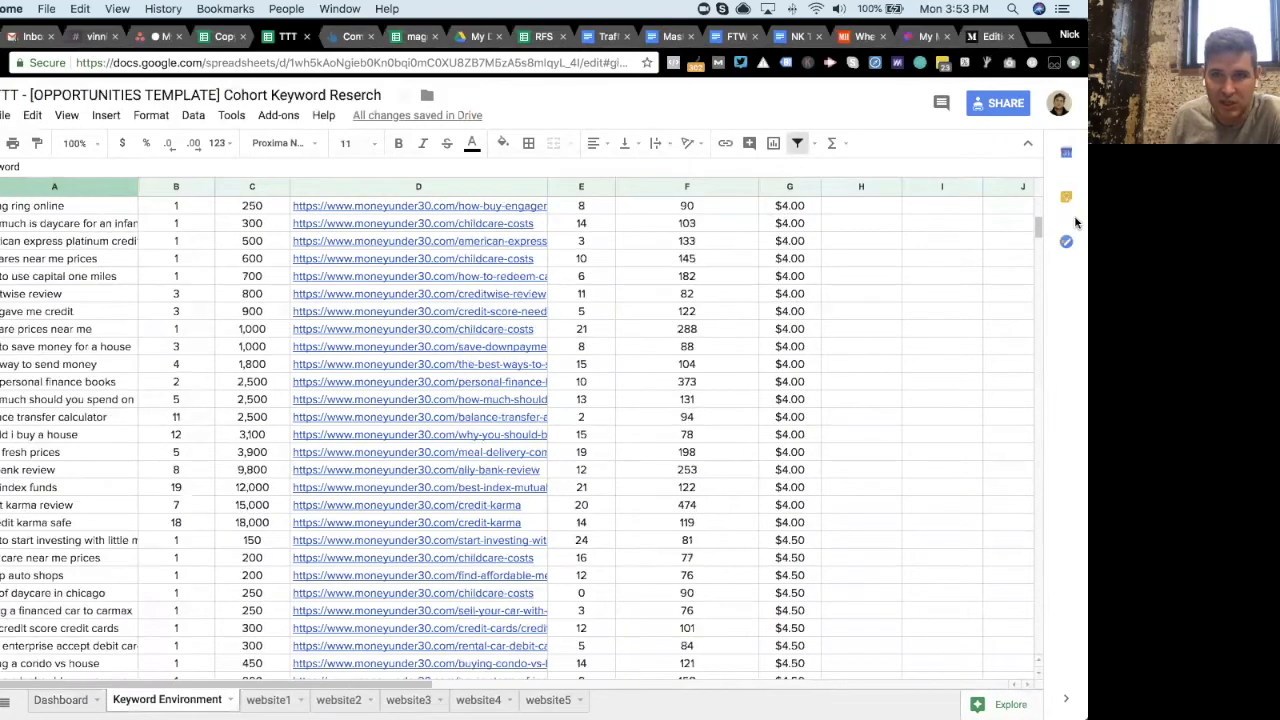
{"action": "left_click_drag", "start_coordinate": [1039, 232], "coordinate": [1033, 405]}
{"action": "left_click_drag", "start_coordinate": [1029, 384], "coordinate": [1028, 192]}
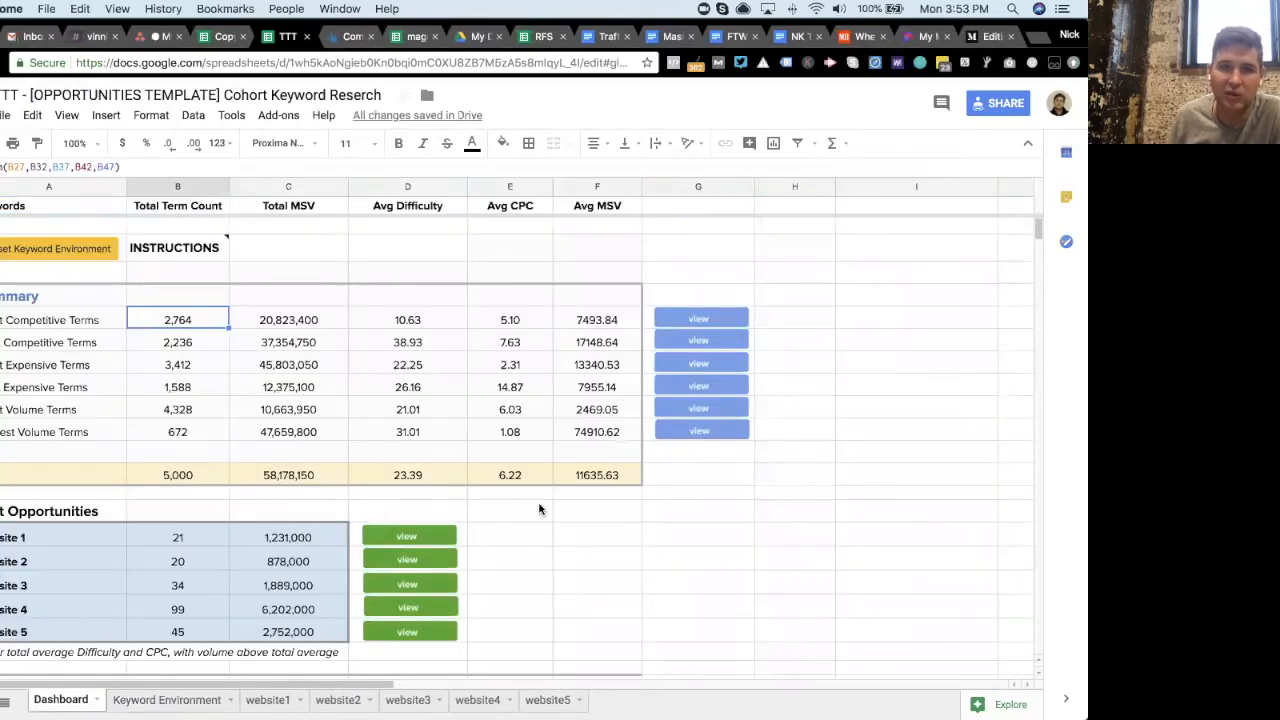
- Inspect the formulas behind the Best Opportunities term counts for website 1 through website 5 and the note beneath them
{"action": "scroll", "coordinate": [539, 510], "scroll_direction": "down", "scroll_amount": 2}
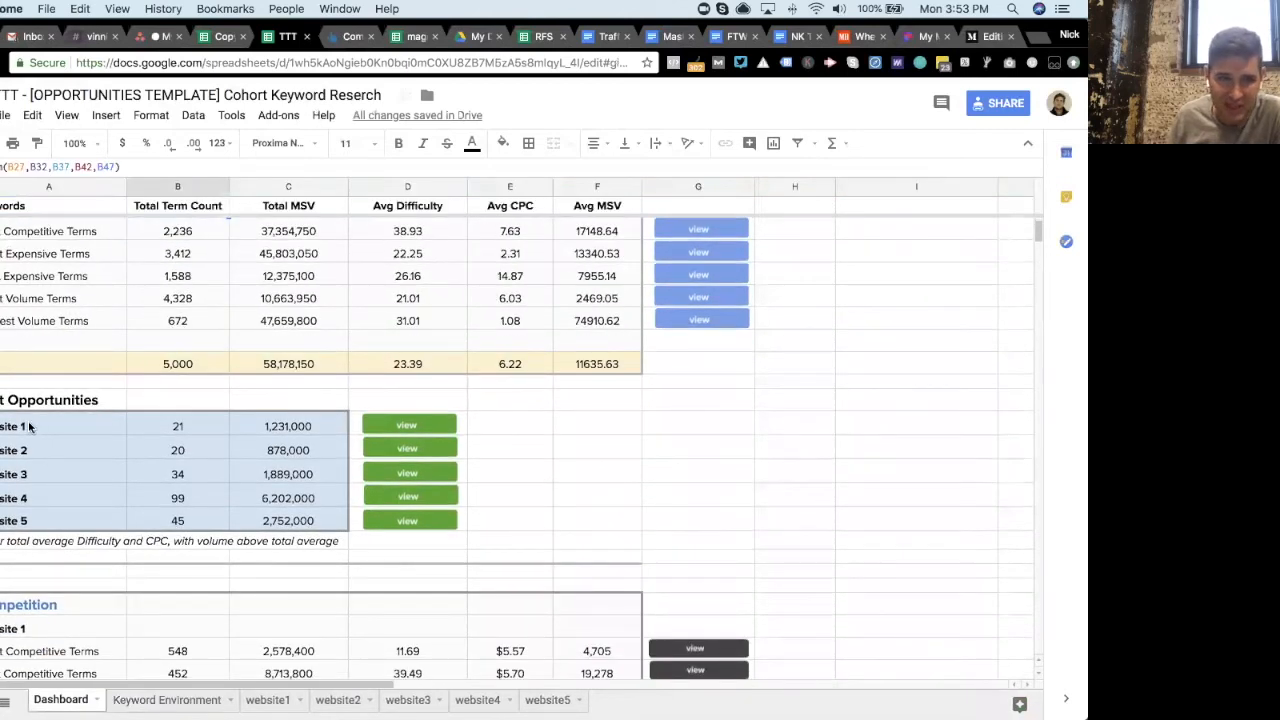
{"action": "left_click", "coordinate": [196, 424]}
{"action": "left_click", "coordinate": [194, 450]}
{"action": "left_click", "coordinate": [192, 474]}
{"action": "left_click", "coordinate": [186, 499]}
{"action": "left_click", "coordinate": [190, 520]}
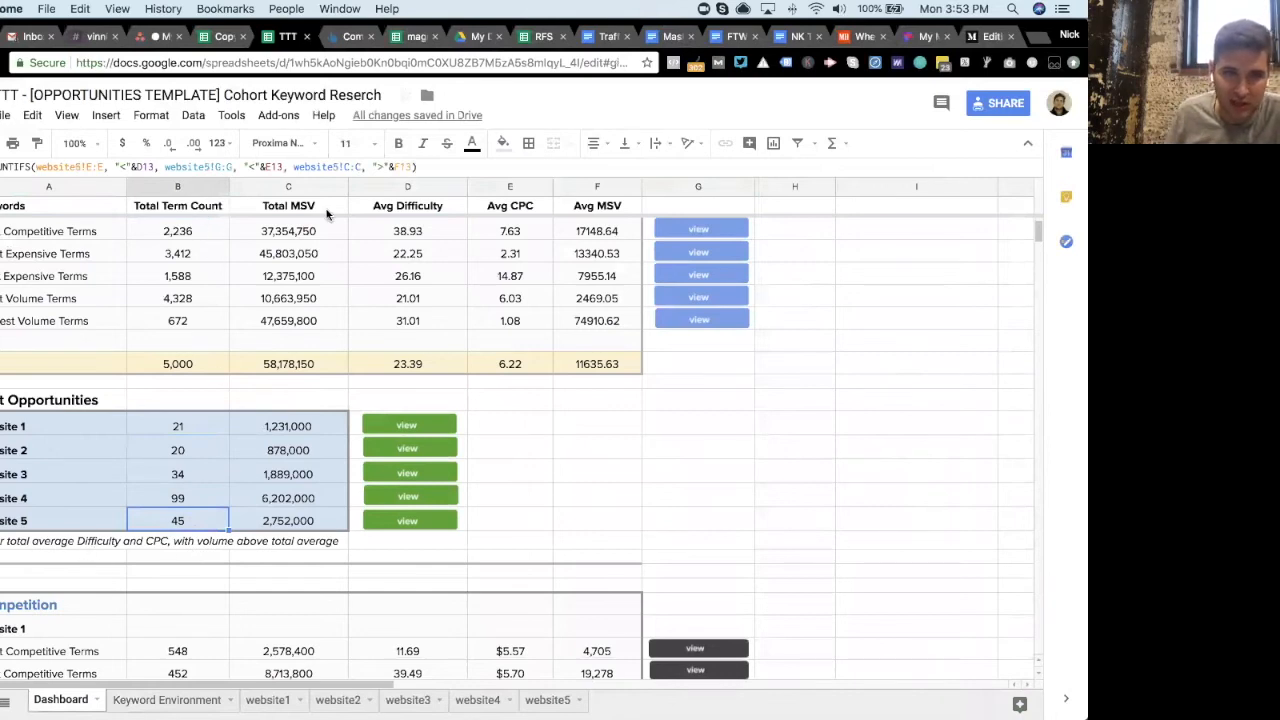
{"action": "left_click", "coordinate": [12, 548]}
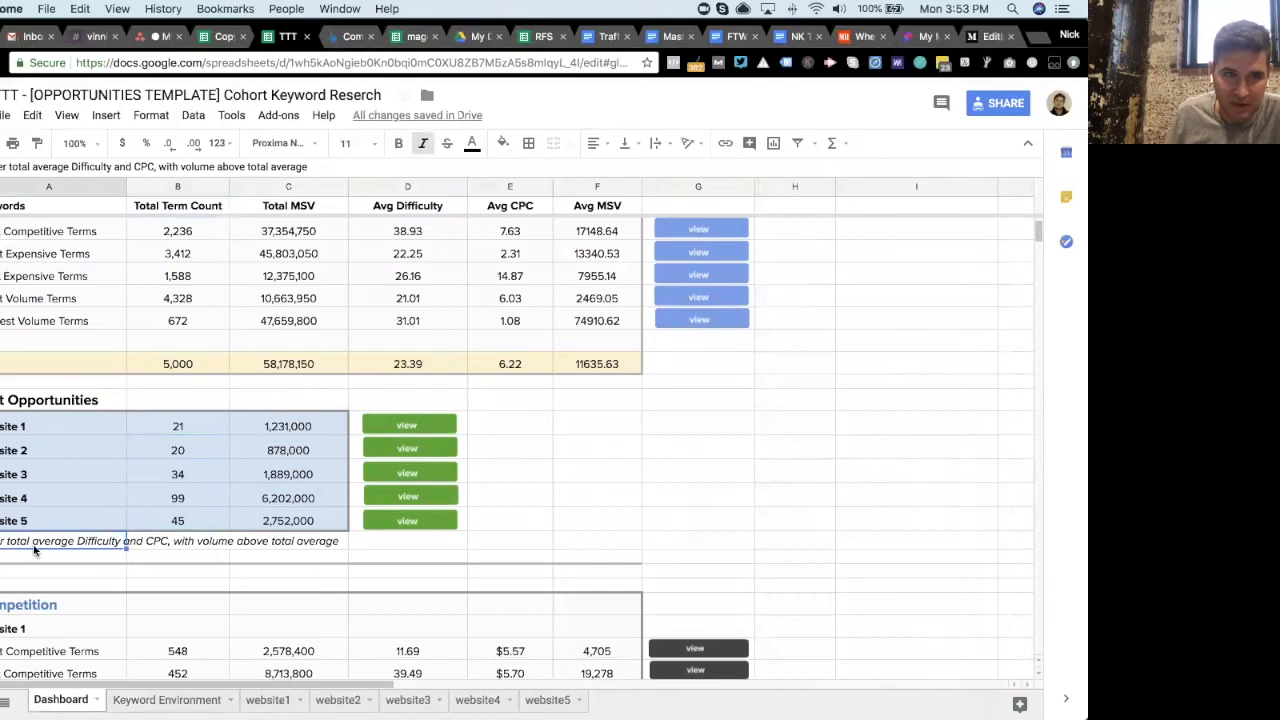
{"action": "left_click", "coordinate": [188, 430]}
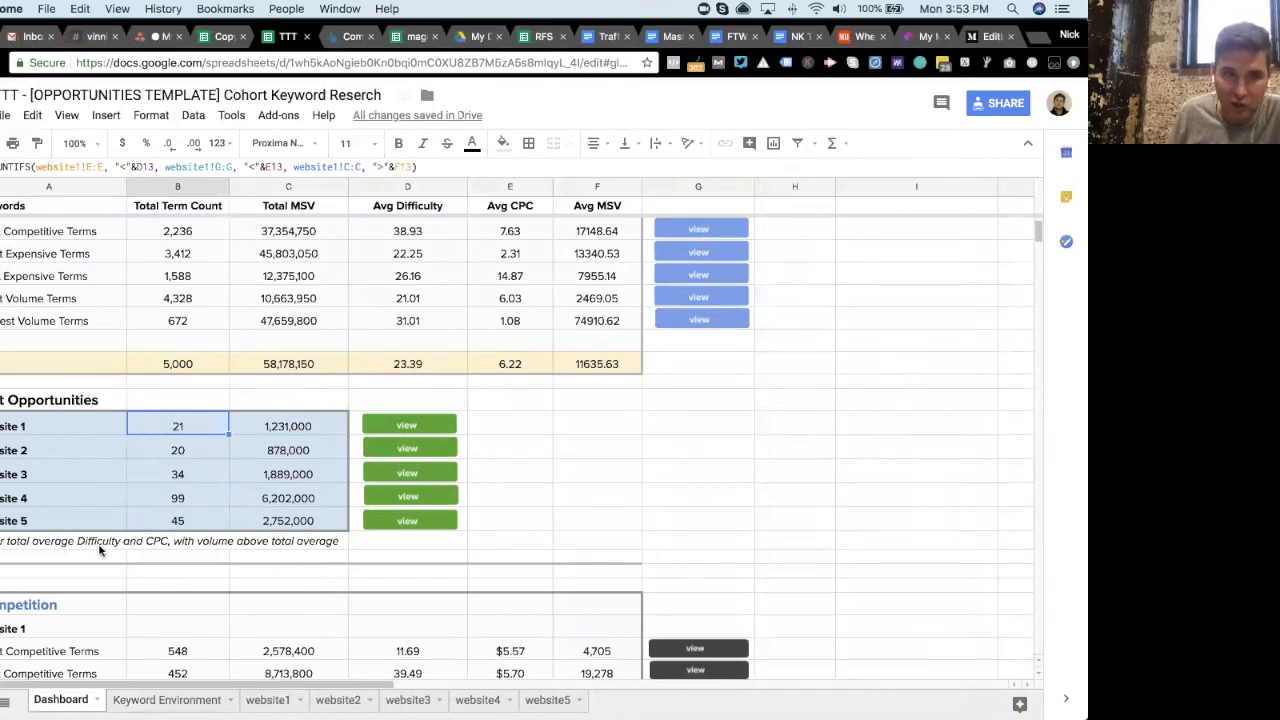
- Review the per-website Competition, Expense and Volume breakdowns, including the website1 Avg Difficulty formula
{"action": "scroll", "coordinate": [132, 535], "scroll_direction": "up", "scroll_amount": 3}
{"action": "scroll", "coordinate": [130, 538], "scroll_direction": "down", "scroll_amount": 1}
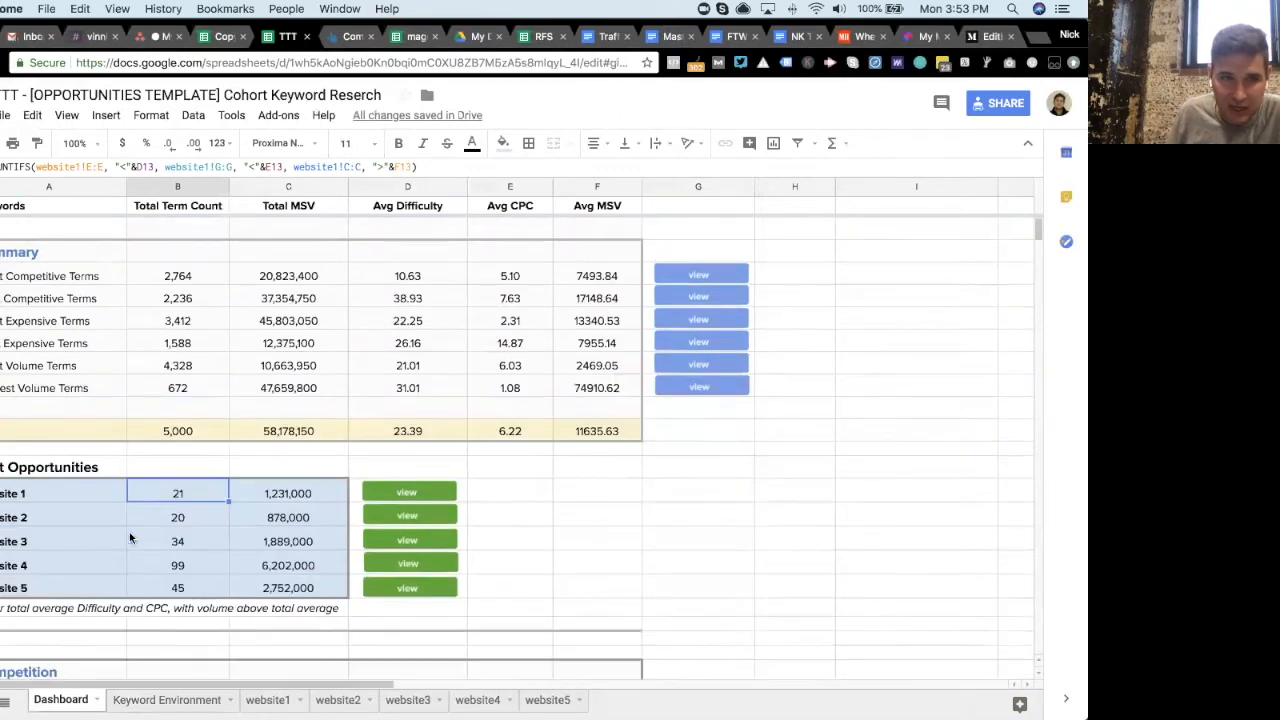
{"action": "scroll", "coordinate": [135, 535], "scroll_direction": "down", "scroll_amount": 5}
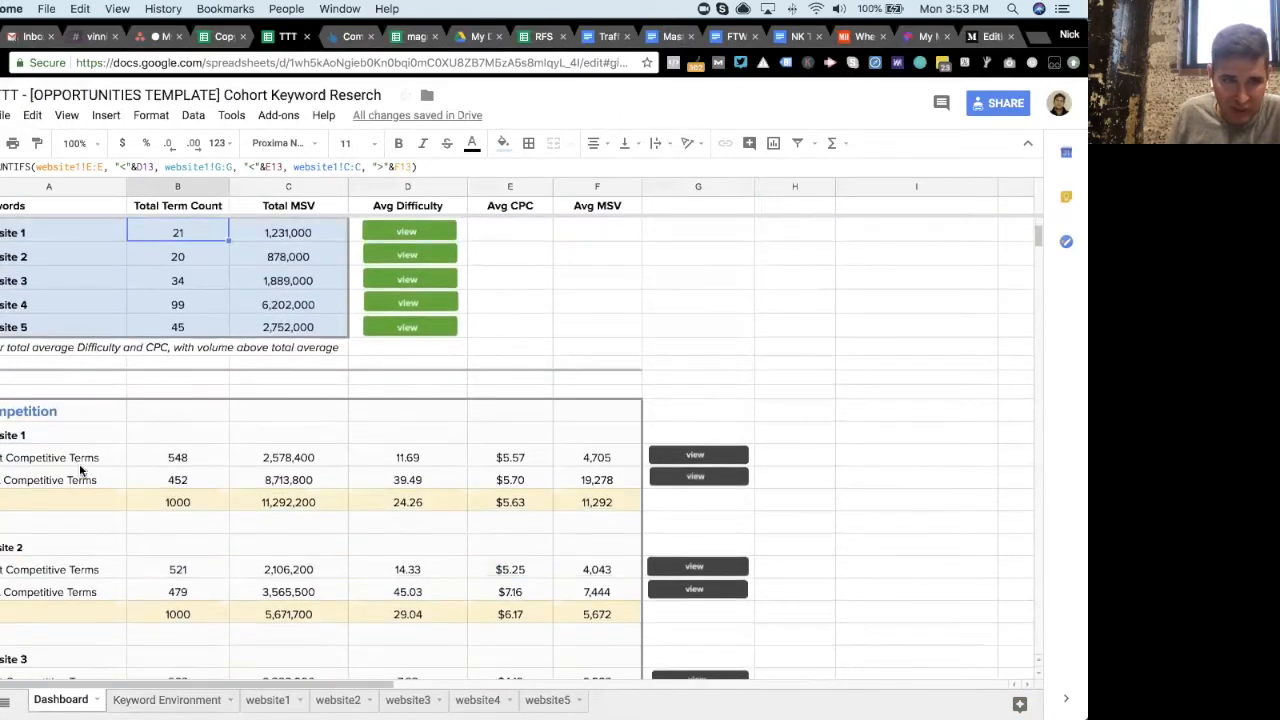
{"action": "scroll", "coordinate": [83, 490], "scroll_direction": "down", "scroll_amount": 1}
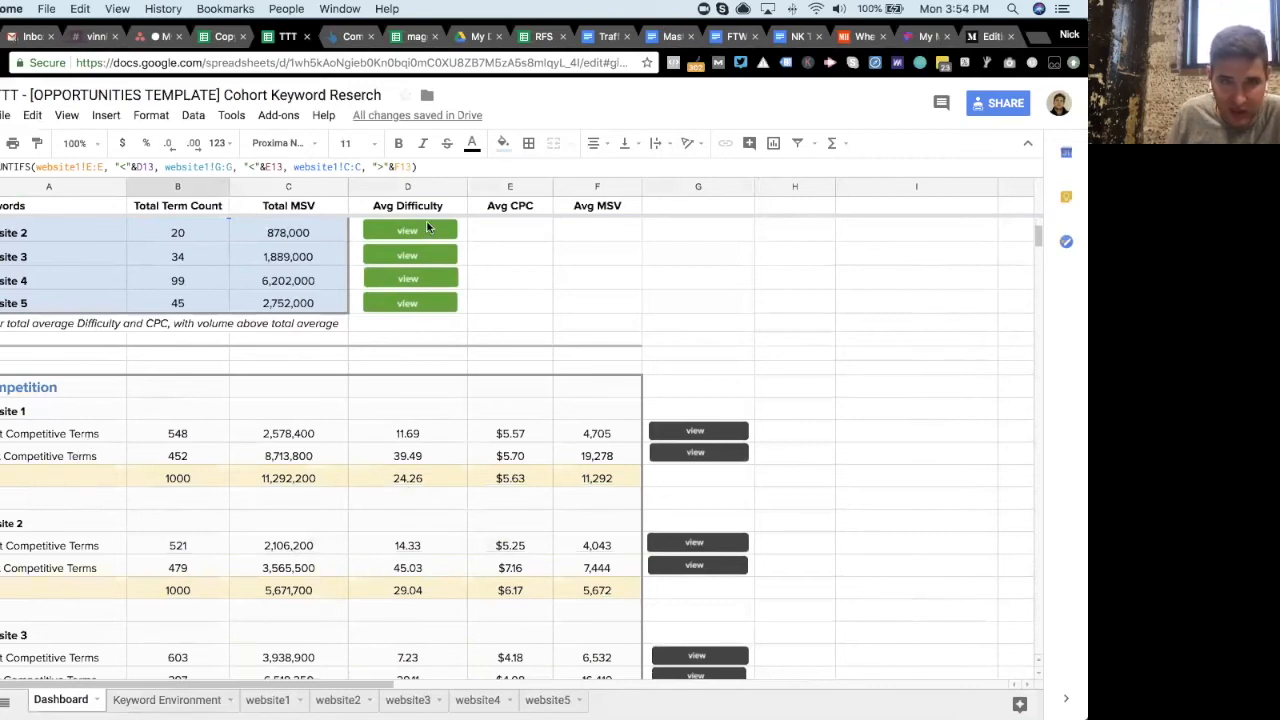
{"action": "left_click", "coordinate": [406, 478]}
{"action": "scroll", "coordinate": [375, 475], "scroll_direction": "up", "scroll_amount": 1}
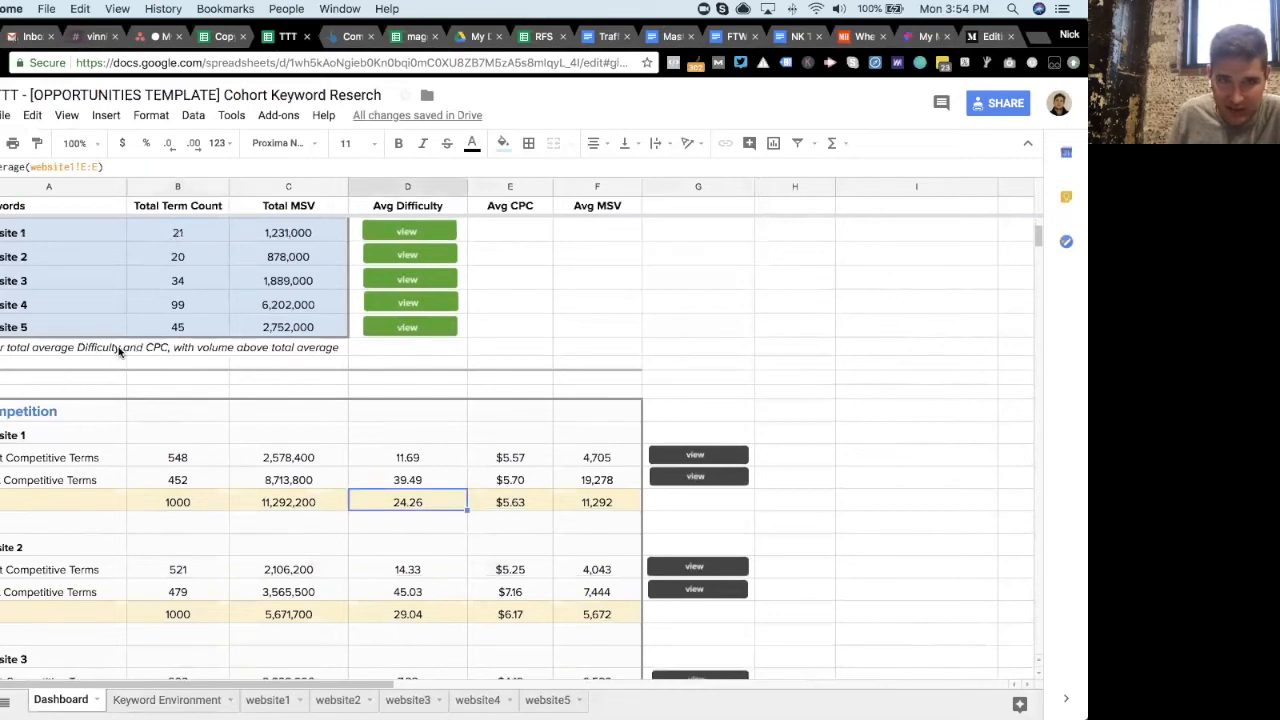
{"action": "scroll", "coordinate": [190, 482], "scroll_direction": "down", "scroll_amount": 10}
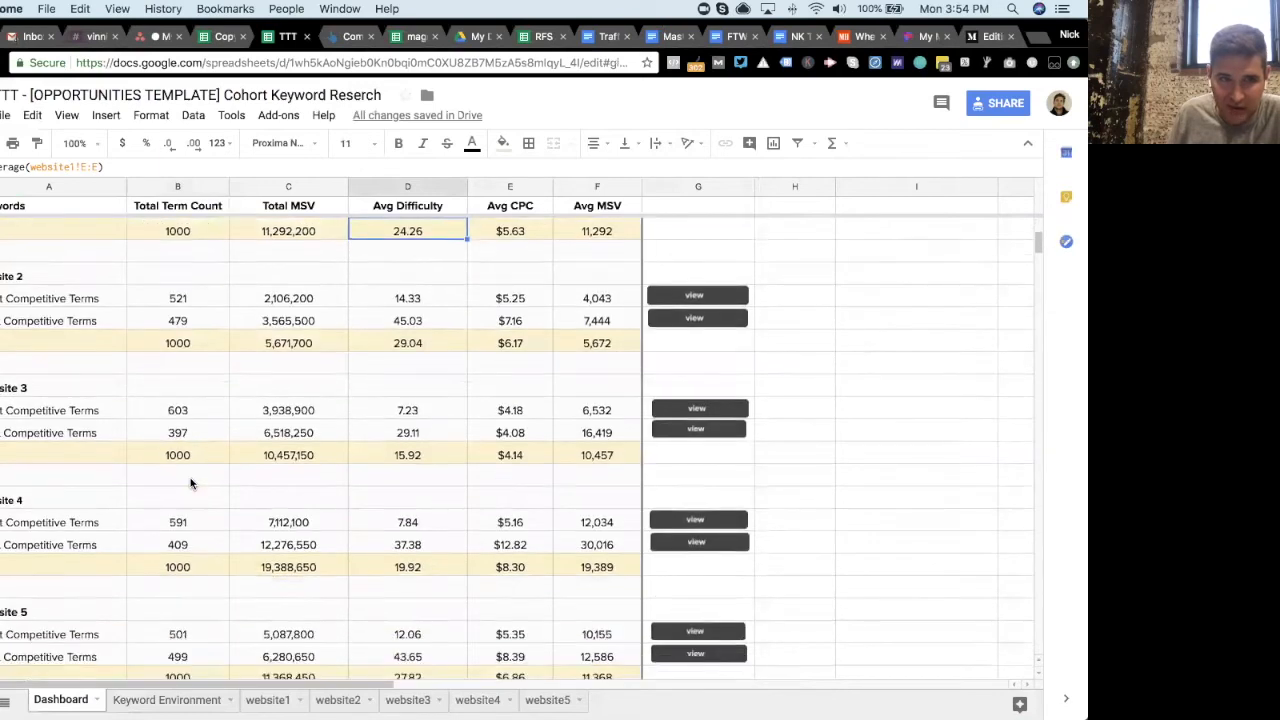
{"action": "scroll", "coordinate": [190, 484], "scroll_direction": "down", "scroll_amount": 1}
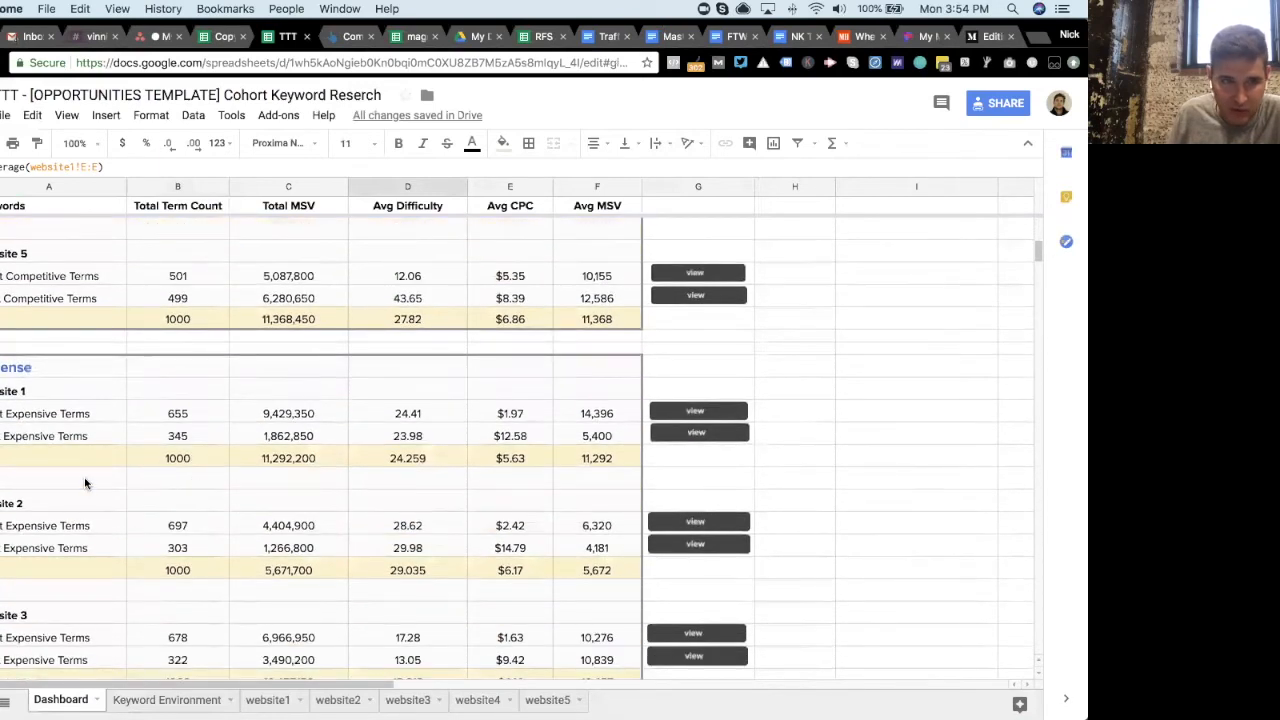
{"action": "scroll", "coordinate": [86, 484], "scroll_direction": "down", "scroll_amount": 1}
{"action": "scroll", "coordinate": [170, 465], "scroll_direction": "down", "scroll_amount": 3}
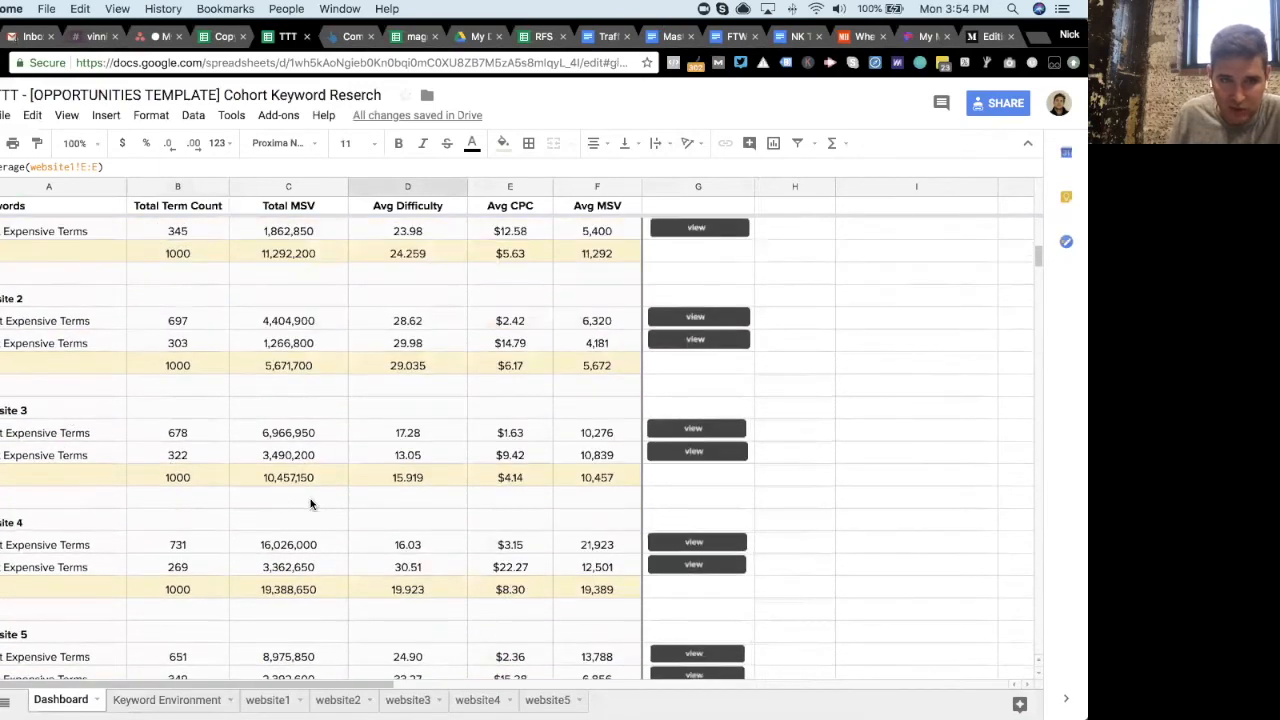
{"action": "scroll", "coordinate": [310, 498], "scroll_direction": "down", "scroll_amount": 3}
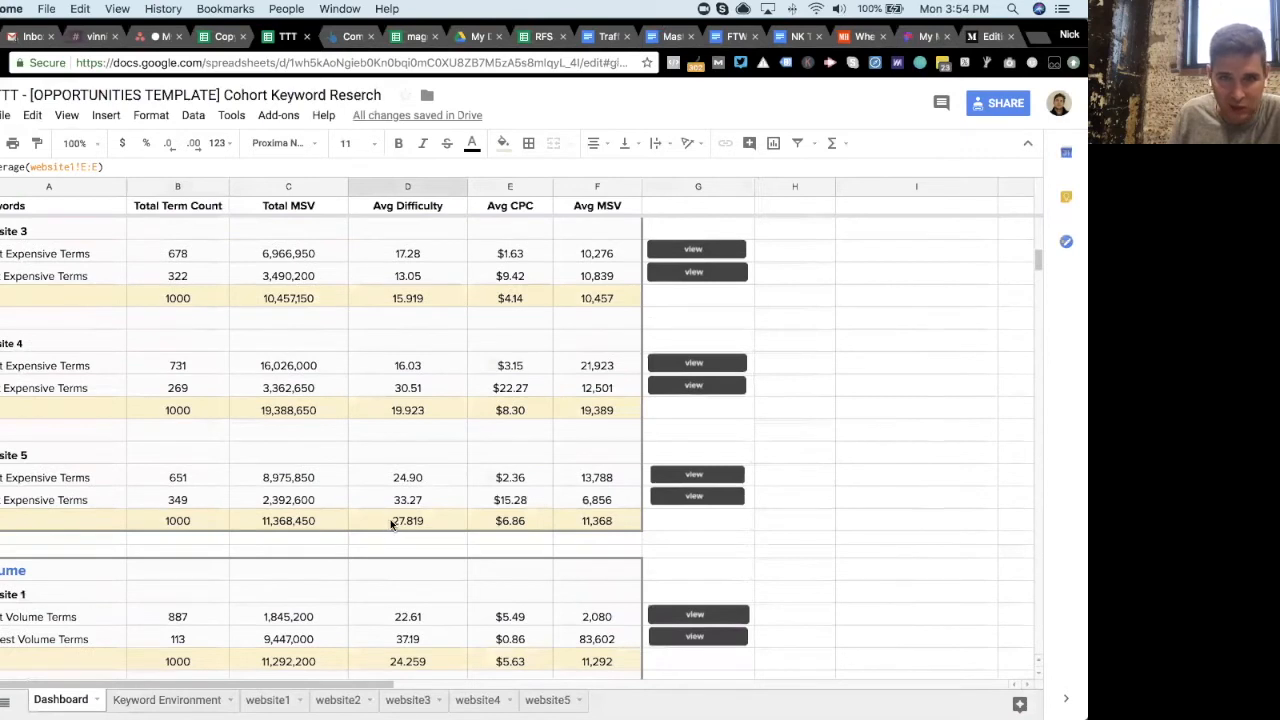
{"action": "scroll", "coordinate": [390, 519], "scroll_direction": "up", "scroll_amount": 1}
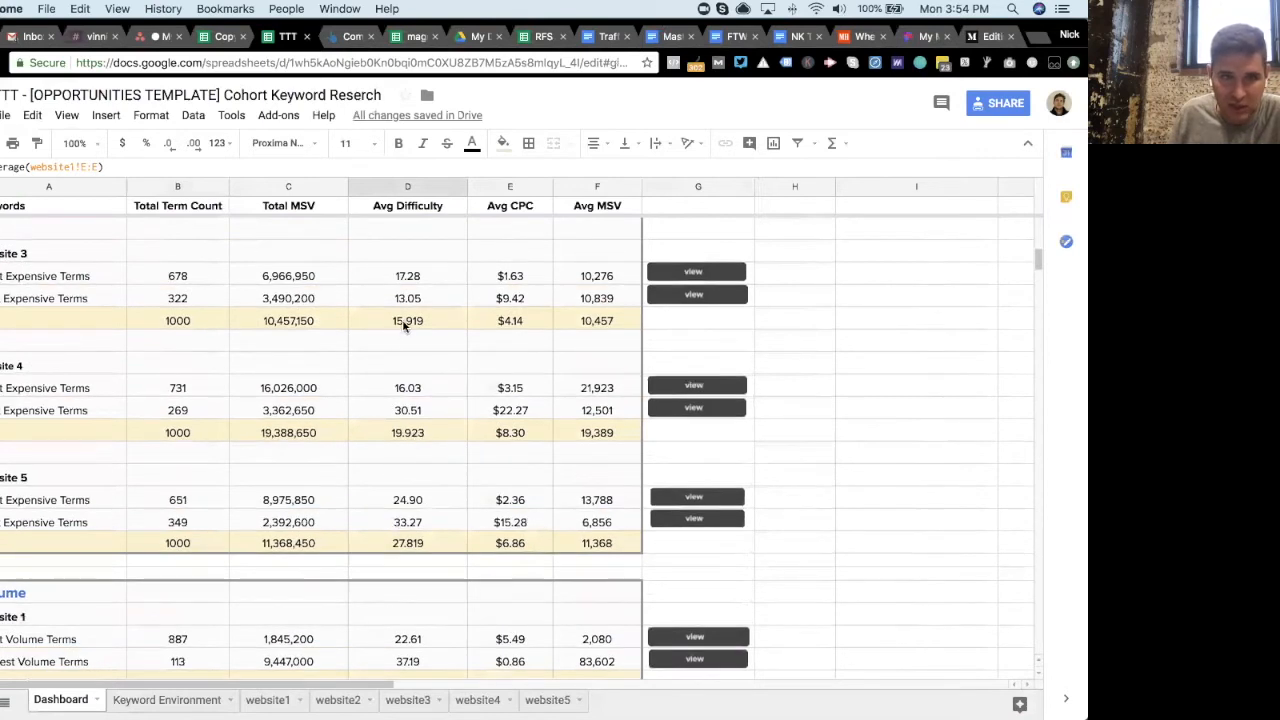
{"action": "scroll", "coordinate": [404, 325], "scroll_direction": "down", "scroll_amount": 18}
{"action": "scroll", "coordinate": [390, 345], "scroll_direction": "up", "scroll_amount": 2}
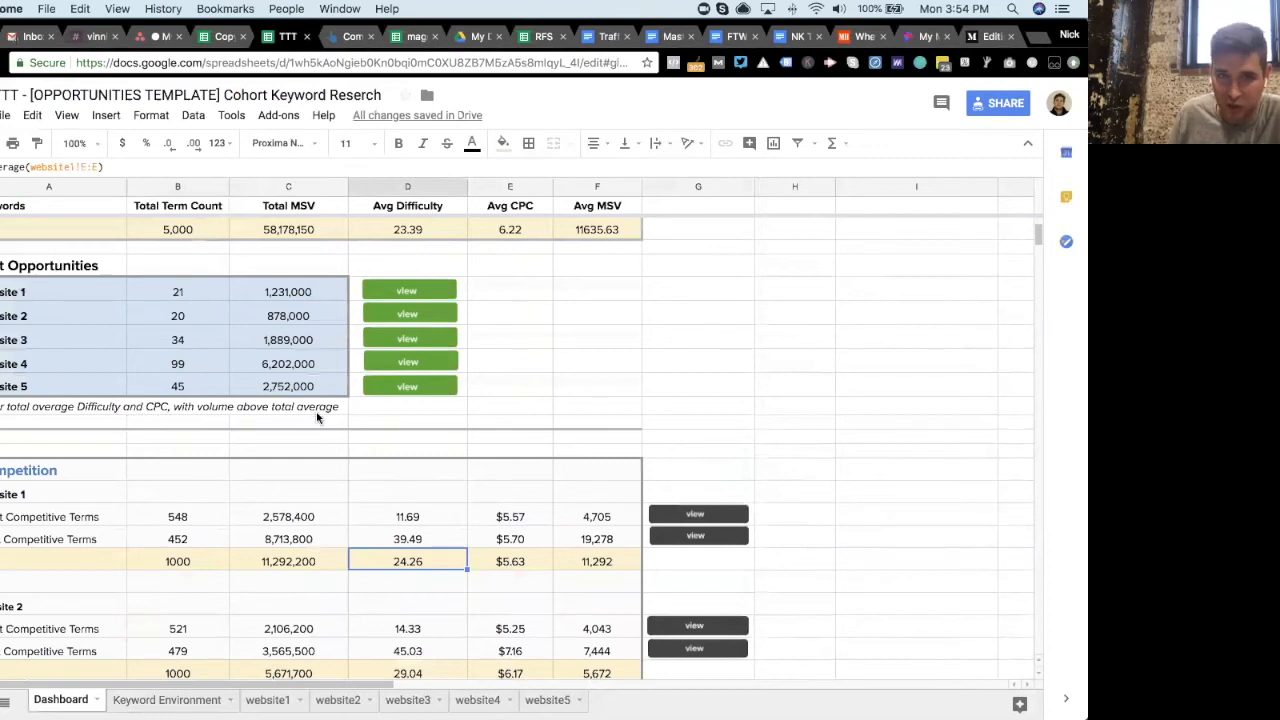
- Load website 1's best opportunity keywords into the Keyword Environment tab and select the keyword column
{"action": "left_click", "coordinate": [203, 292]}
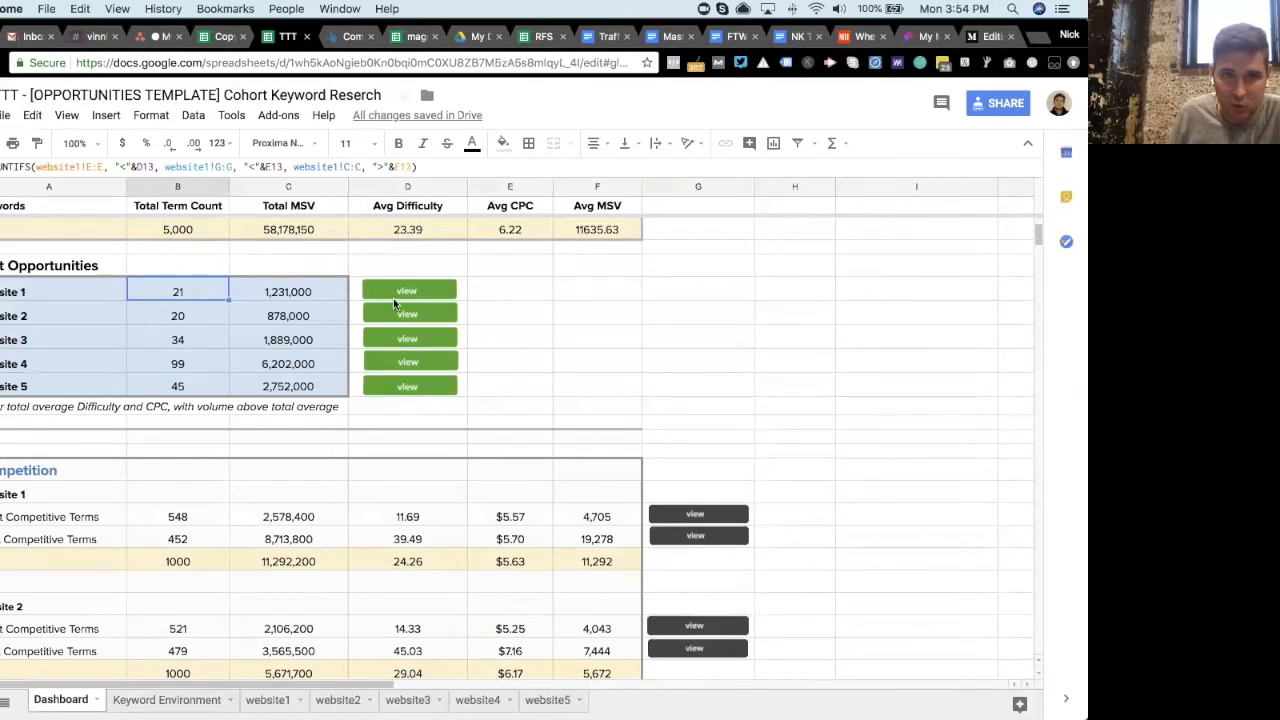
{"action": "left_click", "coordinate": [410, 291]}
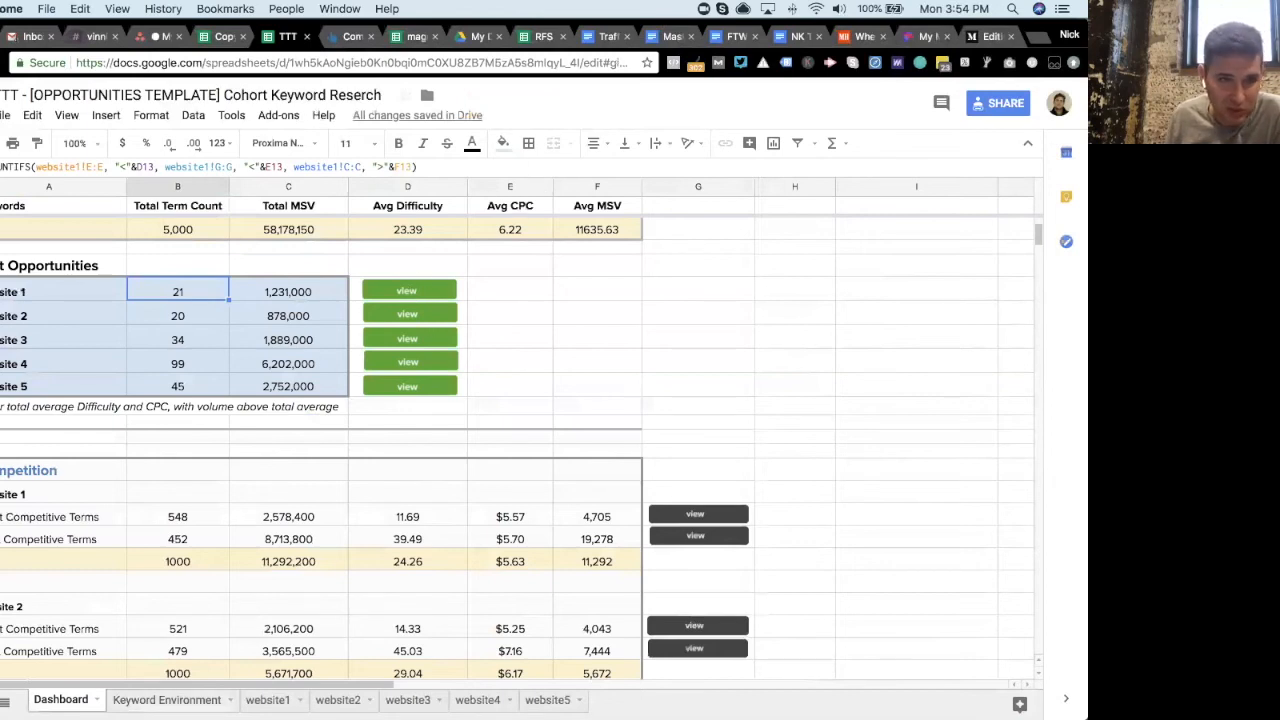
{"action": "left_click", "coordinate": [172, 700]}
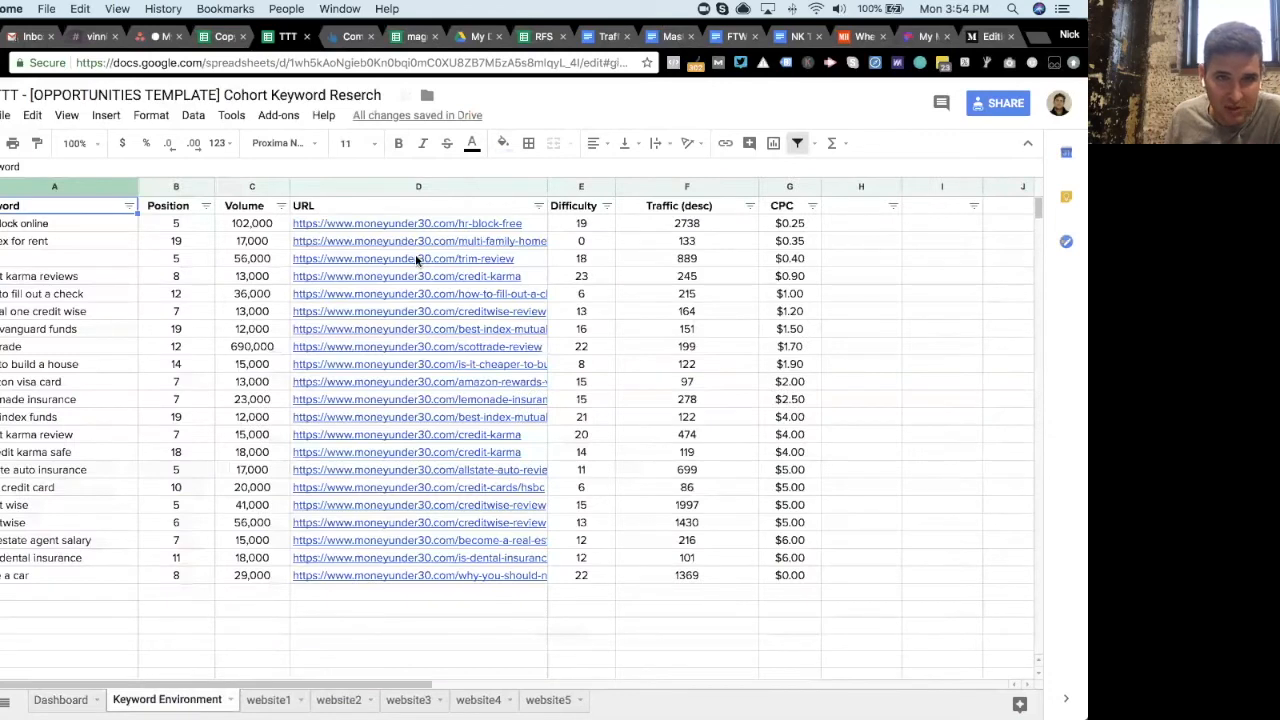
{"action": "mouse_move", "coordinate": [91, 223]}
{"action": "left_mouse_down"}
{"action": "mouse_move", "coordinate": [94, 562]}
{"action": "mouse_move", "coordinate": [105, 575]}
{"action": "left_mouse_up"}
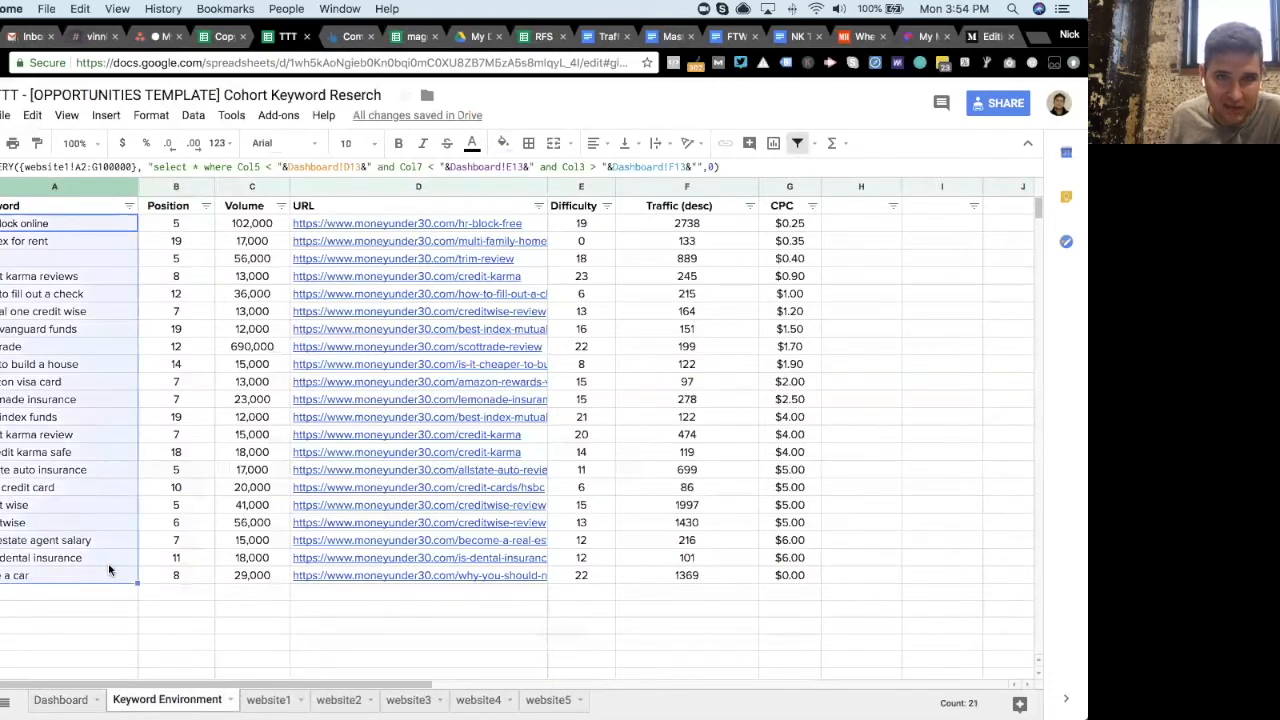
{"action": "left_click", "coordinate": [600, 240]}
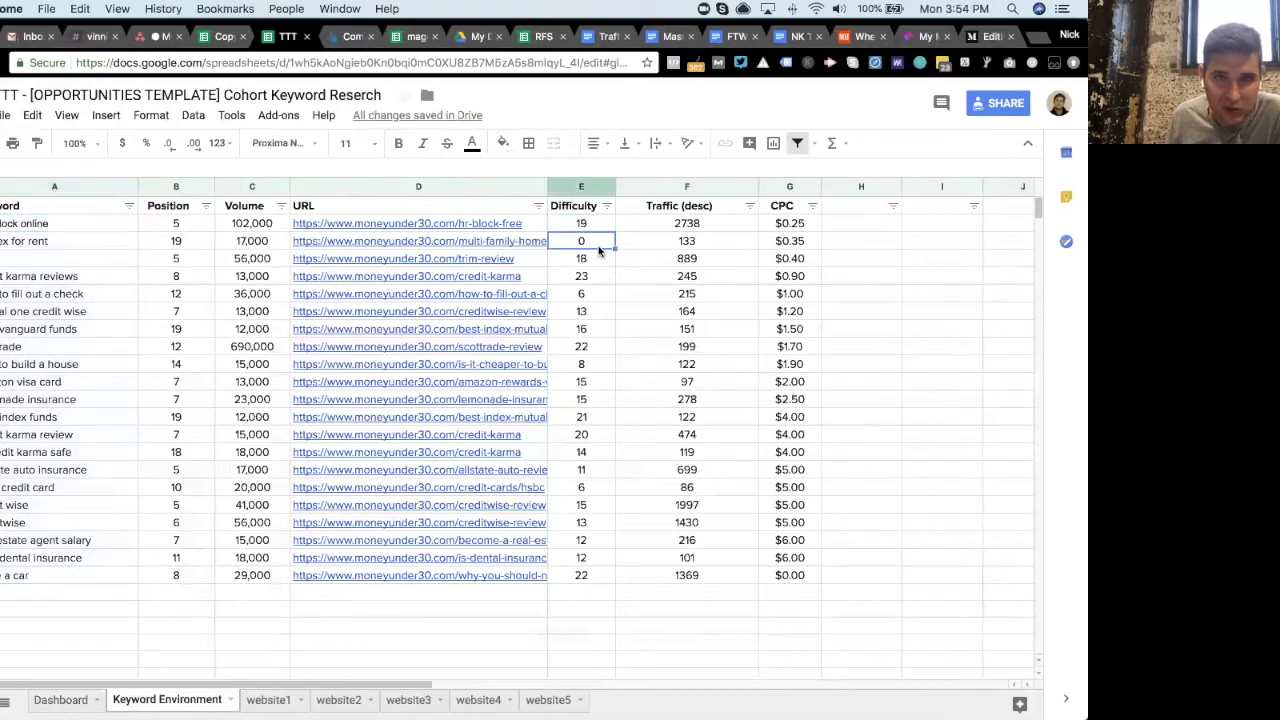
- Widen the URL column in the Keyword Environment tab so the full links show
{"action": "left_click_drag", "start_coordinate": [547, 186], "coordinate": [581, 186]}
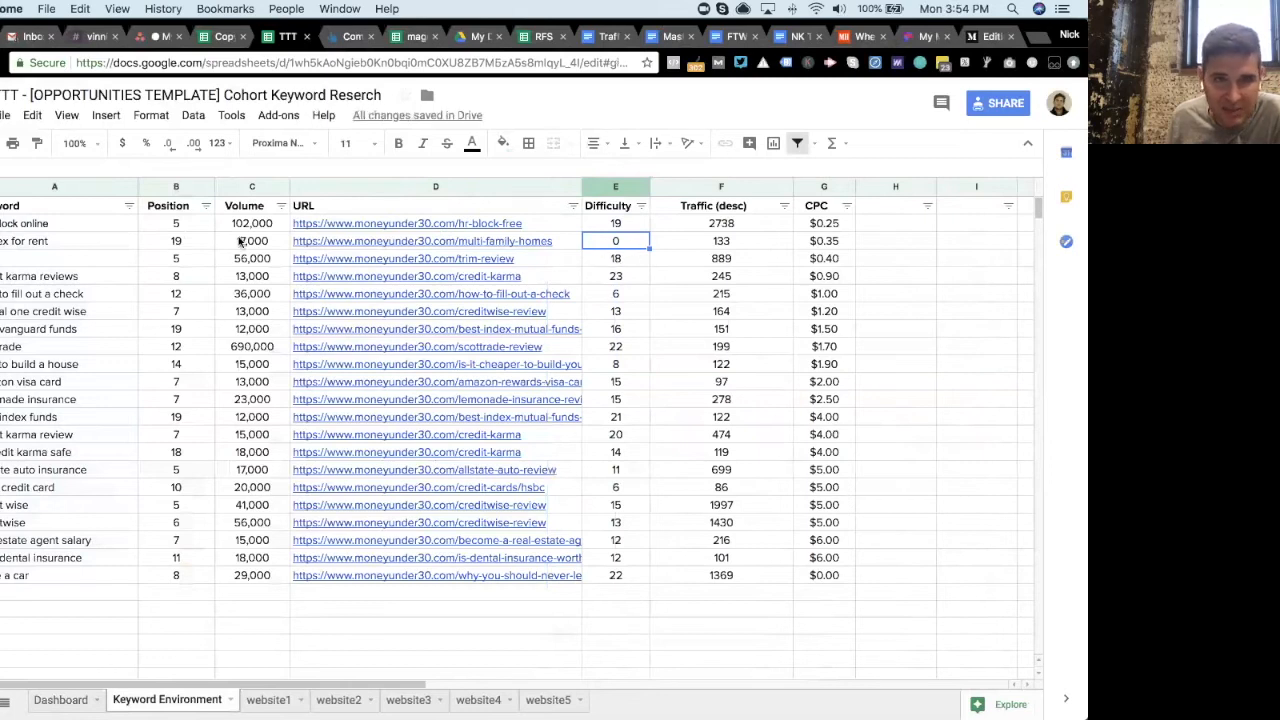
{"action": "left_click", "coordinate": [106, 240]}
{"action": "left_click", "coordinate": [174, 244]}
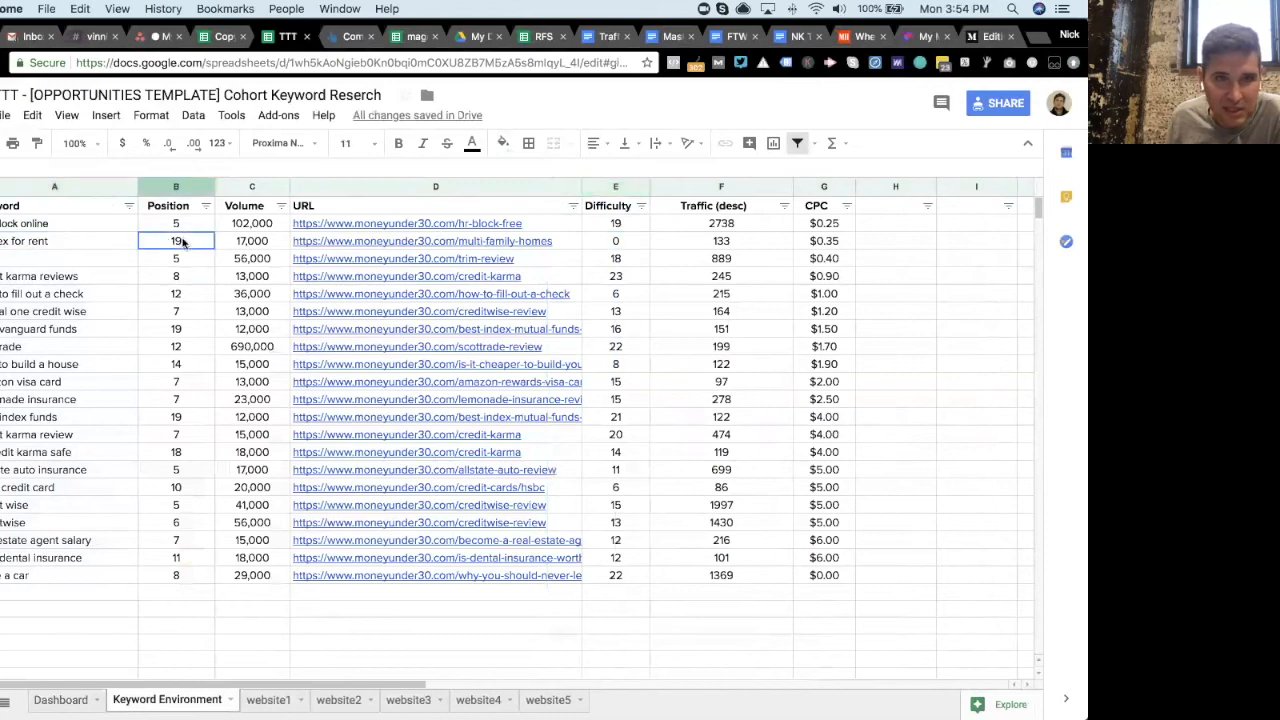
{"action": "left_click", "coordinate": [626, 246]}
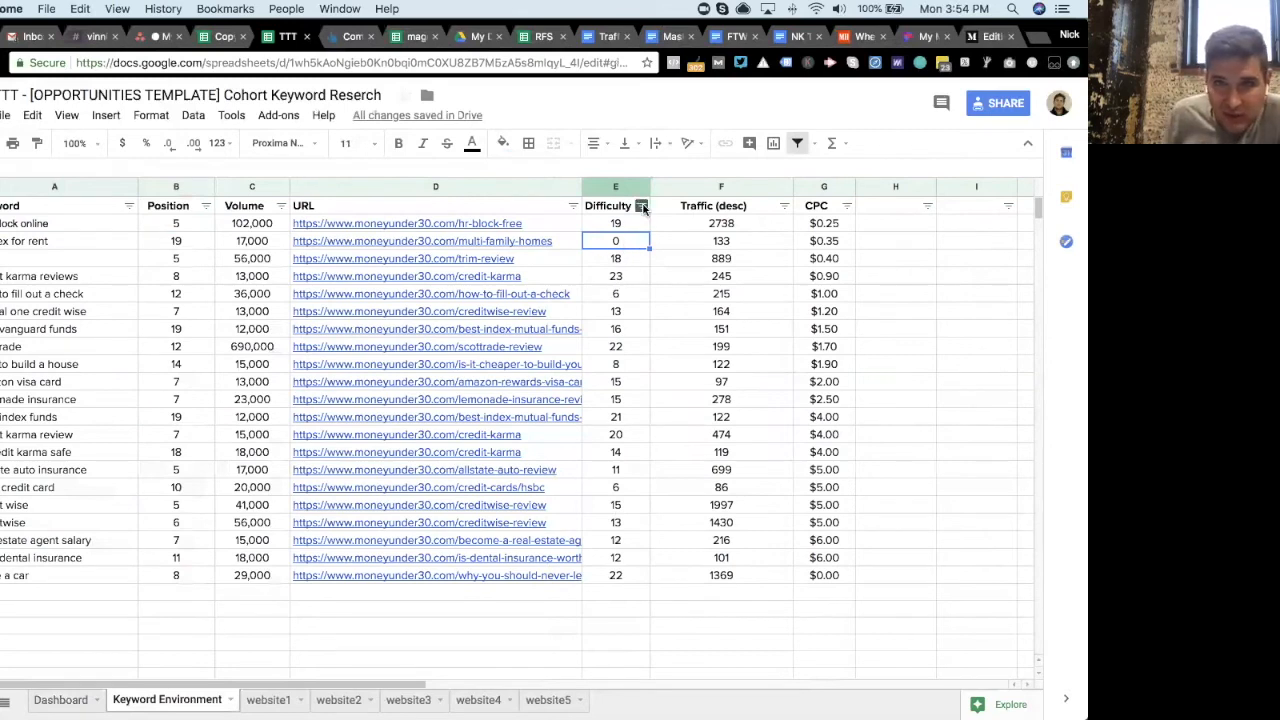
- Sort the opportunity keywords by Difficulty from highest to lowest
{"action": "left_click", "coordinate": [641, 205]}
{"action": "left_click", "coordinate": [582, 256]}
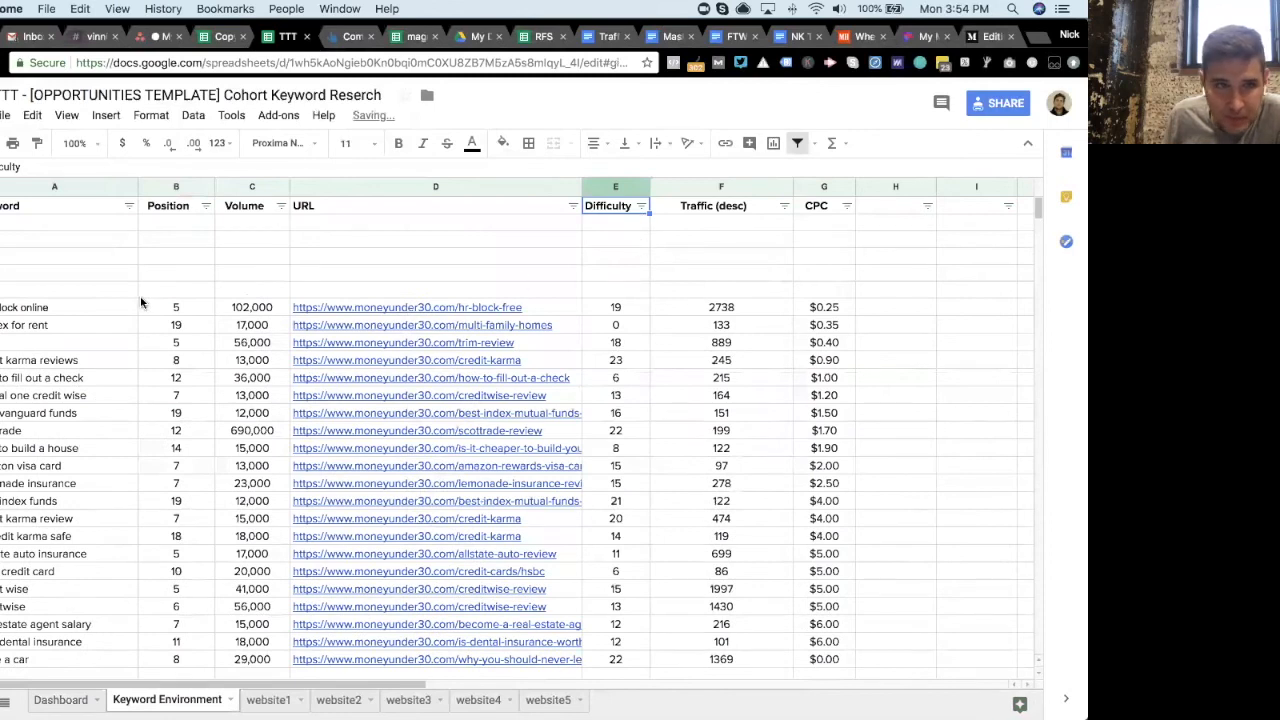
{"action": "scroll", "coordinate": [205, 279], "scroll_direction": "down", "scroll_amount": 2}
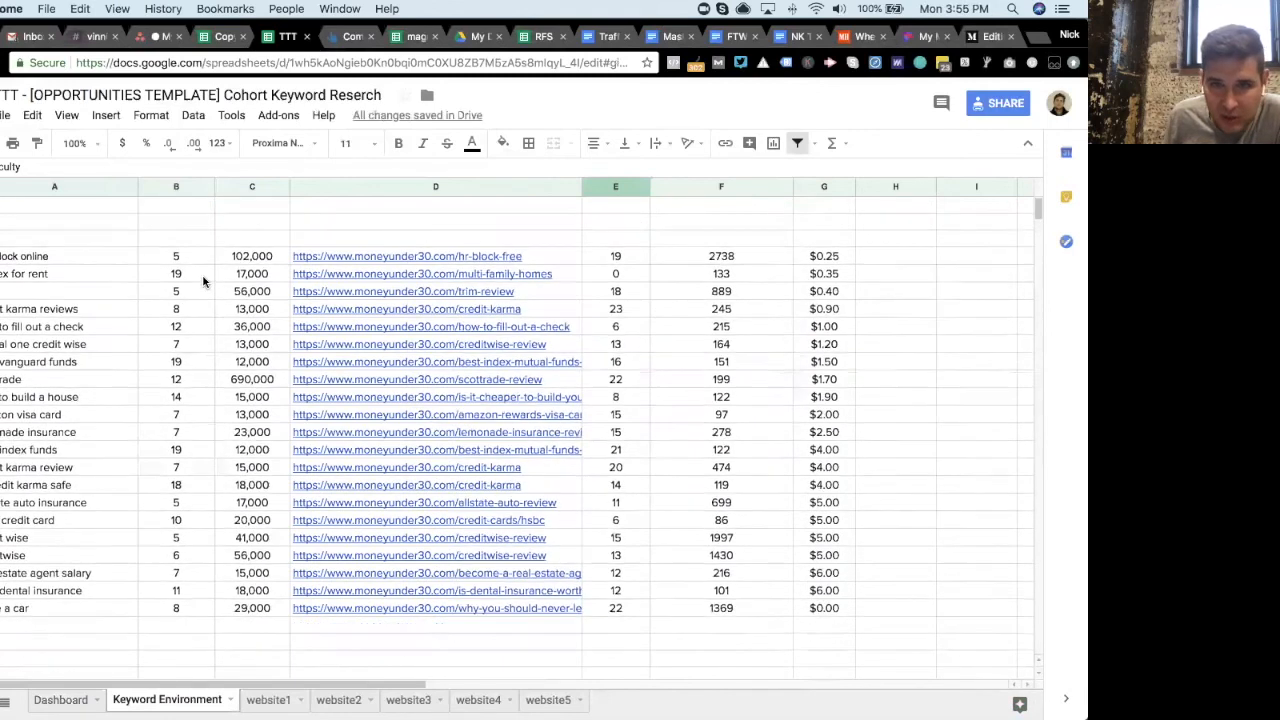
{"action": "scroll", "coordinate": [650, 250], "scroll_direction": "up", "scroll_amount": 2}
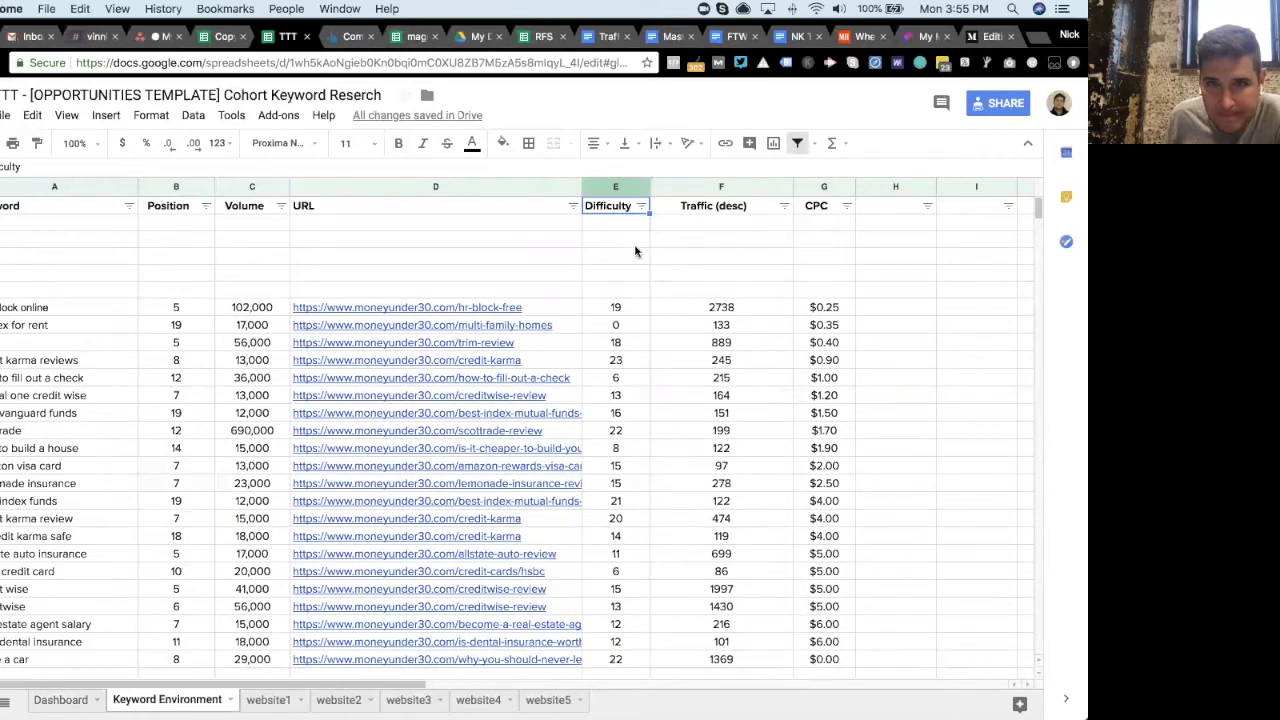
{"action": "left_click", "coordinate": [641, 206]}
{"action": "left_click", "coordinate": [600, 252]}
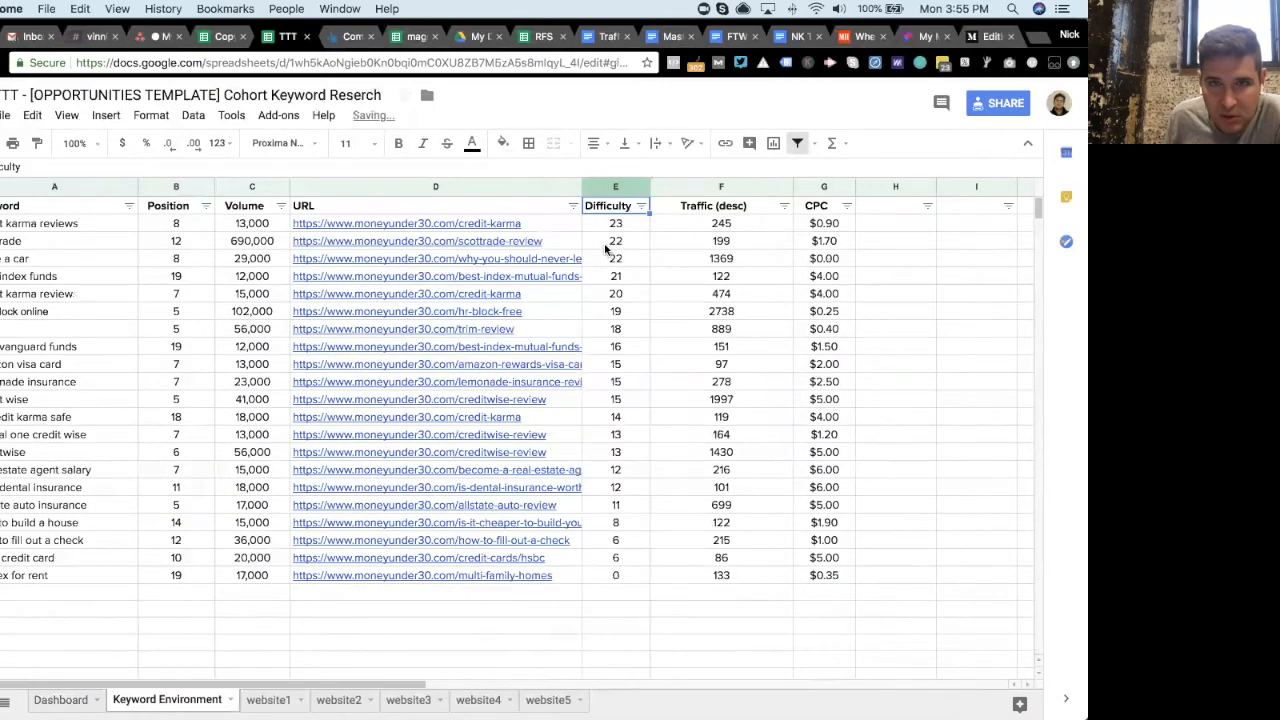
- Undo the Difficulty sort to restore the original order of the opportunity keywords
{"action": "left_click", "coordinate": [641, 206]}
{"action": "left_click", "coordinate": [614, 228]}
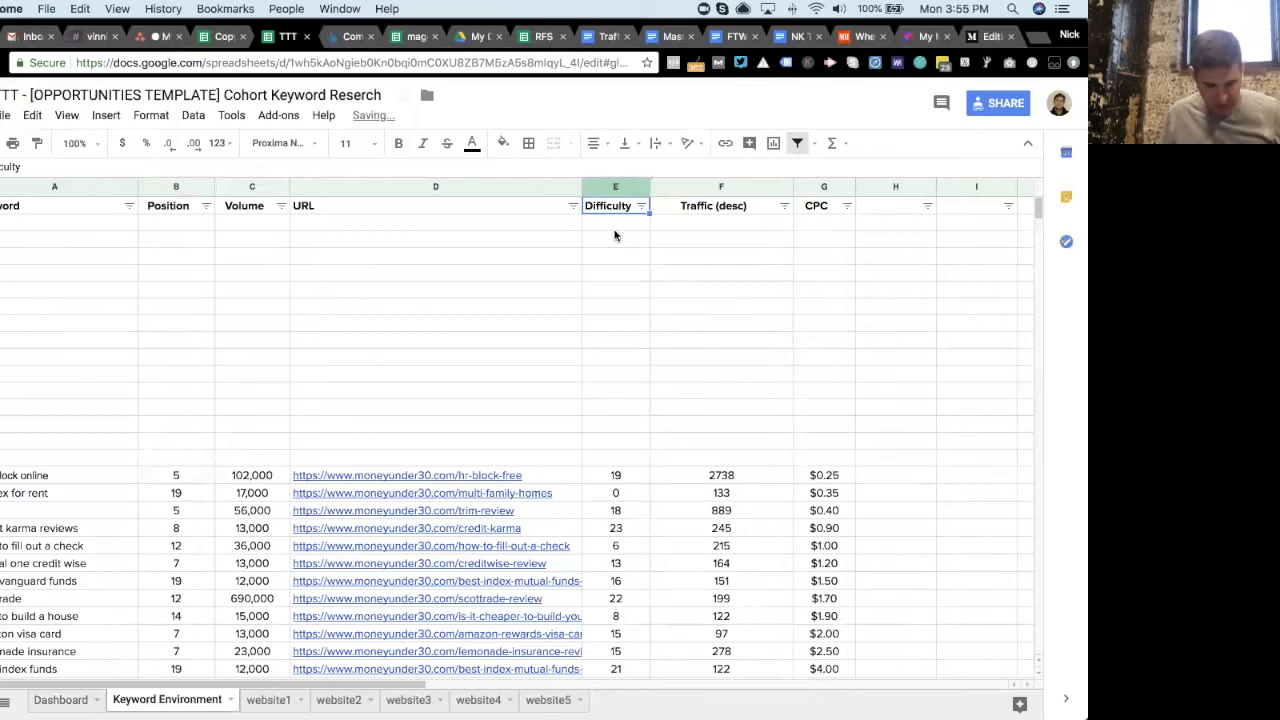
{"action": "left_click", "coordinate": [620, 274]}
{"action": "key", "text": "super+z"}
{"action": "key", "text": "super+z"}
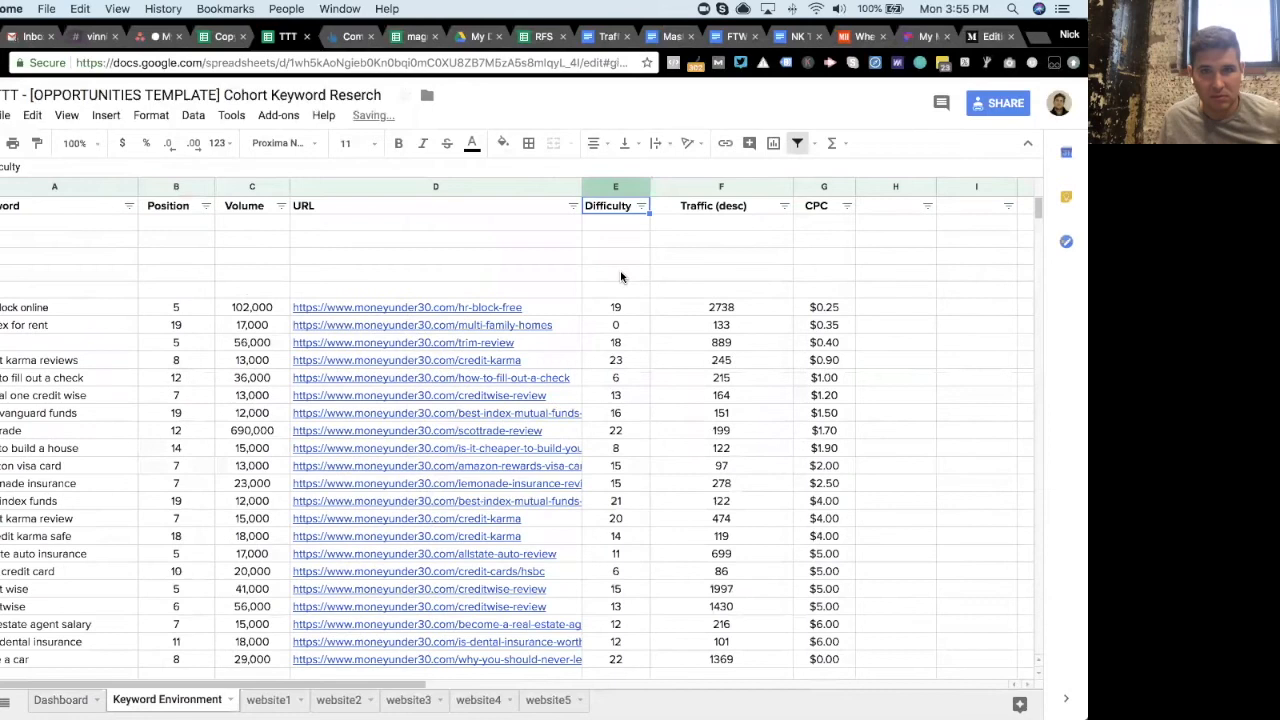
{"action": "key", "text": "super+z"}
{"action": "key", "text": "super+z"}
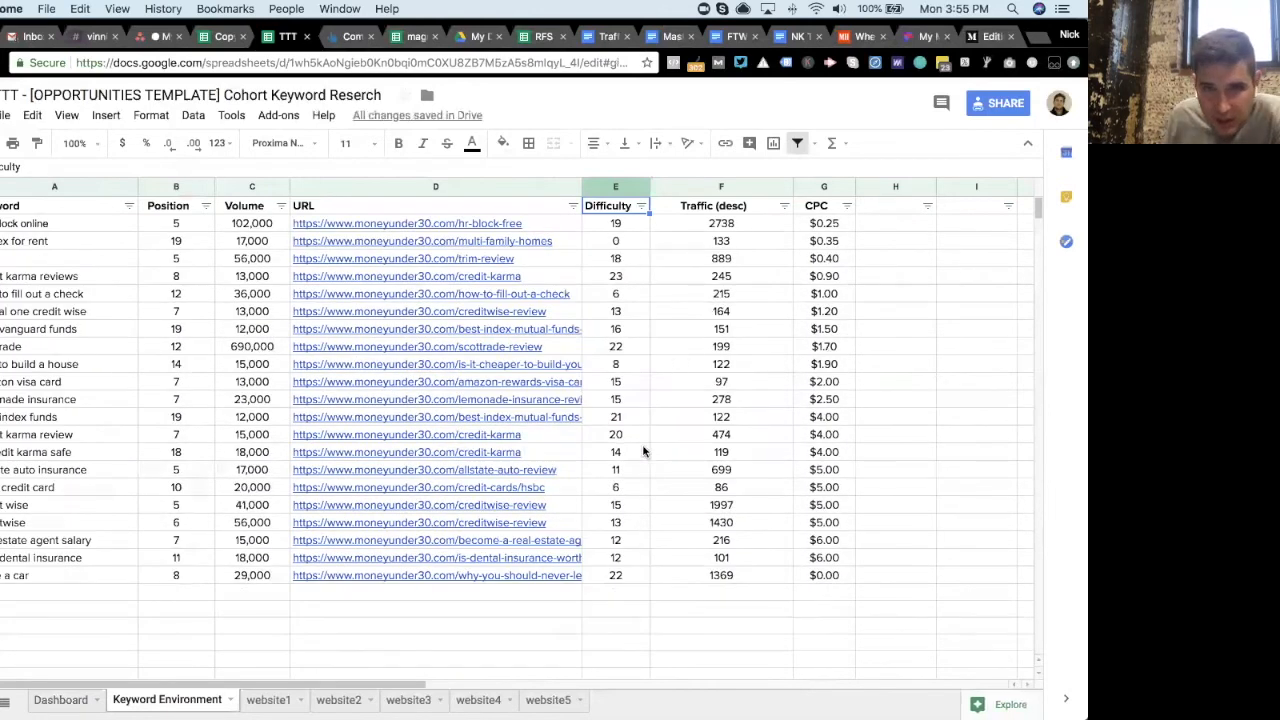
- Examine individual opportunity keywords' volume, URL, difficulty and traffic values in the Keyword Environment tab
{"action": "left_click", "coordinate": [634, 367]}
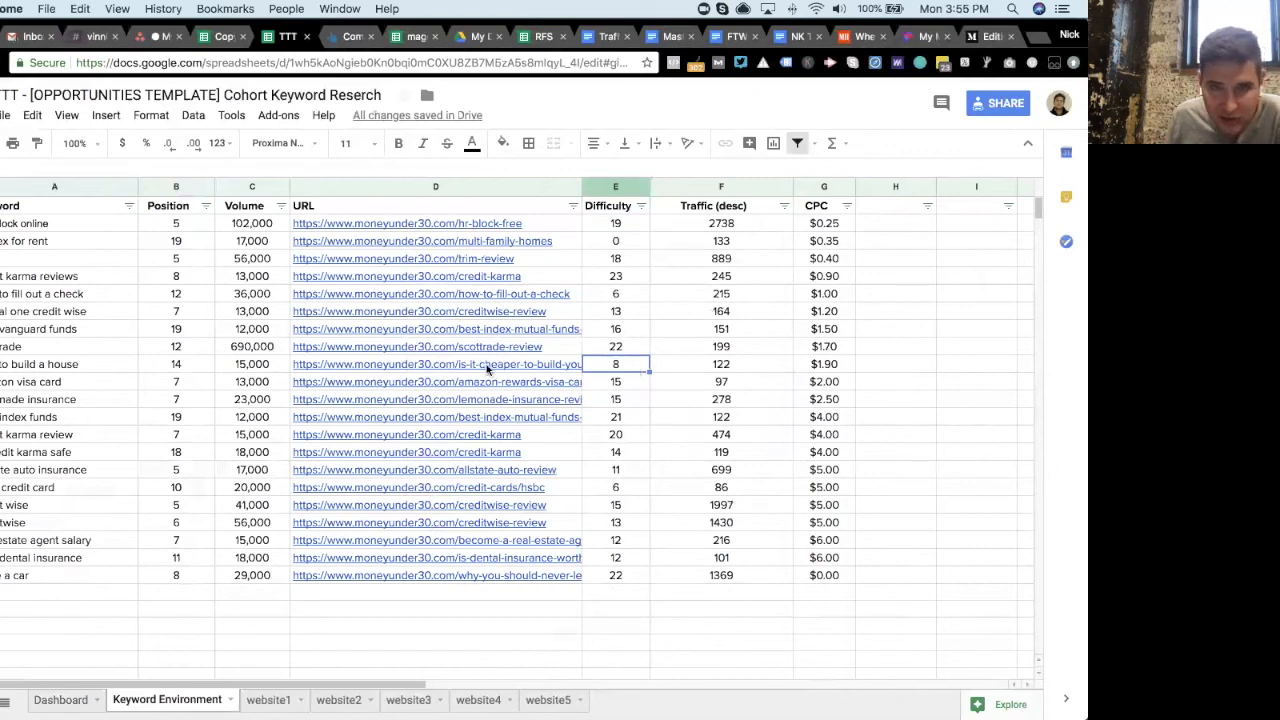
{"action": "left_click", "coordinate": [251, 369]}
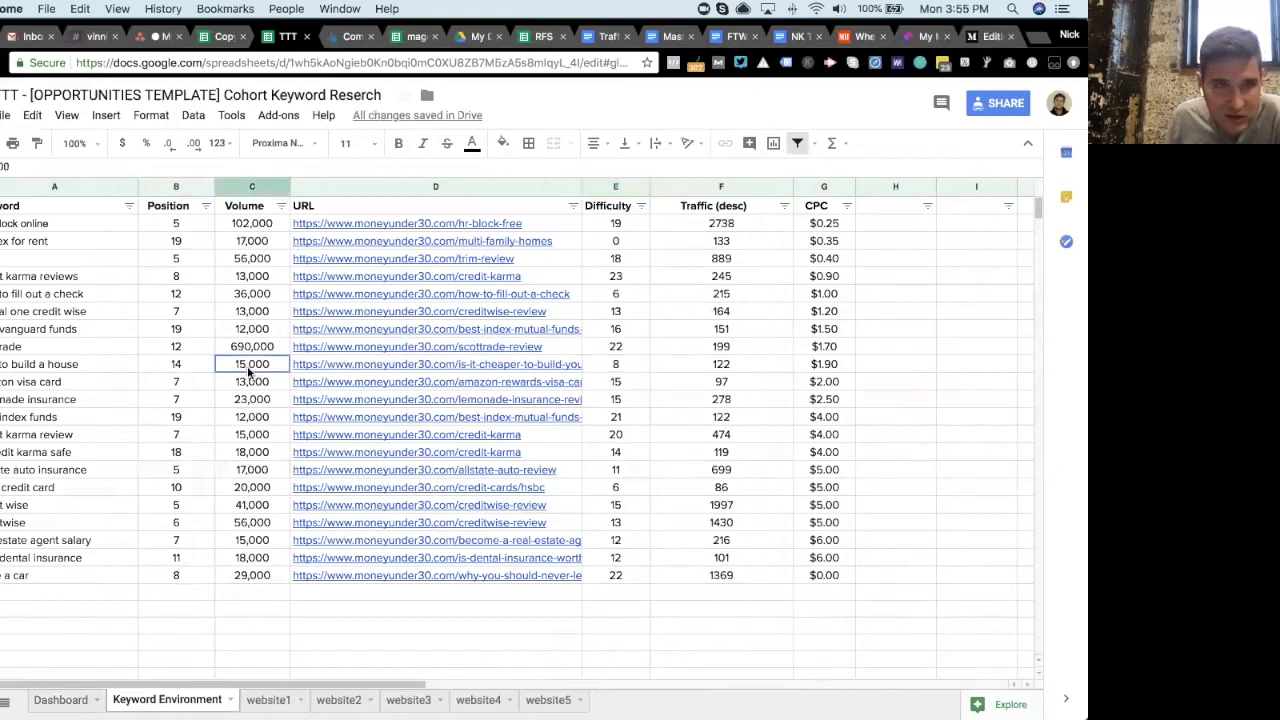
{"action": "left_click", "coordinate": [533, 366]}
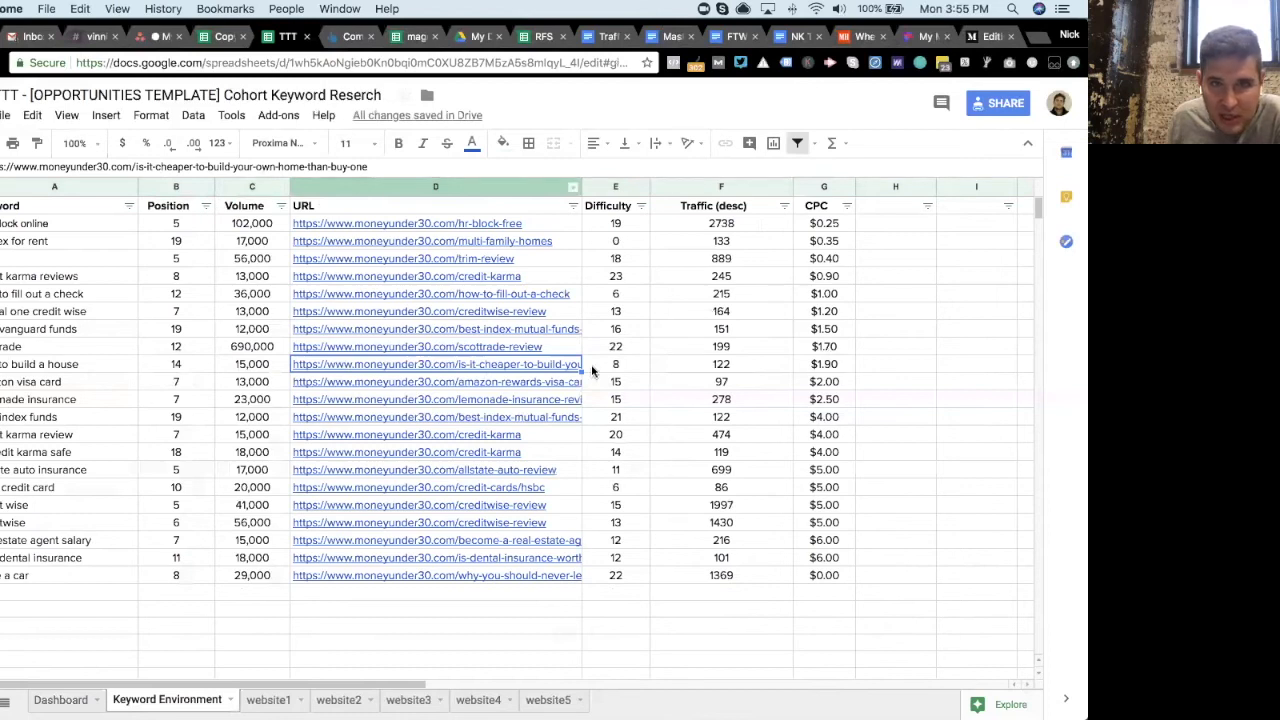
{"action": "left_click", "coordinate": [622, 370]}
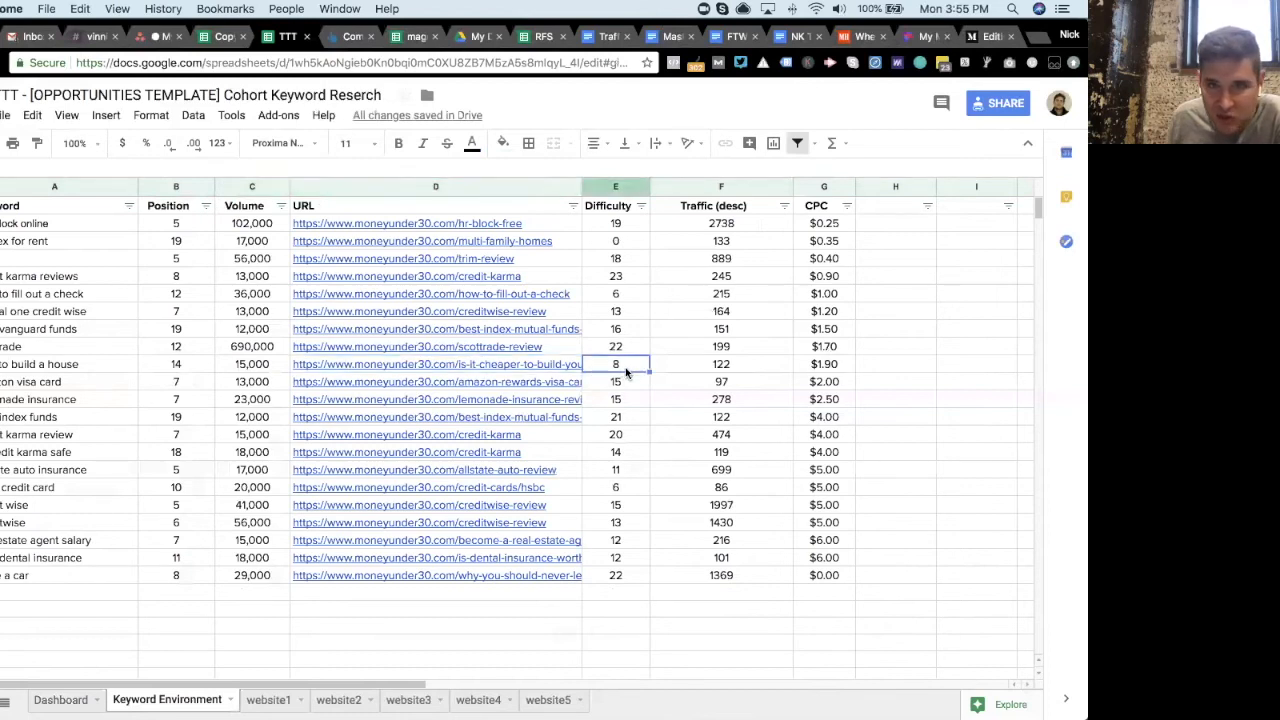
{"action": "left_click", "coordinate": [707, 372]}
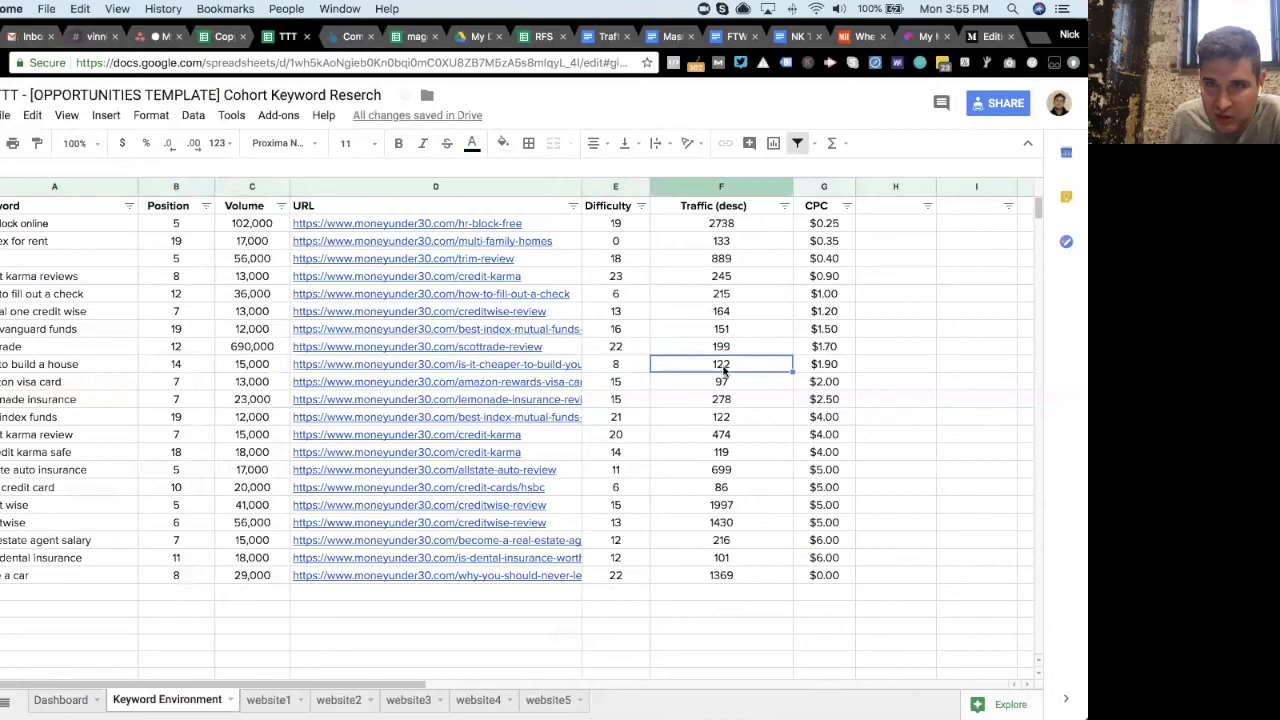
{"action": "left_click", "coordinate": [632, 489]}
{"action": "scroll", "coordinate": [632, 490], "scroll_direction": "down", "scroll_amount": 1}
{"action": "scroll", "coordinate": [632, 492], "scroll_direction": "up", "scroll_amount": 1}
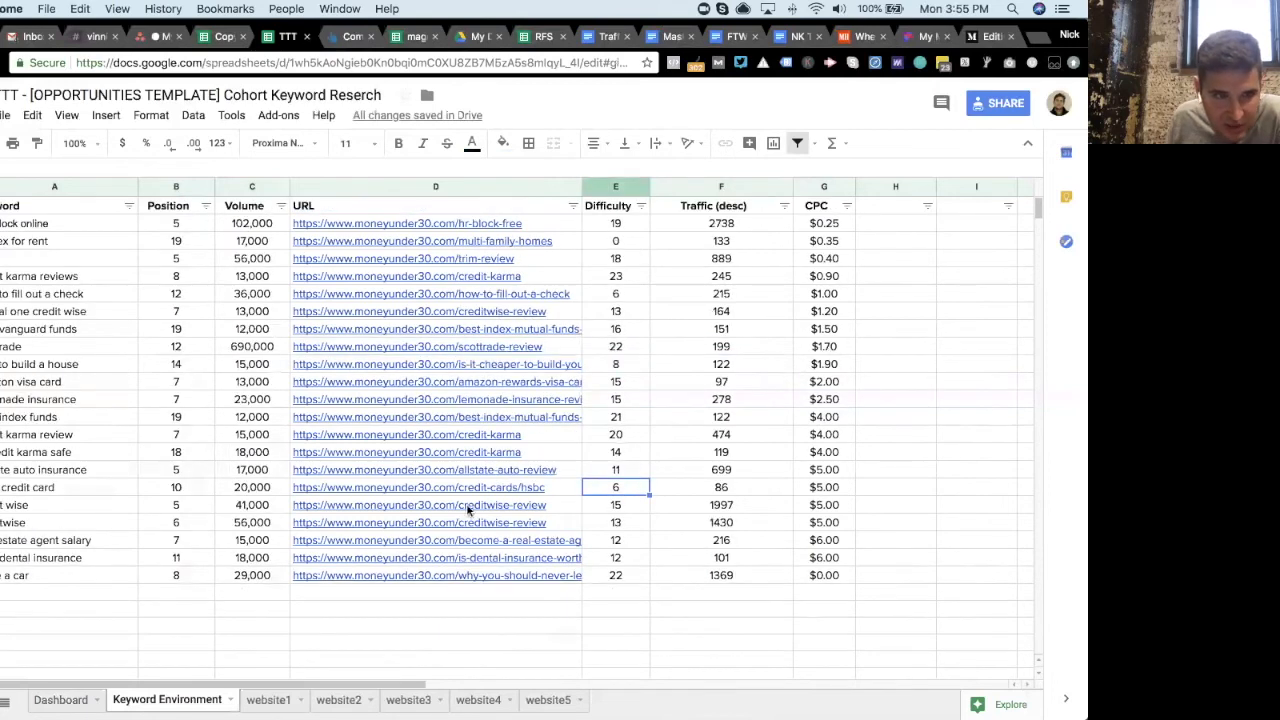
{"action": "left_click", "coordinate": [96, 489]}
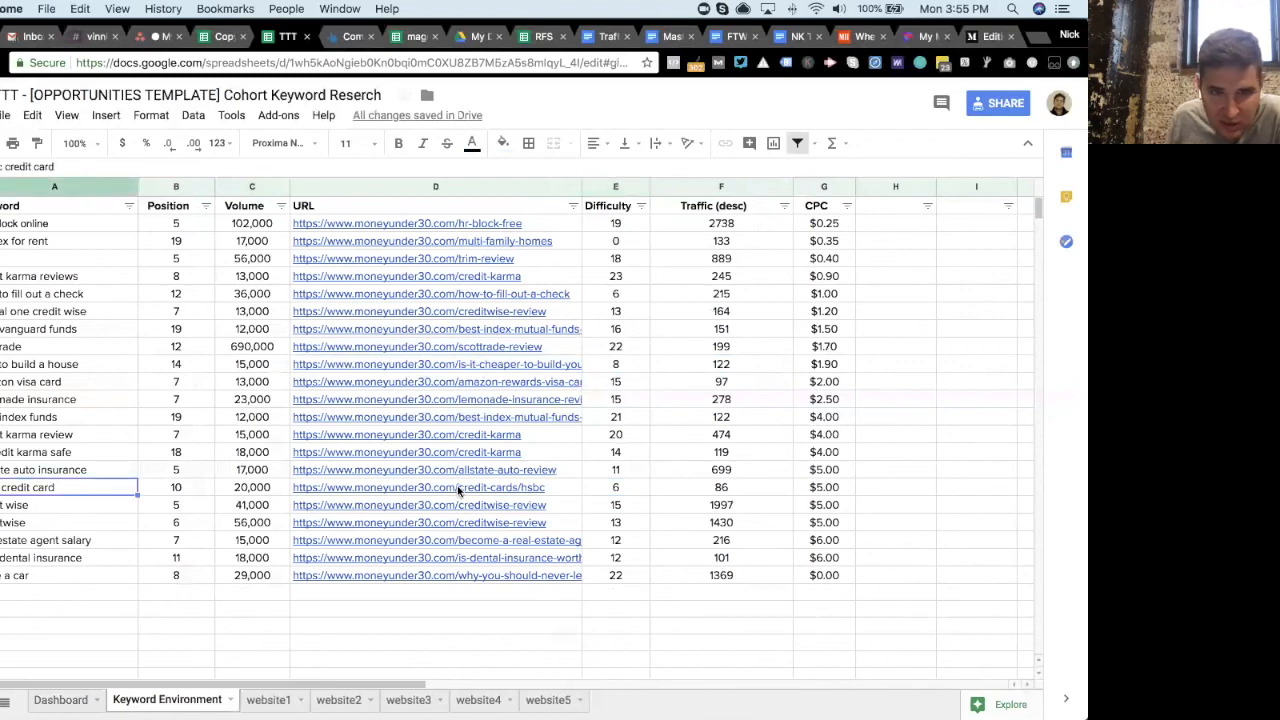
{"action": "left_click", "coordinate": [458, 490]}
{"action": "left_click", "coordinate": [633, 489]}
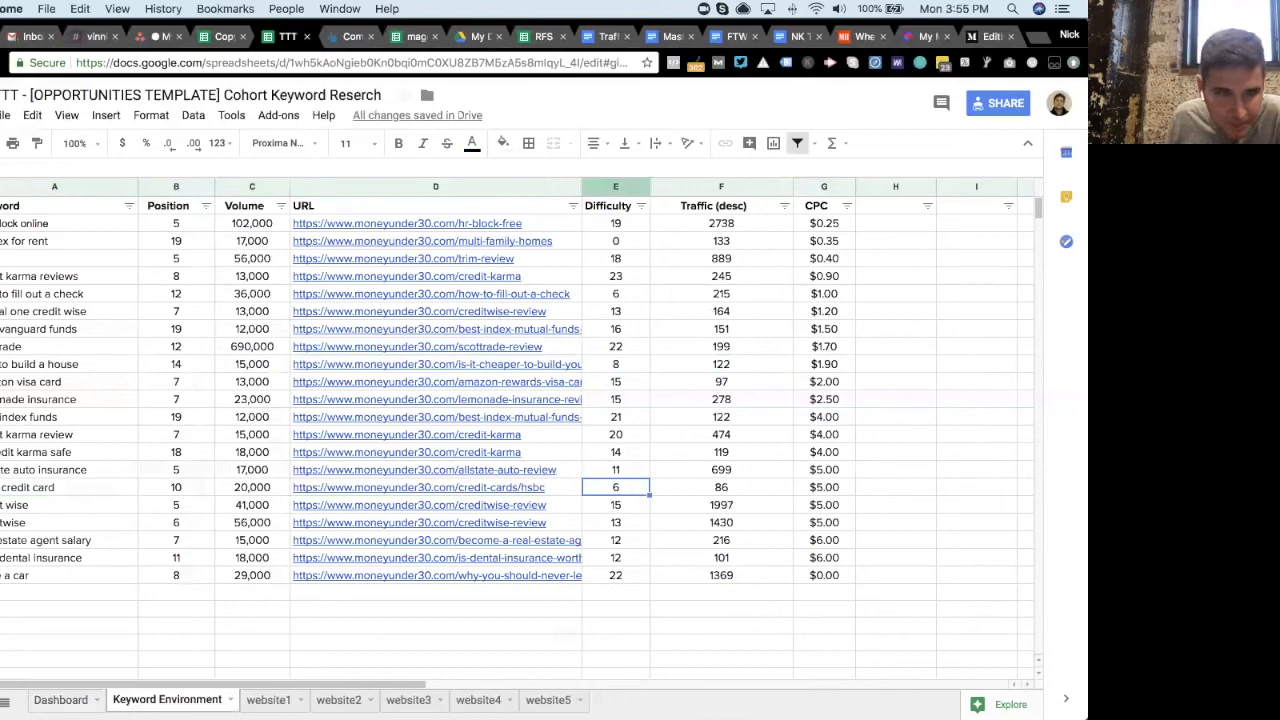
- Load website 4's best opportunity keywords into the Keyword Environment tab from the Dashboard
{"action": "left_click", "coordinate": [57, 699]}
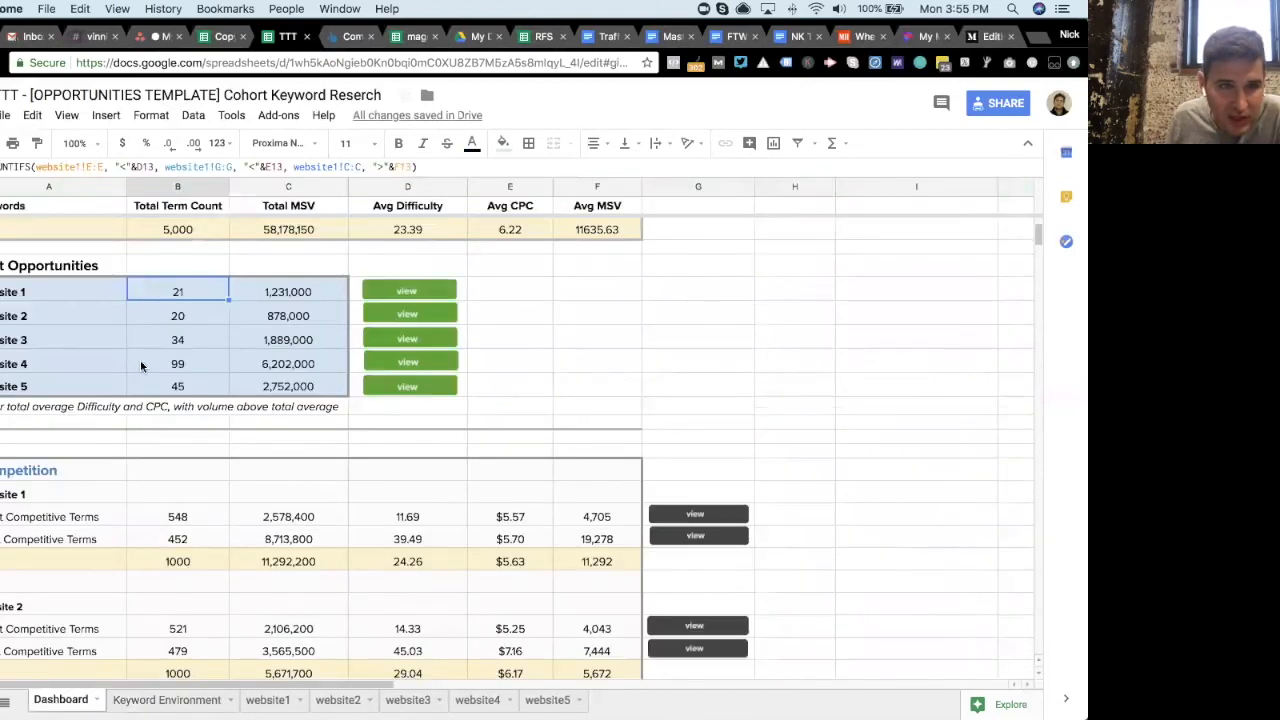
{"action": "left_click", "coordinate": [43, 368]}
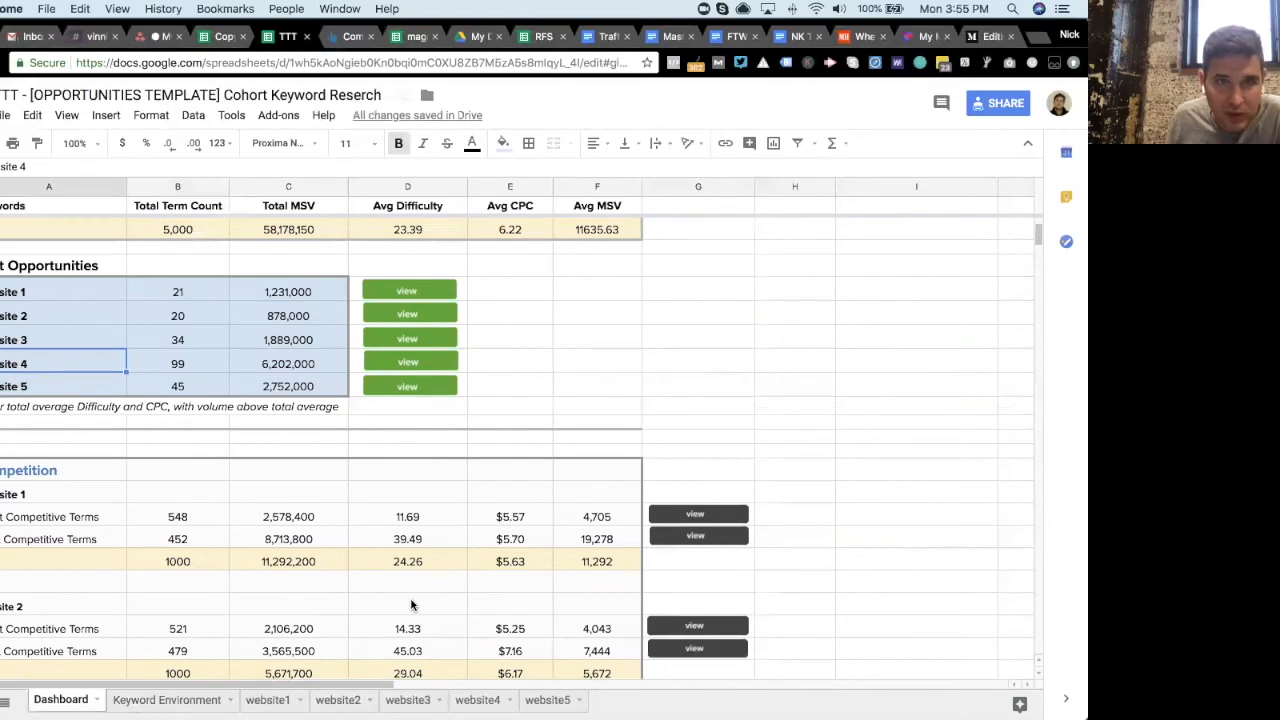
{"action": "left_click", "coordinate": [478, 699]}
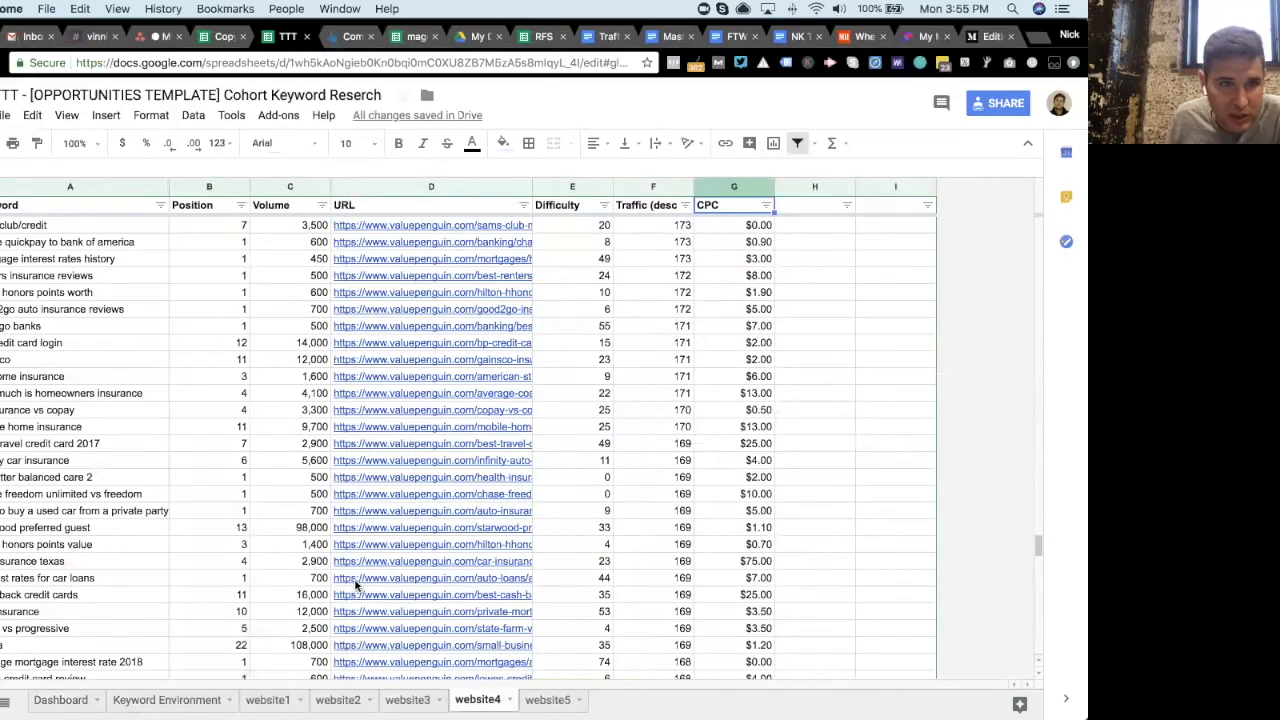
{"action": "left_click", "coordinate": [80, 700]}
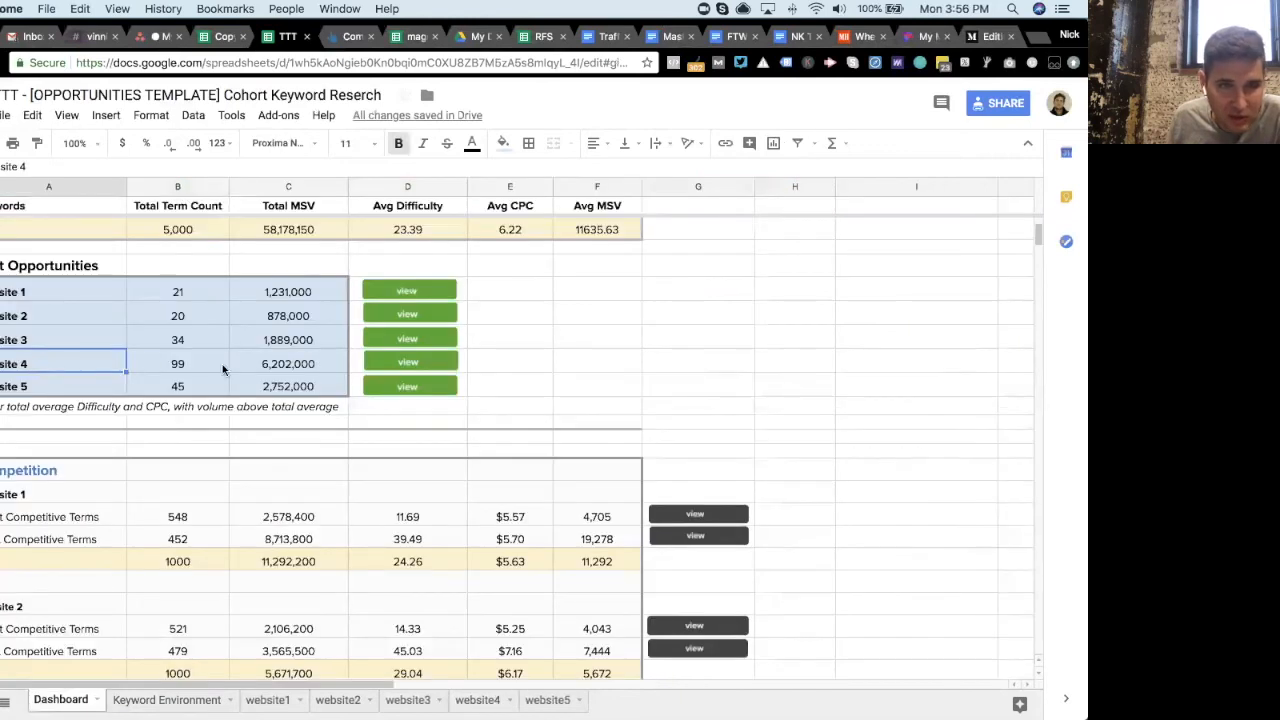
{"action": "left_click", "coordinate": [222, 364]}
{"action": "left_click", "coordinate": [411, 364]}
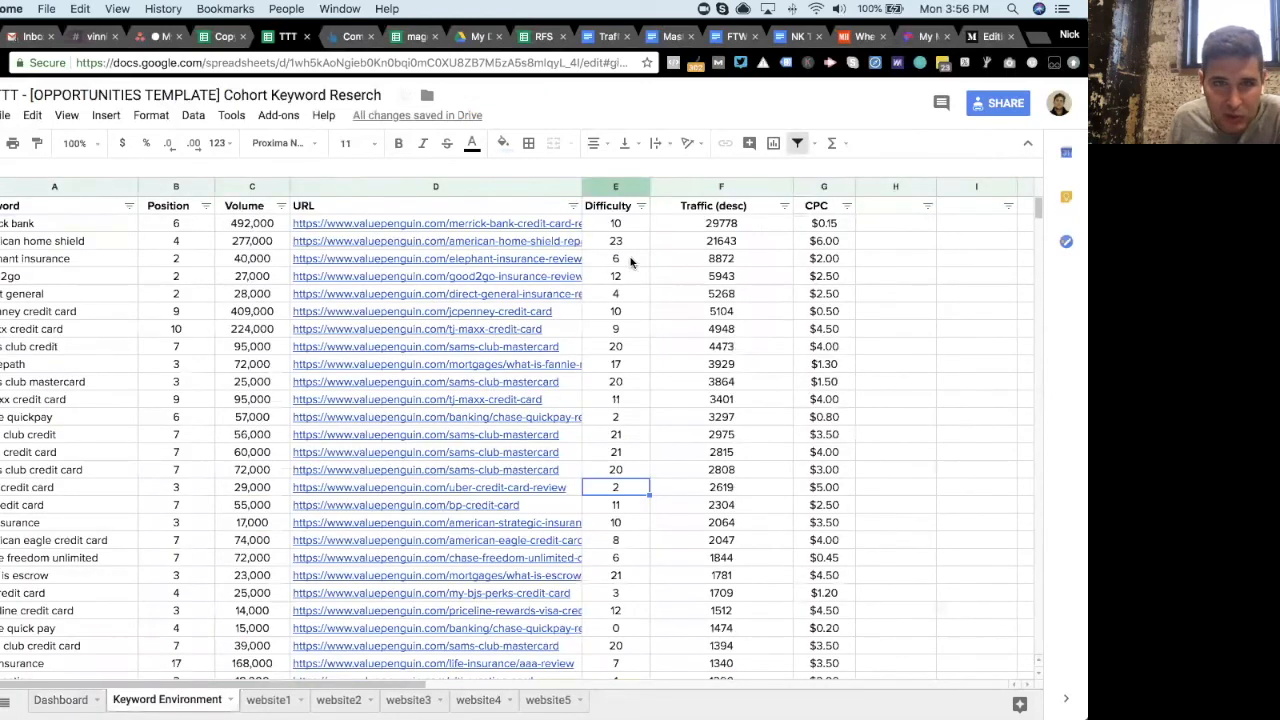
- Examine website 4's opportunity keywords, checking their formula, difficulty, volume and traffic values
{"action": "left_click", "coordinate": [101, 245]}
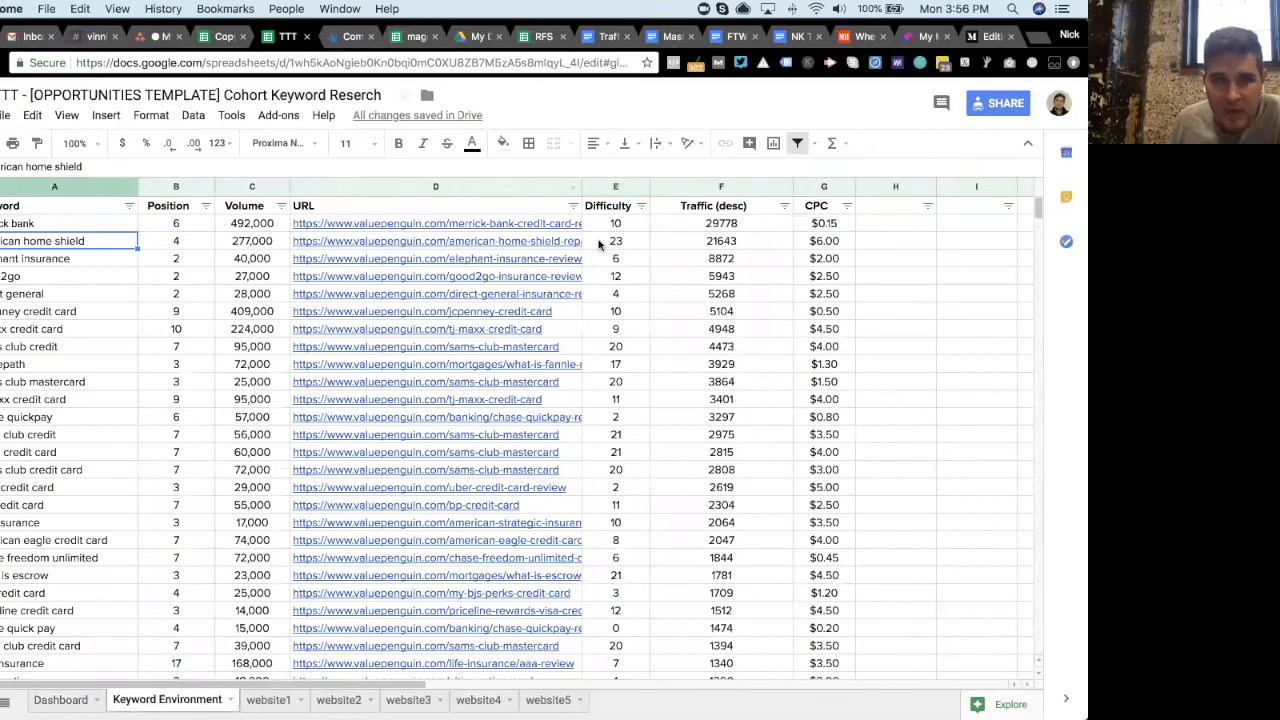
{"action": "left_click", "coordinate": [96, 227]}
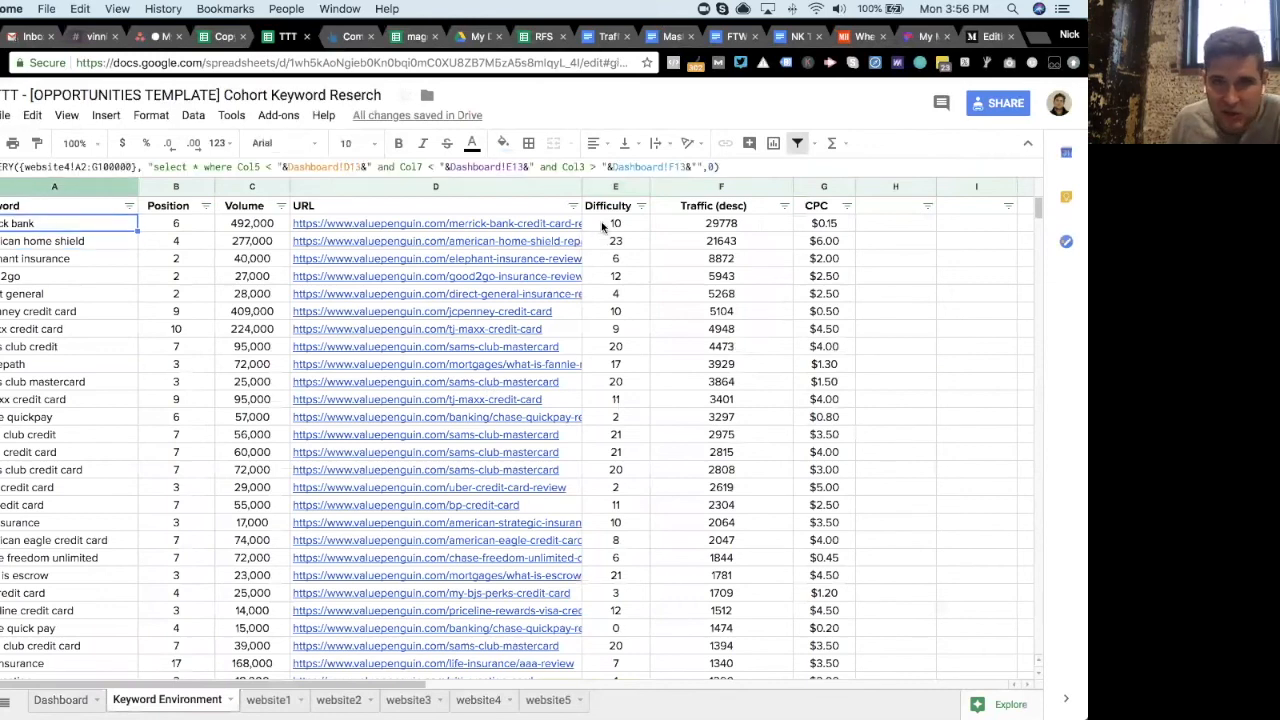
{"action": "left_click", "coordinate": [629, 262]}
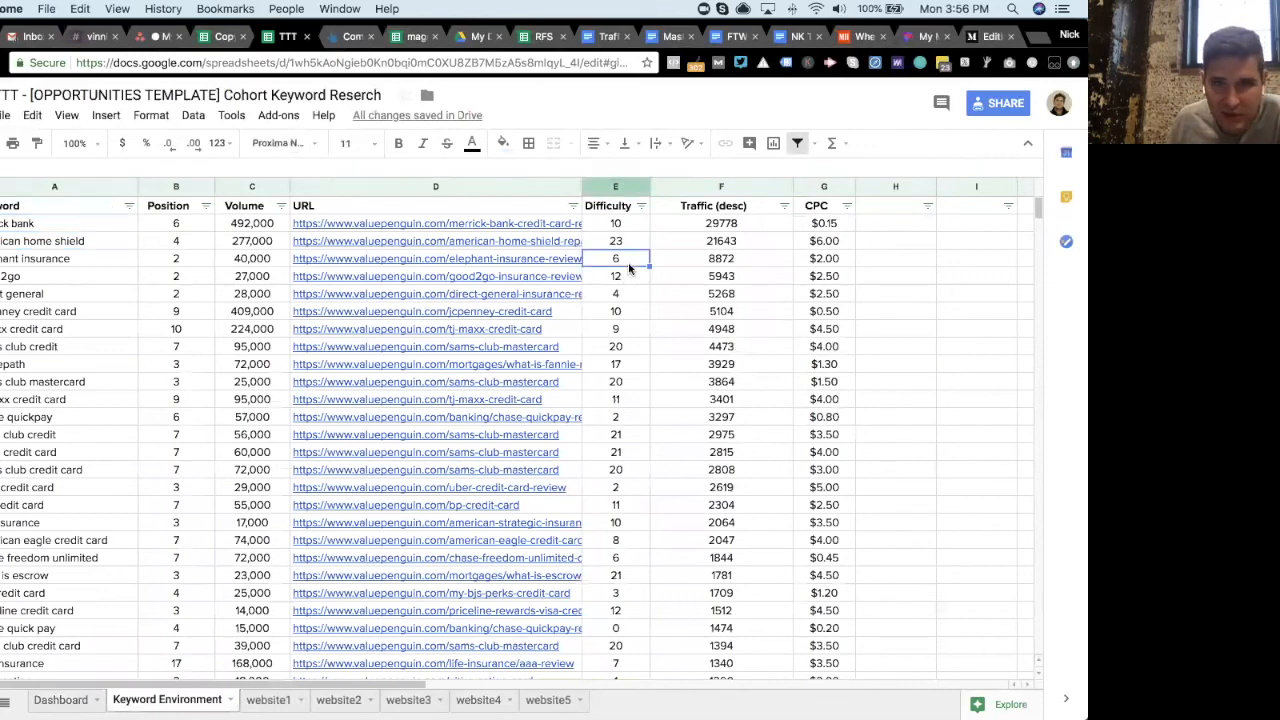
{"action": "left_click", "coordinate": [632, 293]}
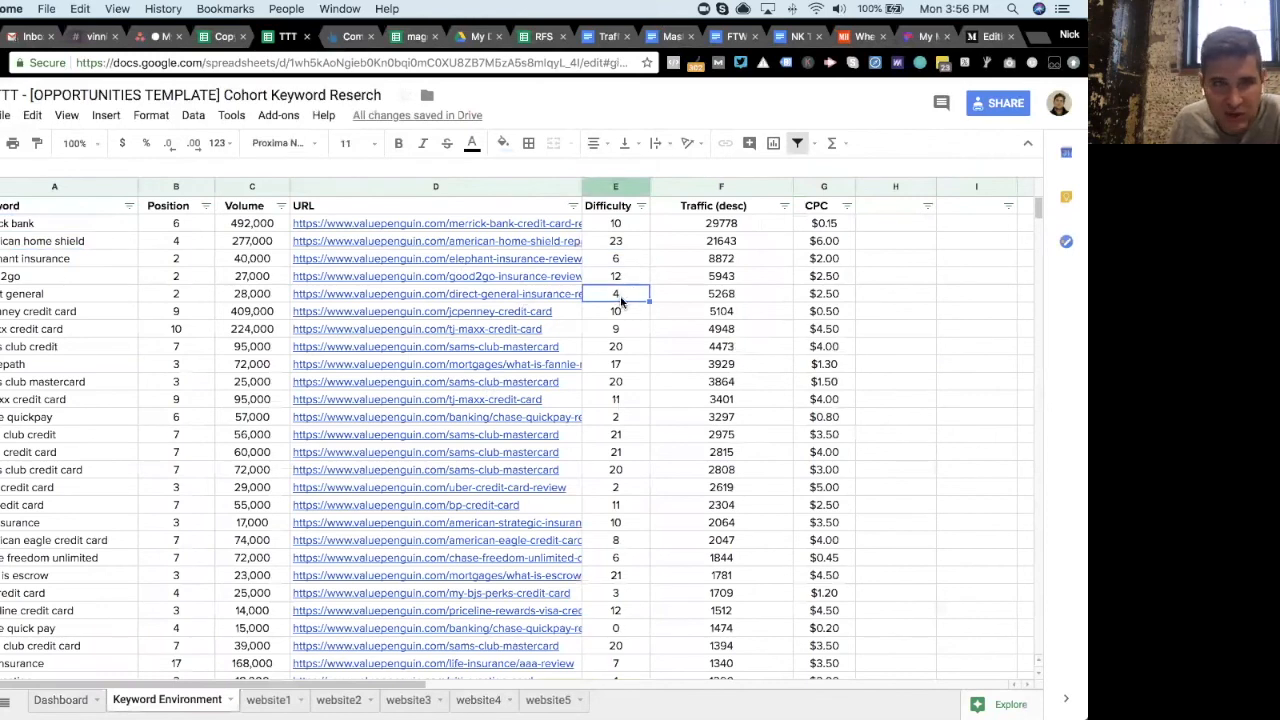
{"action": "left_click", "coordinate": [276, 296]}
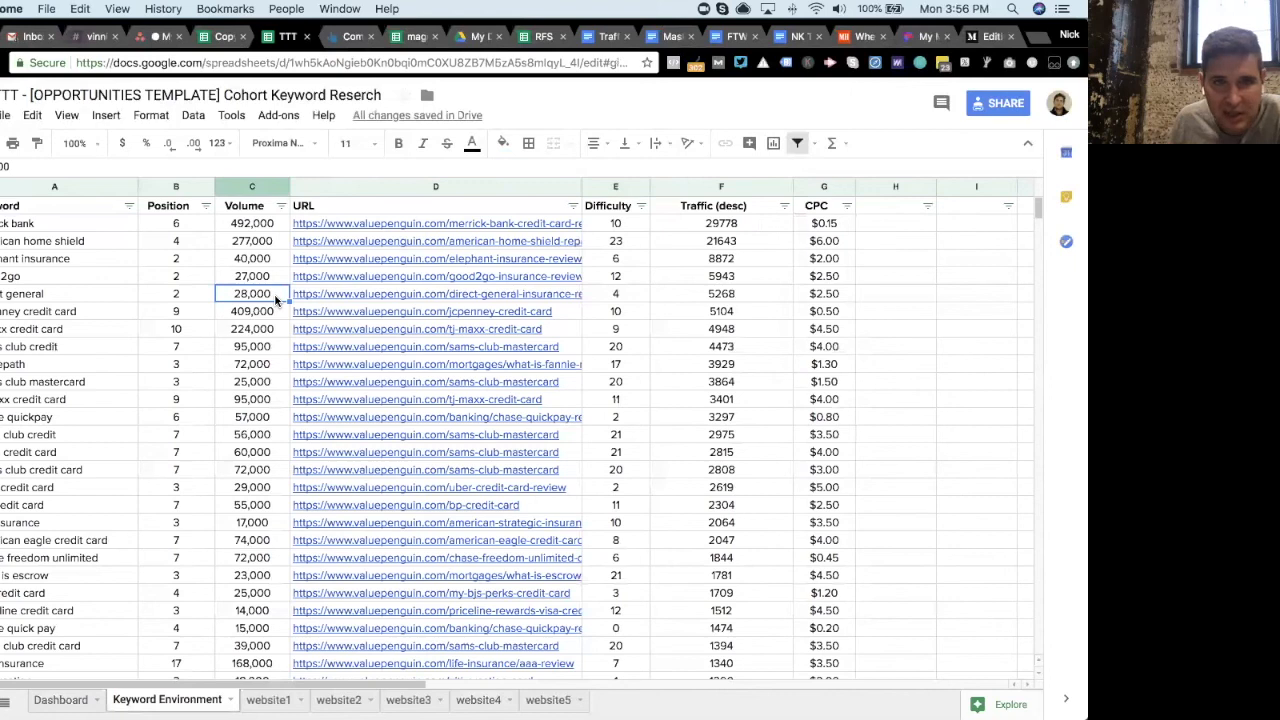
{"action": "left_click", "coordinate": [626, 300]}
{"action": "left_click", "coordinate": [628, 334]}
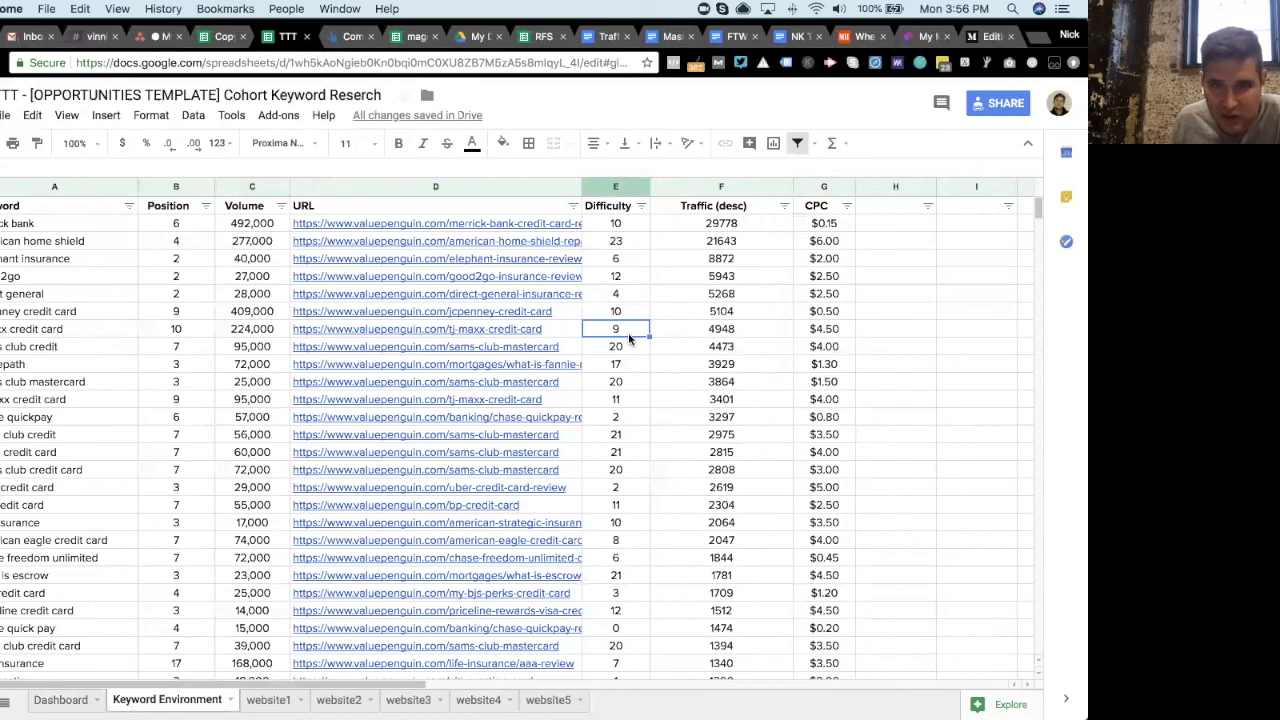
{"action": "scroll", "coordinate": [628, 340], "scroll_direction": "down", "scroll_amount": 3}
{"action": "left_click", "coordinate": [628, 366]}
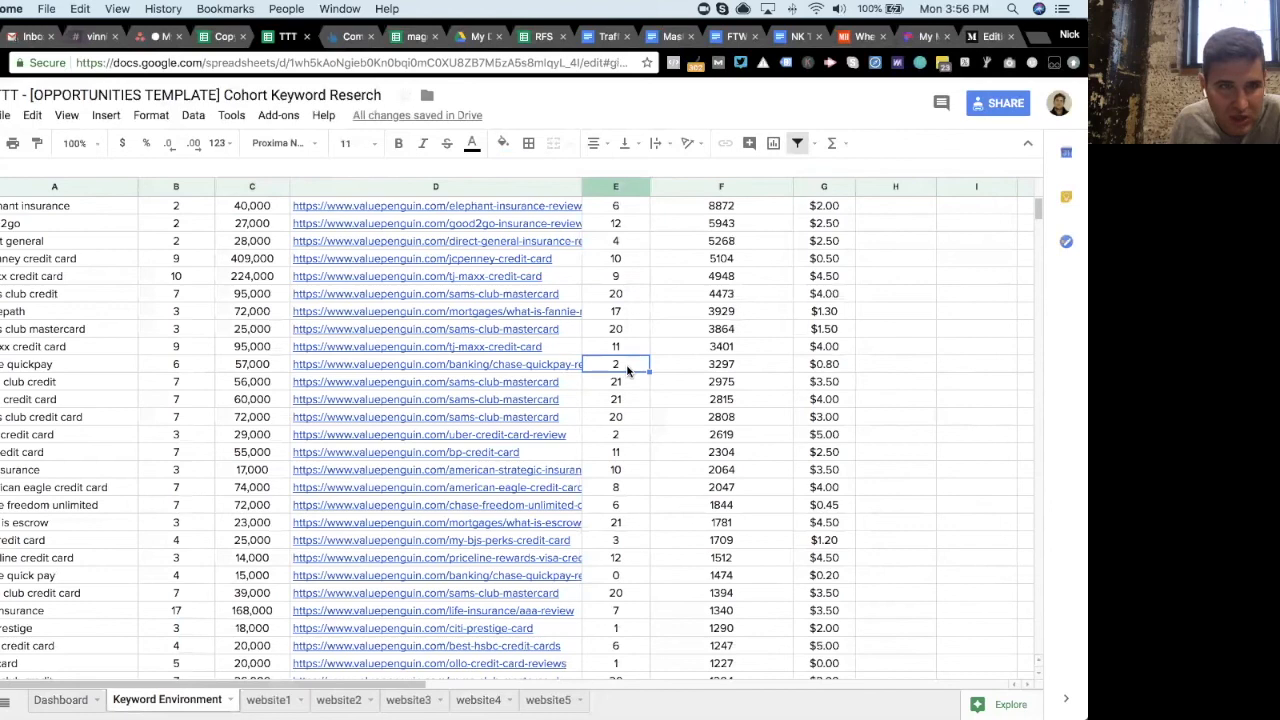
{"action": "left_click", "coordinate": [268, 366]}
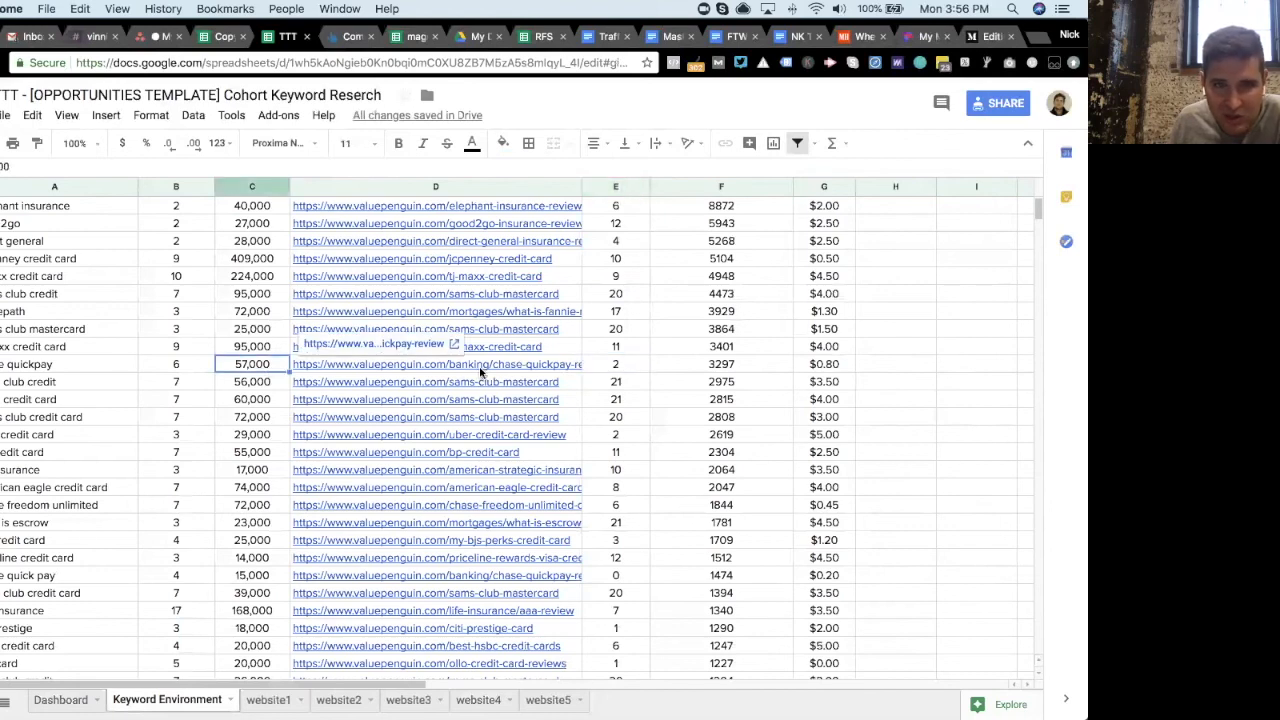
{"action": "left_click", "coordinate": [706, 368]}
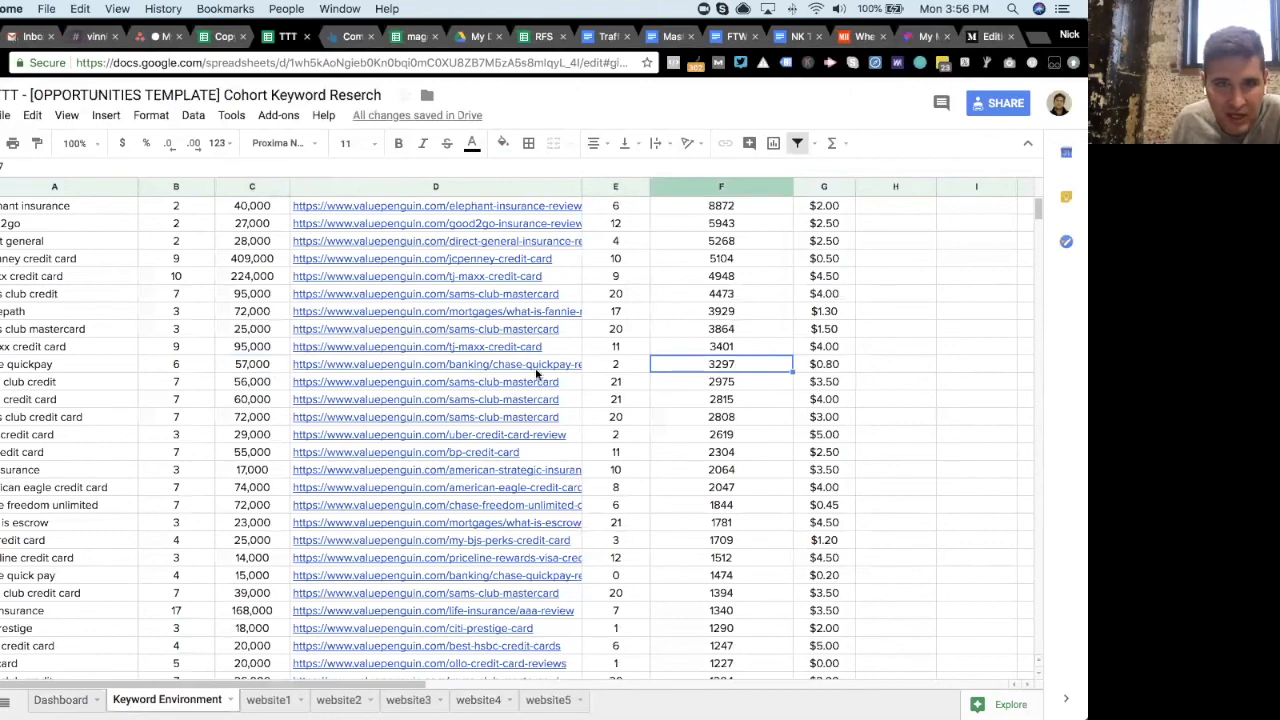
{"action": "left_click", "coordinate": [634, 374]}
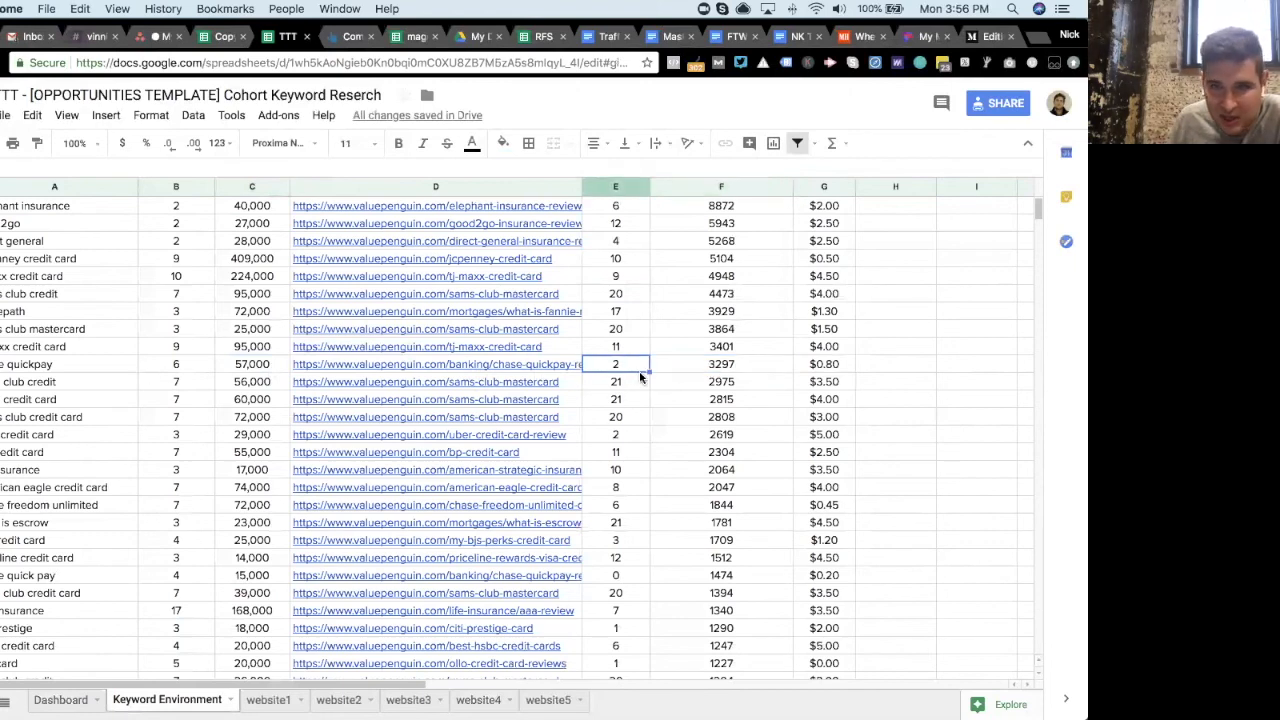
{"action": "left_click", "coordinate": [632, 438]}
{"action": "scroll", "coordinate": [631, 447], "scroll_direction": "down", "scroll_amount": 5}
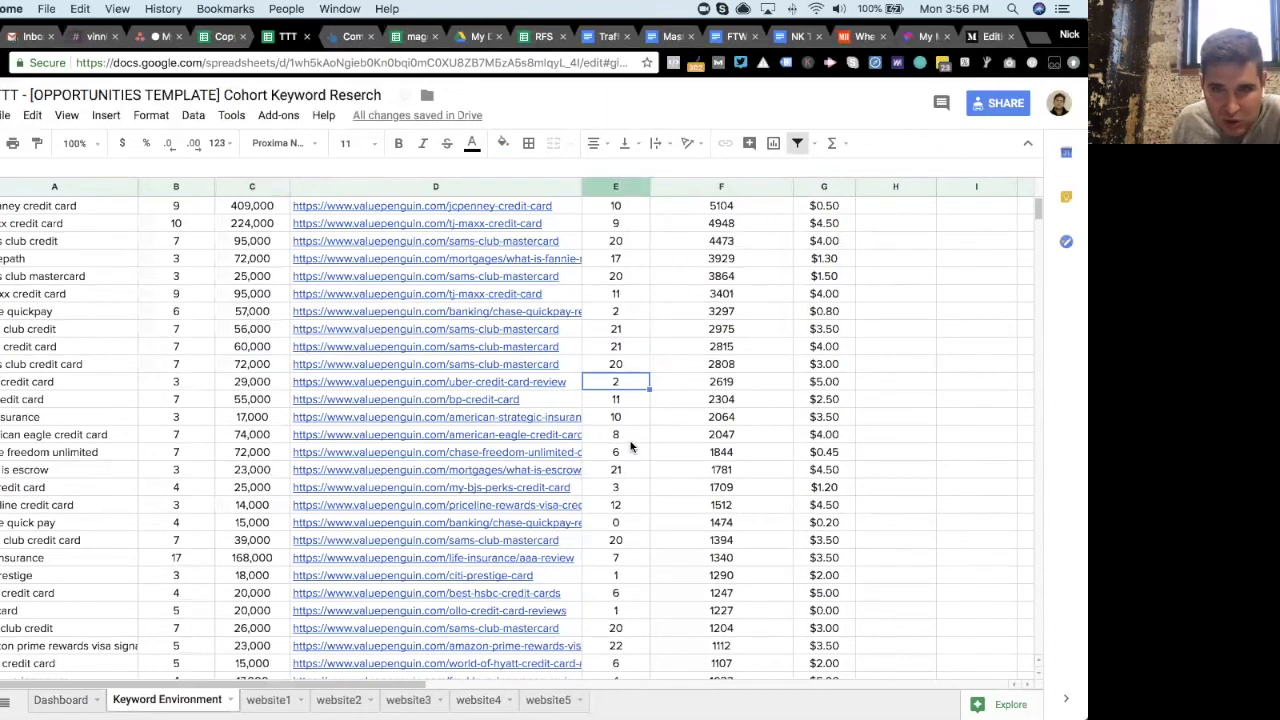
{"action": "scroll", "coordinate": [629, 447], "scroll_direction": "down", "scroll_amount": 9}
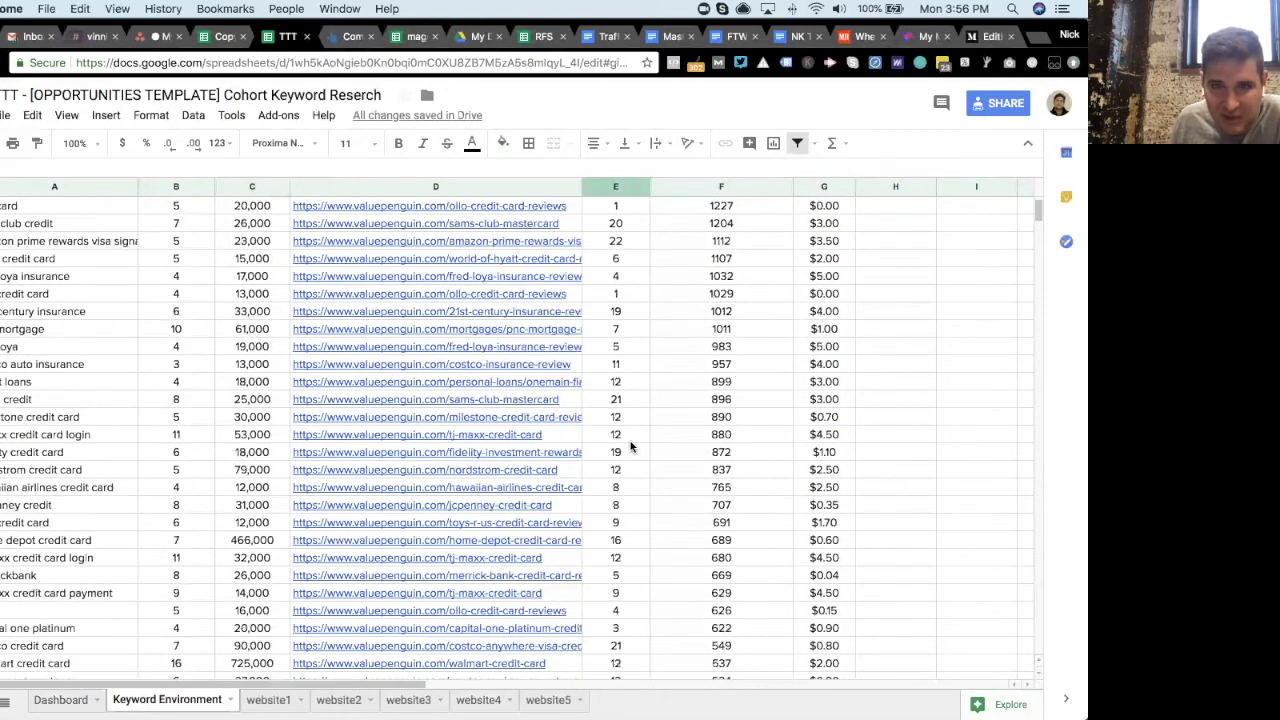
{"action": "left_click_drag", "start_coordinate": [623, 244], "coordinate": [630, 507]}
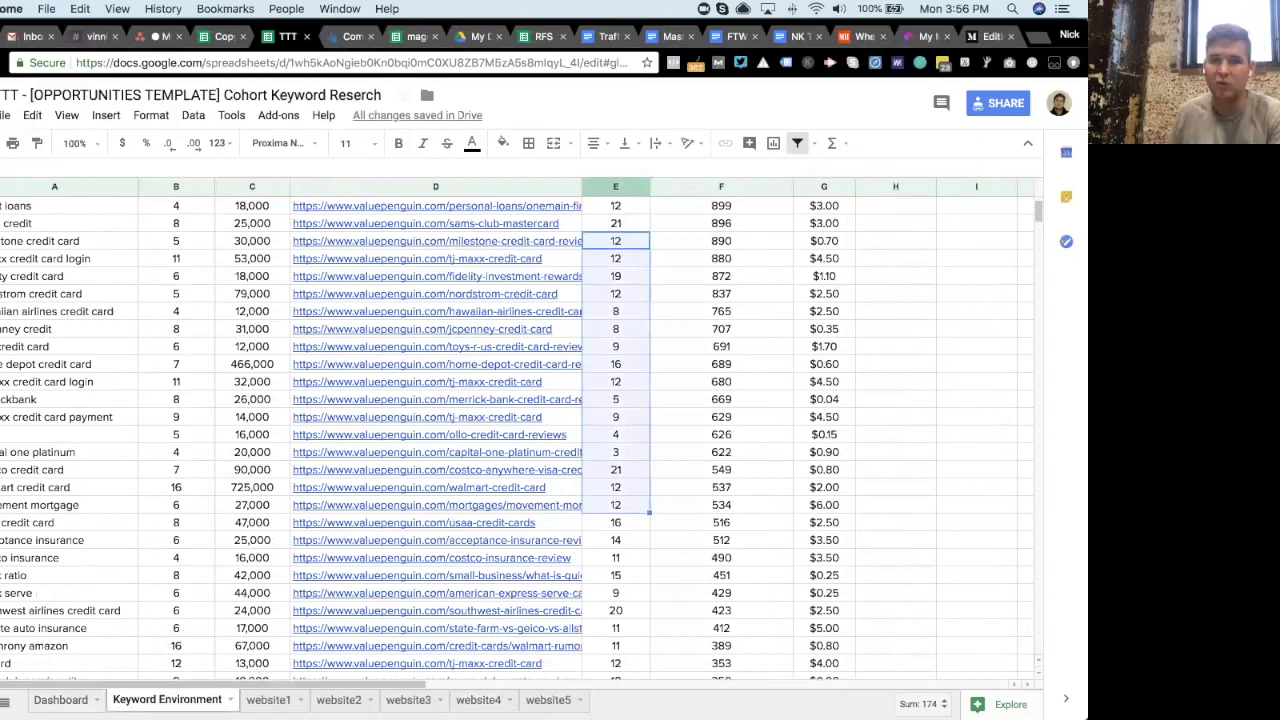
- Review the Dashboard's Competition, Expense and Volume breakdowns for each website and the summary
{"action": "left_click", "coordinate": [61, 700]}
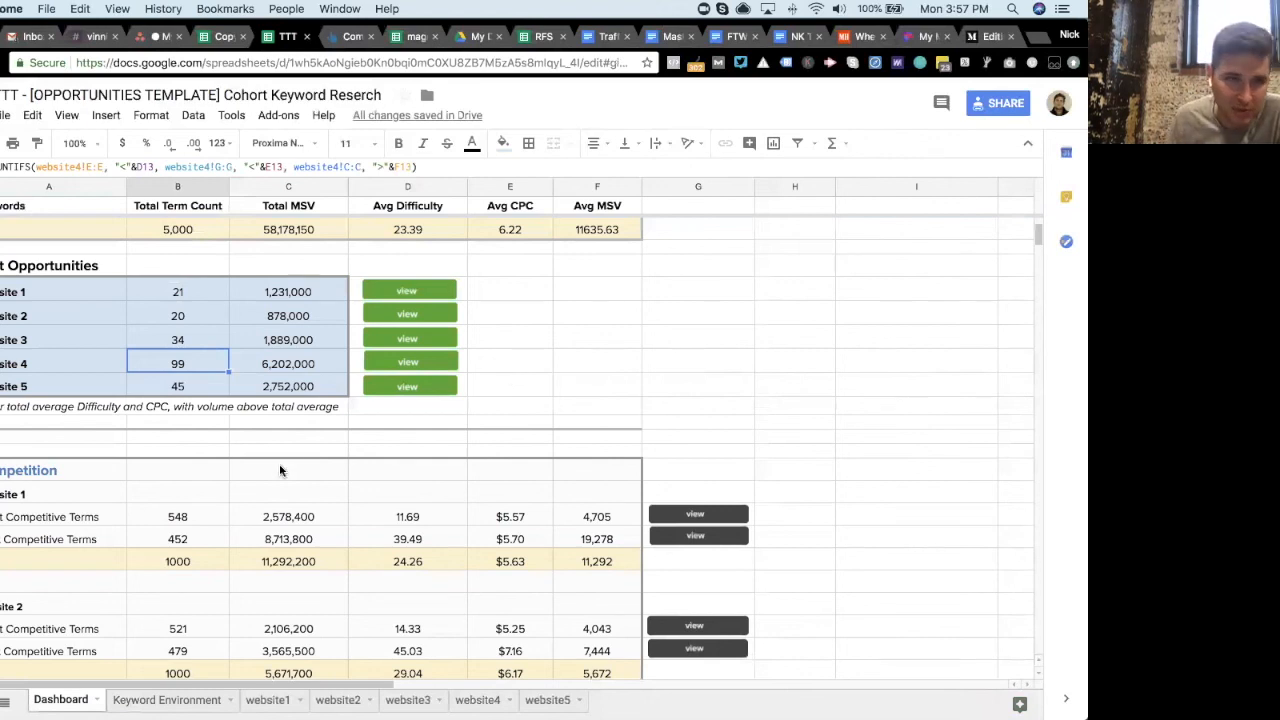
{"action": "scroll", "coordinate": [280, 470], "scroll_direction": "down", "scroll_amount": 5}
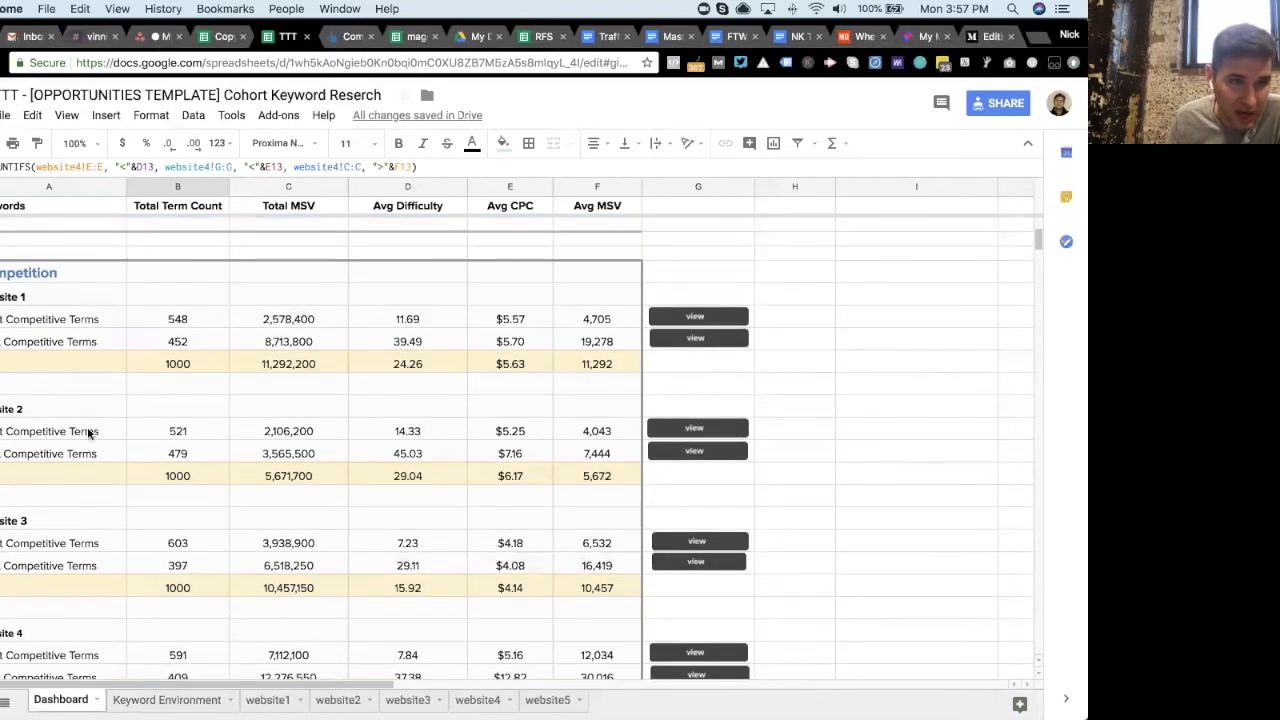
{"action": "scroll", "coordinate": [90, 434], "scroll_direction": "down", "scroll_amount": 10}
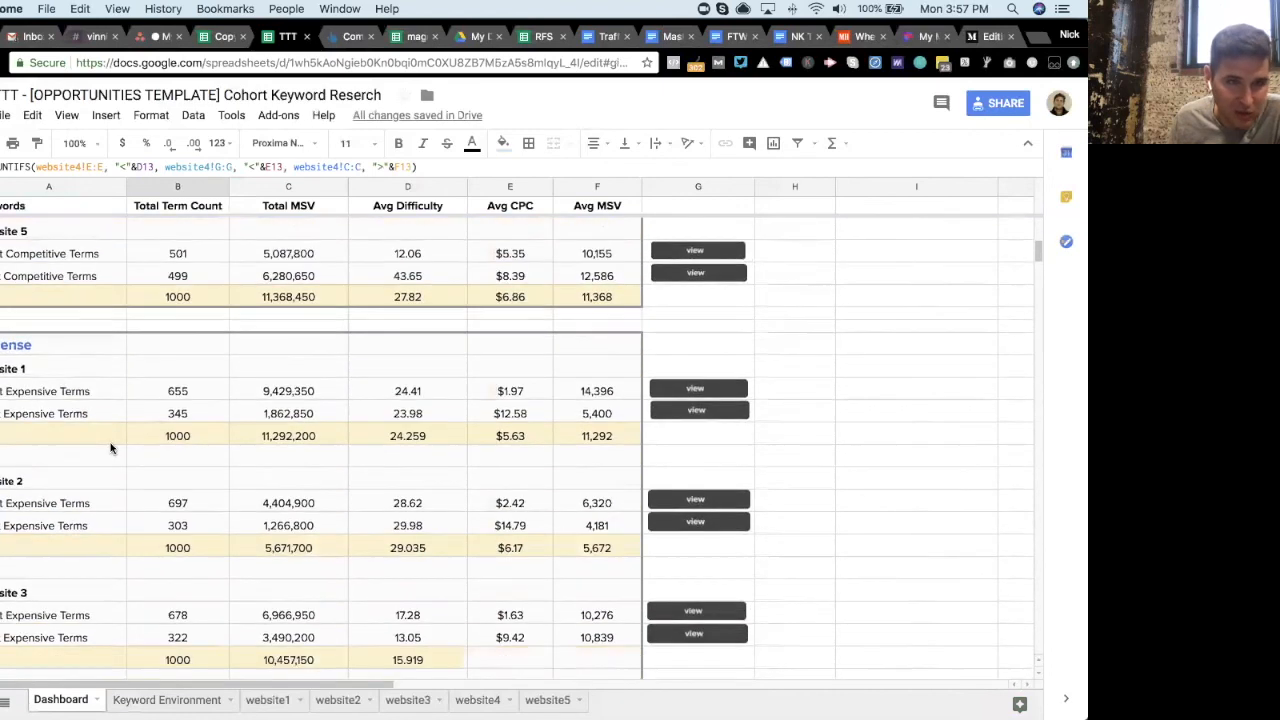
{"action": "scroll", "coordinate": [110, 448], "scroll_direction": "down", "scroll_amount": 8}
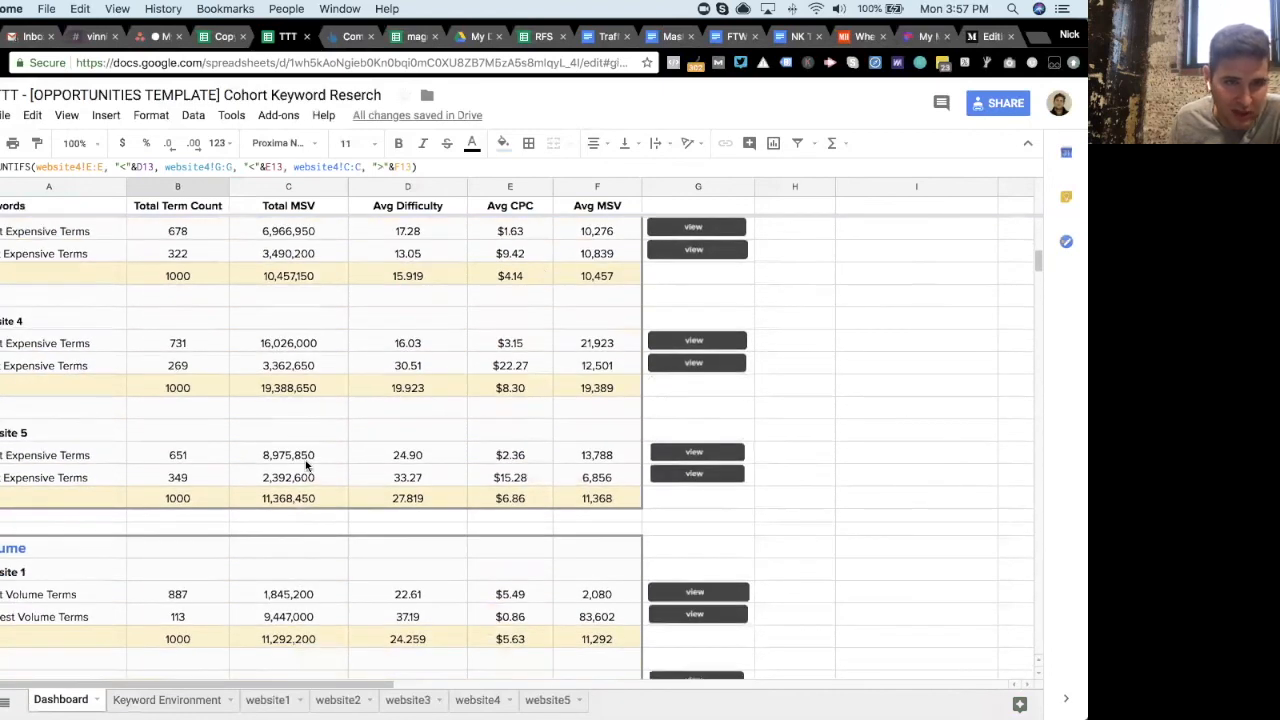
{"action": "scroll", "coordinate": [307, 465], "scroll_direction": "down", "scroll_amount": 5}
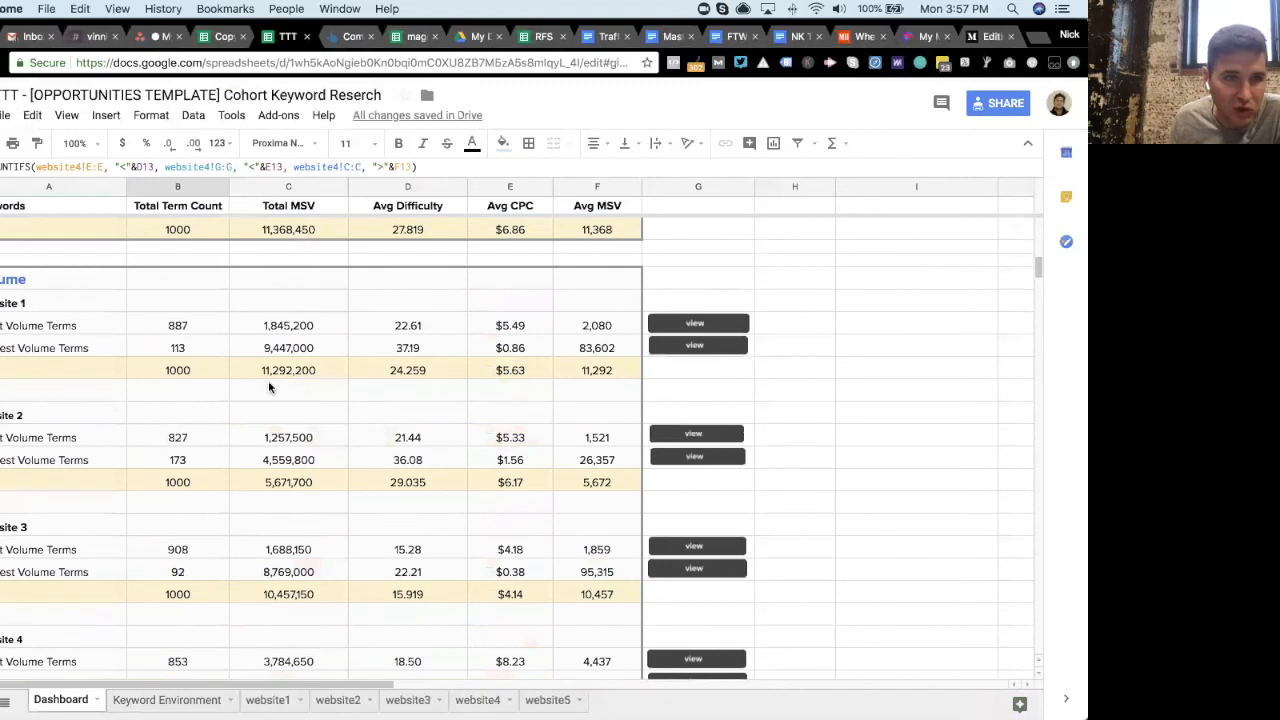
{"action": "scroll", "coordinate": [200, 365], "scroll_direction": "down", "scroll_amount": 1}
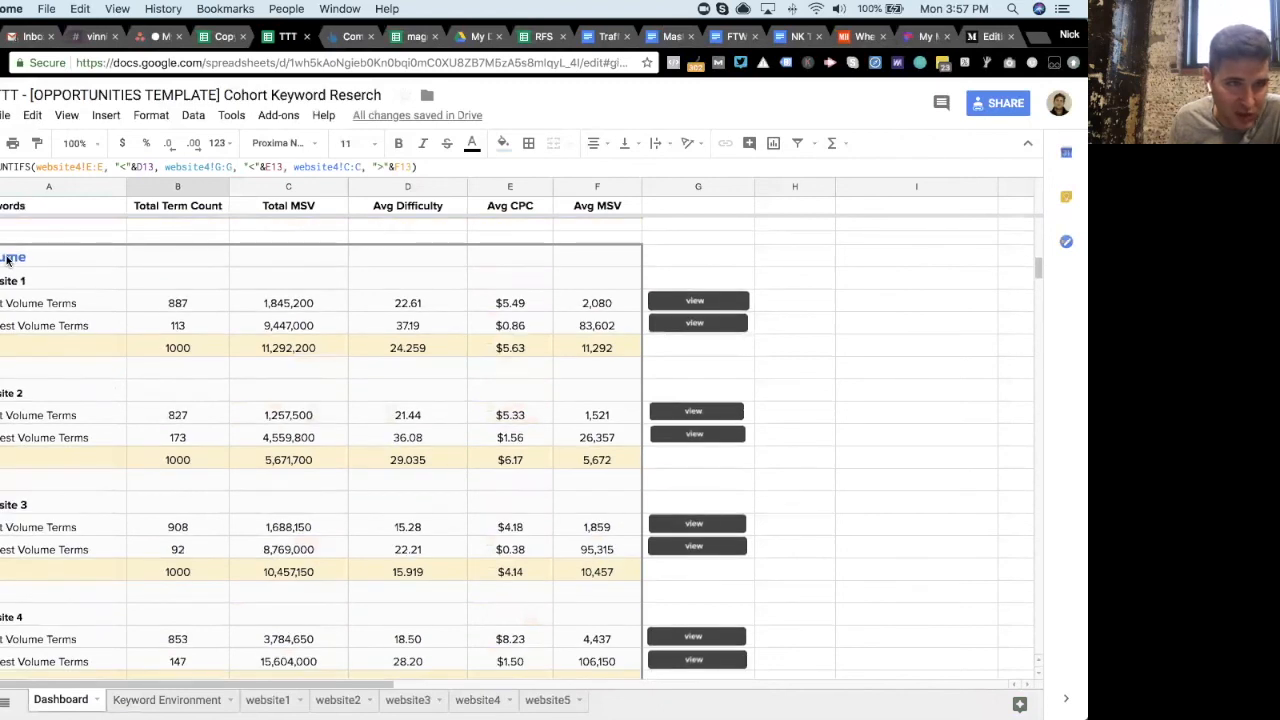
{"action": "scroll", "coordinate": [62, 480], "scroll_direction": "down", "scroll_amount": 4}
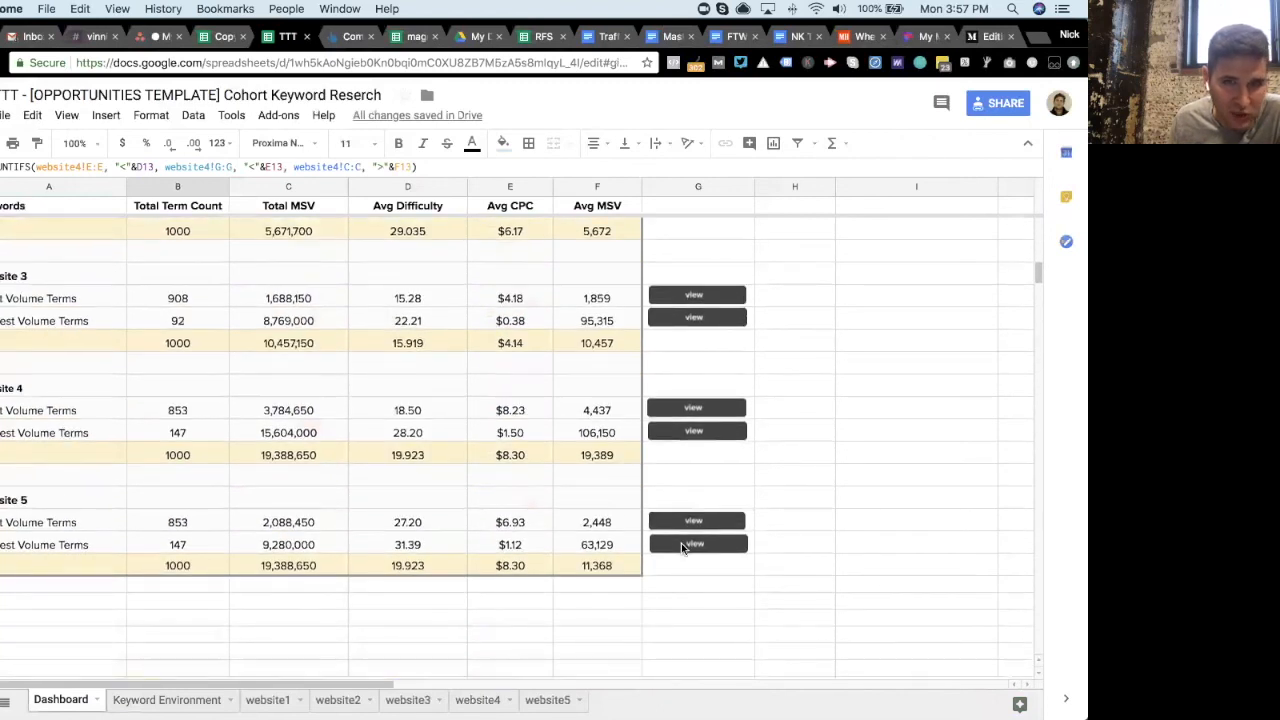
{"action": "scroll", "coordinate": [680, 400], "scroll_direction": "up", "scroll_amount": 3}
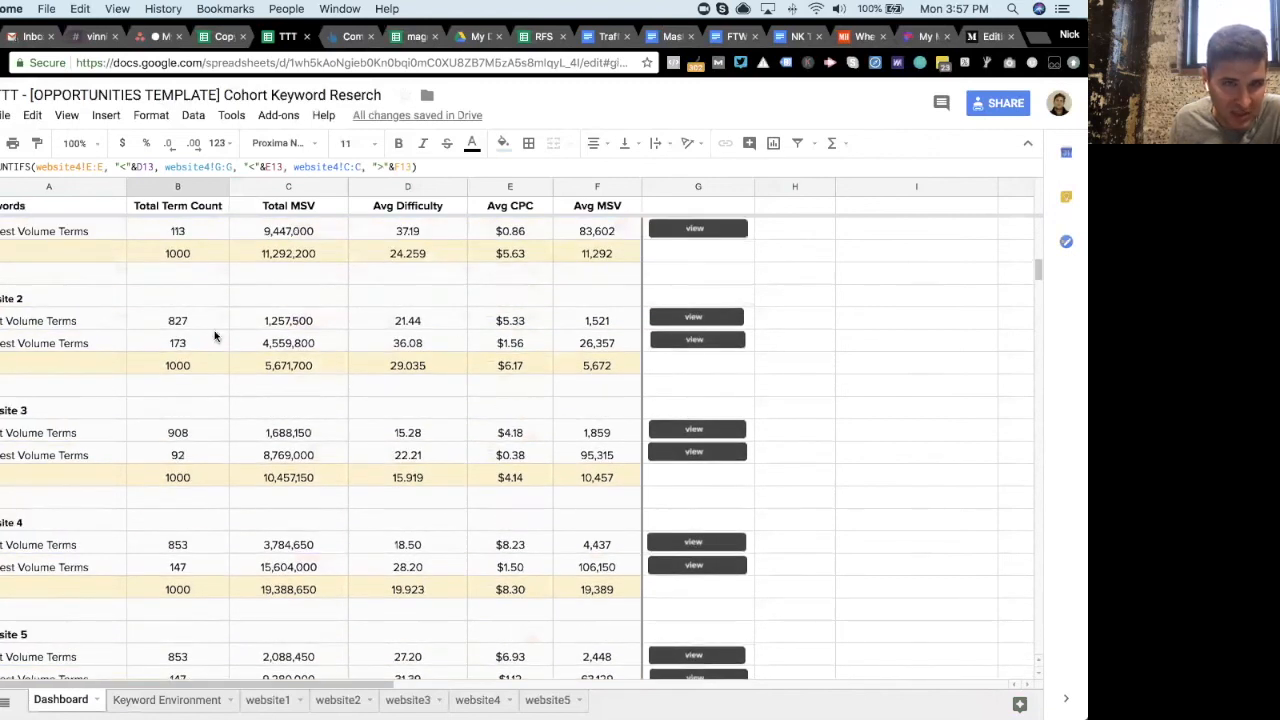
{"action": "scroll", "coordinate": [470, 356], "scroll_direction": "up", "scroll_amount": 4}
{"action": "scroll", "coordinate": [470, 356], "scroll_direction": "up", "scroll_amount": 20}
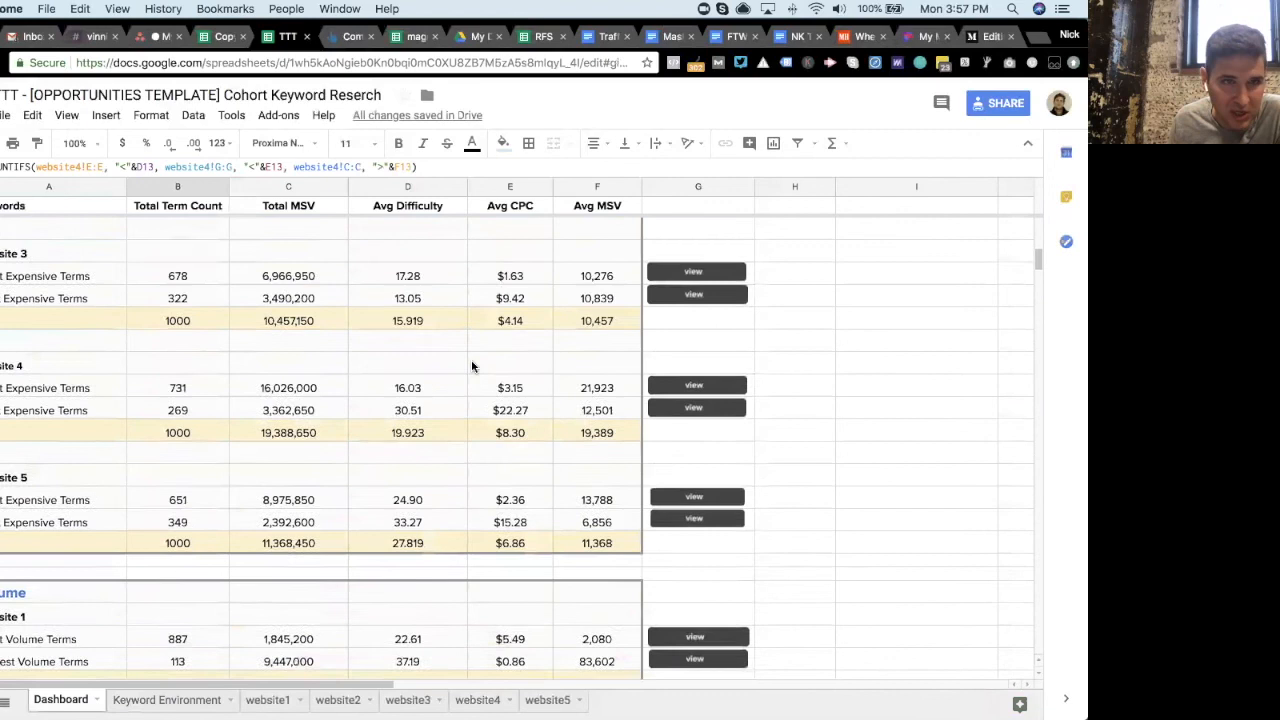
{"action": "scroll", "coordinate": [472, 366], "scroll_direction": "up", "scroll_amount": 2}
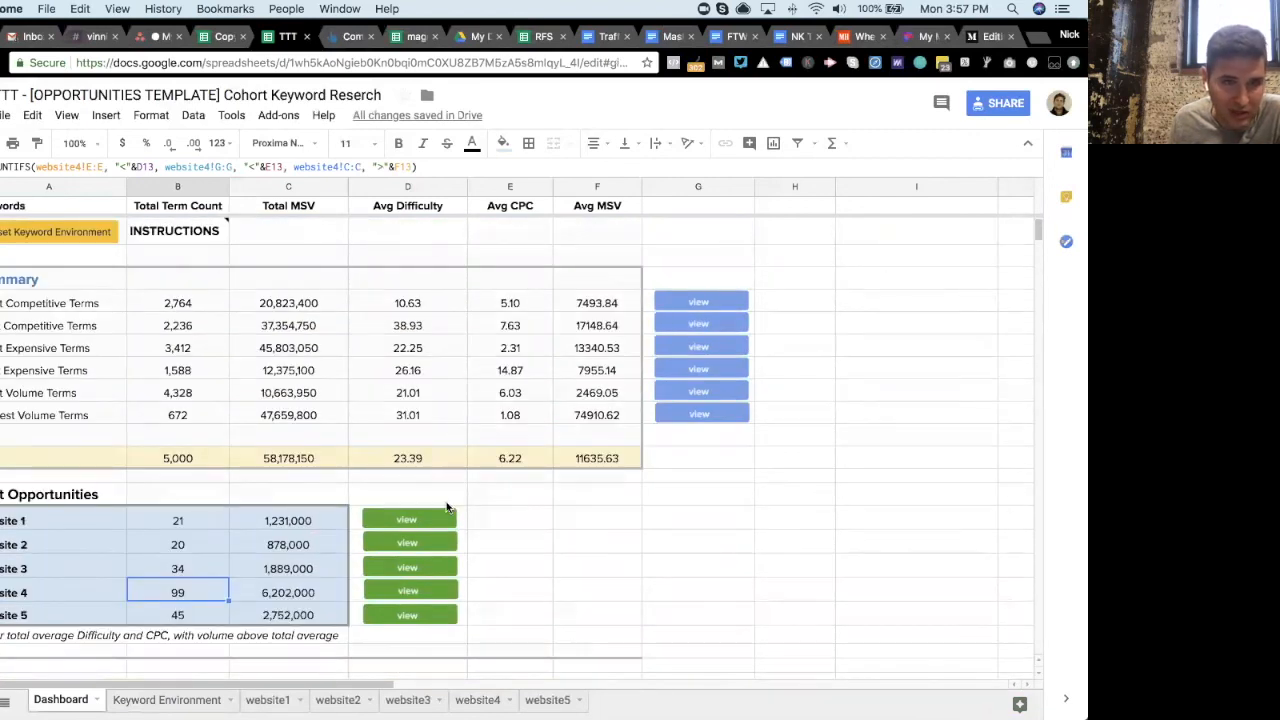
{"action": "scroll", "coordinate": [449, 508], "scroll_direction": "down", "scroll_amount": 1}
{"action": "scroll", "coordinate": [465, 452], "scroll_direction": "up", "scroll_amount": 1}
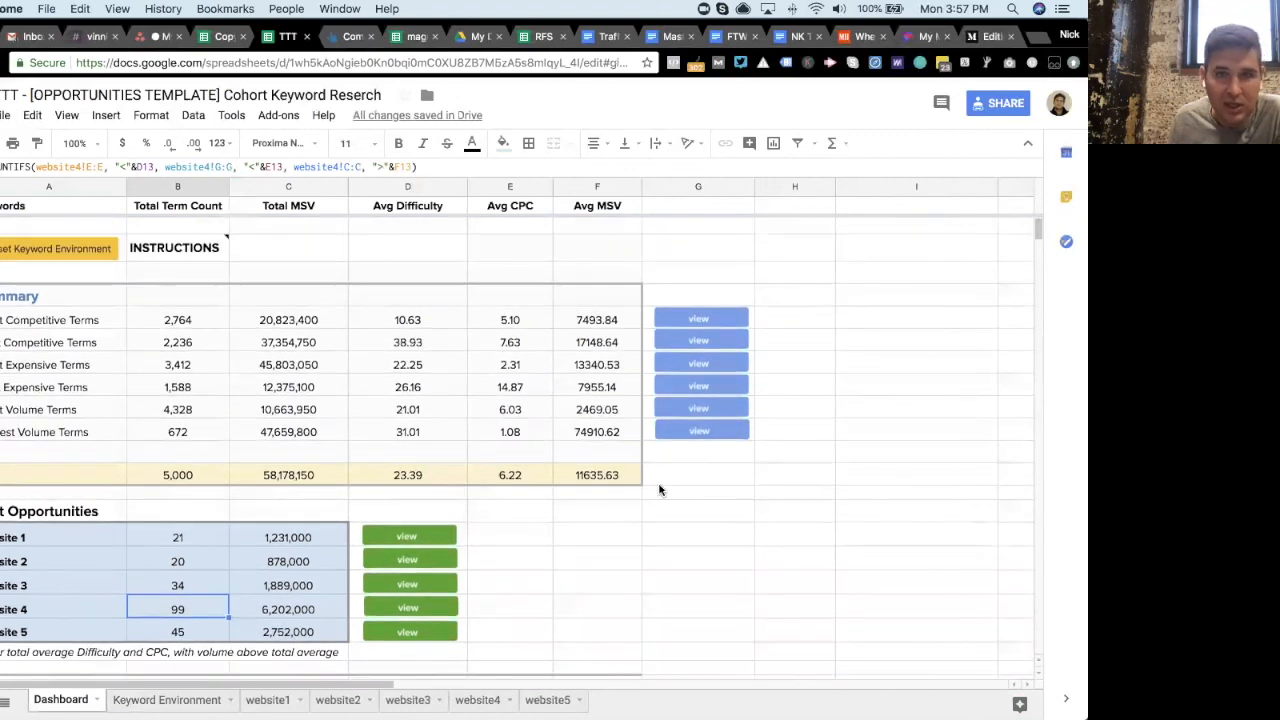